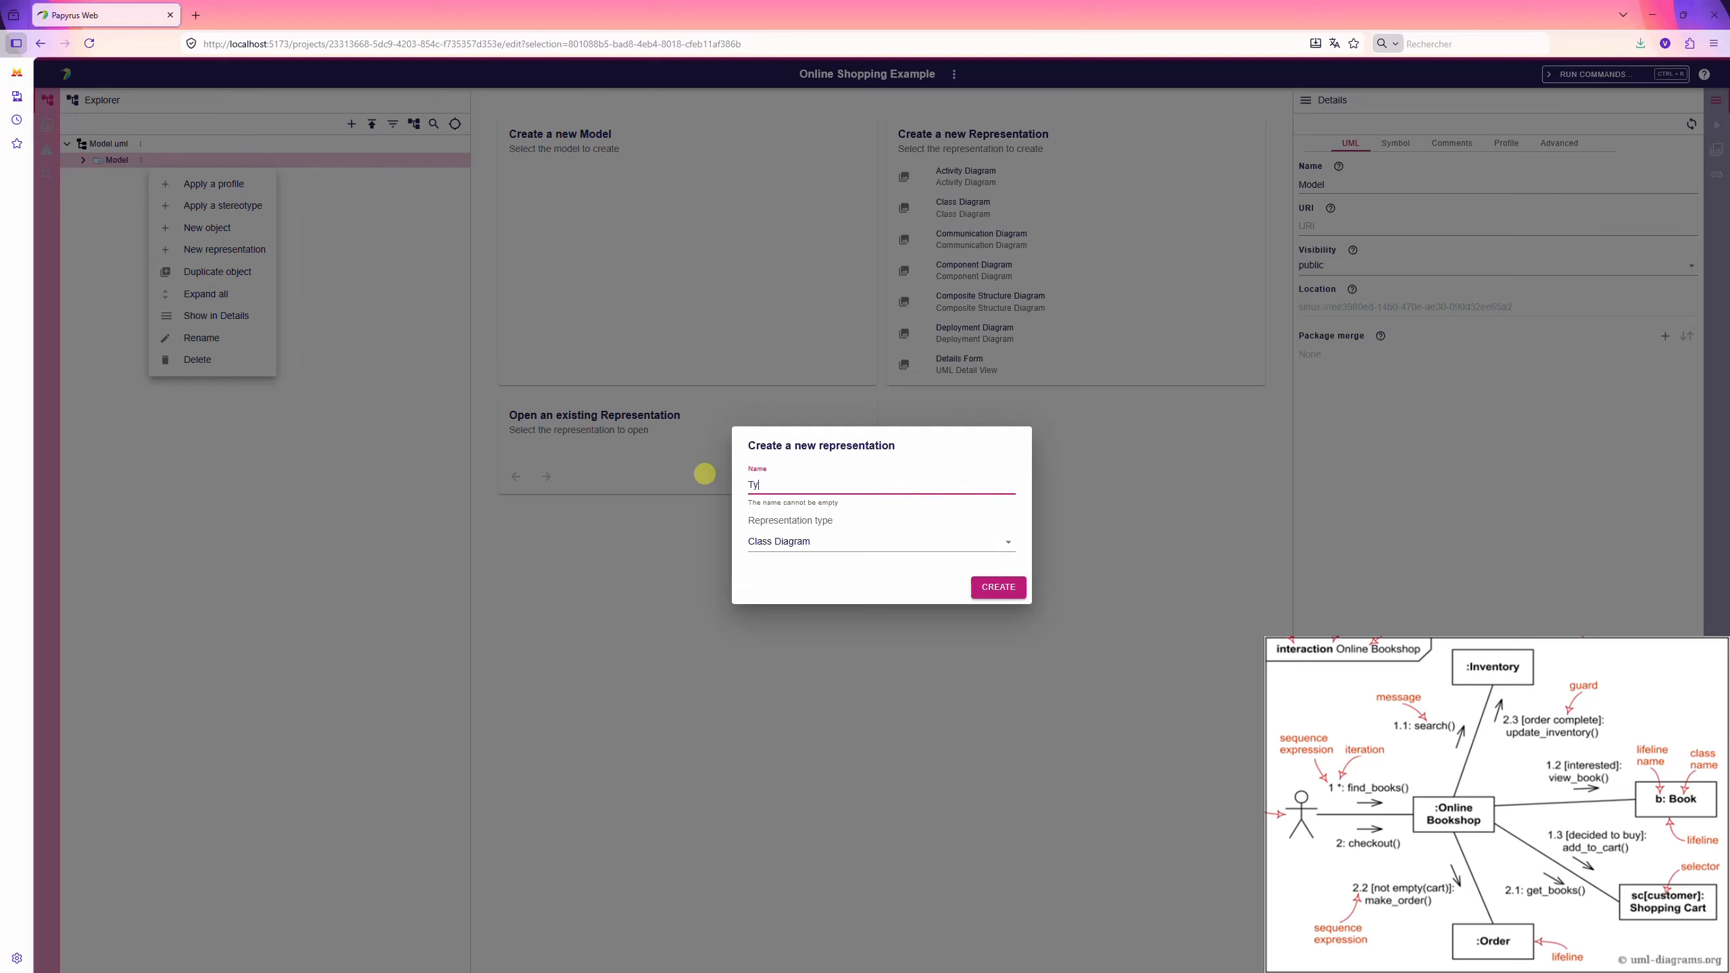
- Create the class diagram with the name Types Definition Diagram
text(Definition Diagram)
click(997, 586)
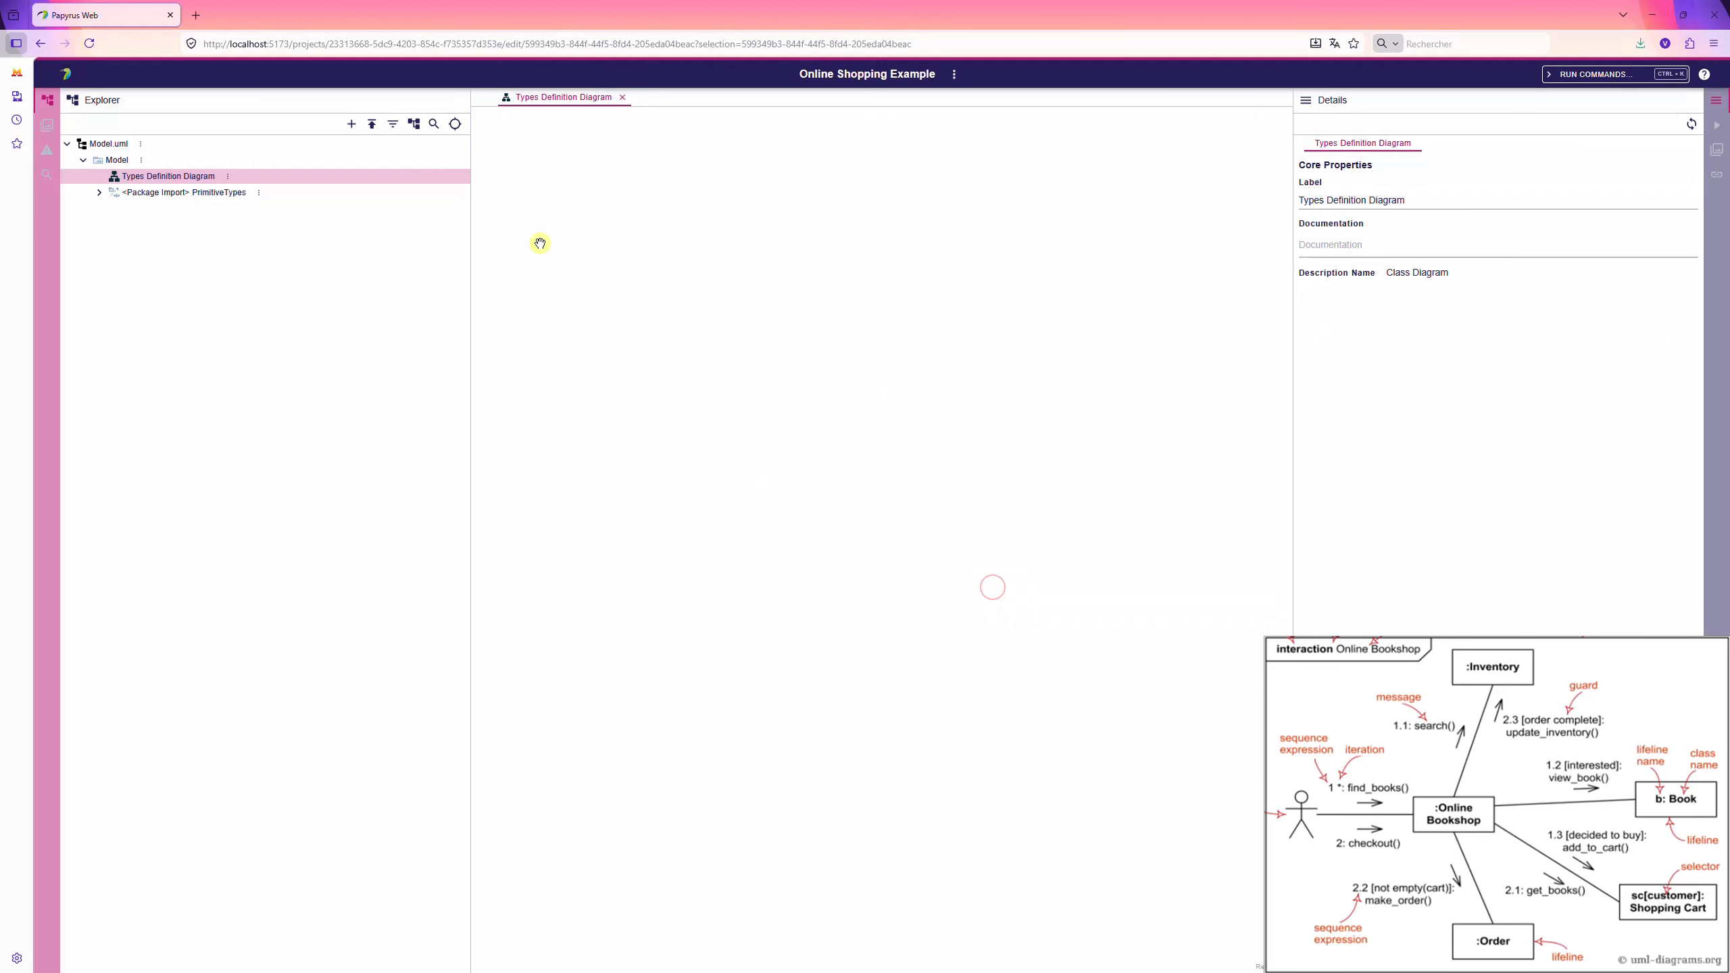
- Add a class named Bookshop to the empty Types Definition Diagram
click(540, 243)
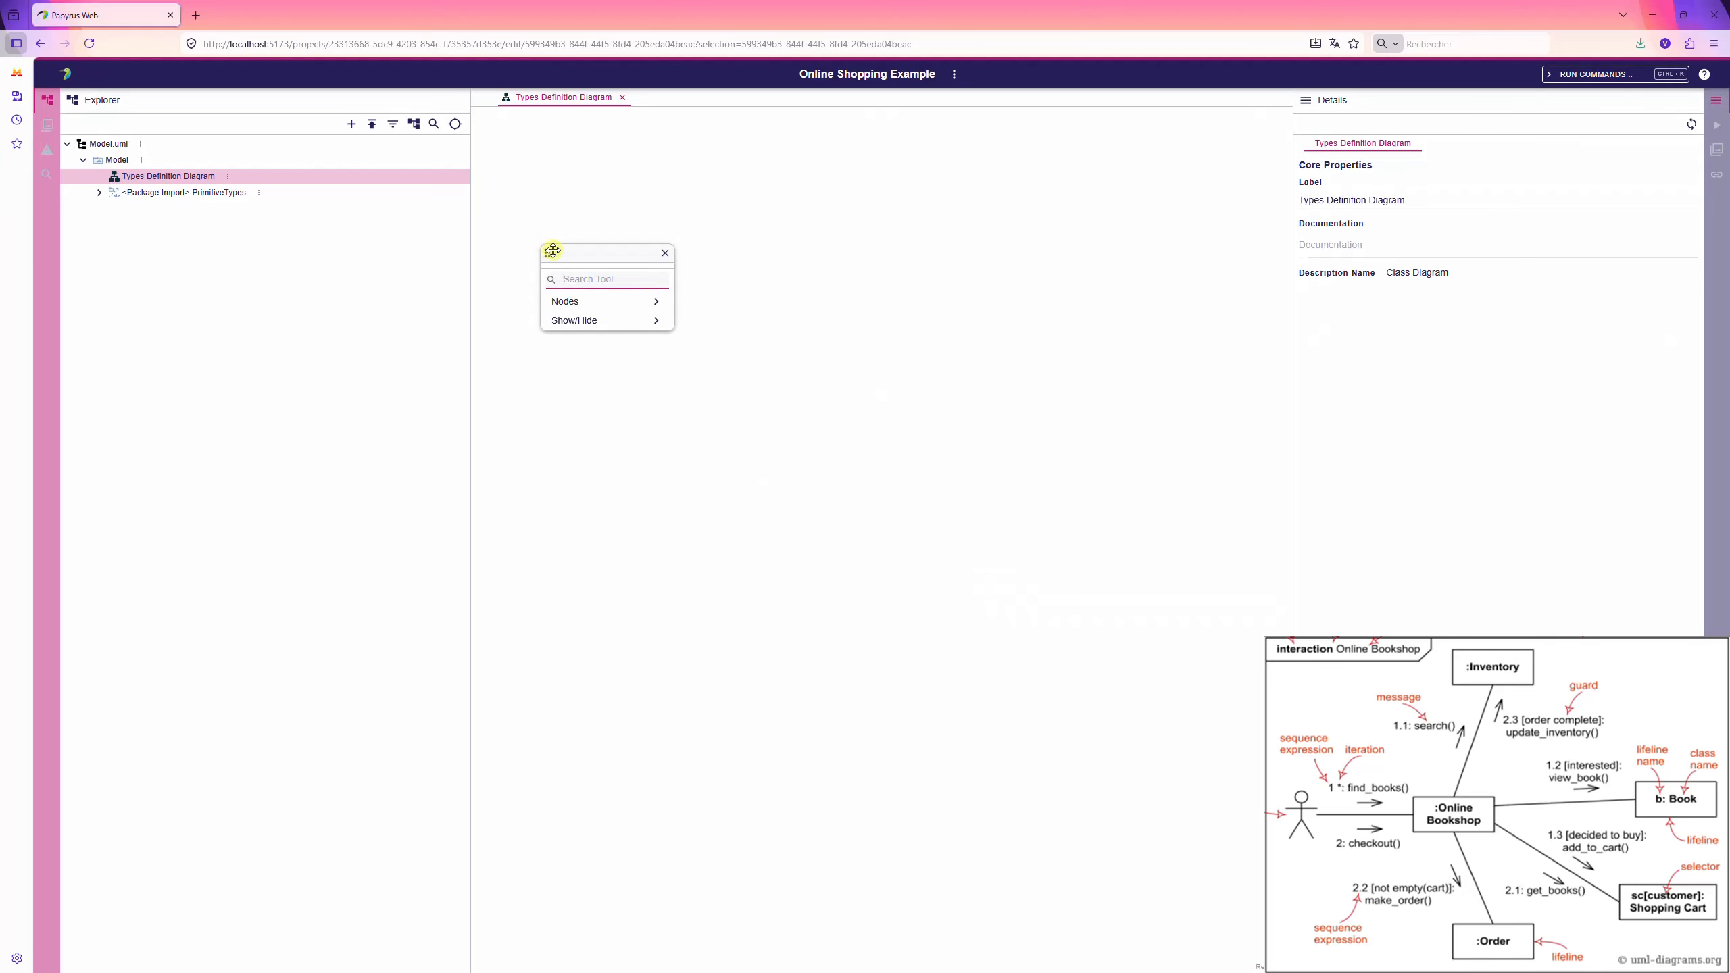
click(588, 302)
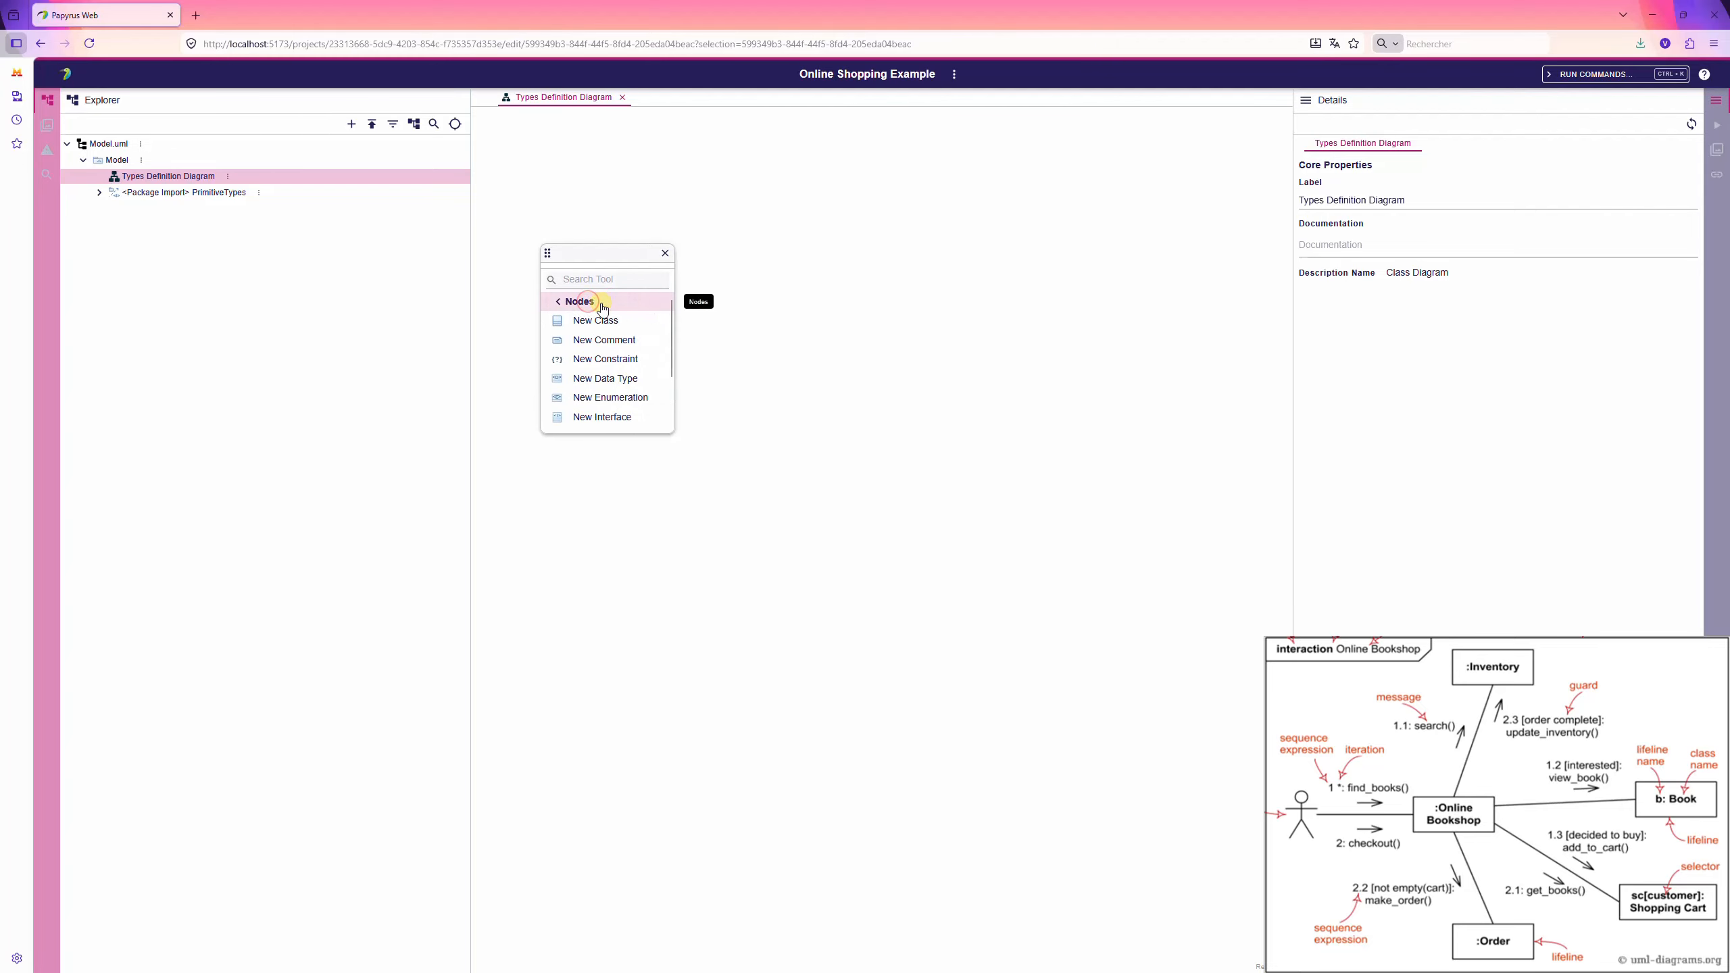
click(612, 327)
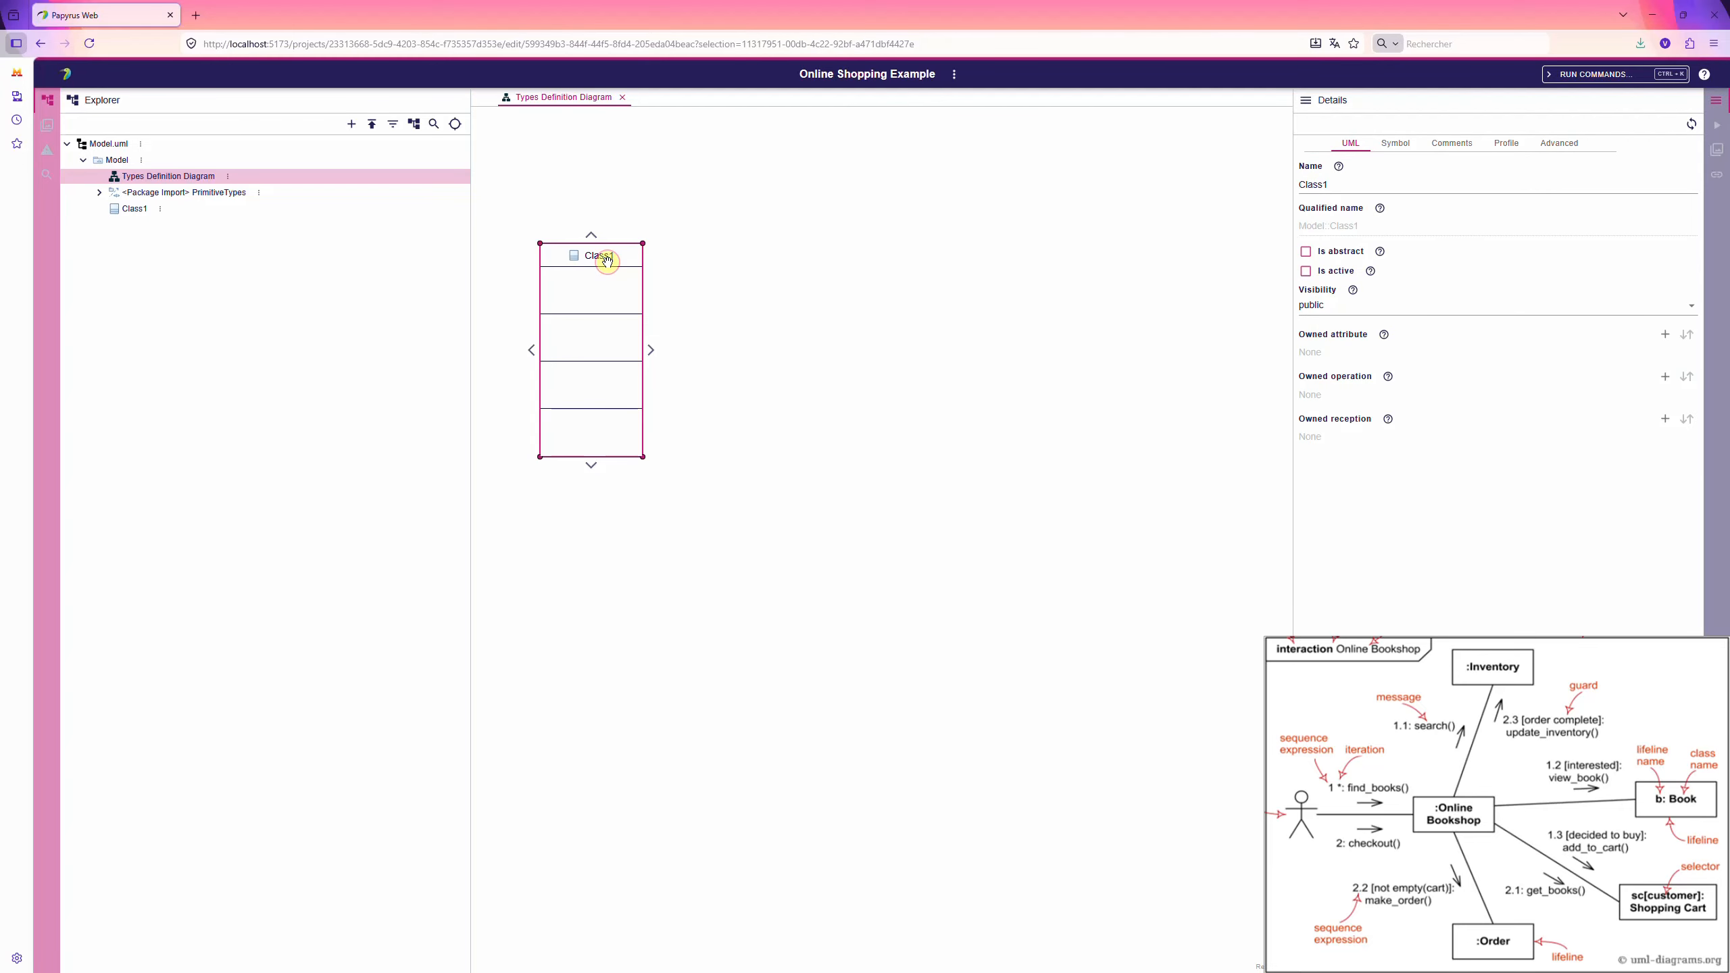
double_click(607, 261)
text(Bookshop)
key(Return)
- Add a class named Customer and place it beside the Bookshop class, aligned with its top edge
click(799, 272)
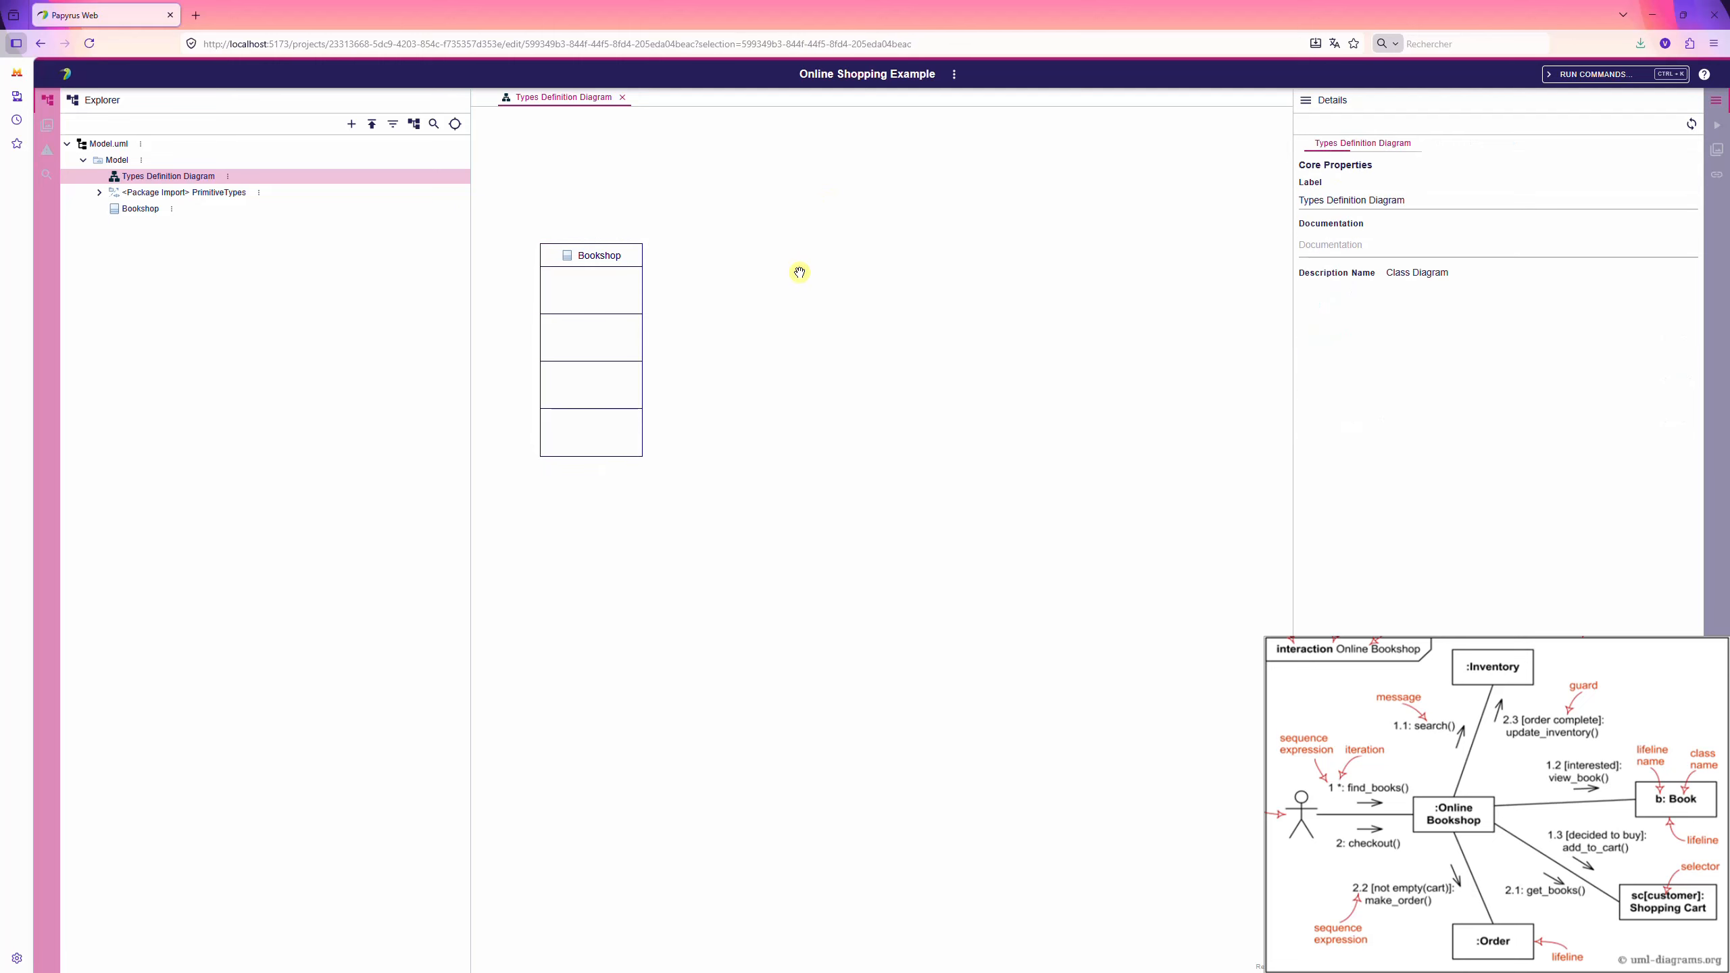
click(852, 330)
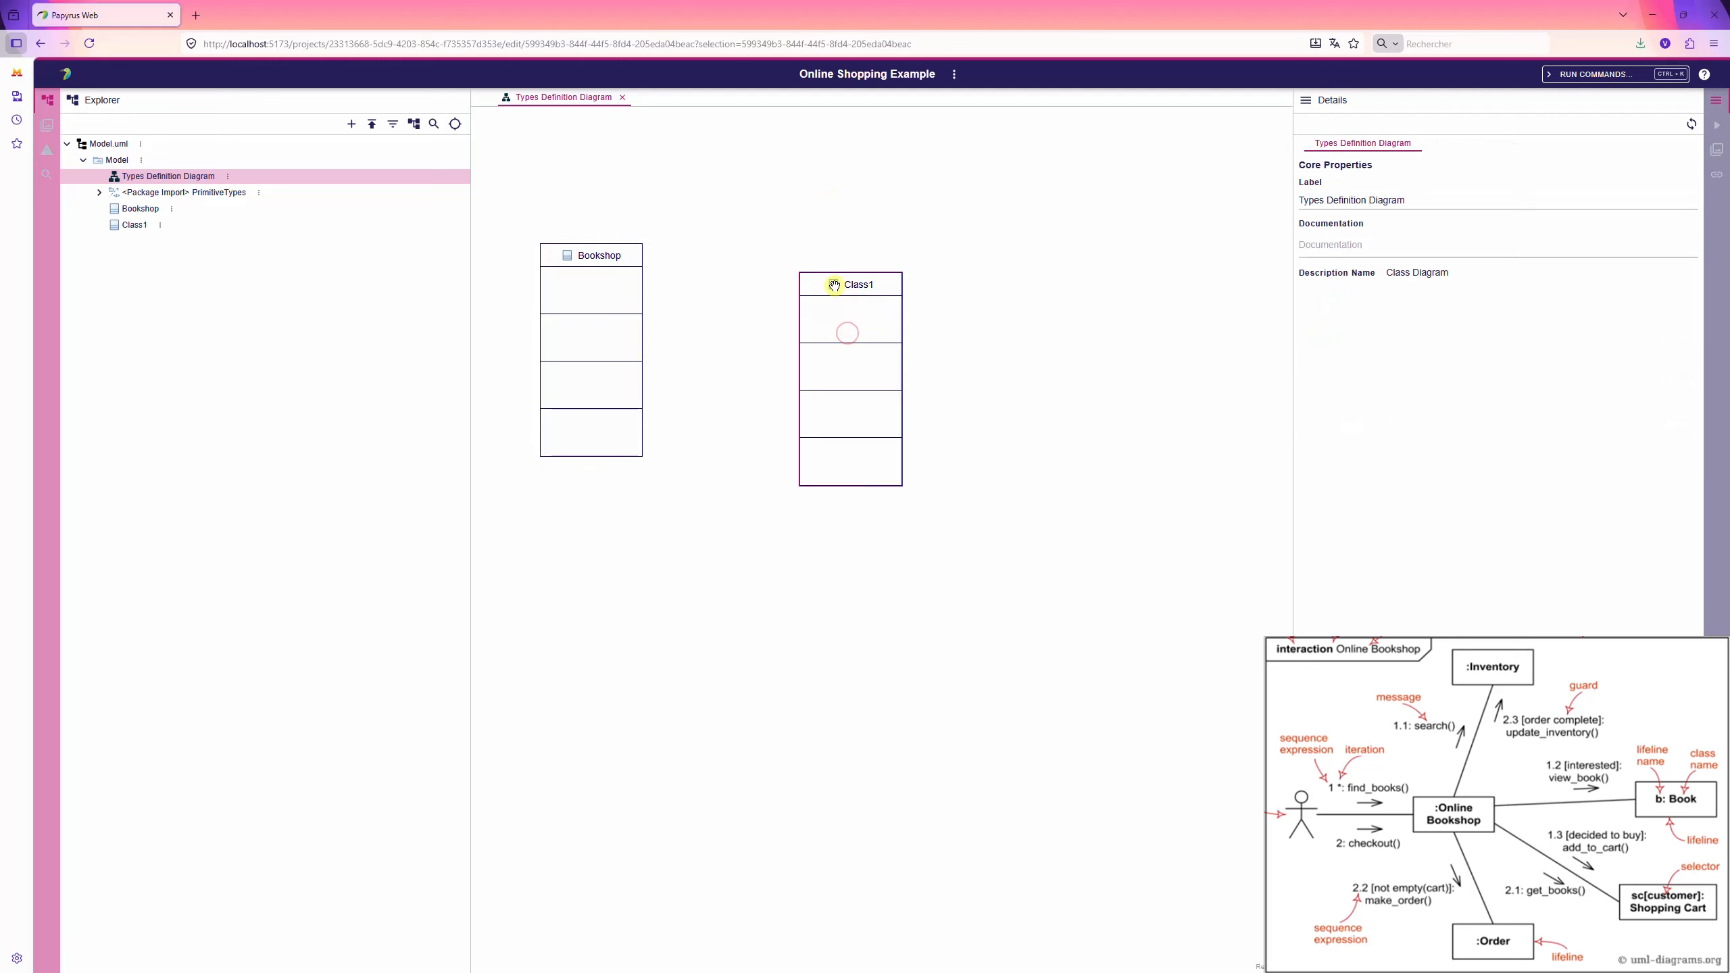
drag(835, 286, 720, 261)
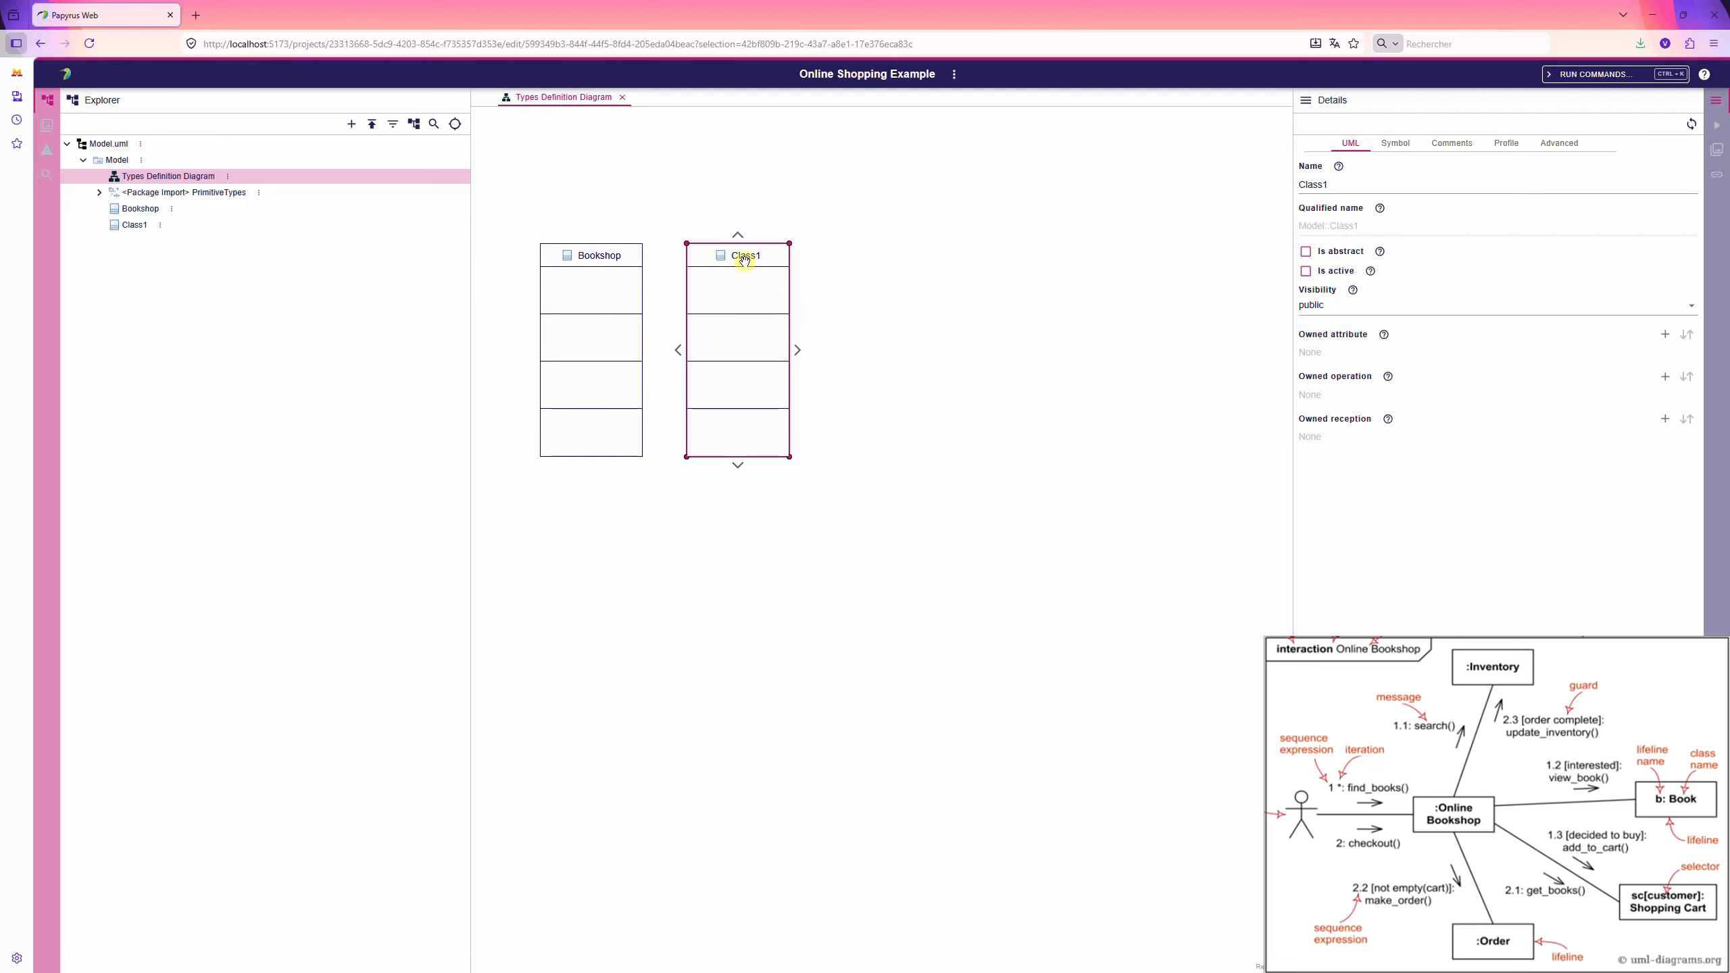
click(1337, 184)
double_click(1338, 184)
key(BackSpace)
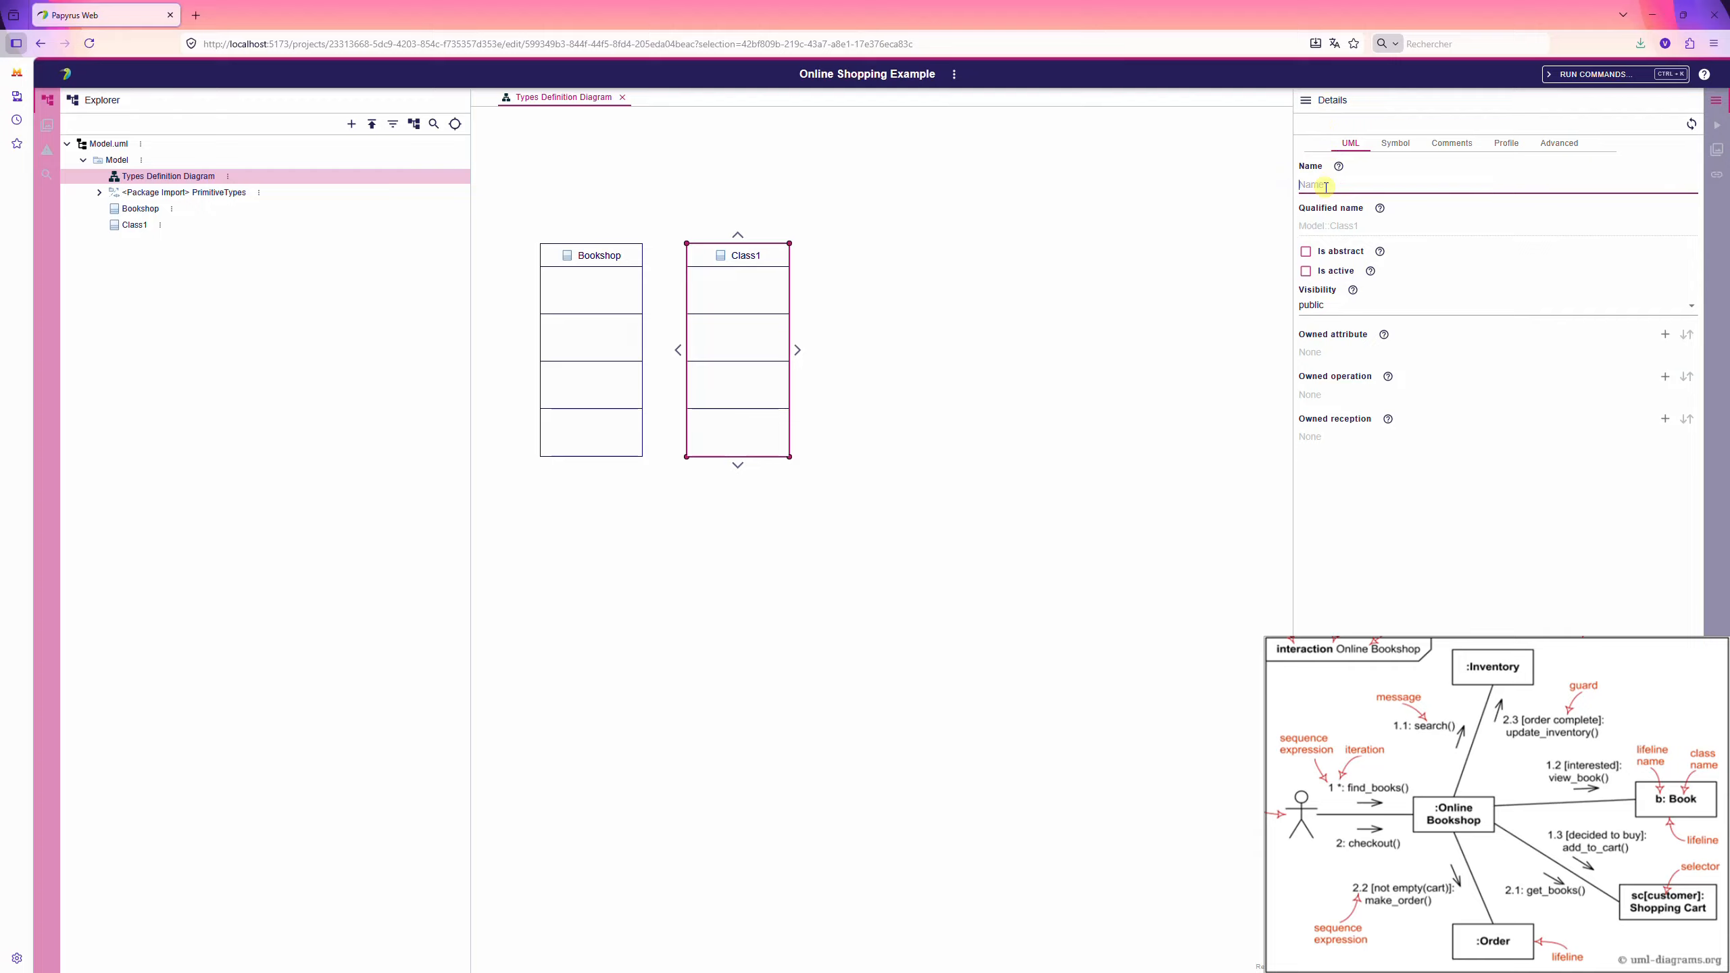
text(Customer)
key(Return)
- Add a class named Inventory to the right of the Customer class
click(824, 263)
click(886, 341)
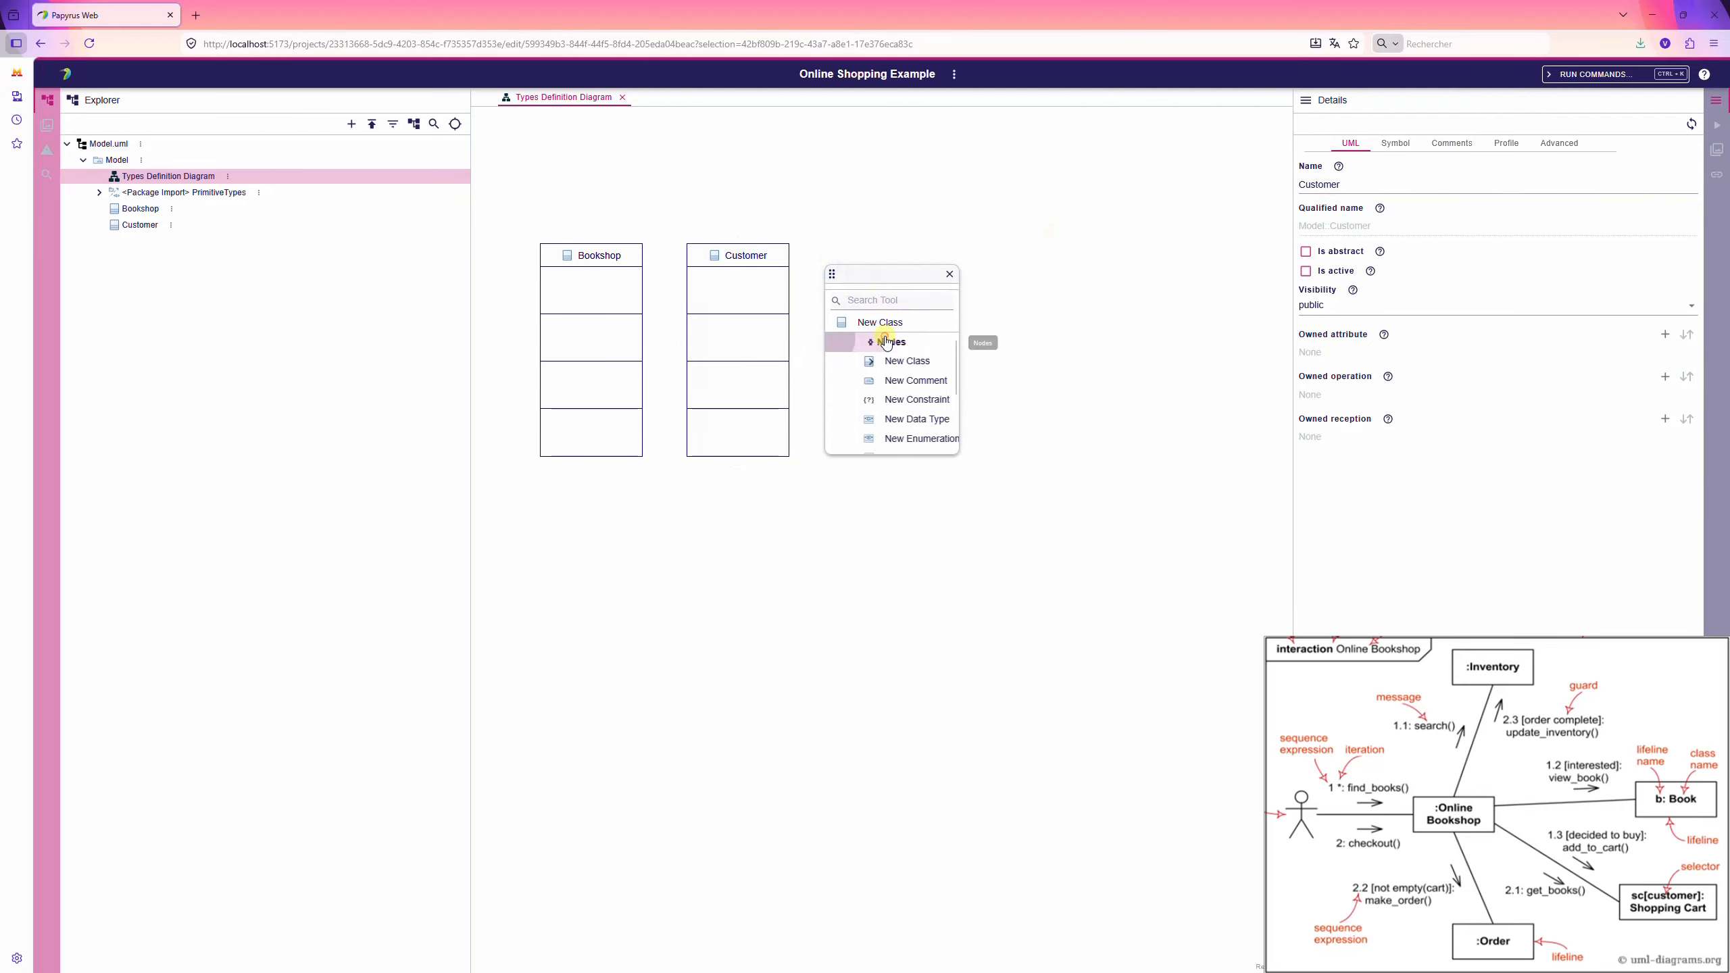
click(895, 362)
click(883, 278)
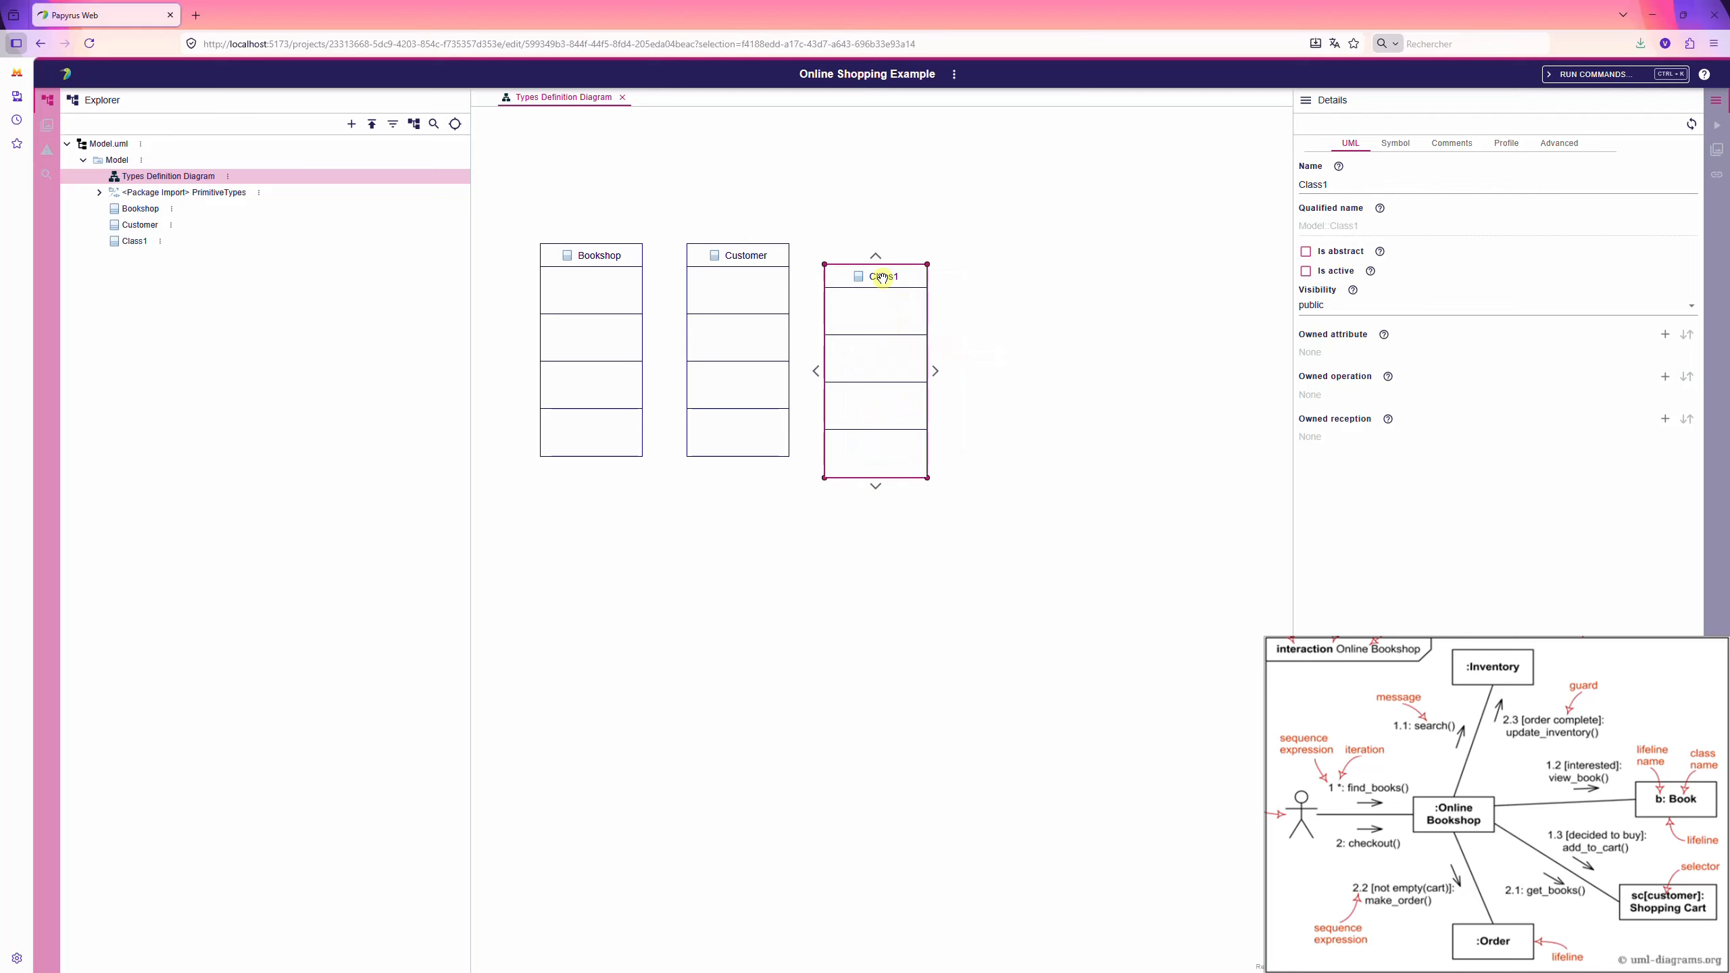
text(Inventory)
- Add a class named Order to the right of the Inventory class
click(982, 293)
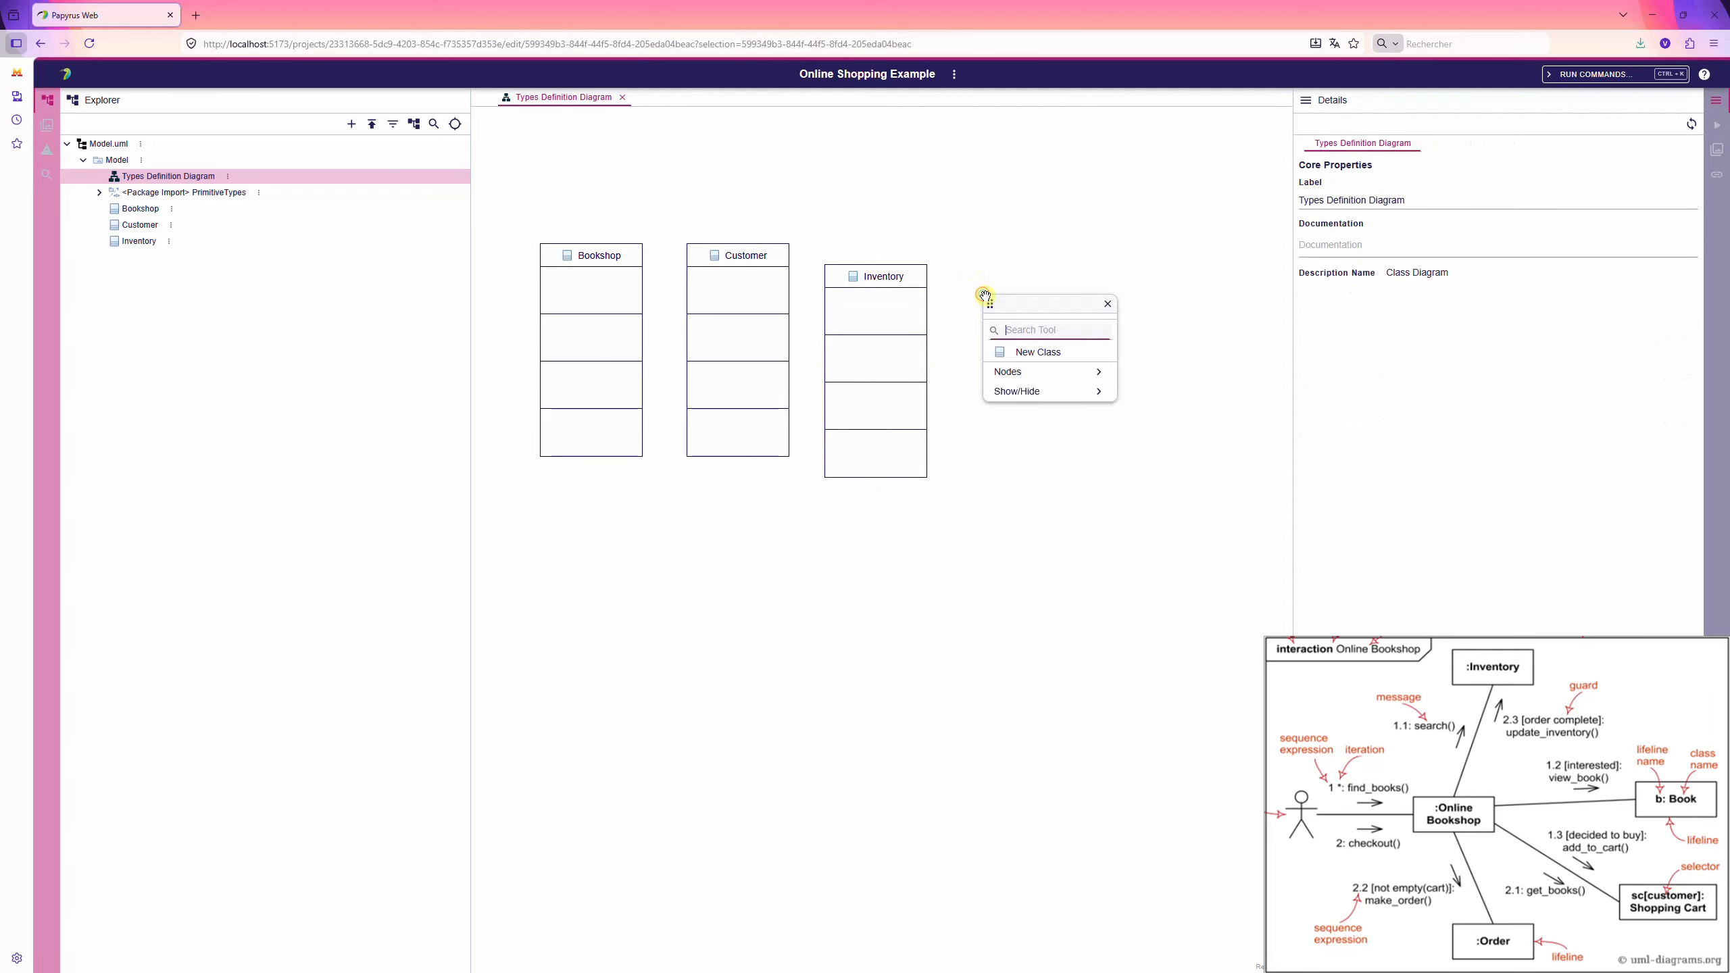
click(1018, 377)
click(1030, 379)
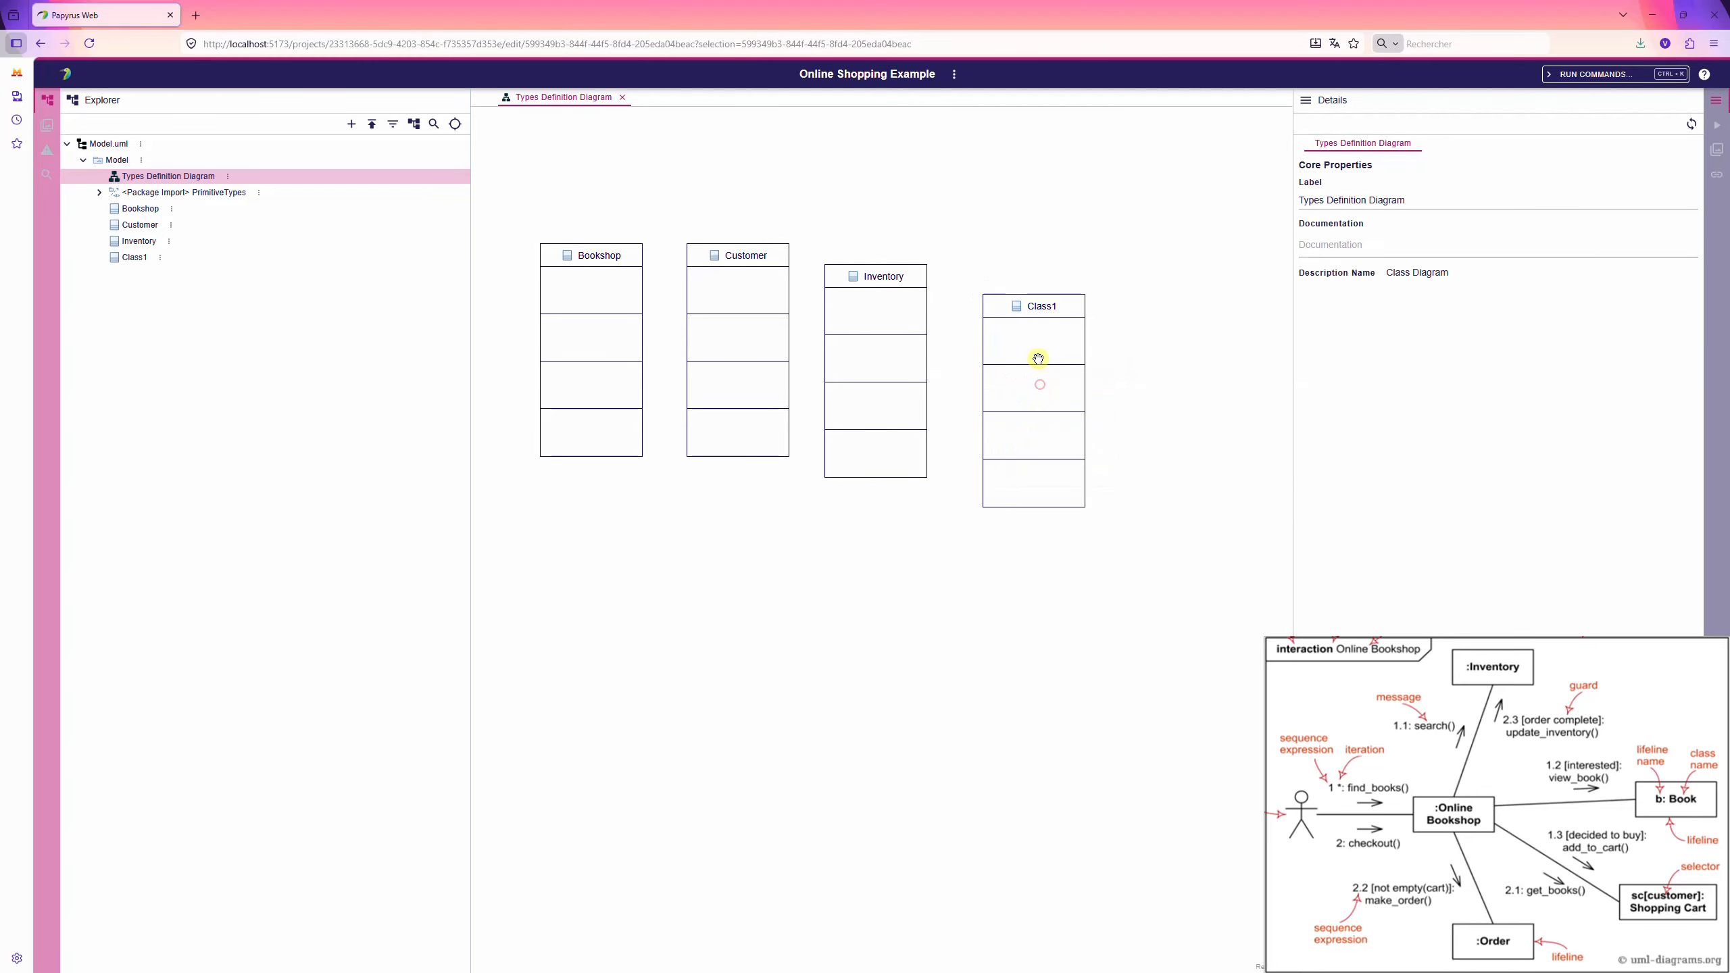
click(981, 302)
text(Ord)
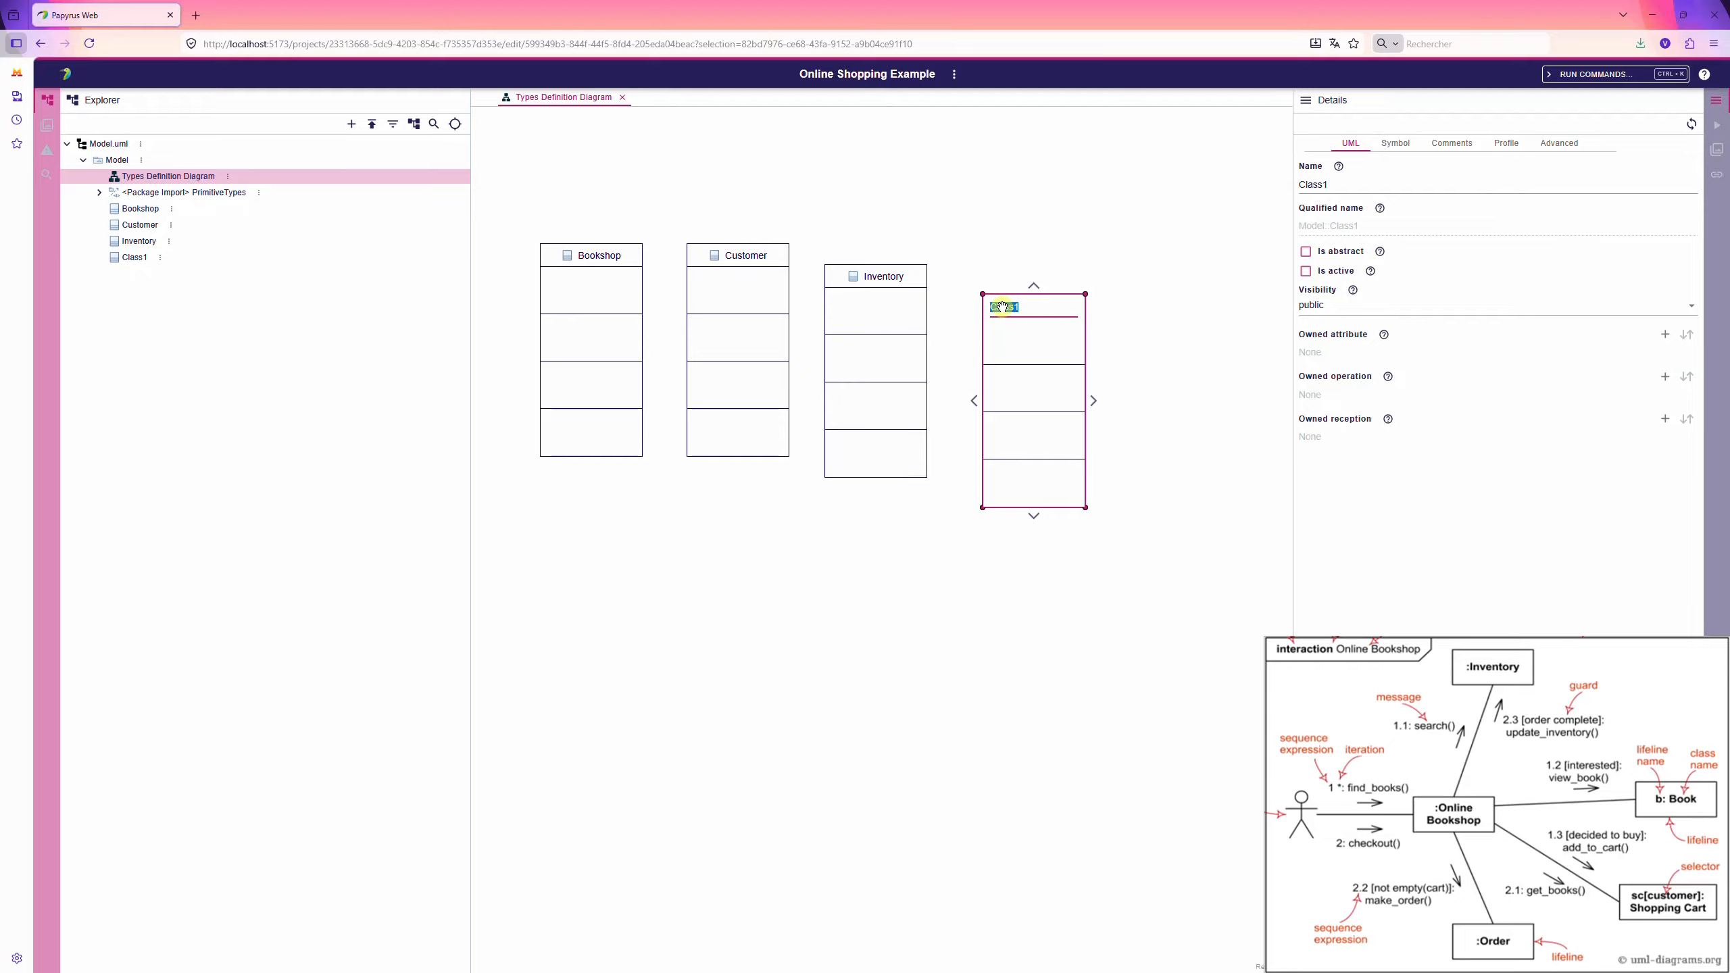
text(er)
key(Return)
- Add a class named Book to the right of the Order class
click(1128, 356)
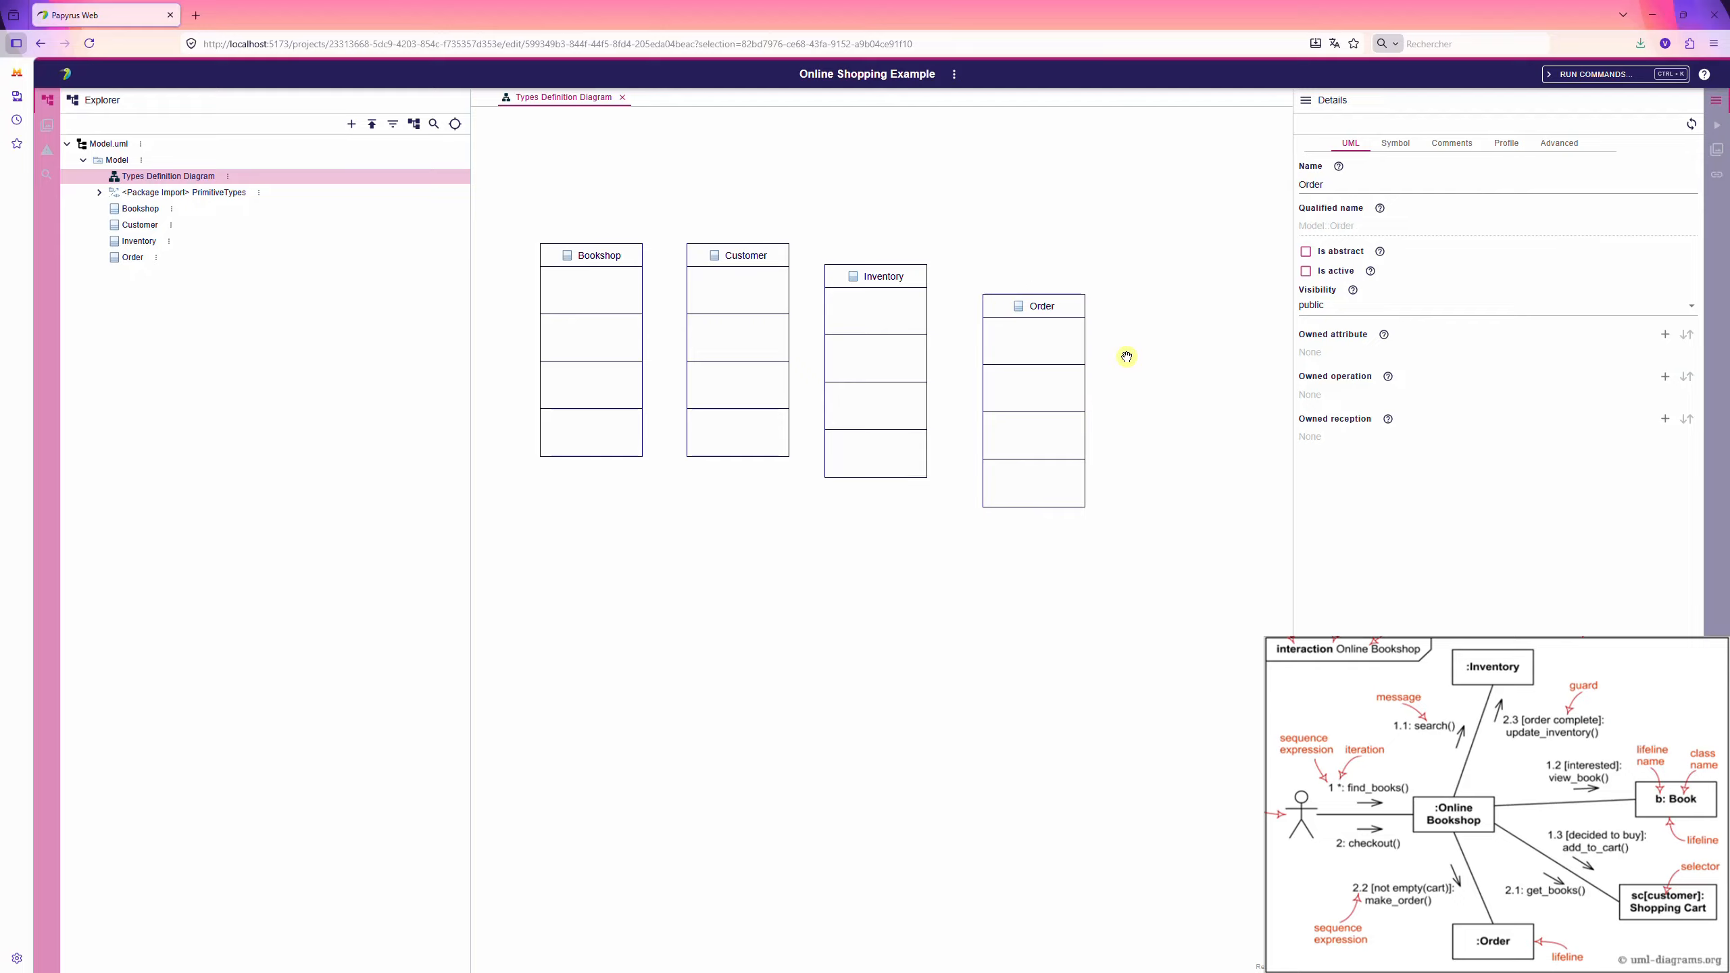
click(1179, 414)
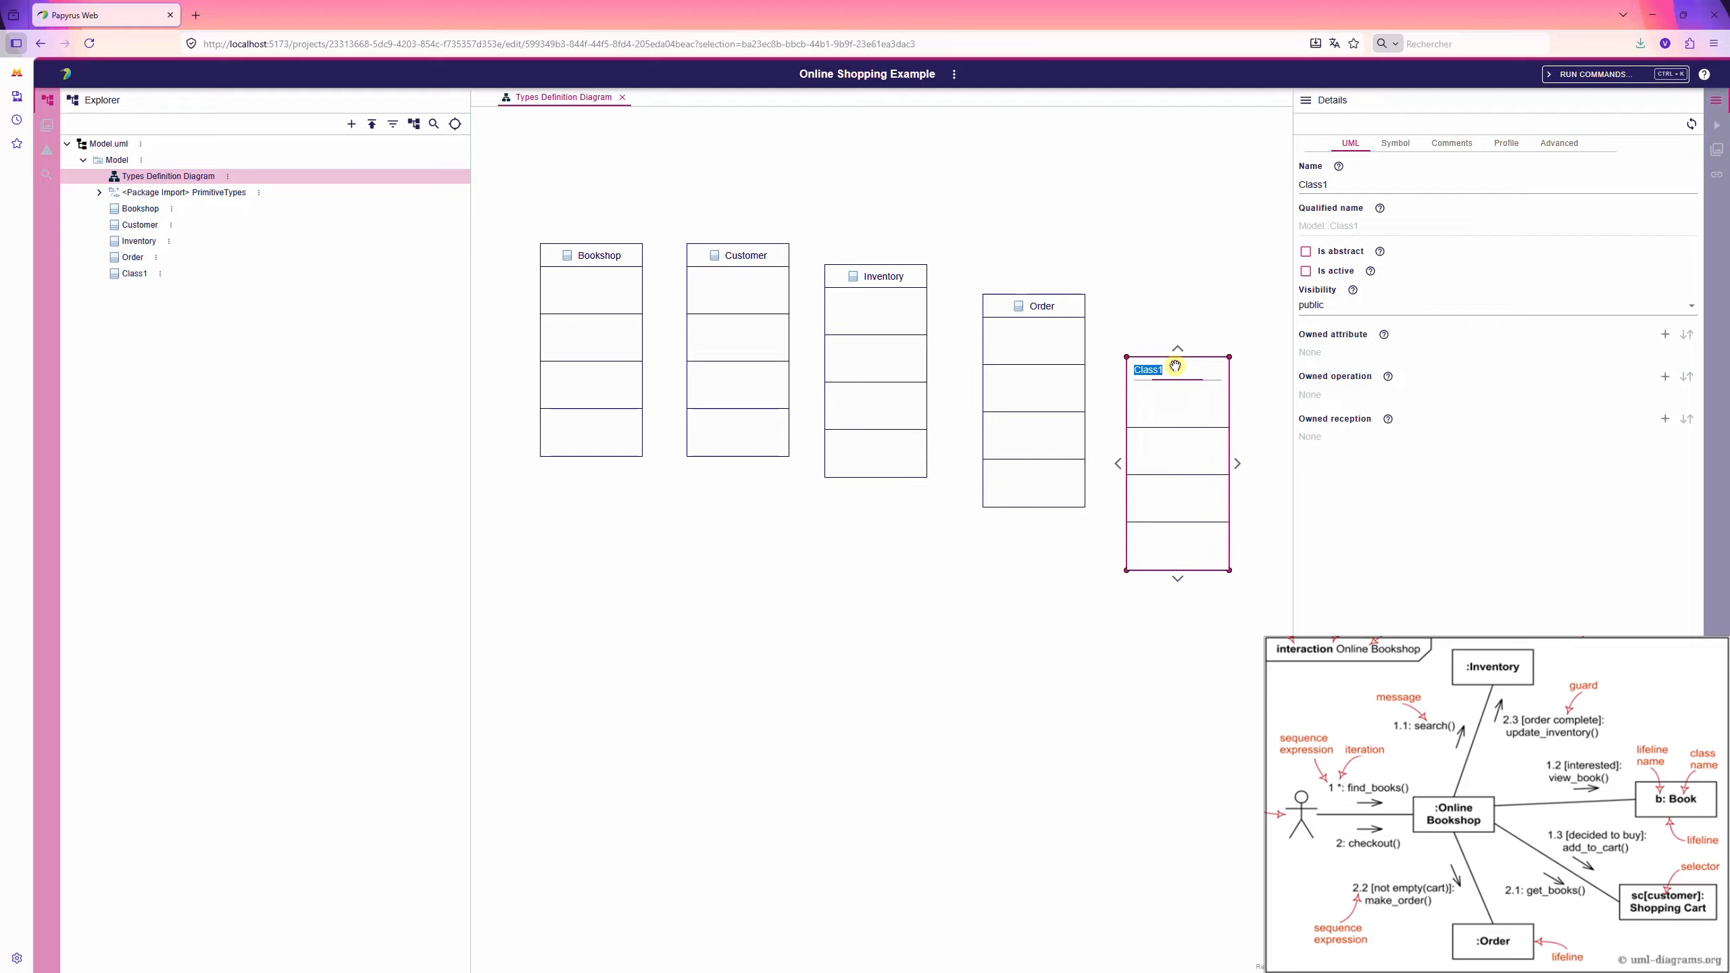
text(Book)
- Add a class named Shopping Cart below the Bookshop class
click(530, 543)
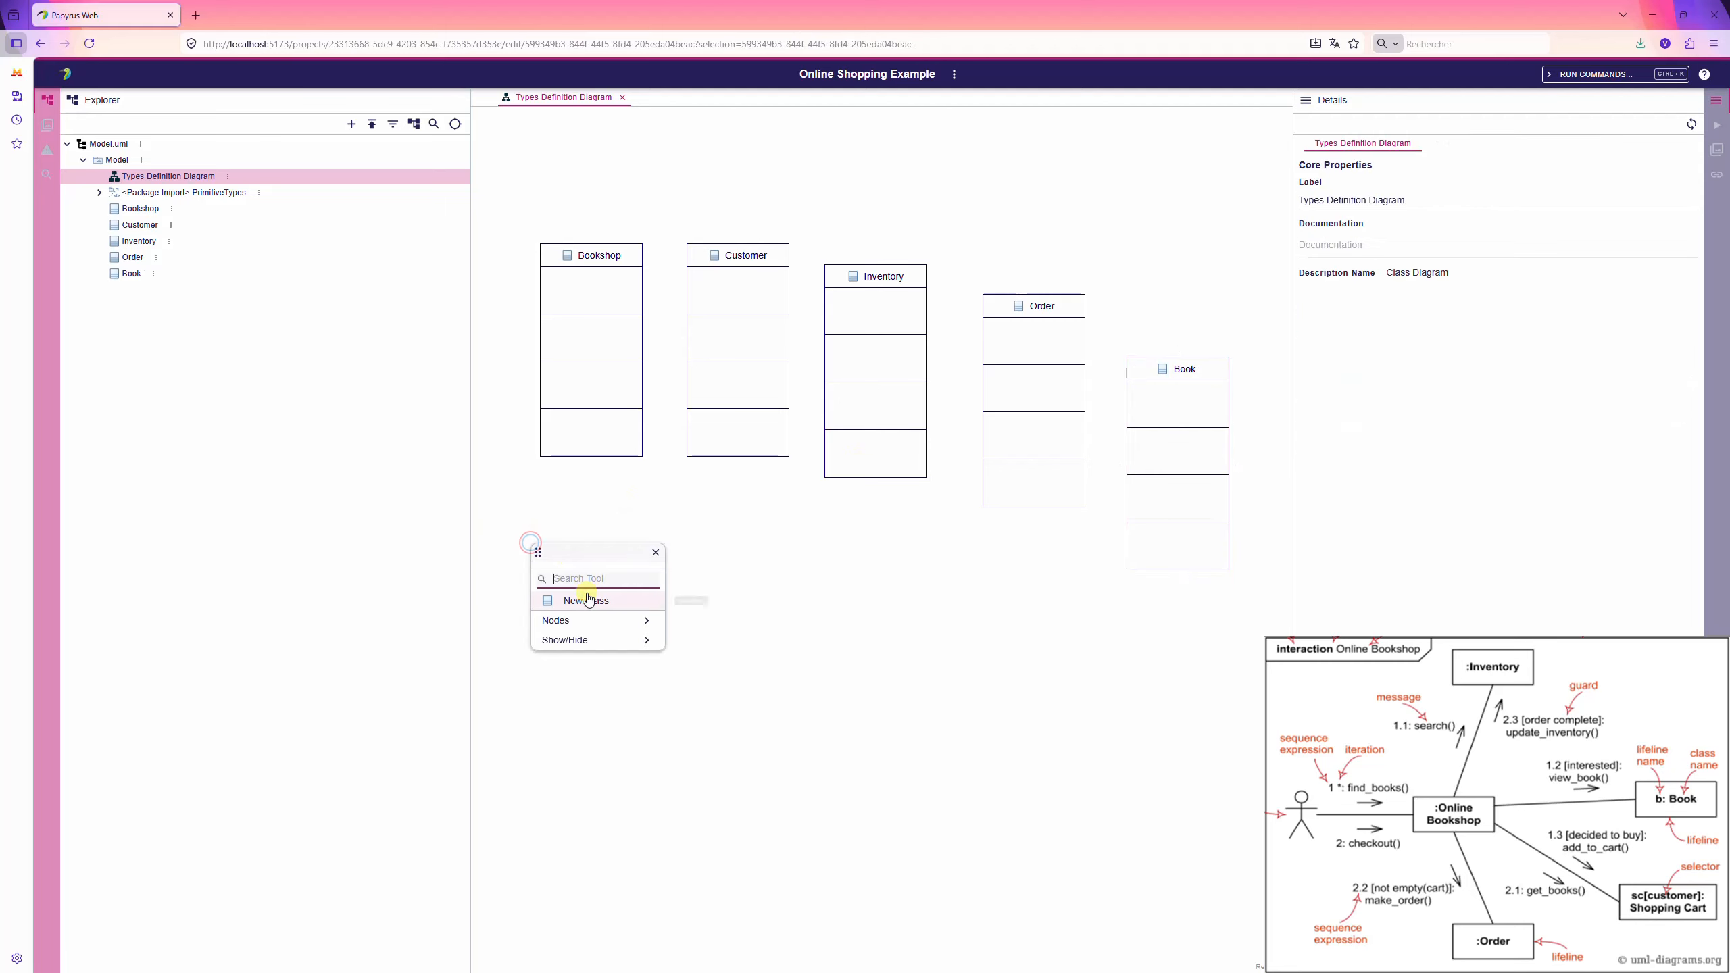
click(579, 603)
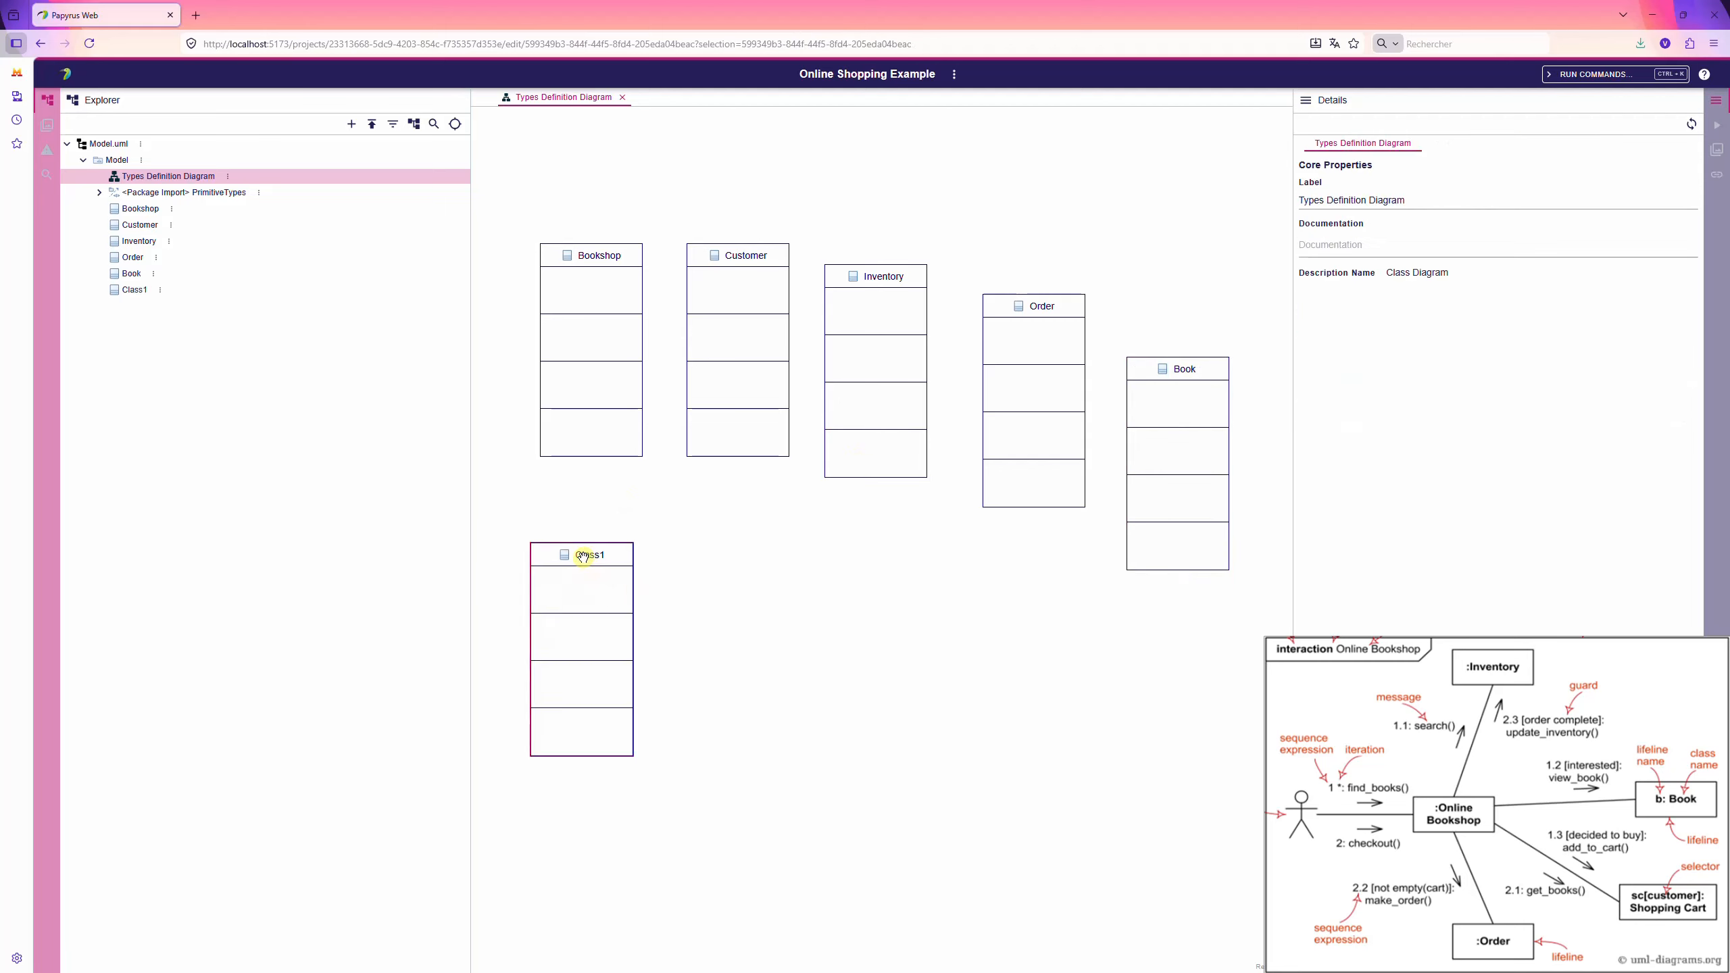
double_click(583, 556)
text(Shop)
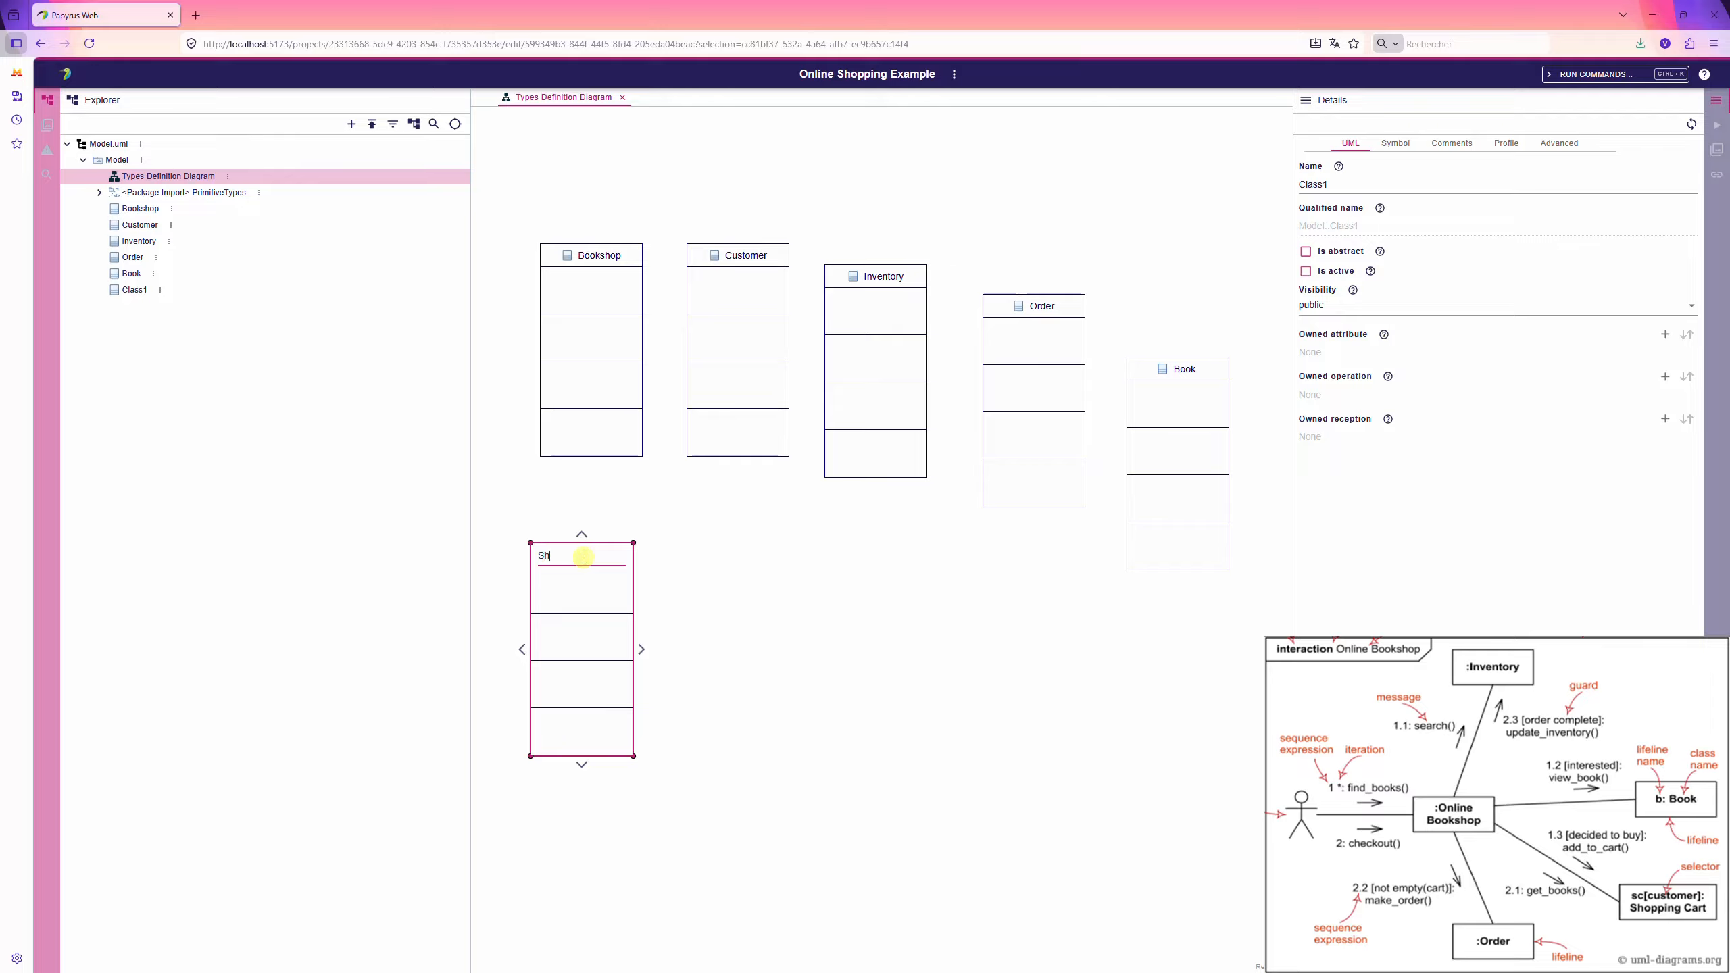
text(ping Cart)
key(Return)
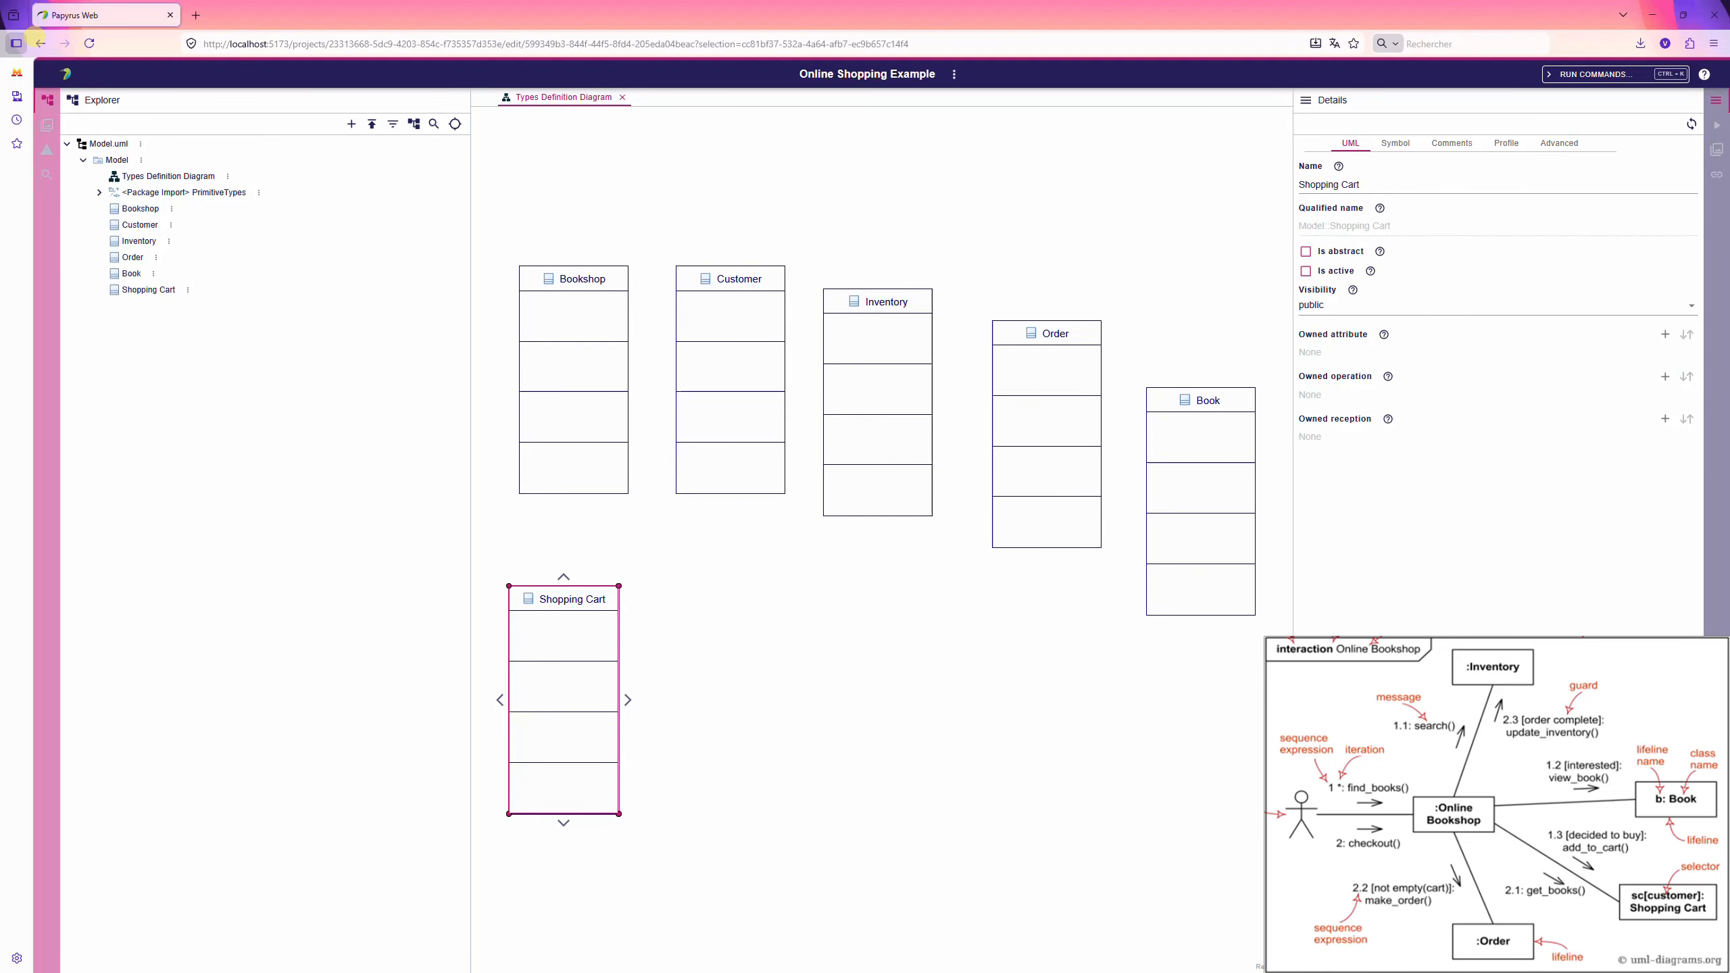
- Create a new Communication Diagram representation on the root Model element, keeping its default name
click(145, 163)
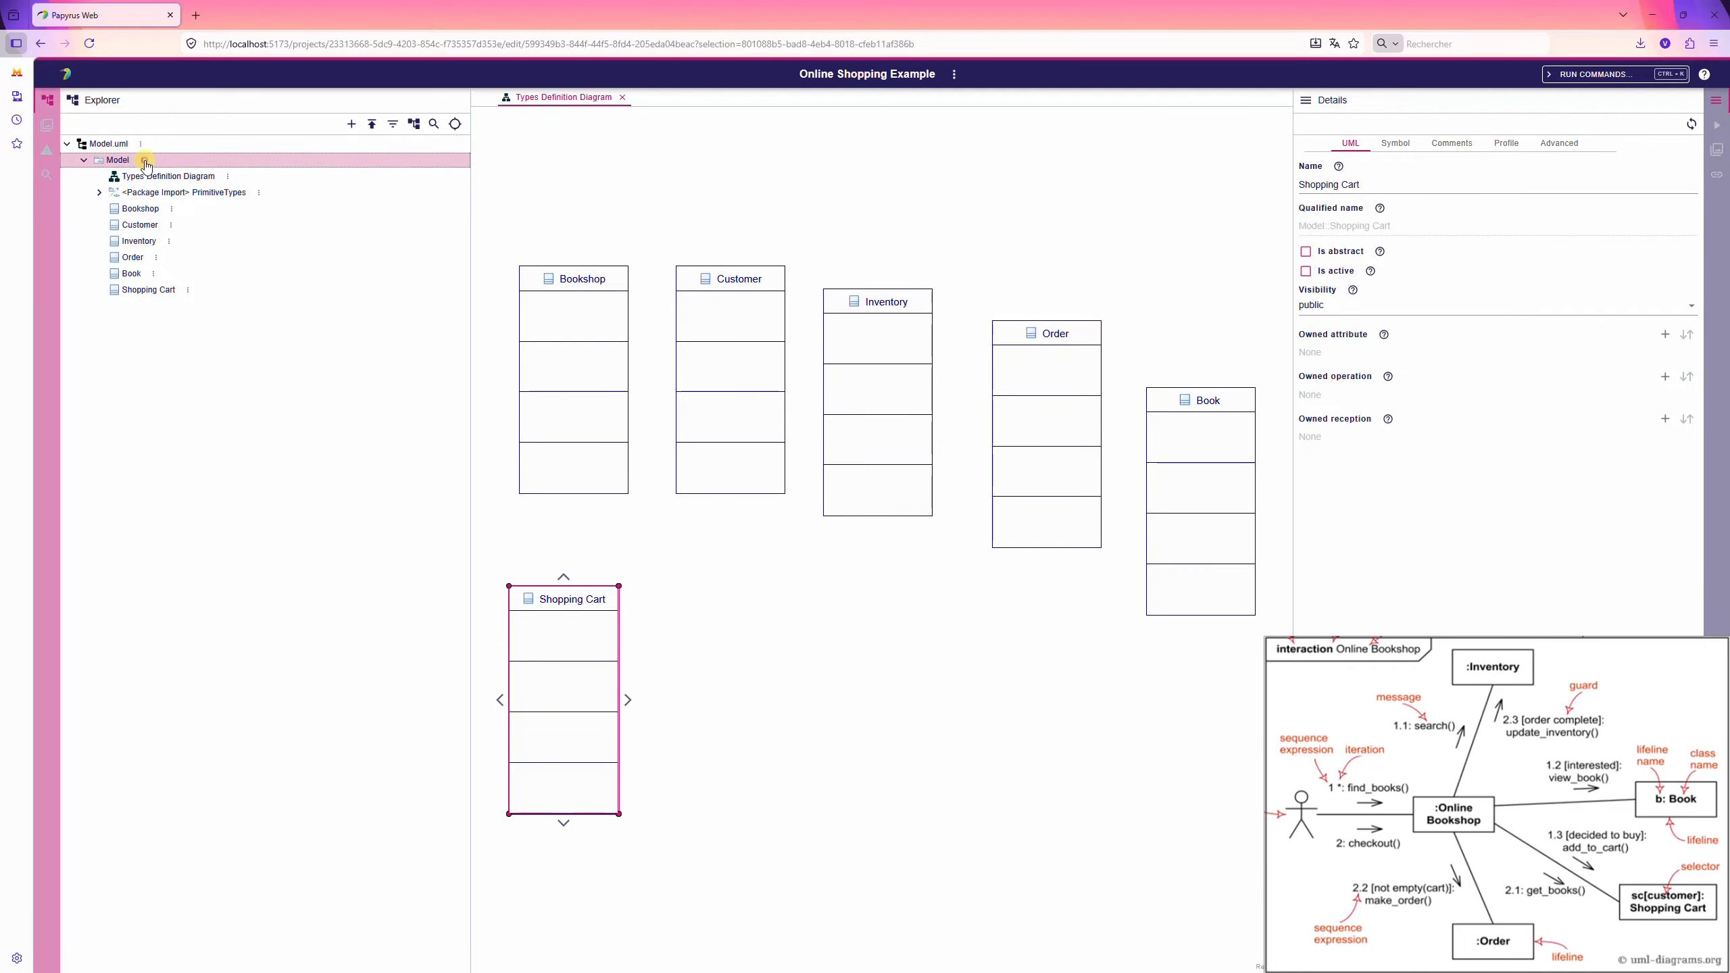
click(146, 162)
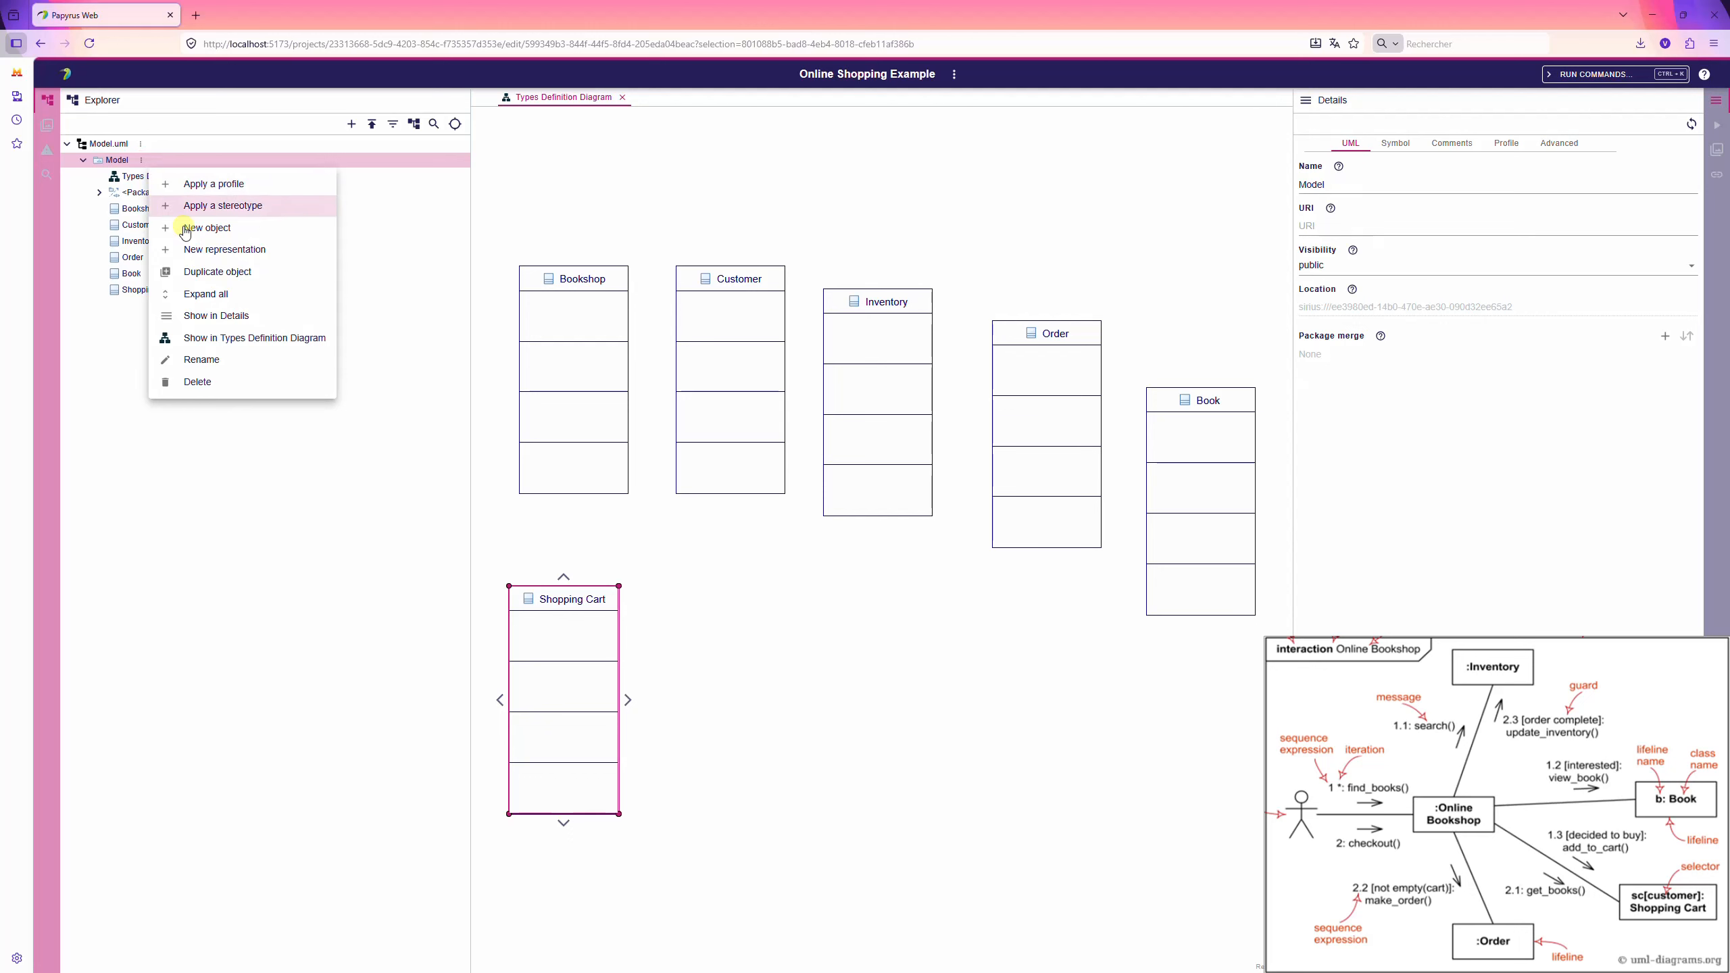
click(202, 252)
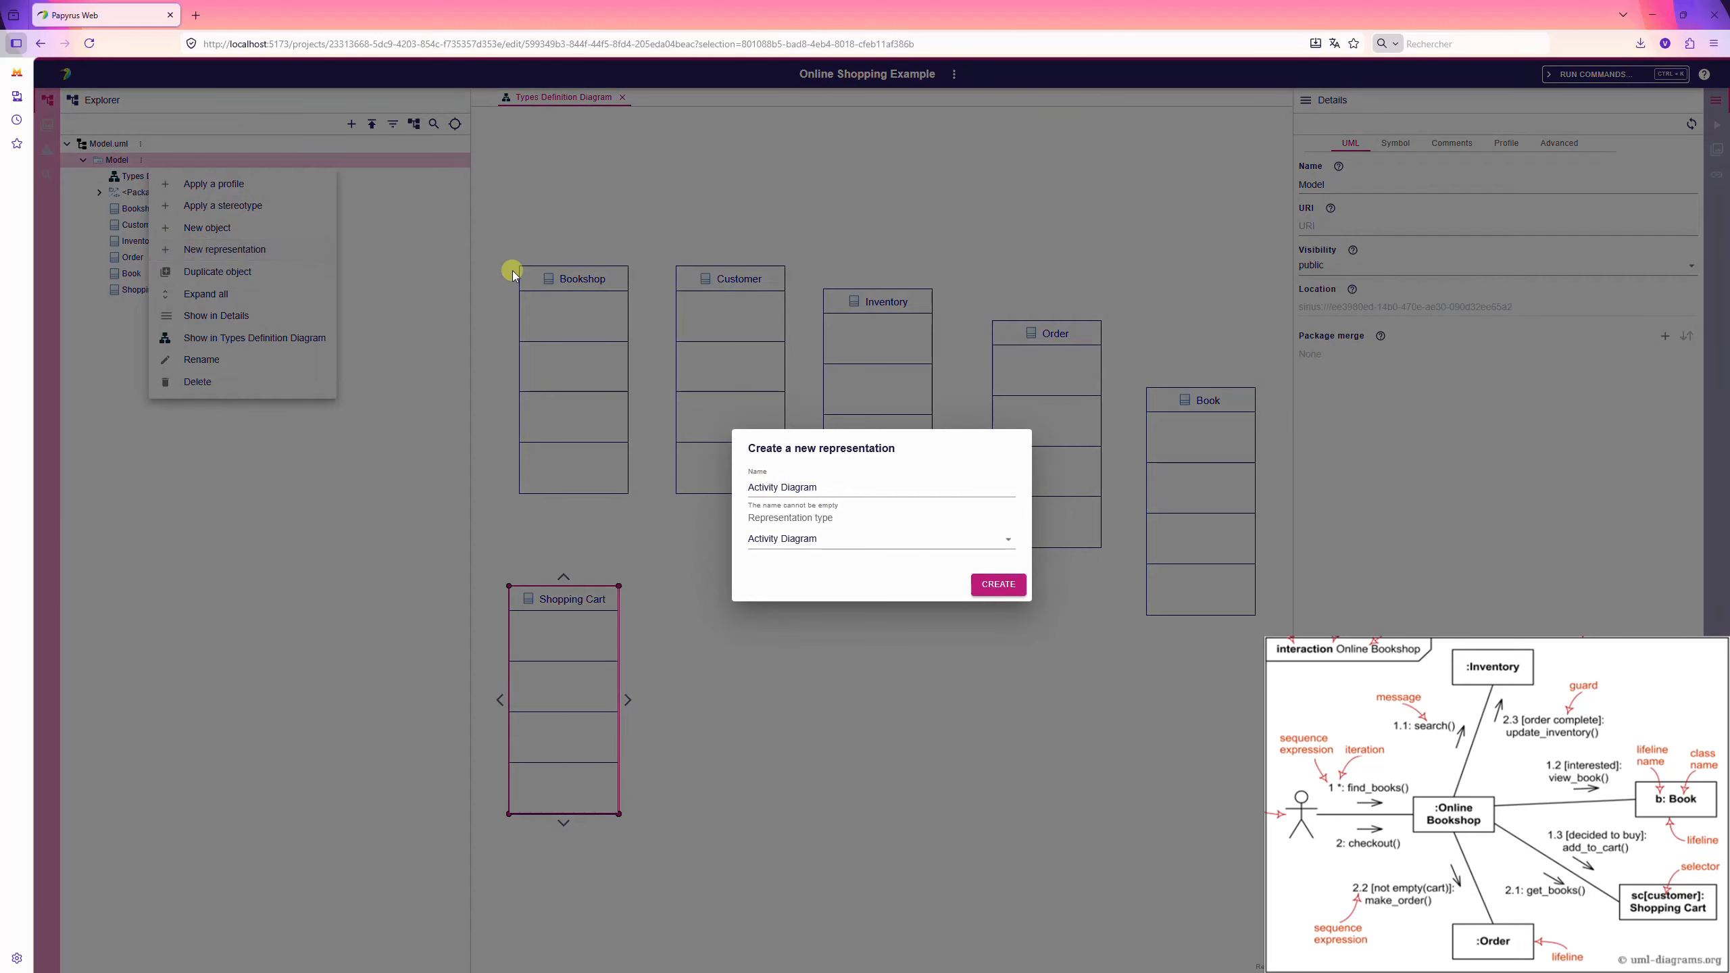
click(772, 544)
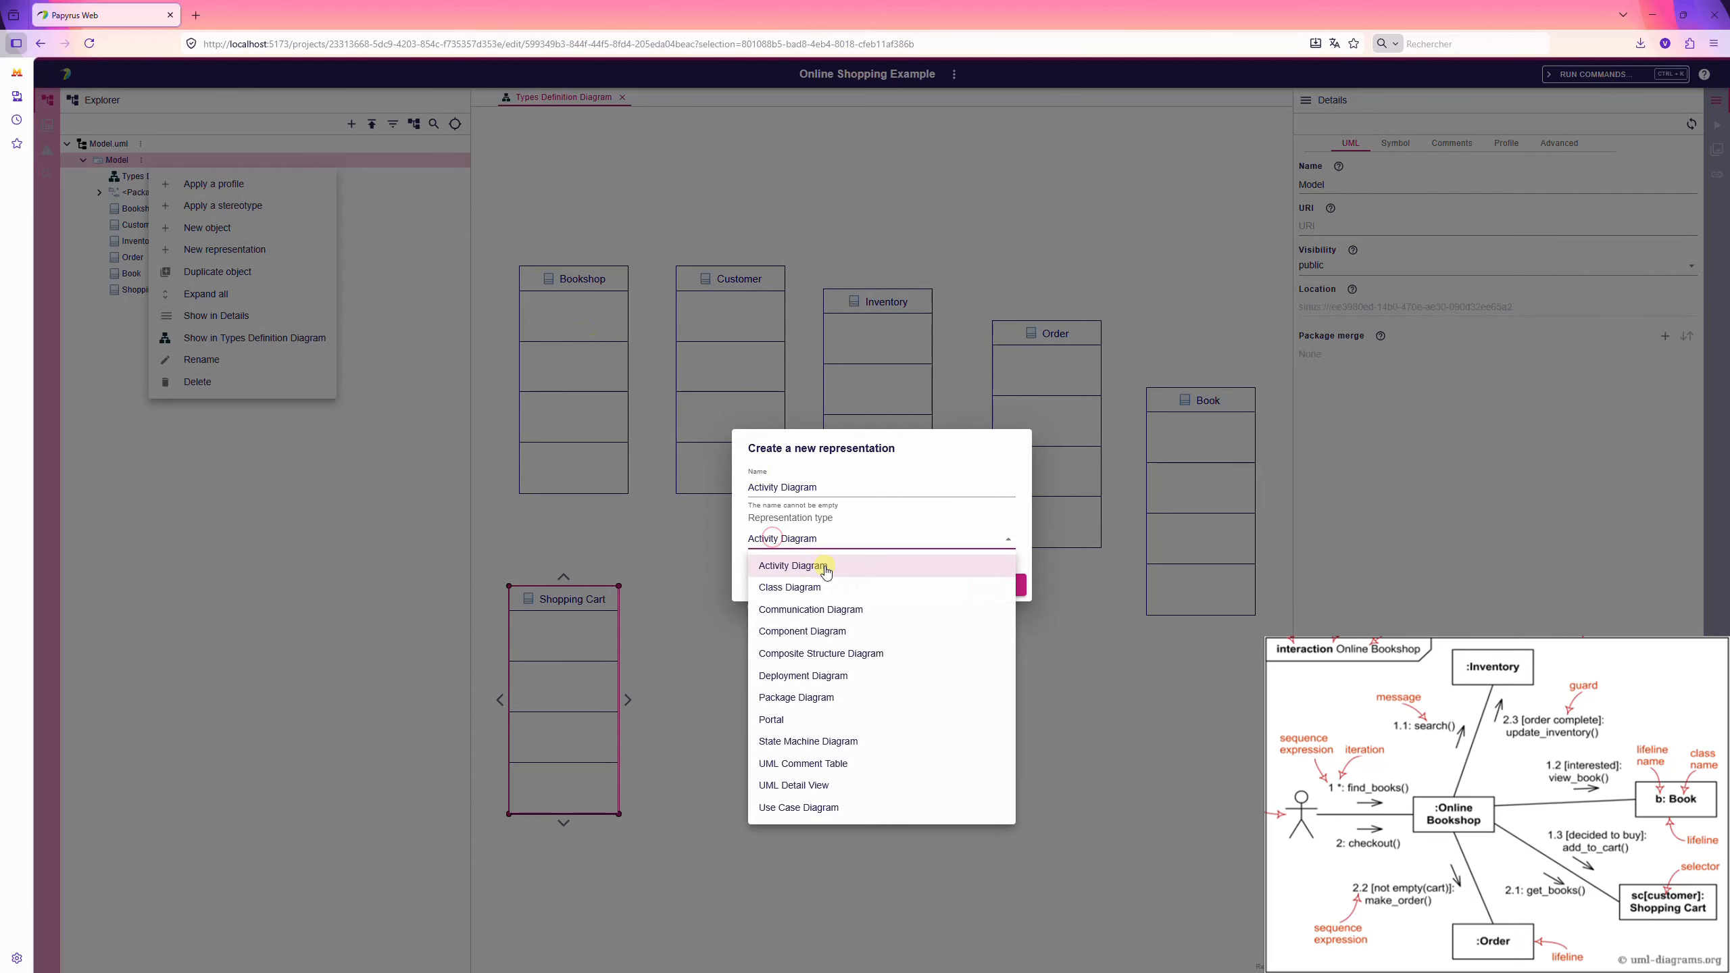
click(825, 607)
click(1003, 590)
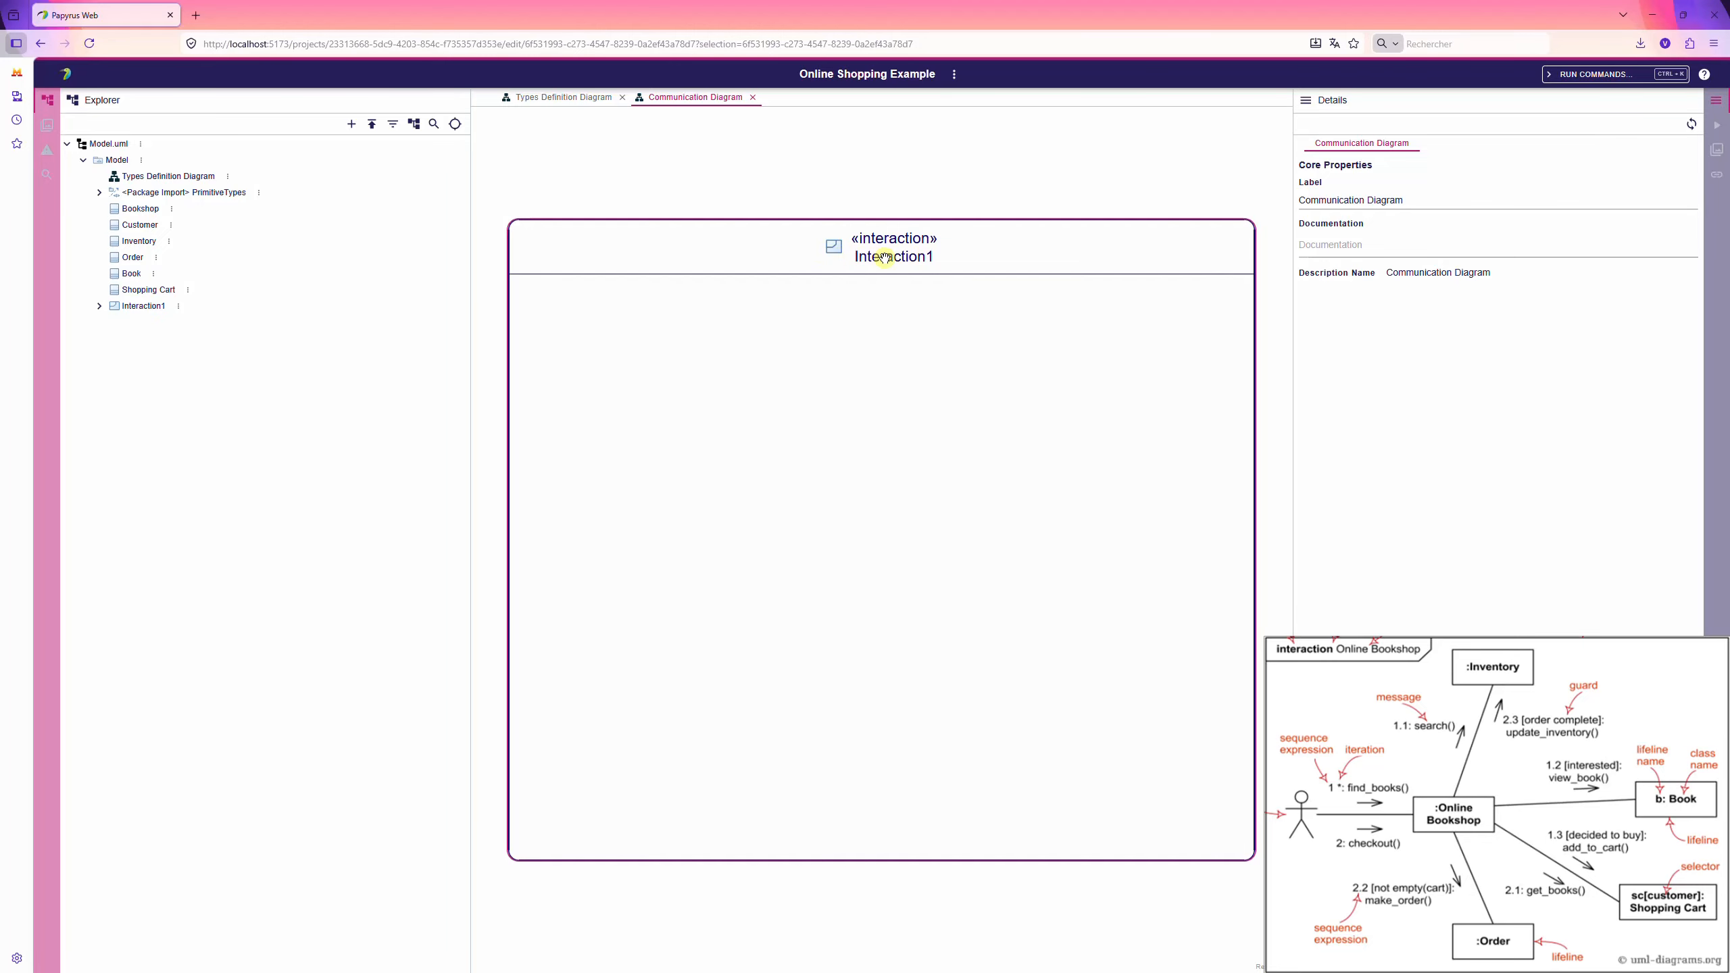
- Add a lifeline in the left part of the Interaction1 frame
click(843, 261)
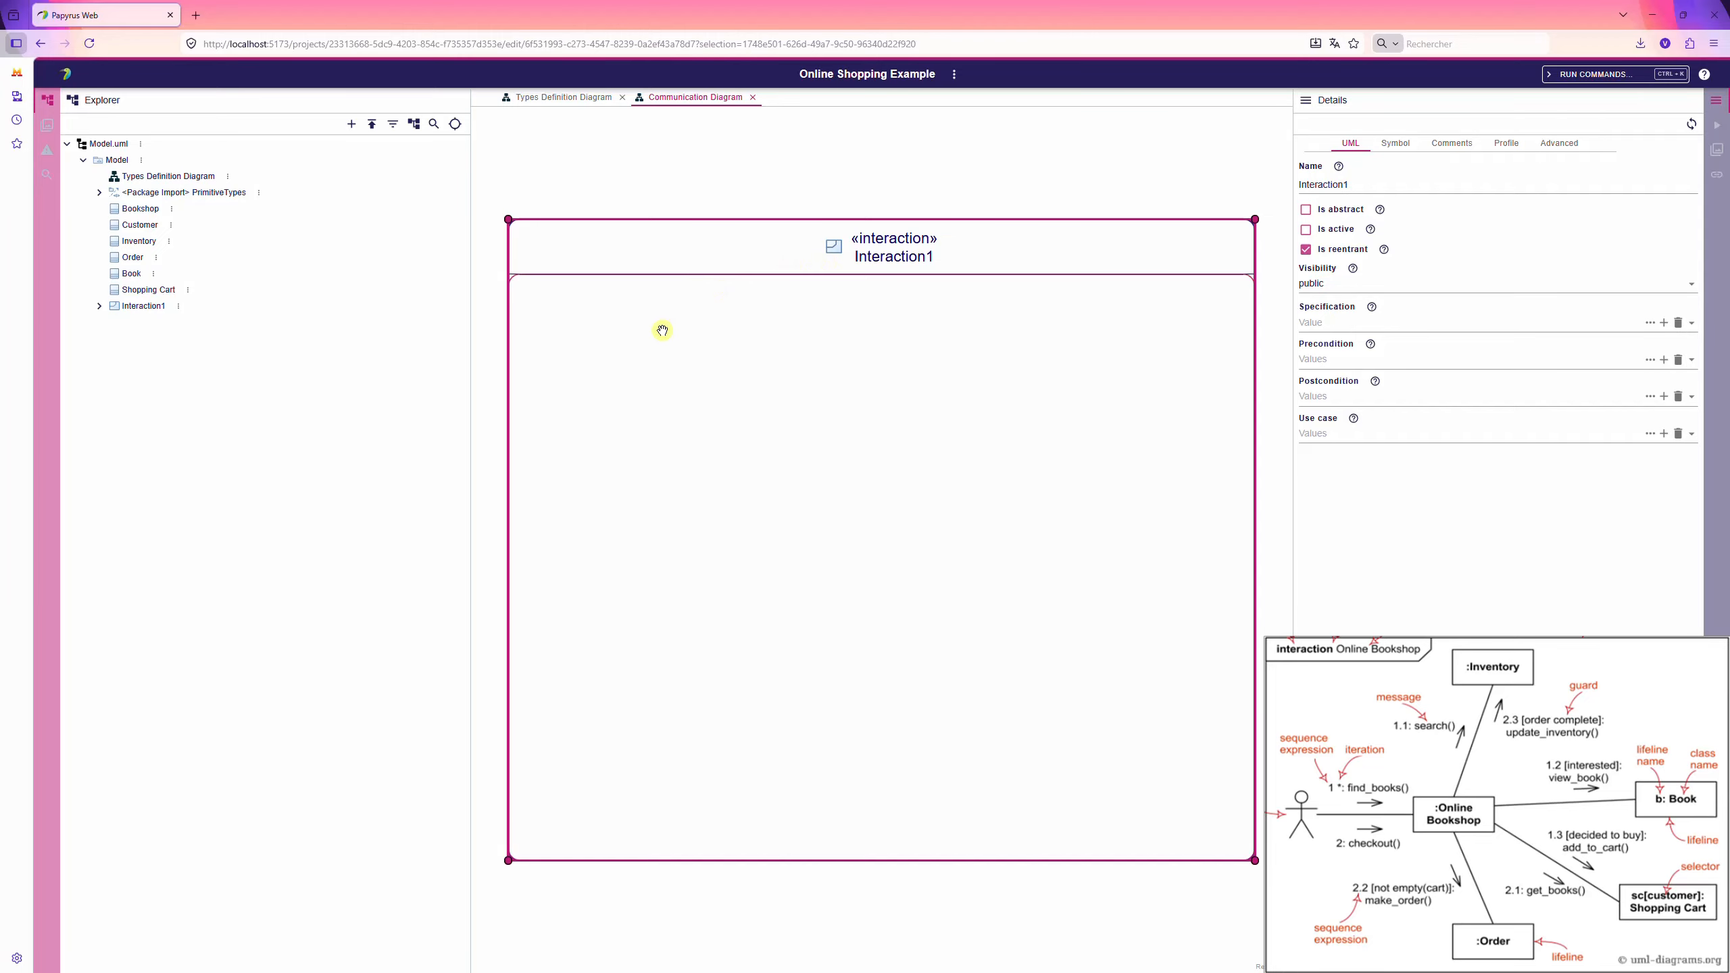
click(601, 420)
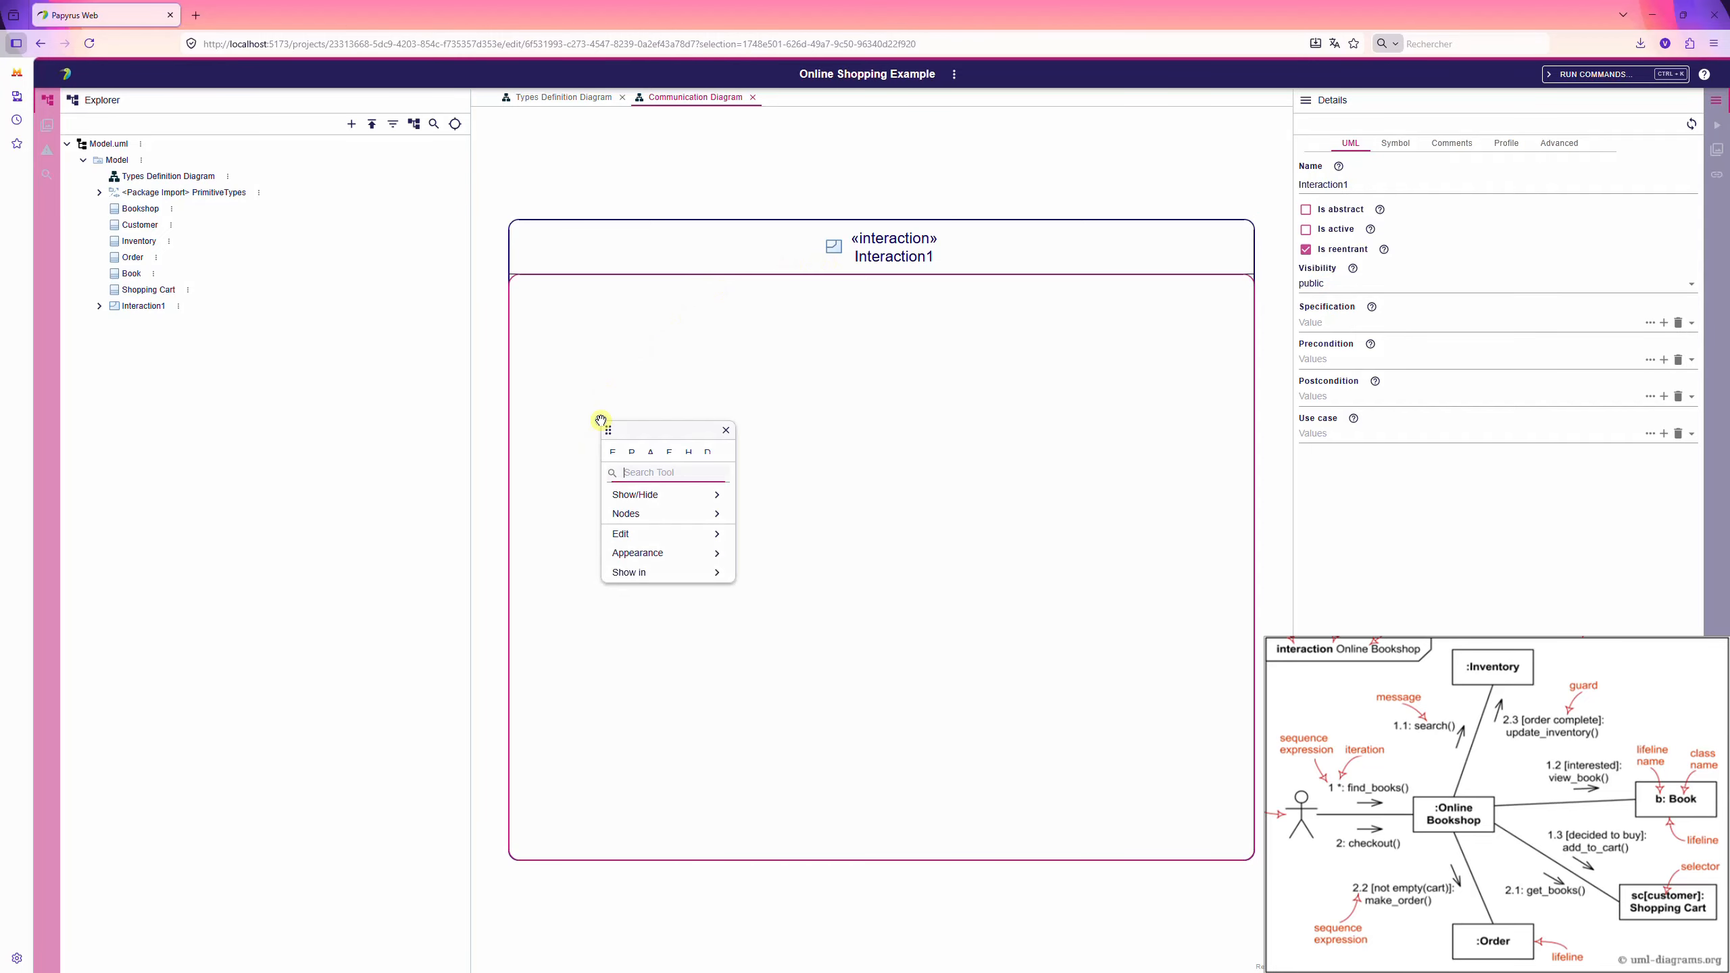
click(664, 511)
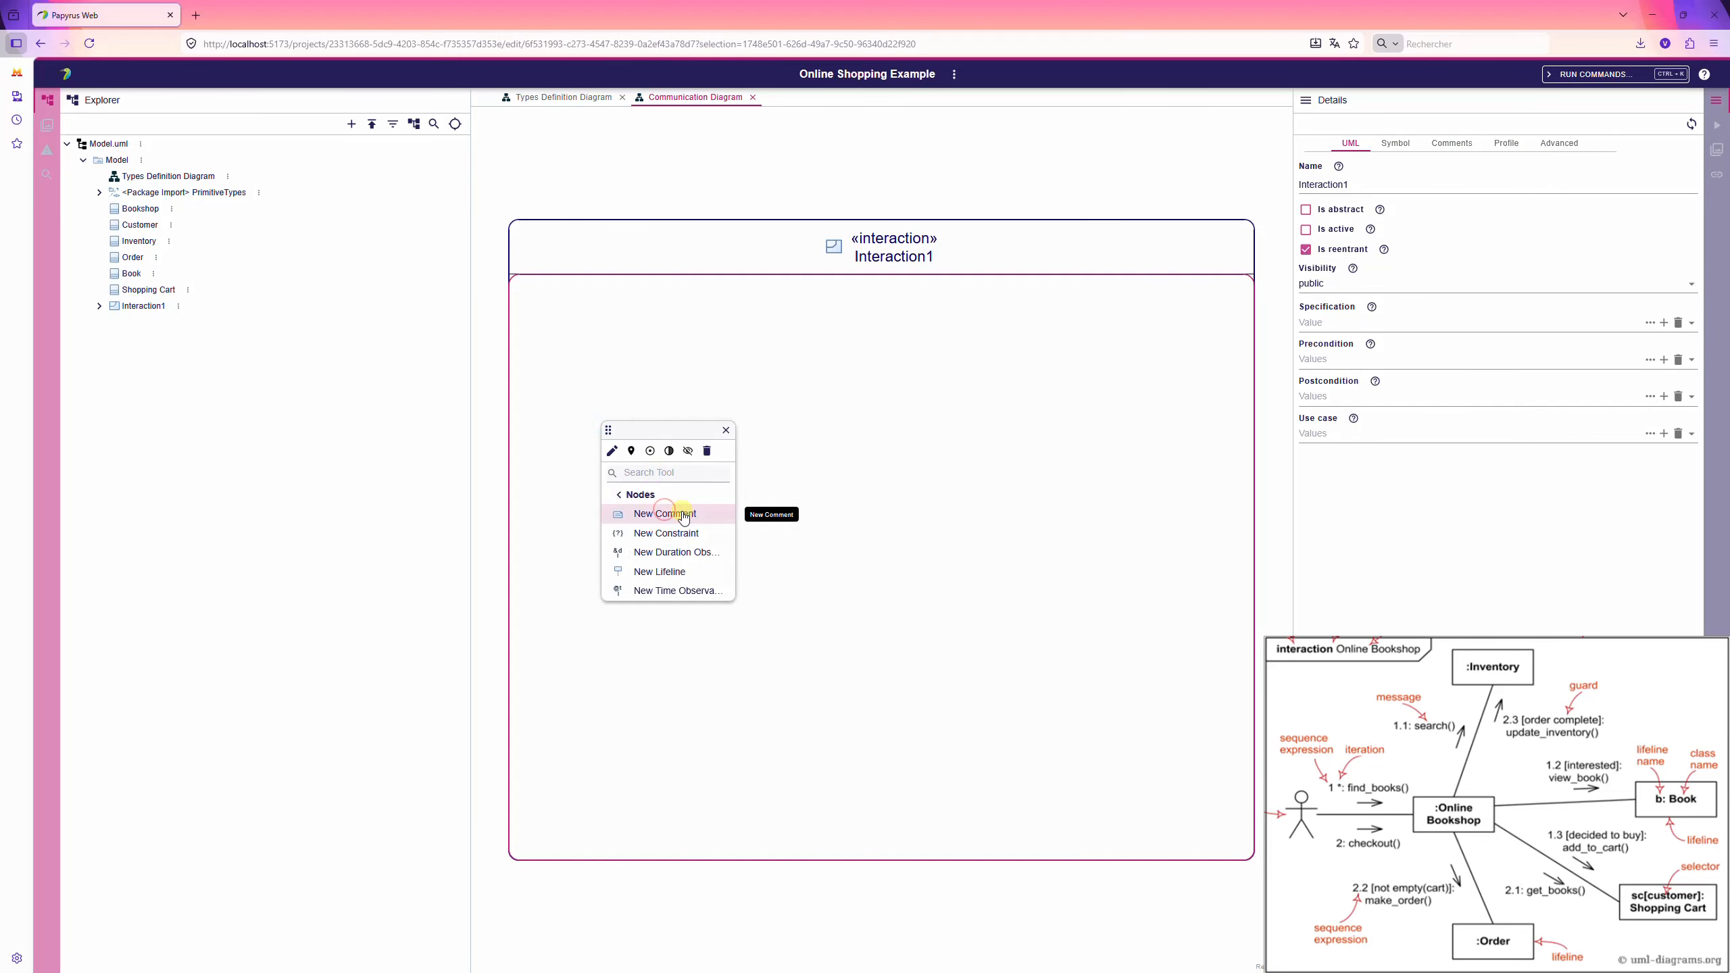
click(693, 577)
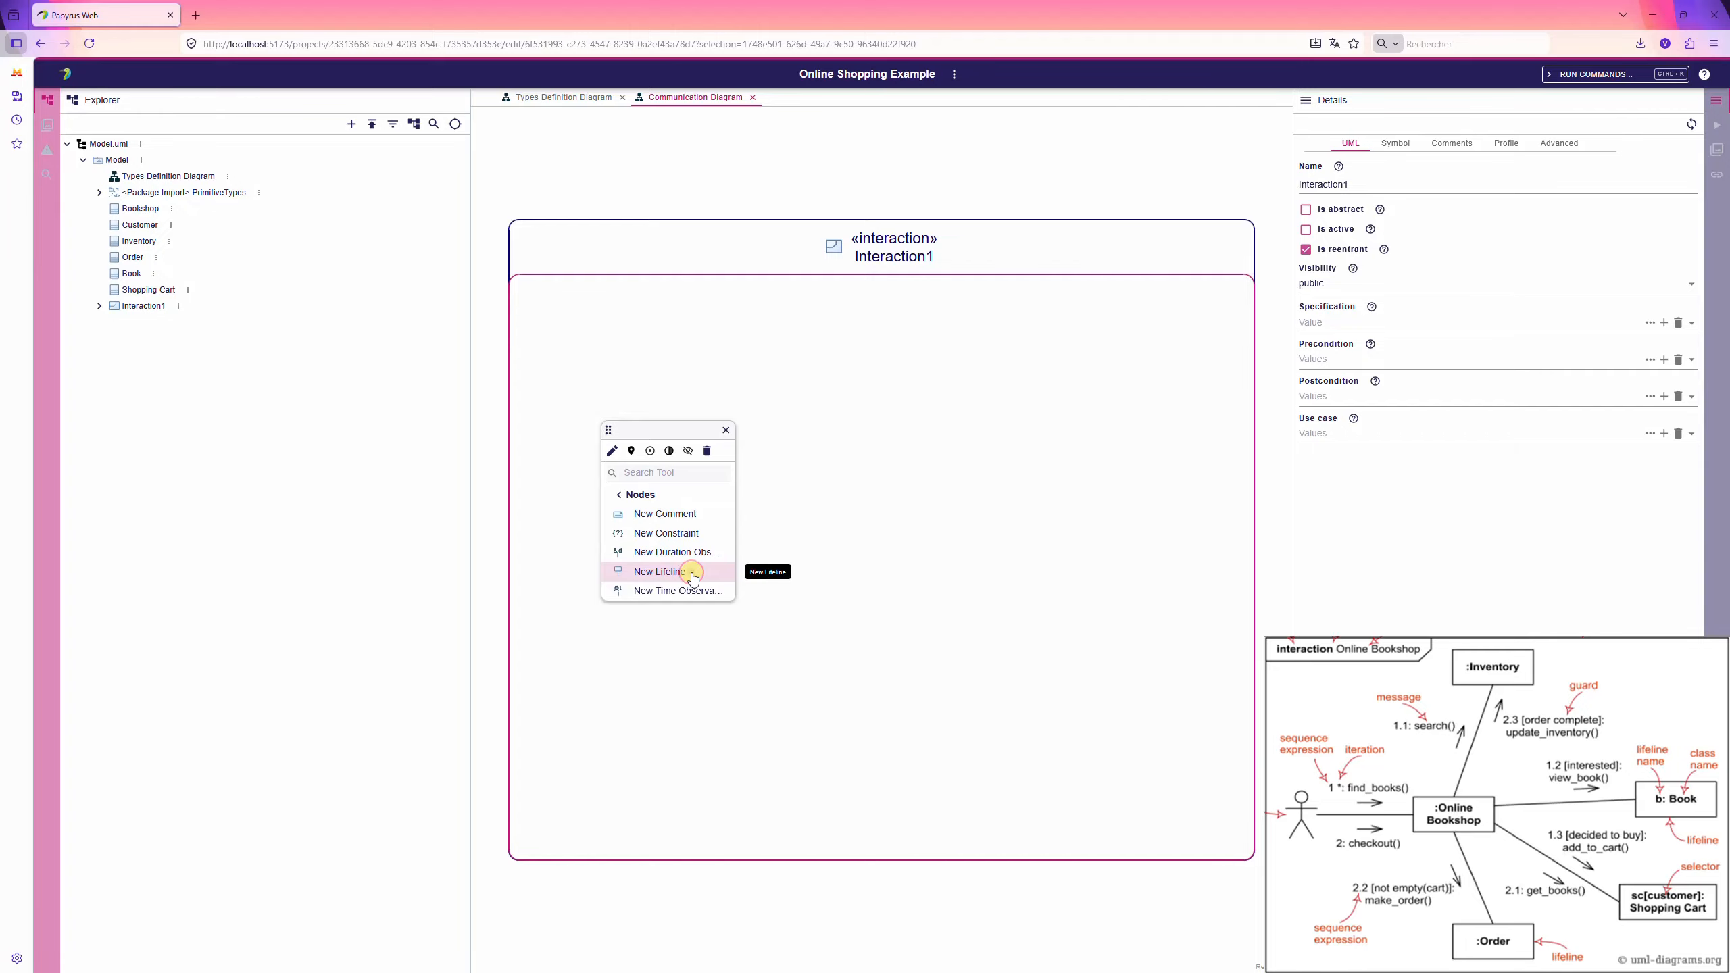
click(703, 443)
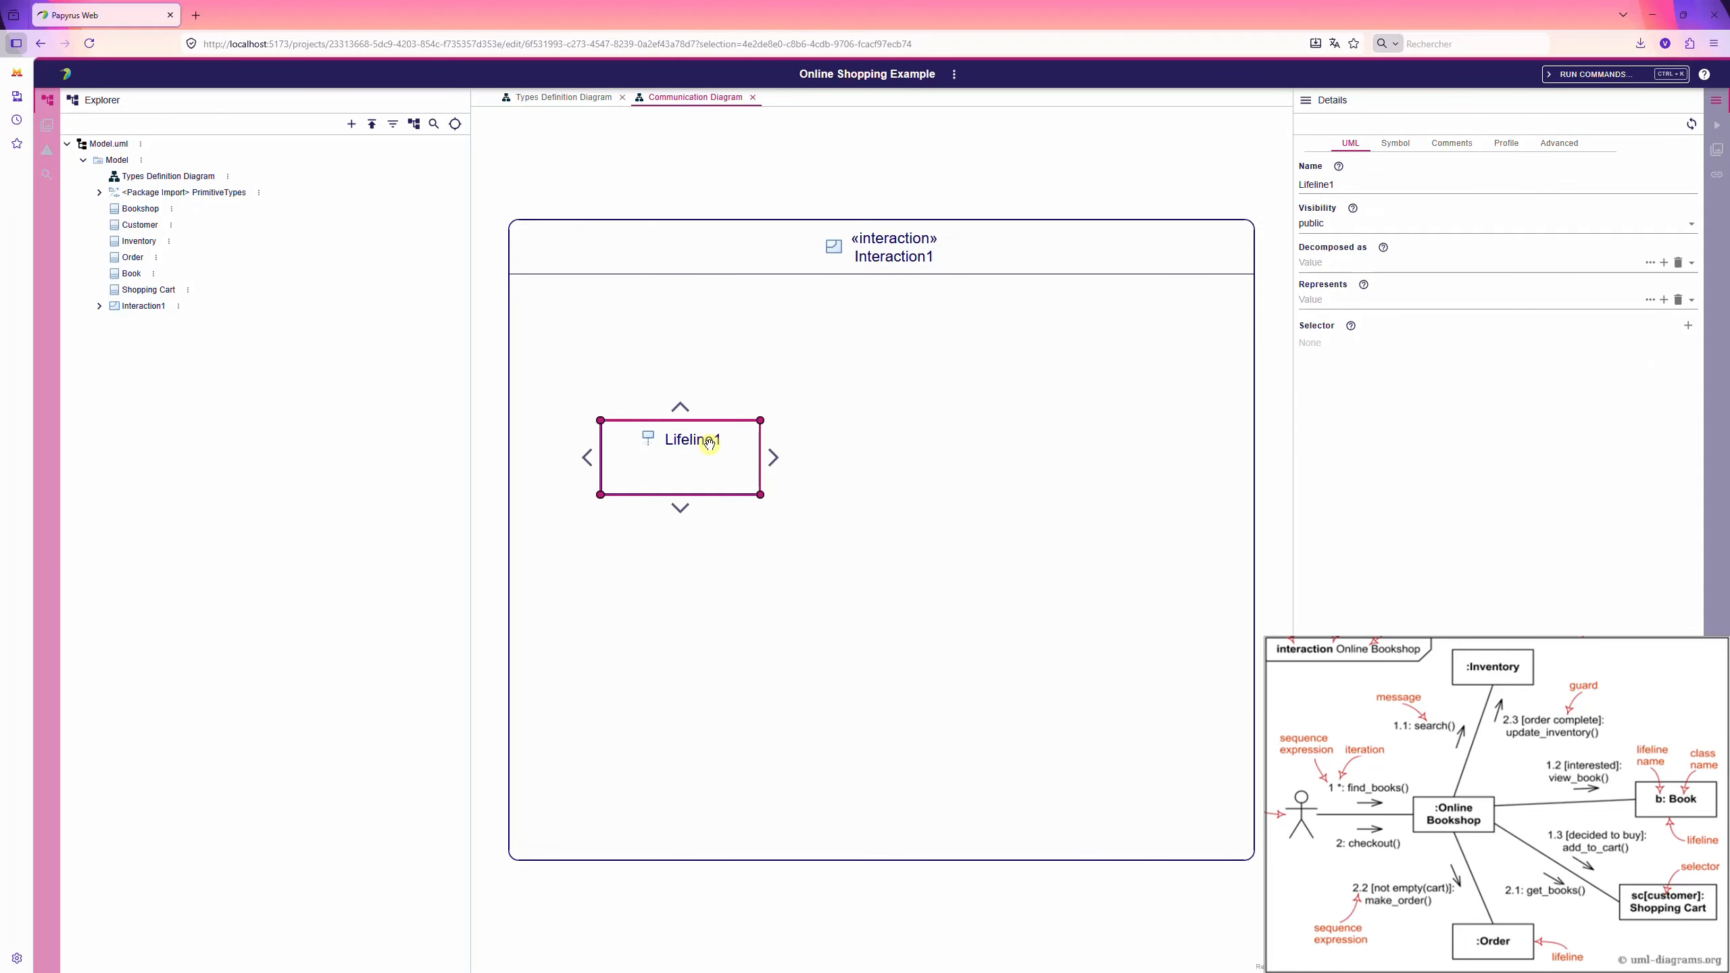
- Add five more lifelines to the interaction, two beside the first one and three in a row below
click(828, 438)
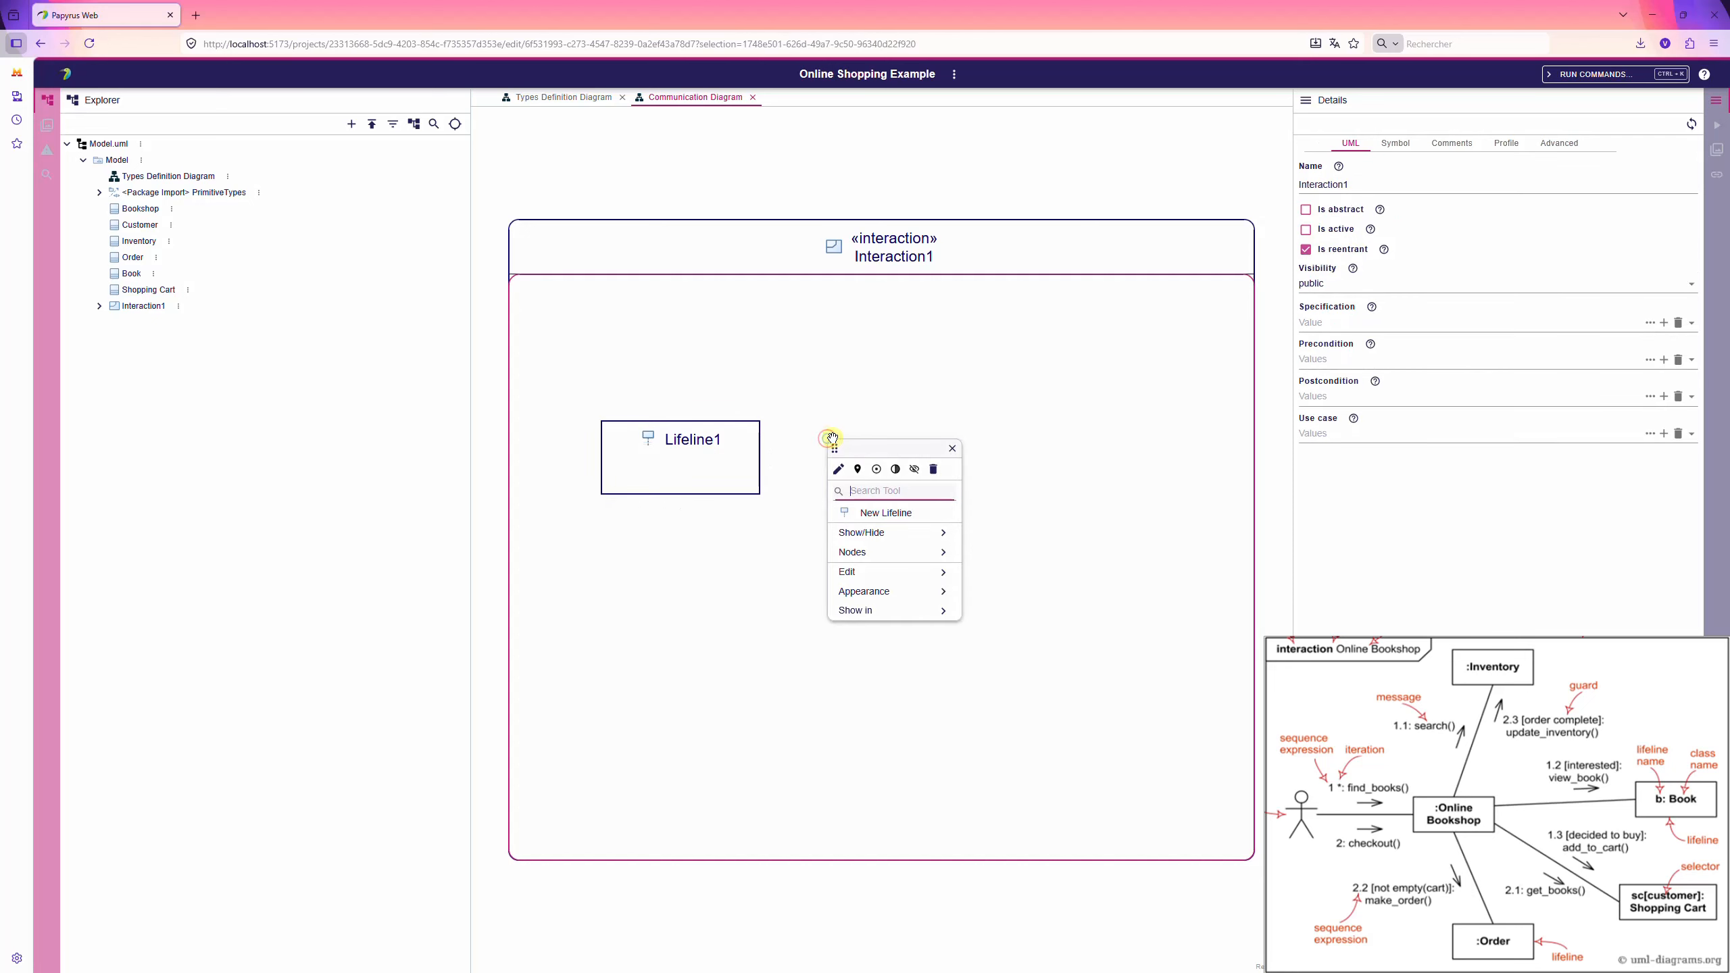
click(884, 508)
click(1018, 493)
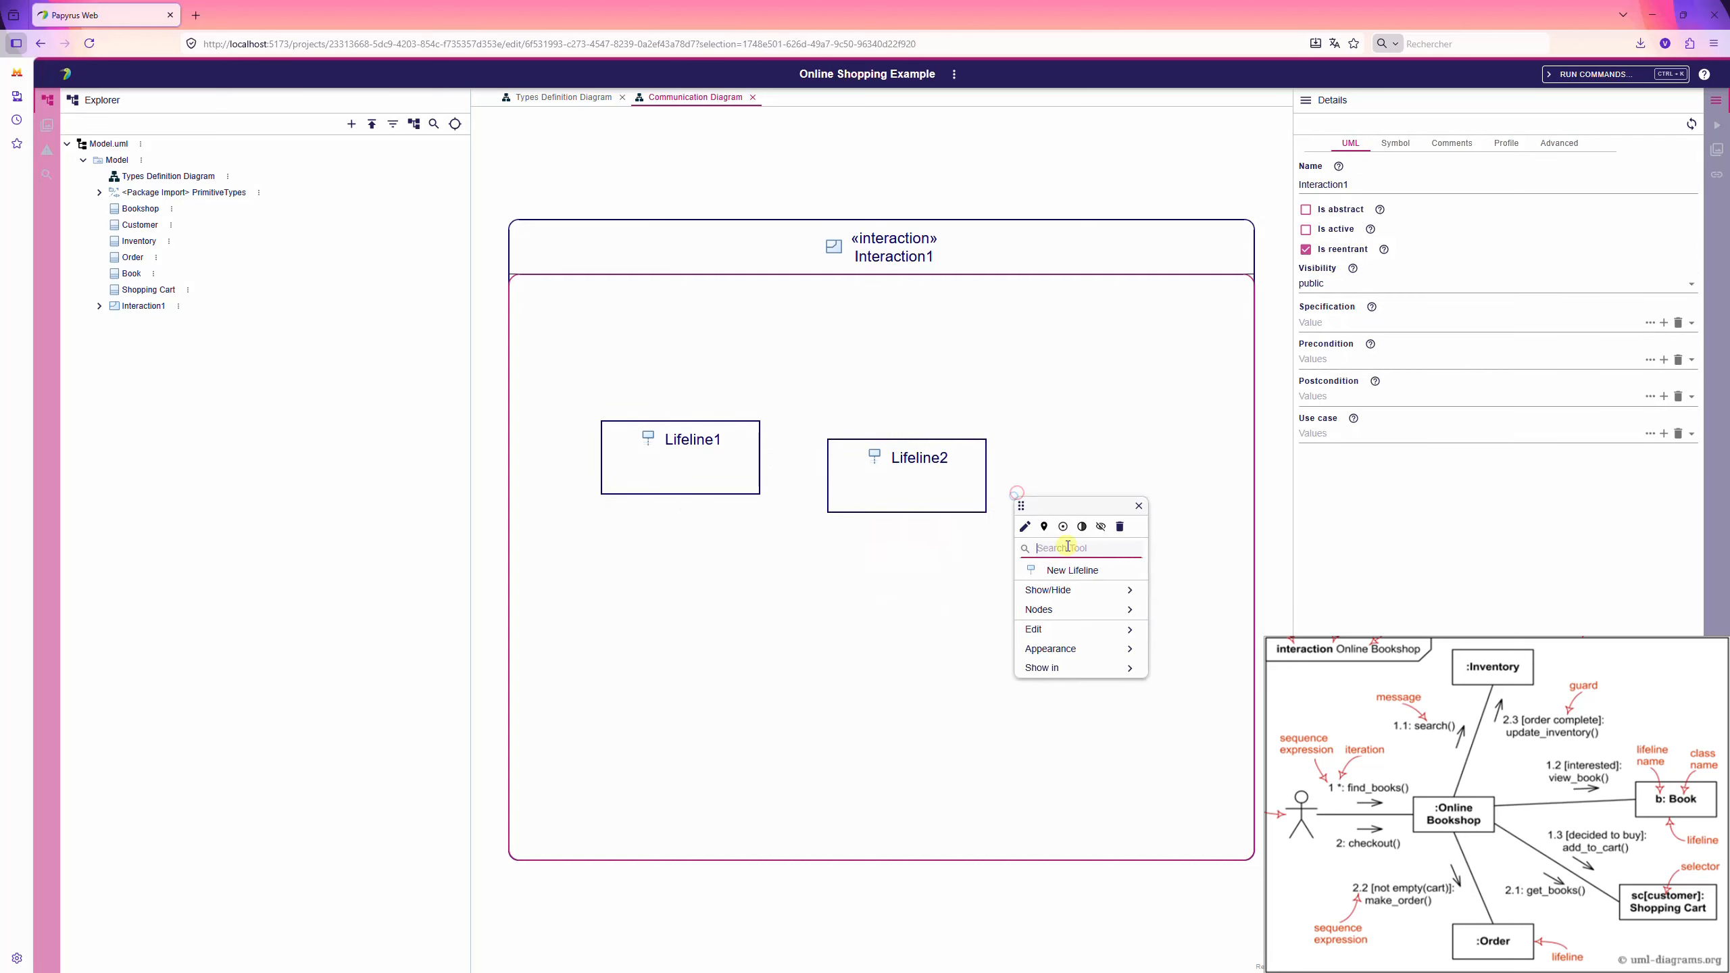
click(1079, 573)
click(583, 606)
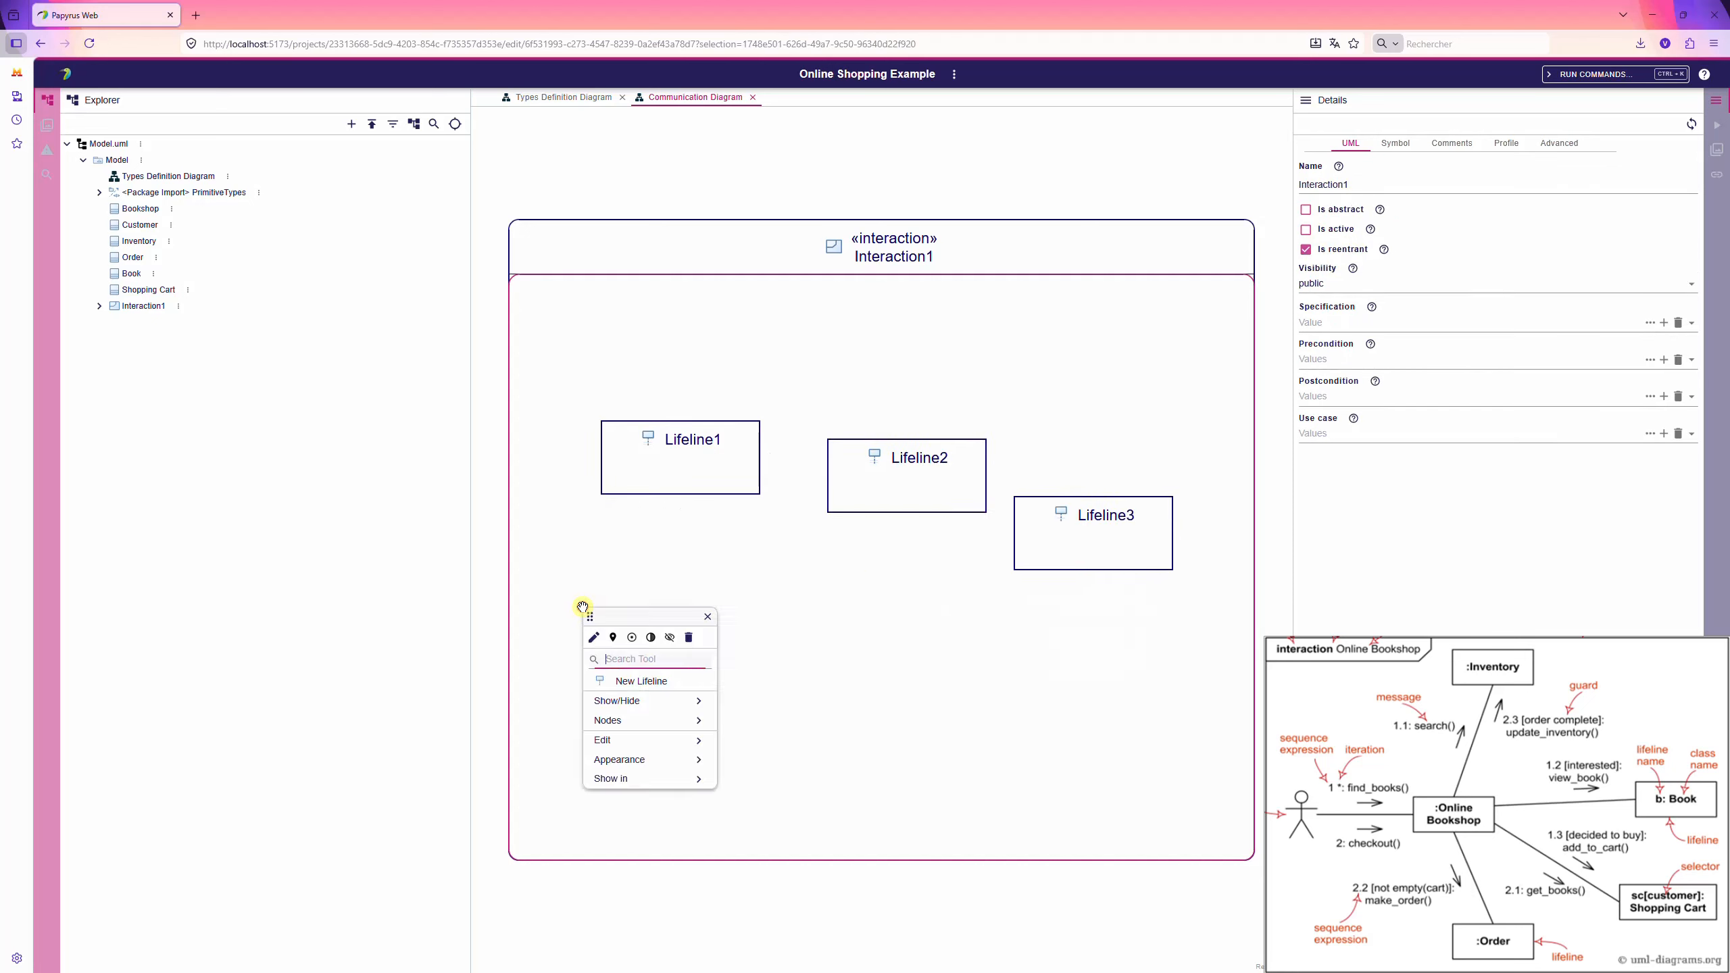
click(639, 680)
click(786, 634)
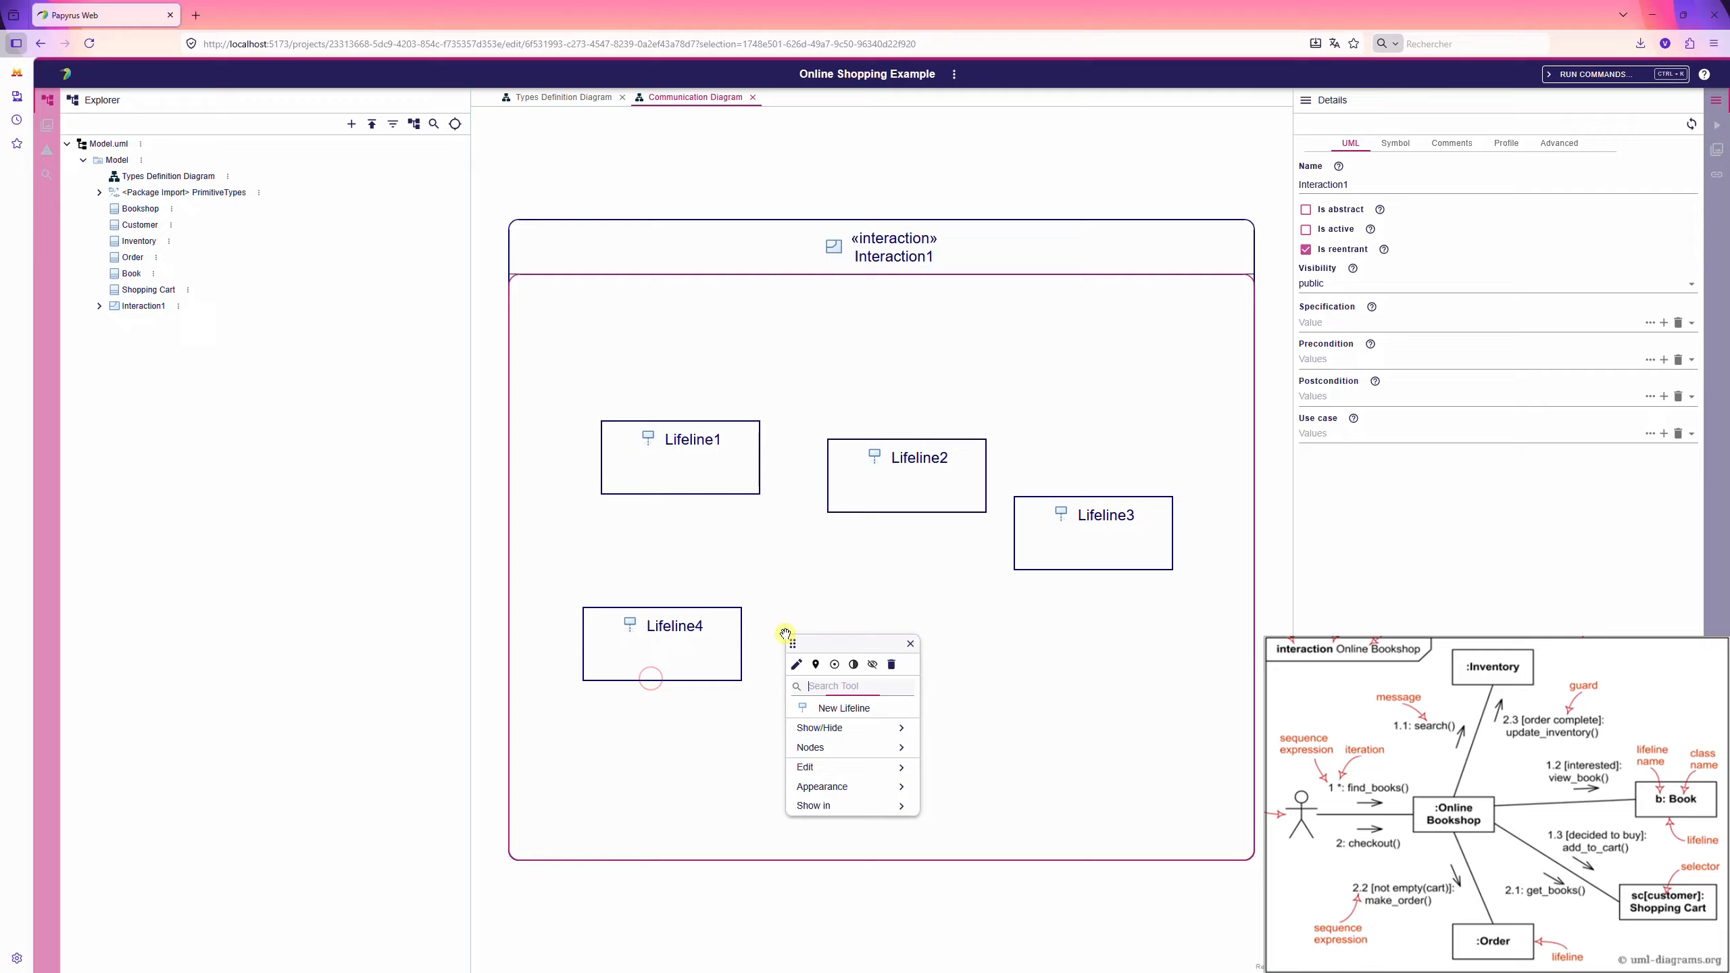
click(842, 708)
click(1014, 677)
click(1057, 751)
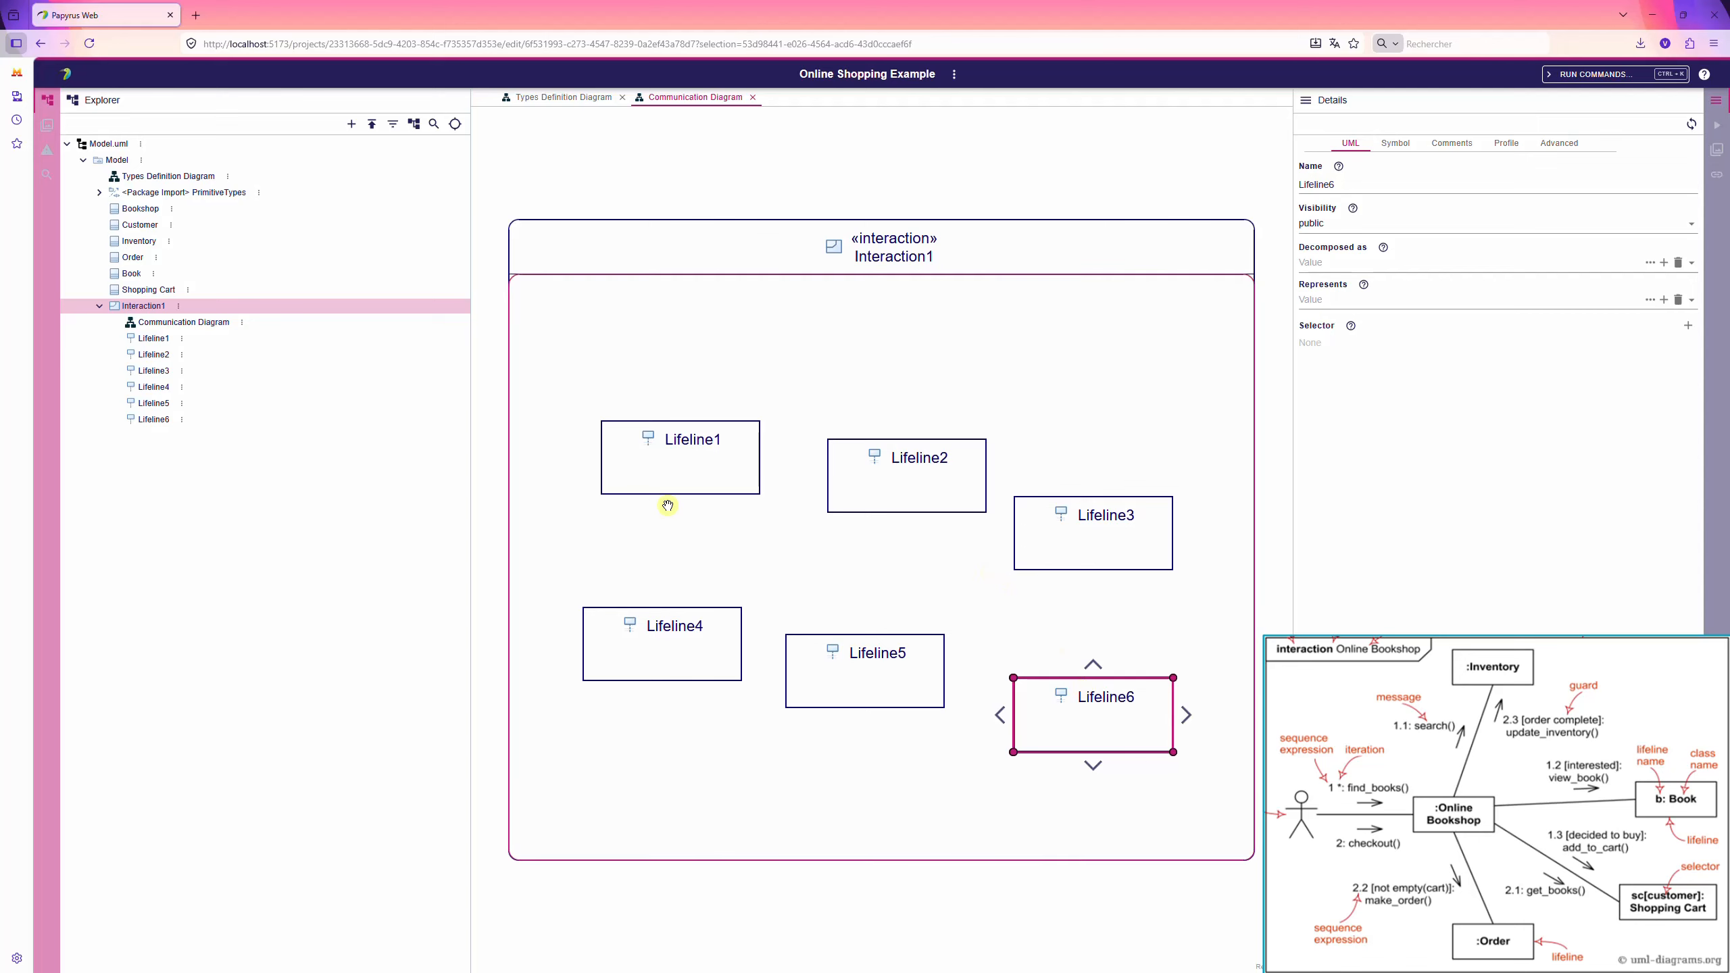
- Create a Property in Interaction1's ownedAttribute as the element that Lifeline1 represents
click(676, 444)
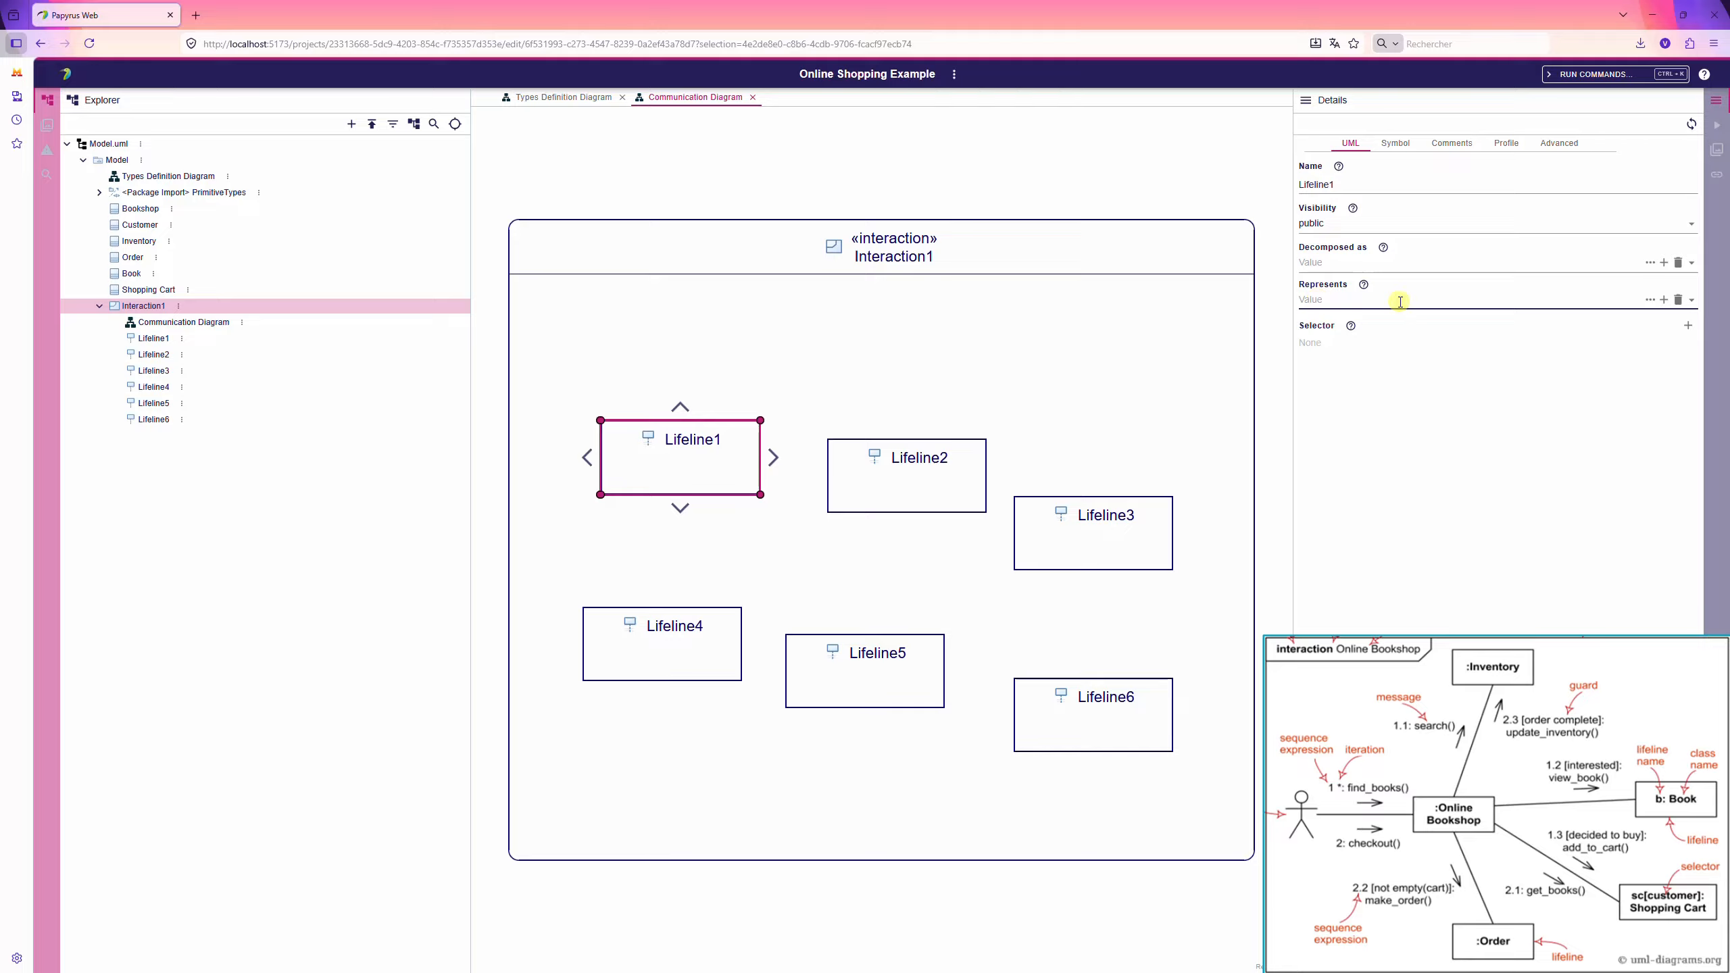
click(1664, 300)
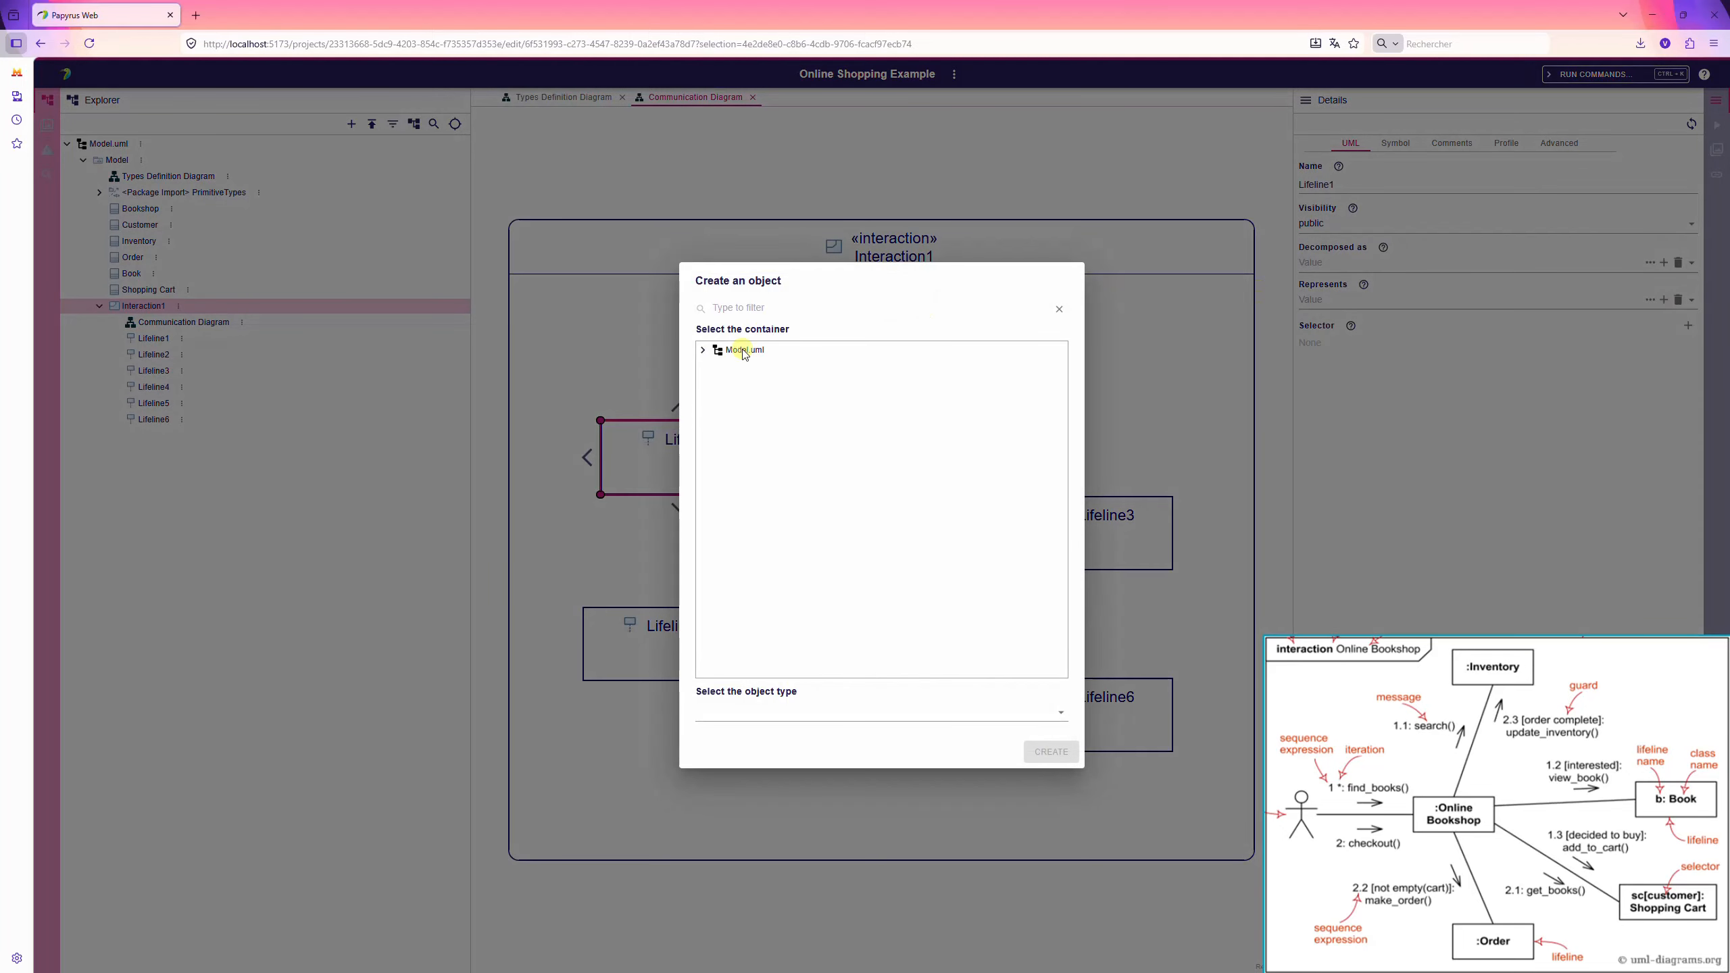
click(708, 351)
click(705, 351)
click(719, 366)
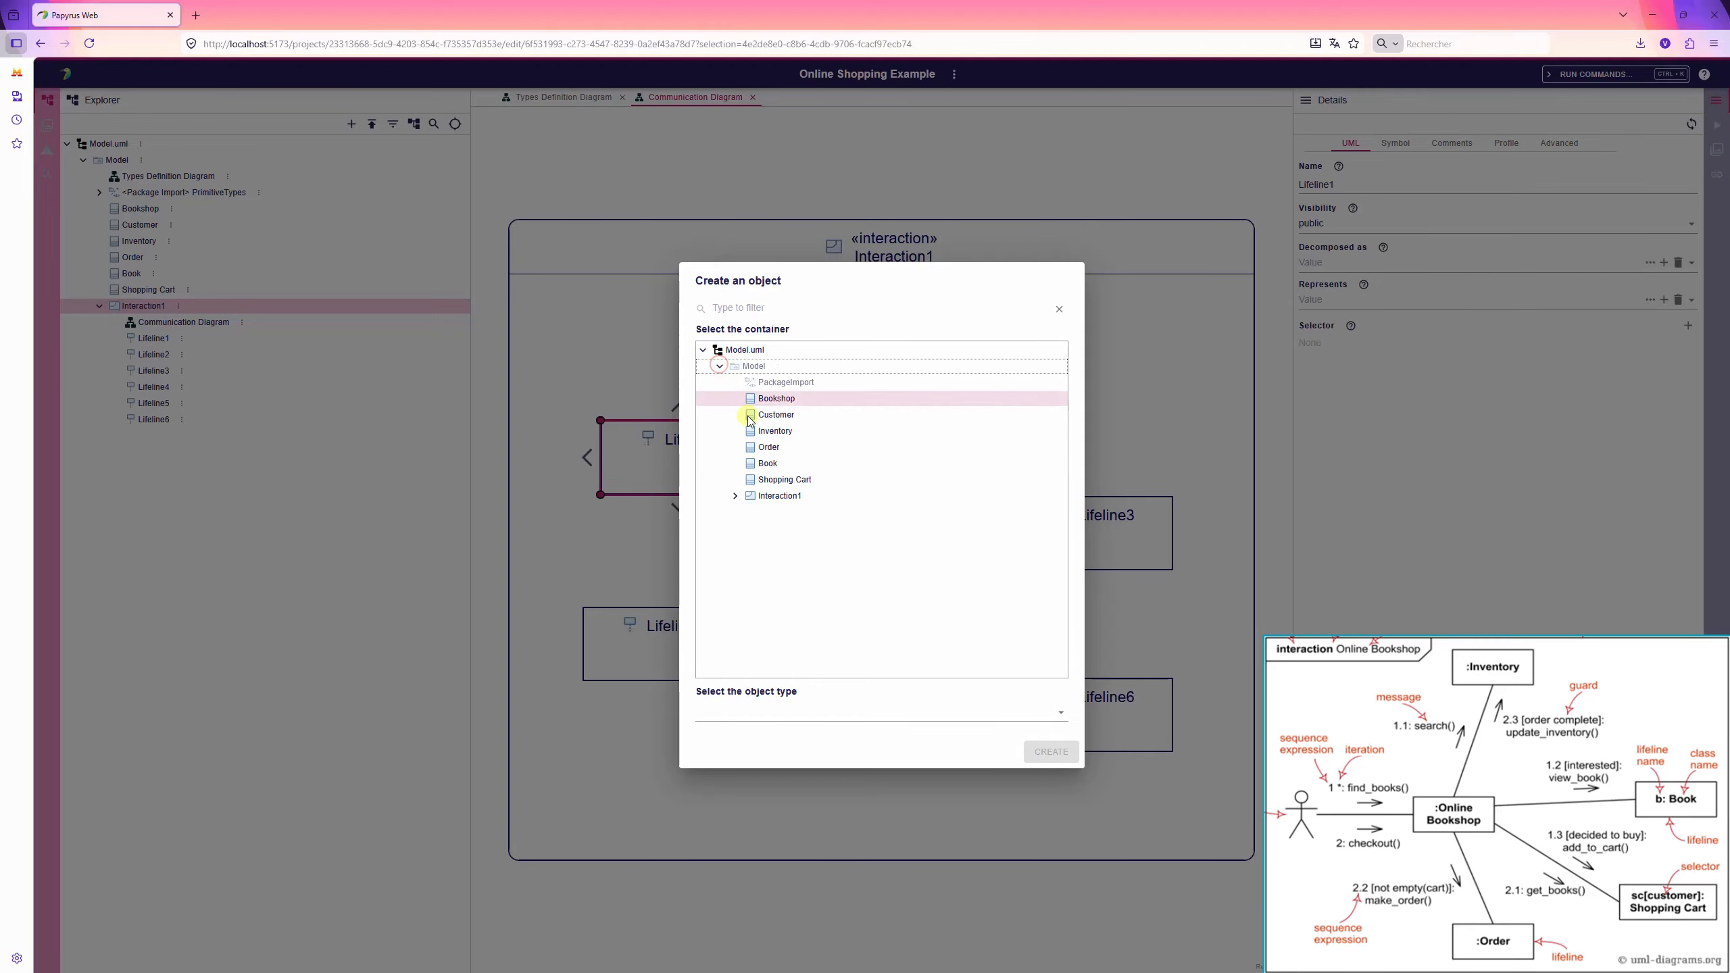
click(736, 497)
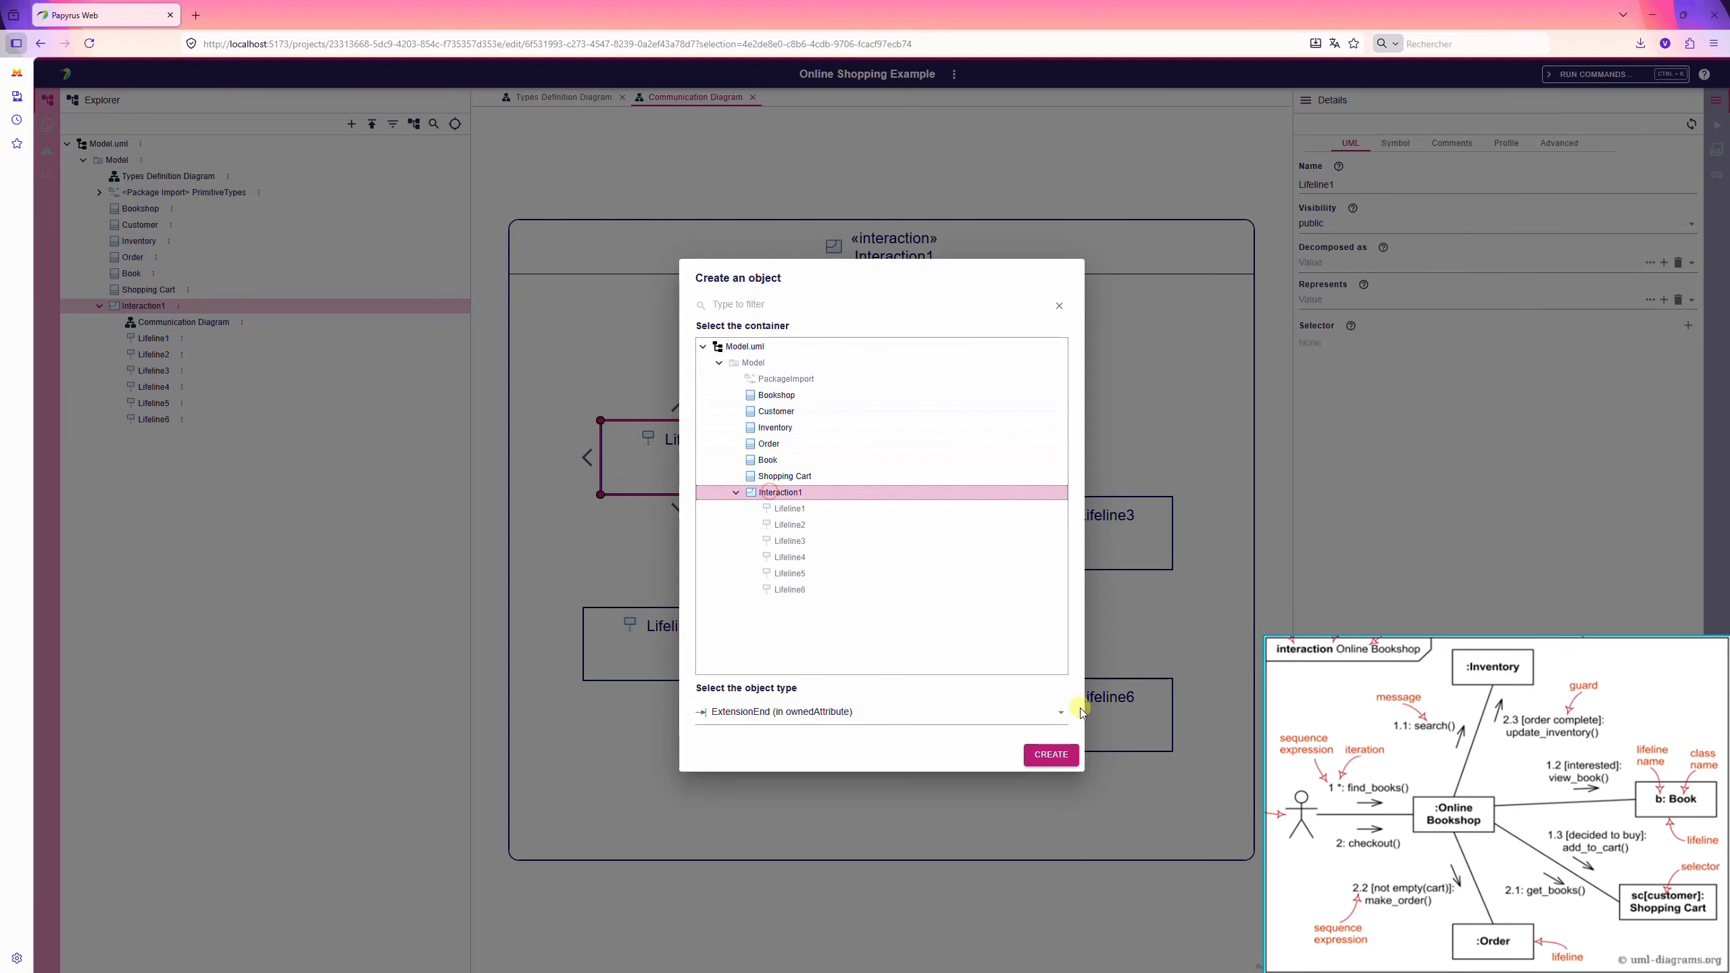
click(1053, 757)
click(955, 716)
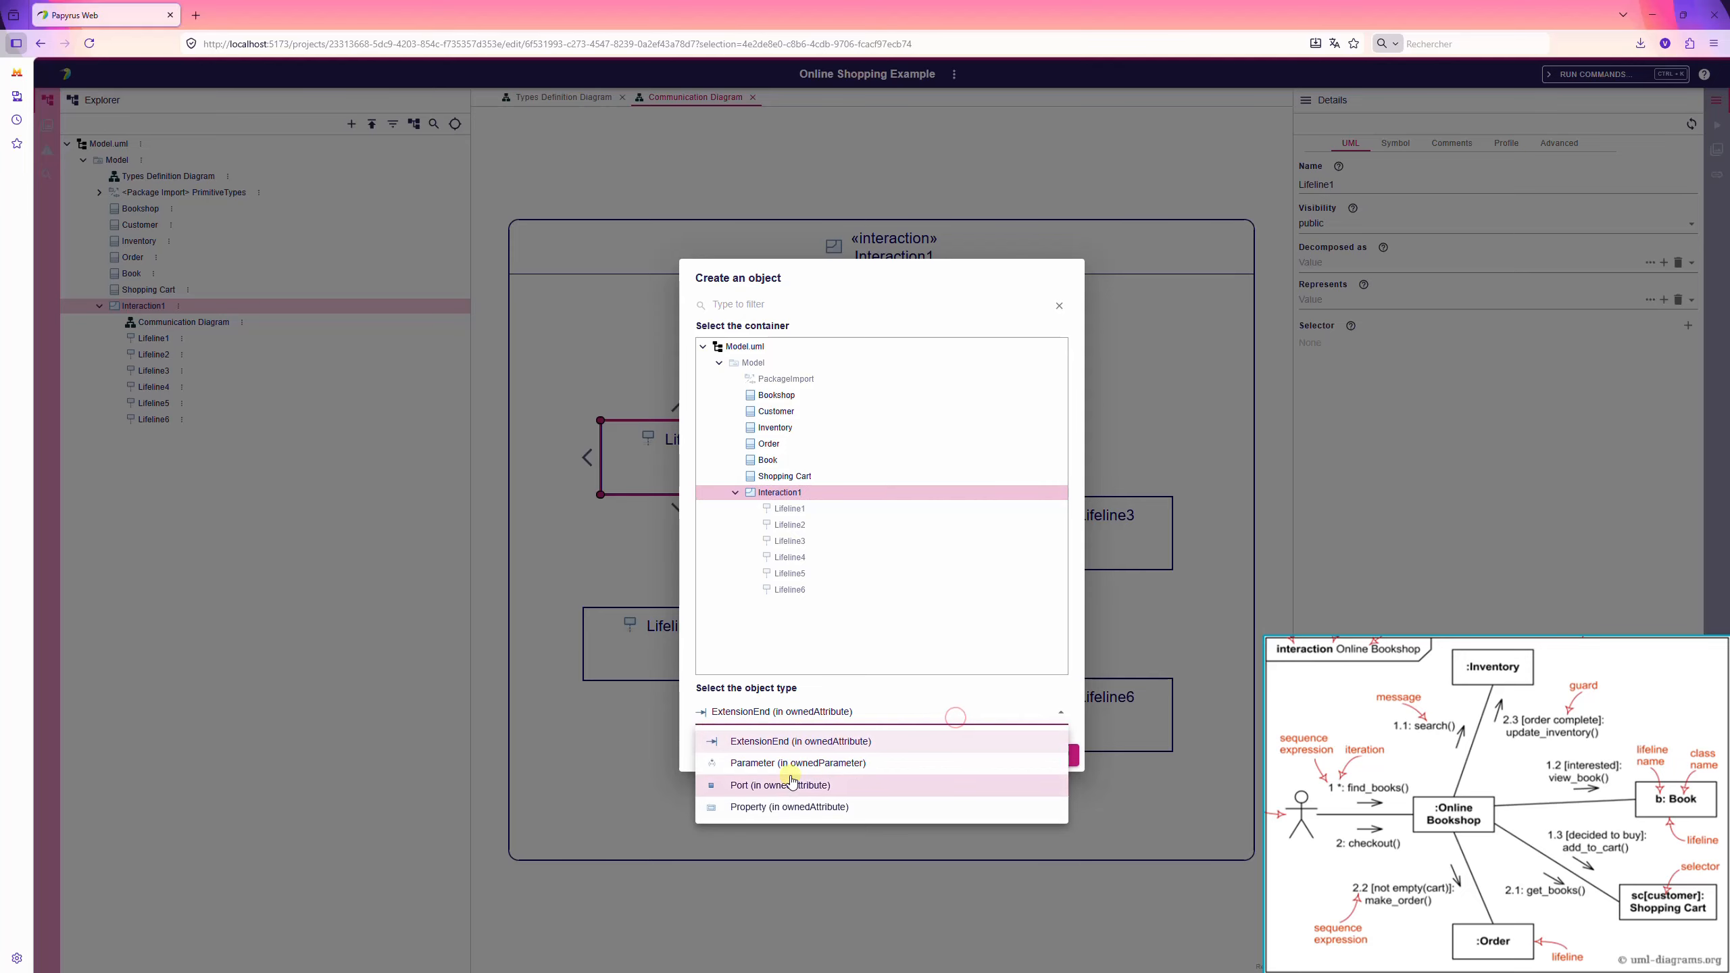
click(791, 808)
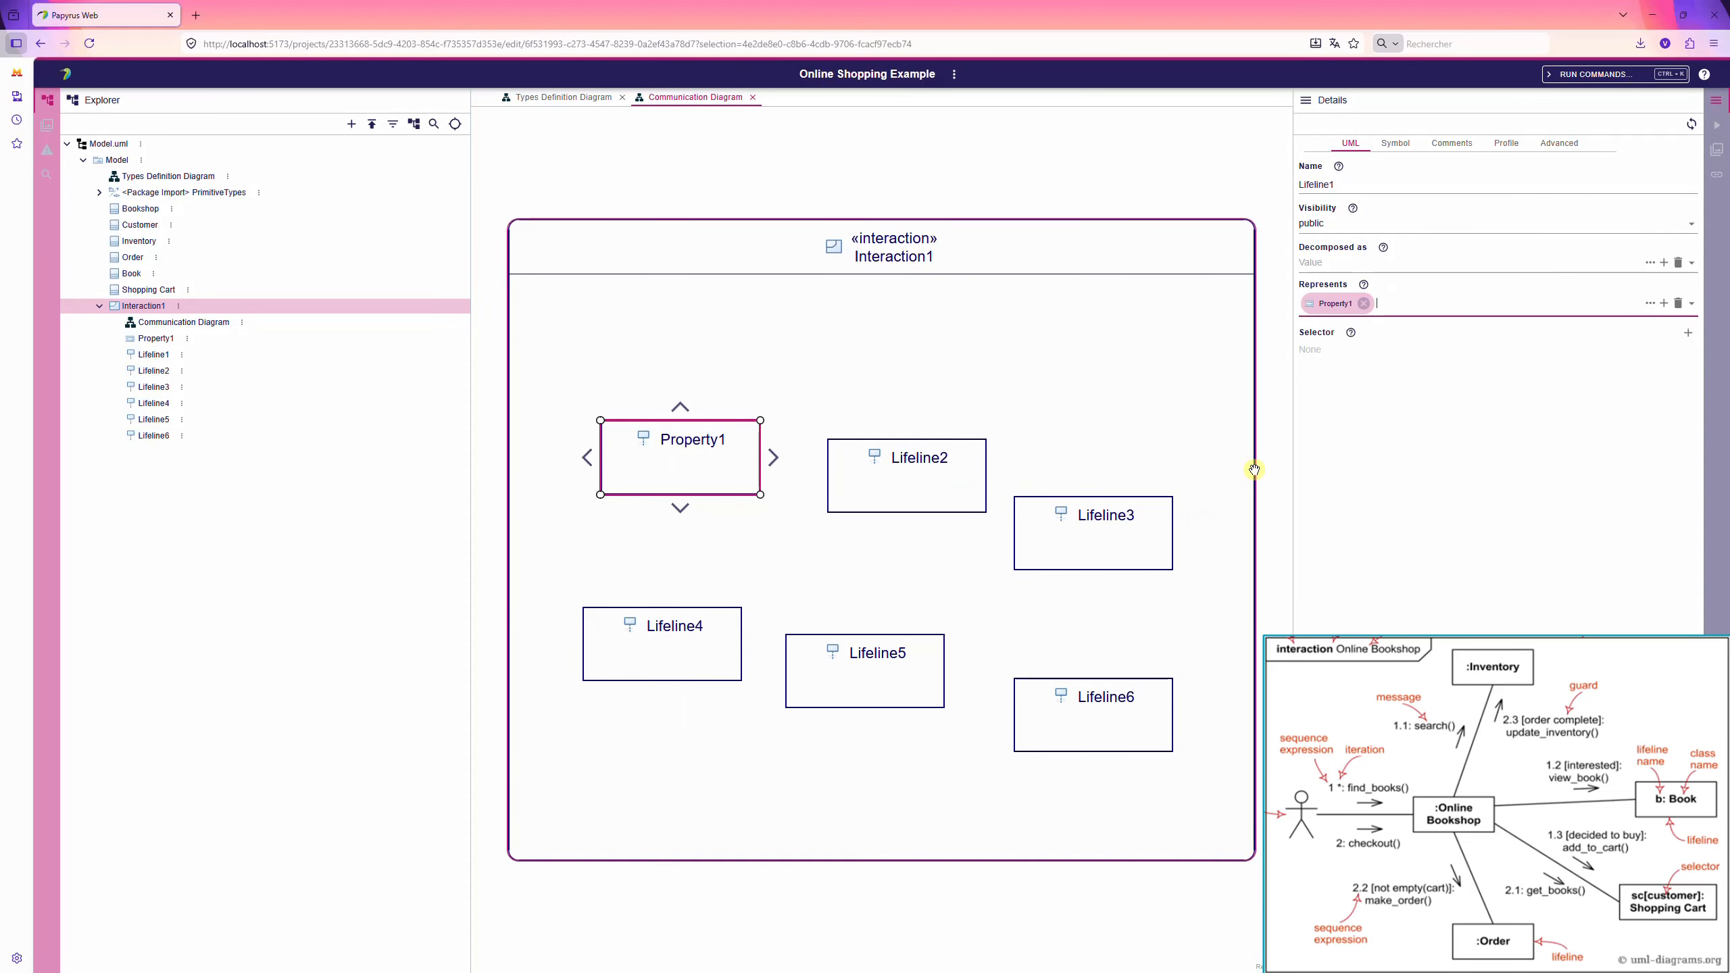
- Rename the property represented by the first lifeline to b and set its type to Bookshop
click(1335, 306)
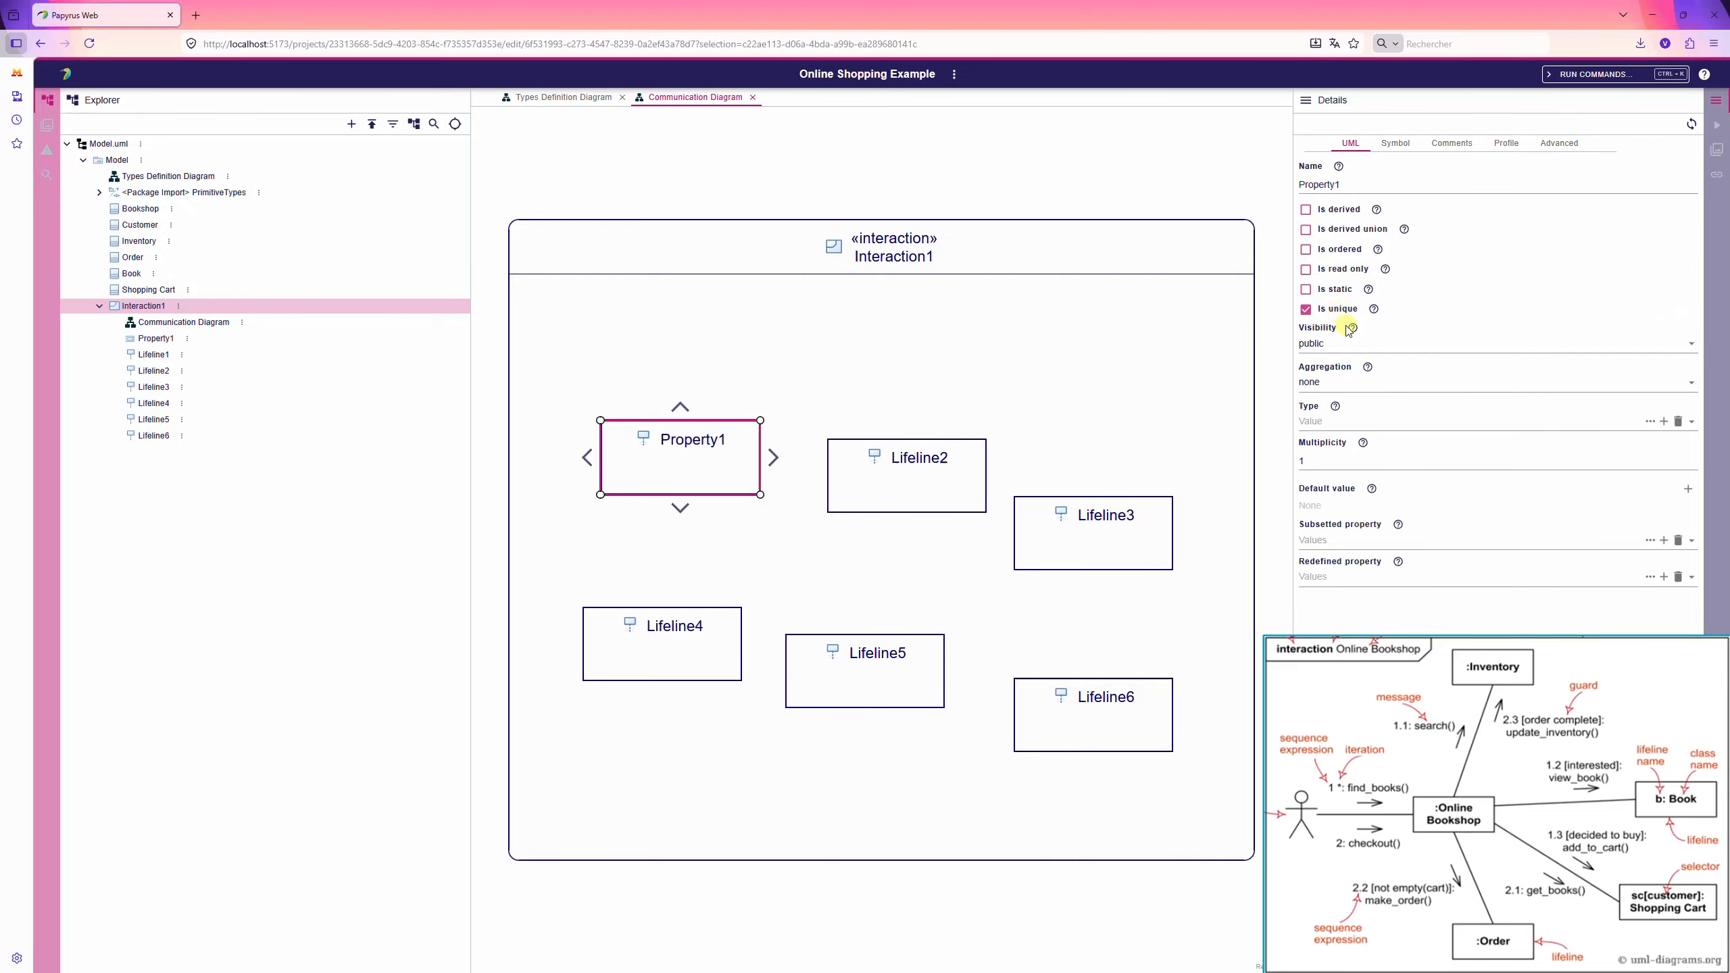
double_click(1331, 185)
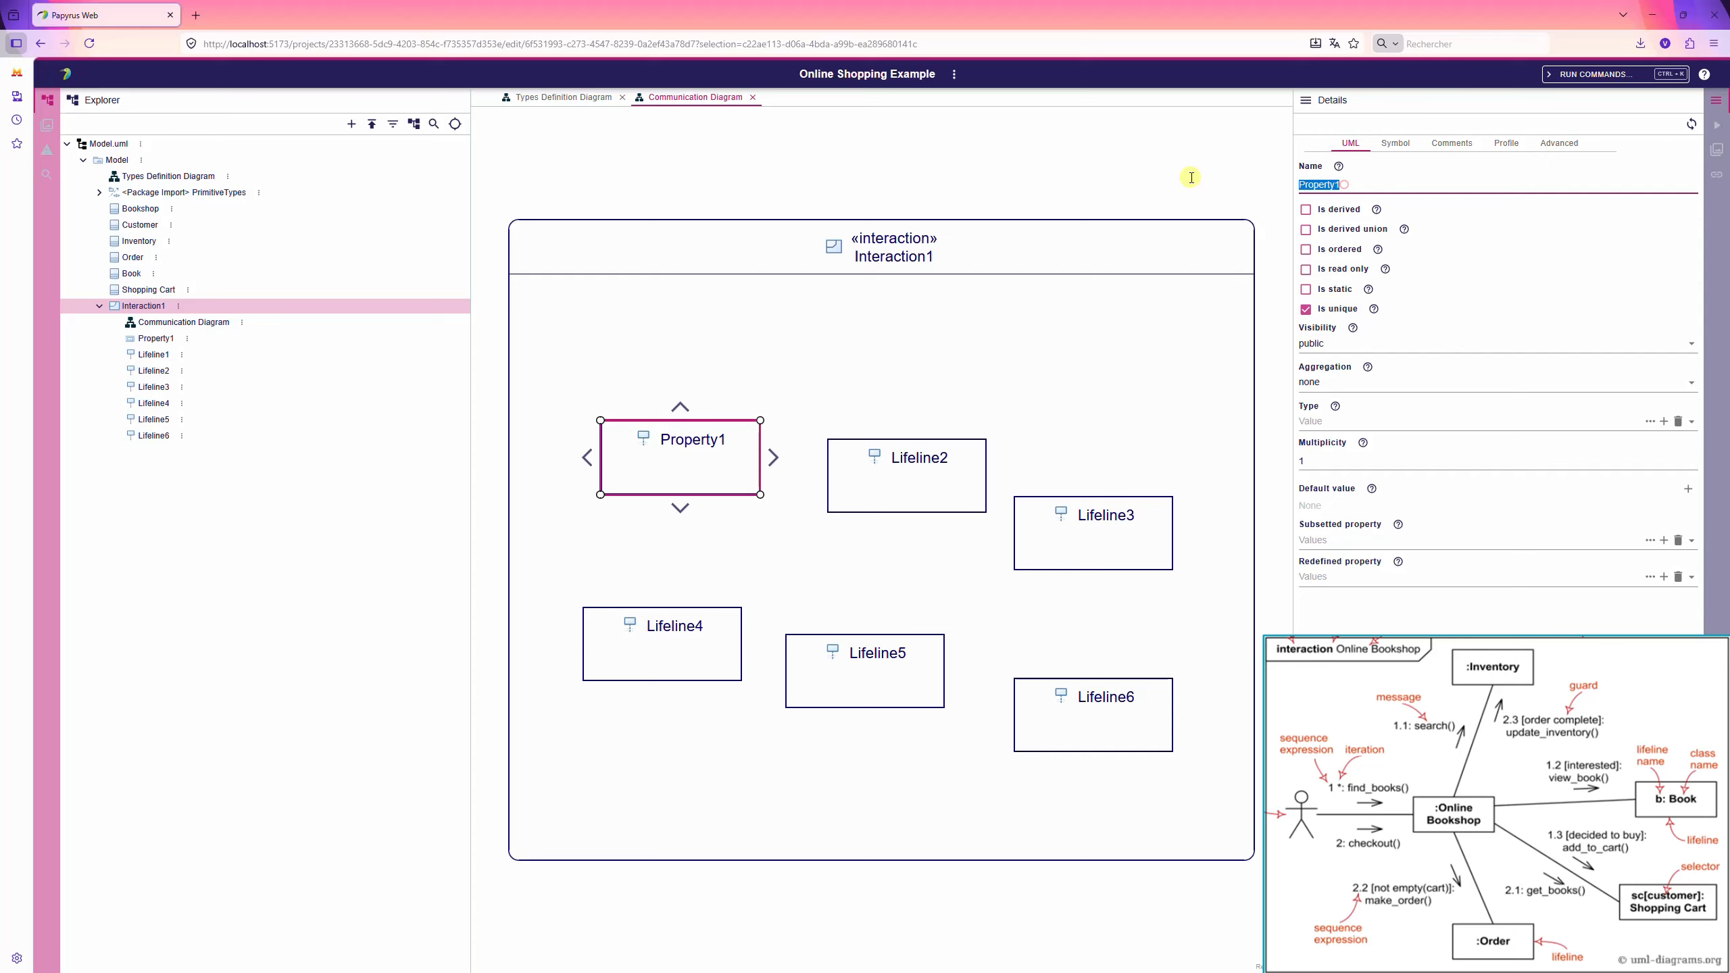
text(b)
click(1366, 421)
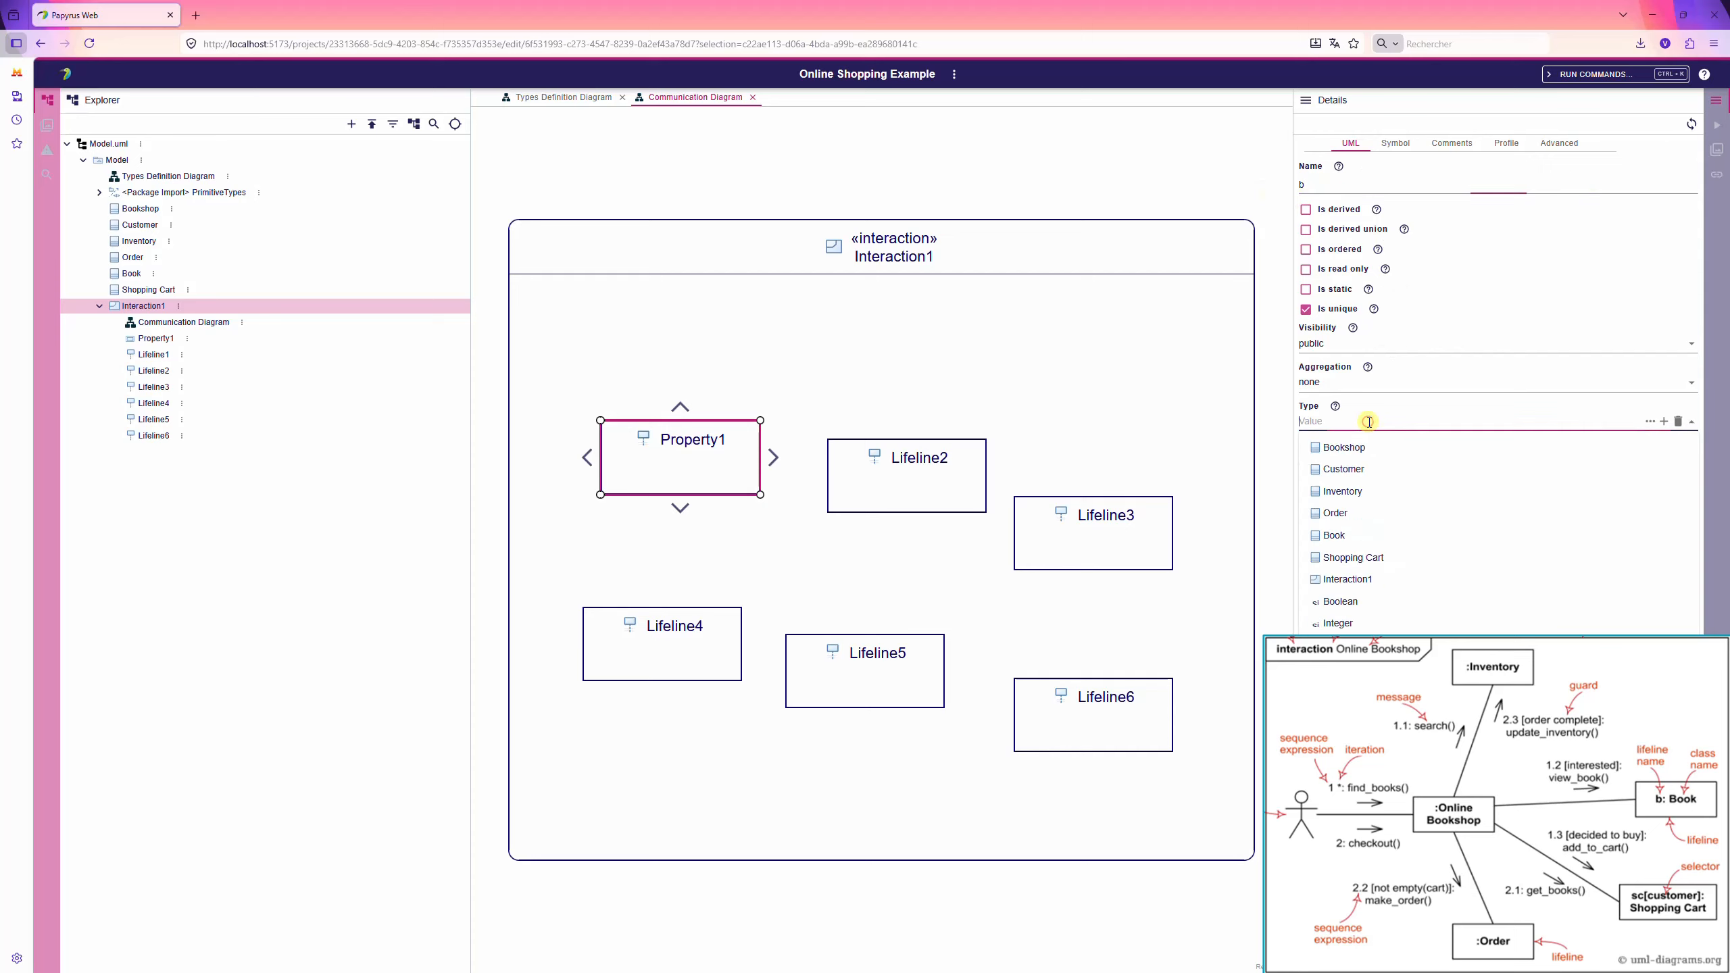
text(Book)
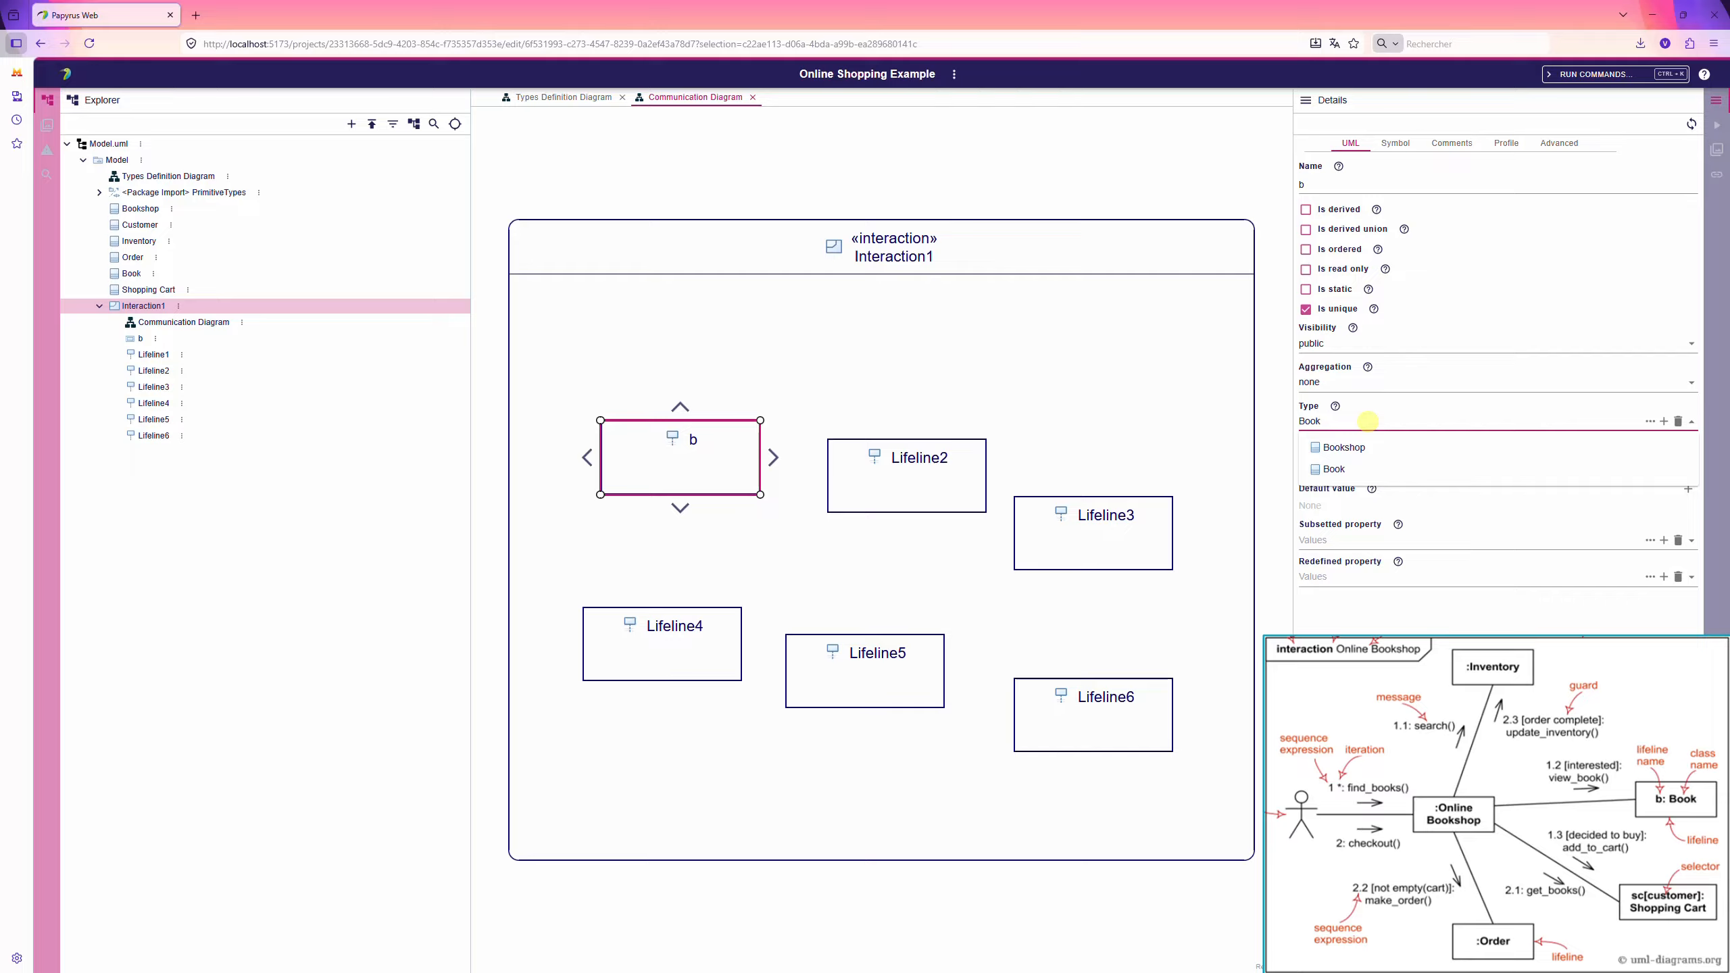
key(Down)
key(Return)
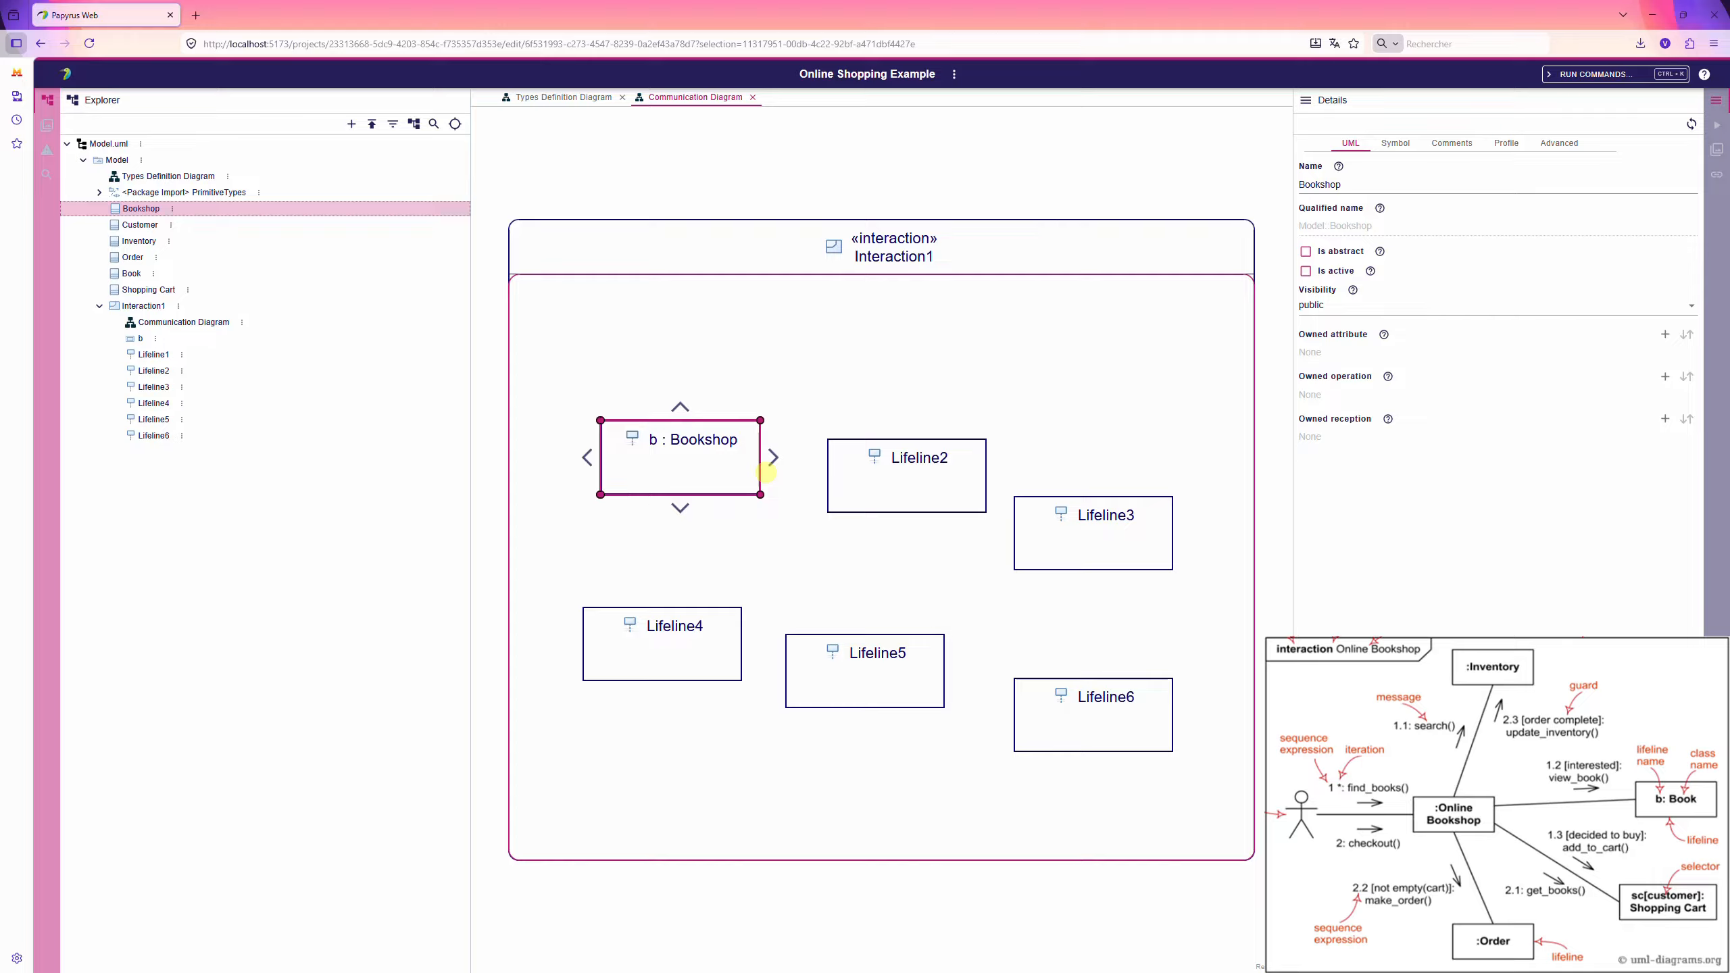
- Assign the Customer class to Lifeline2 and rename its represented property to c
drag(126, 225, 877, 456)
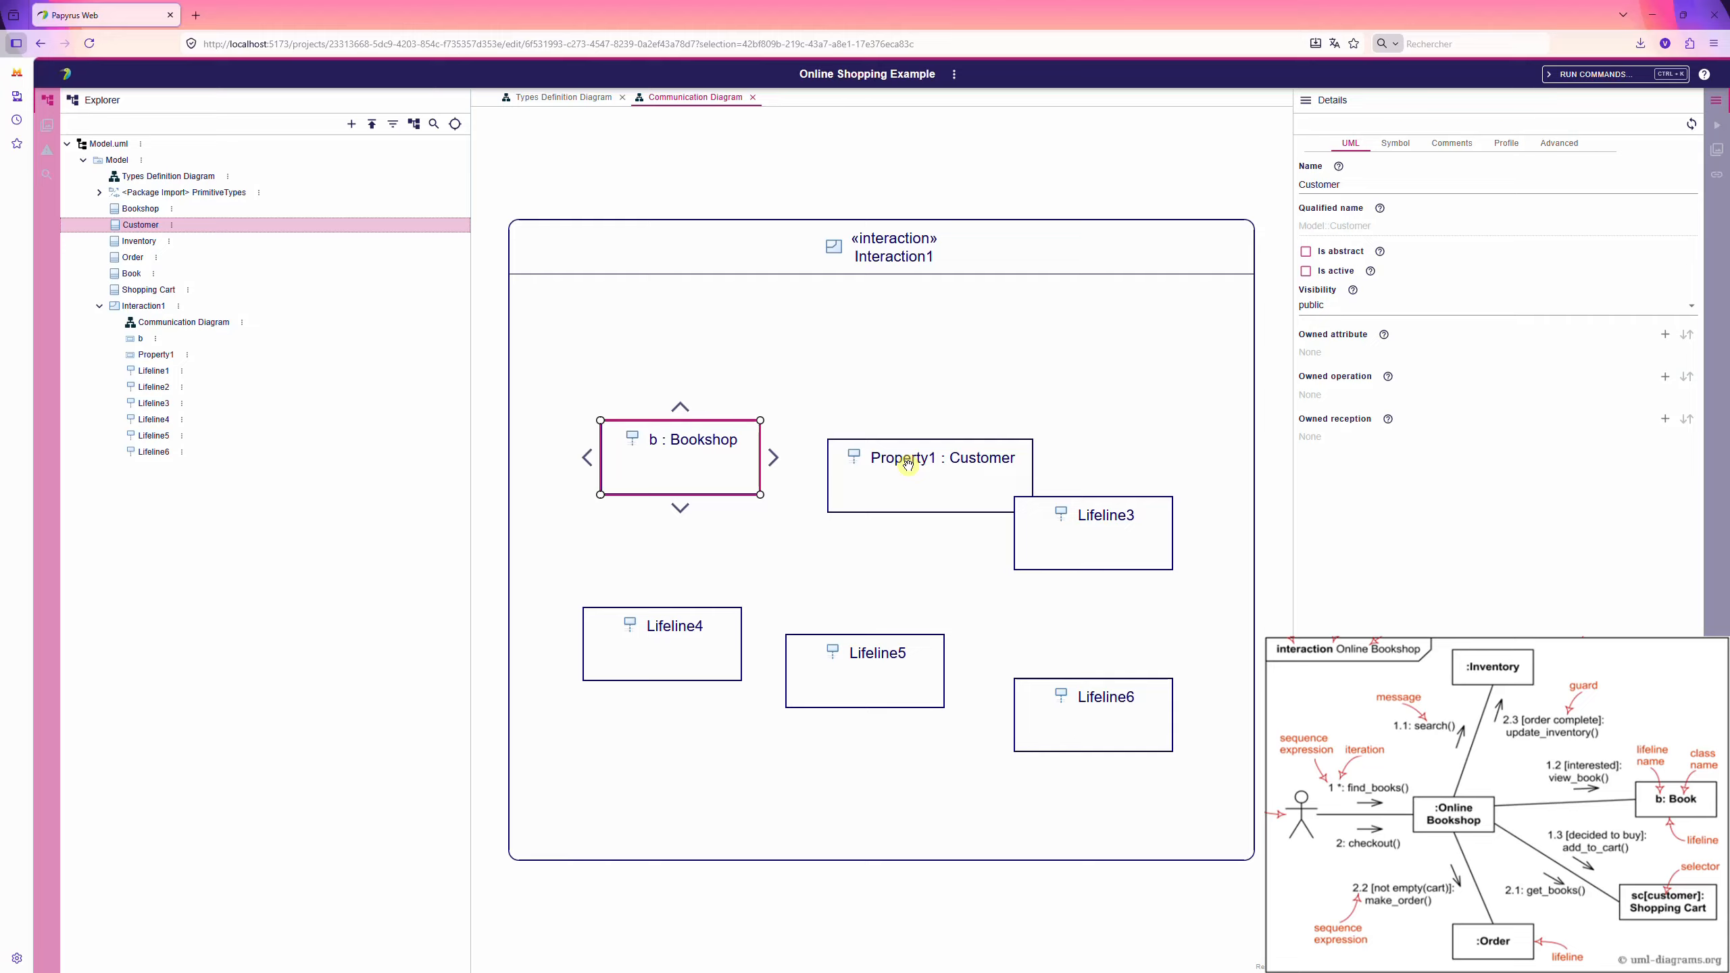
click(908, 465)
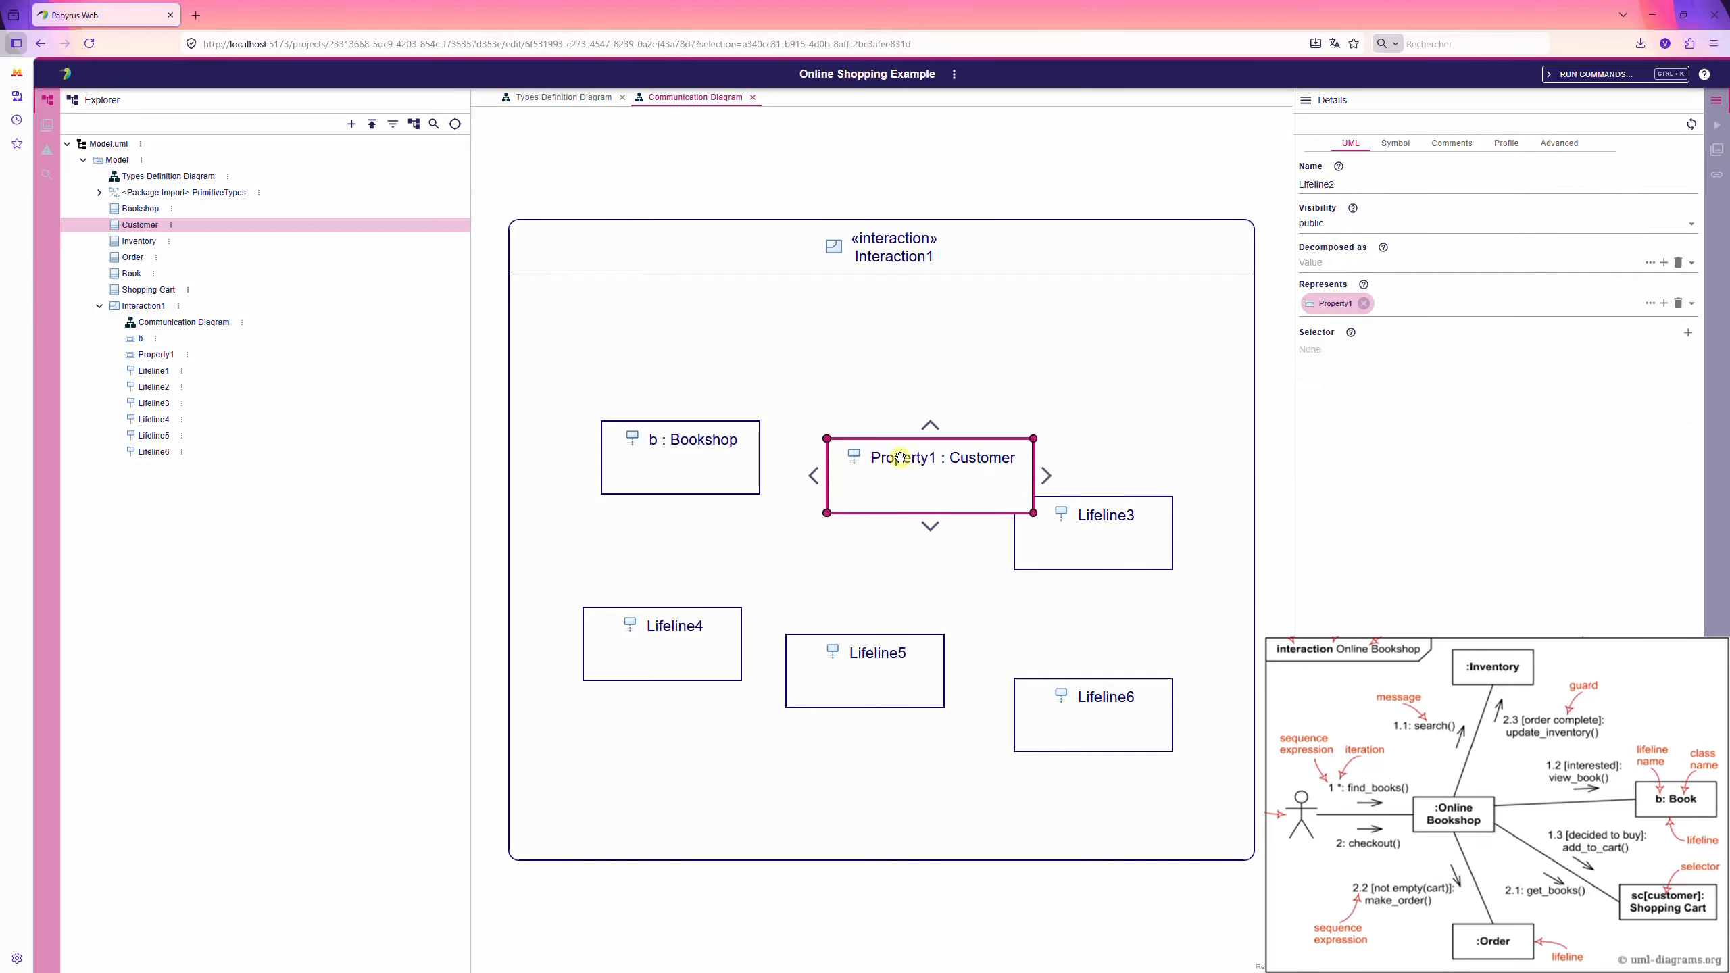
click(163, 357)
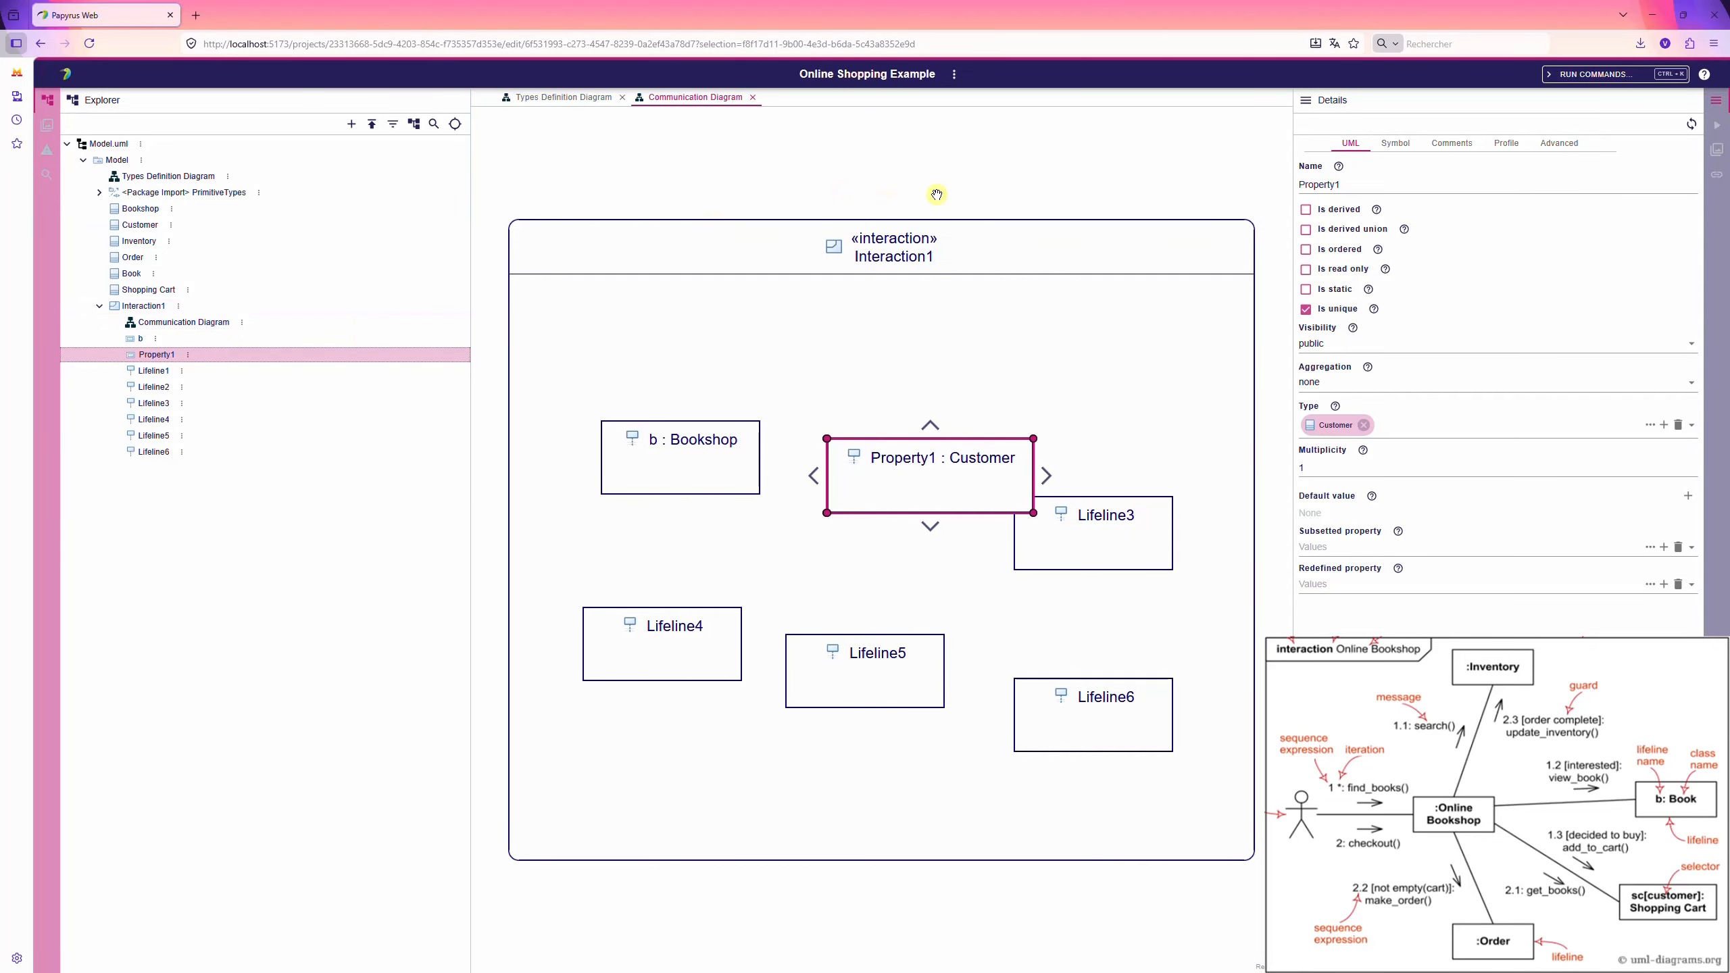
double_click(1330, 185)
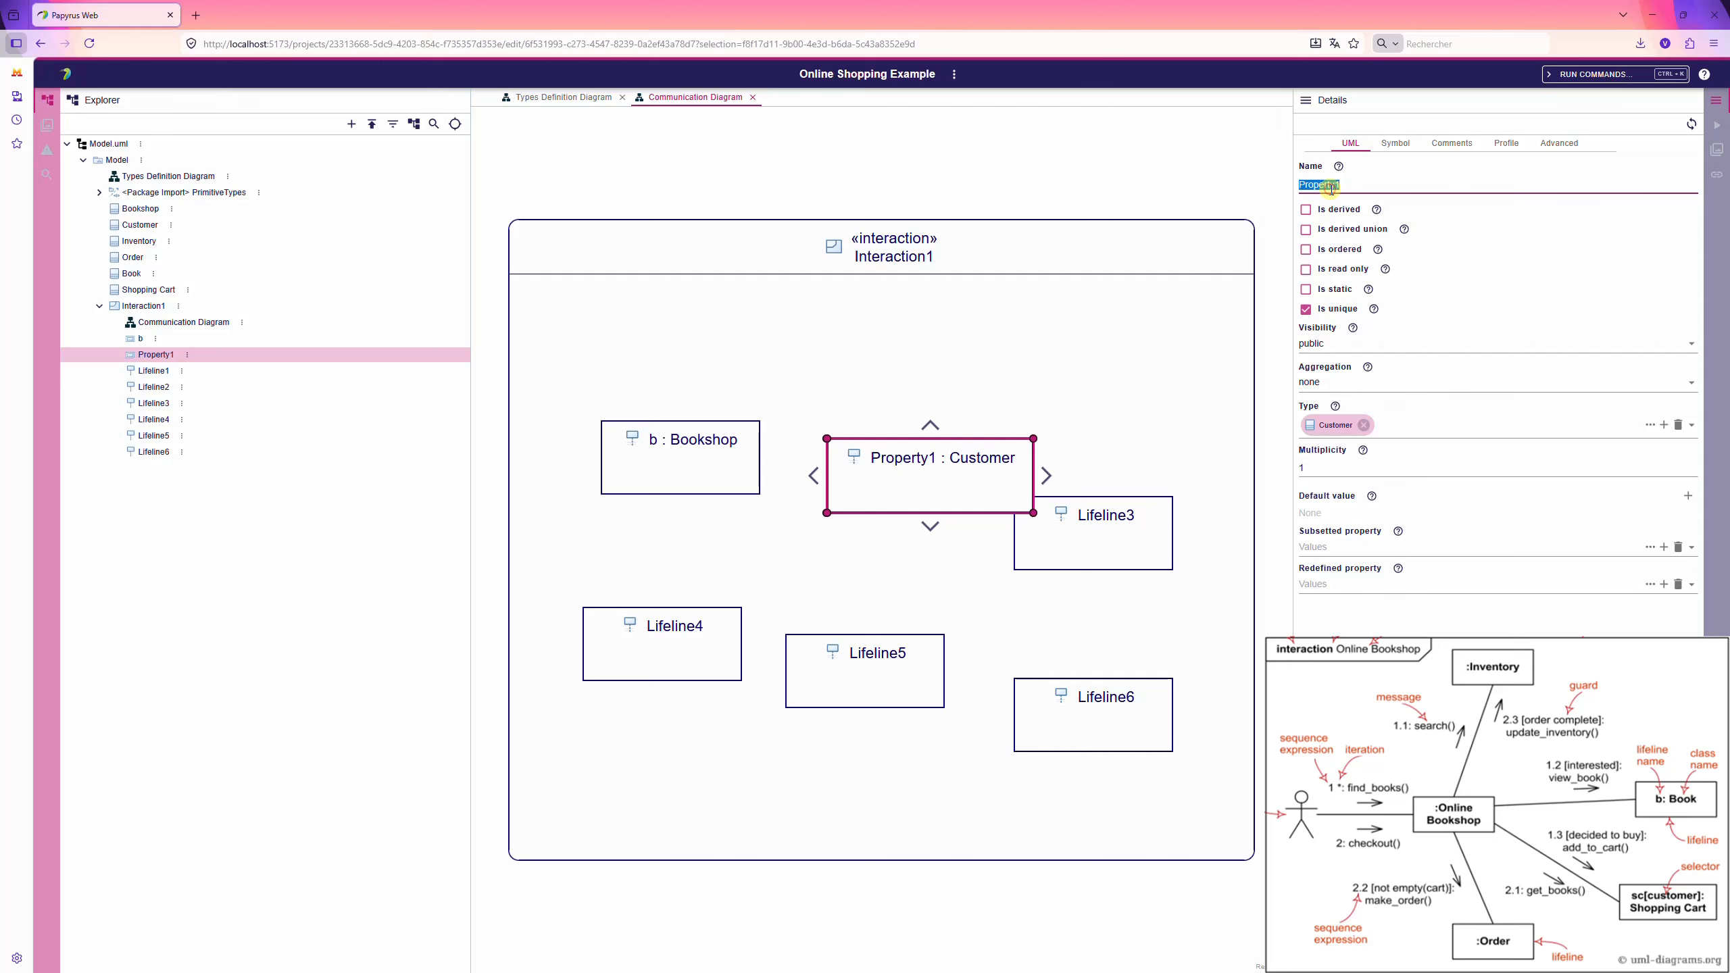
text(c)
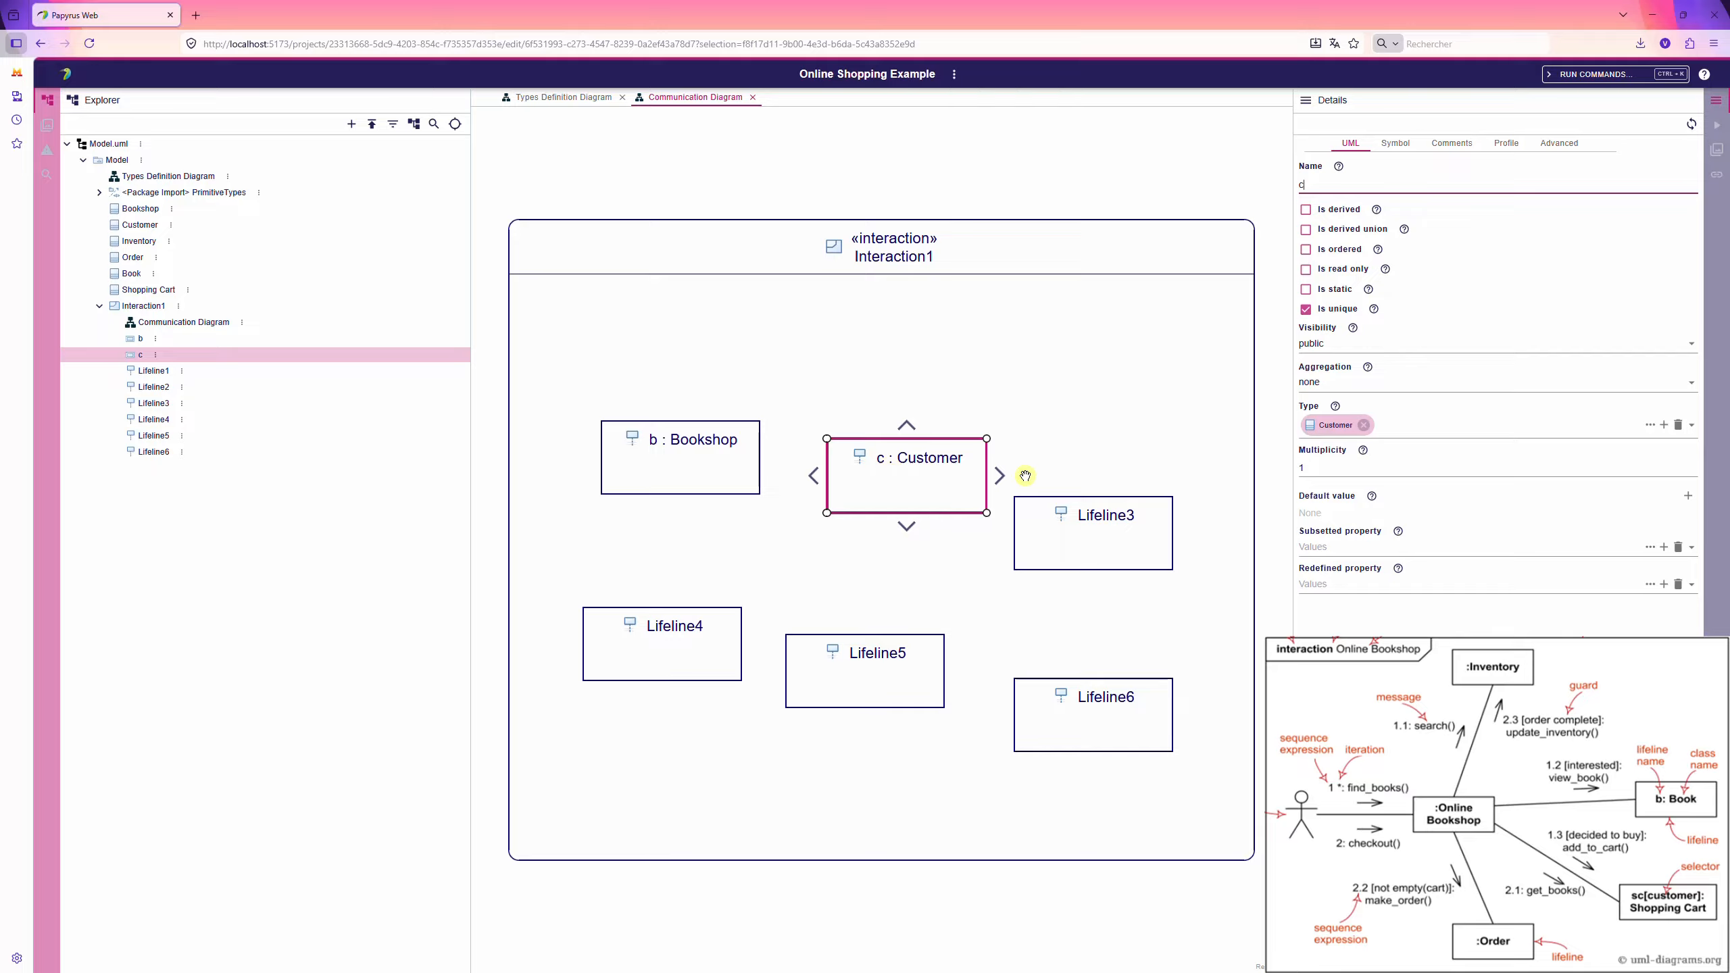
- Assign the Inventory class to Lifeline3 and rename its represented property to i
click(1086, 515)
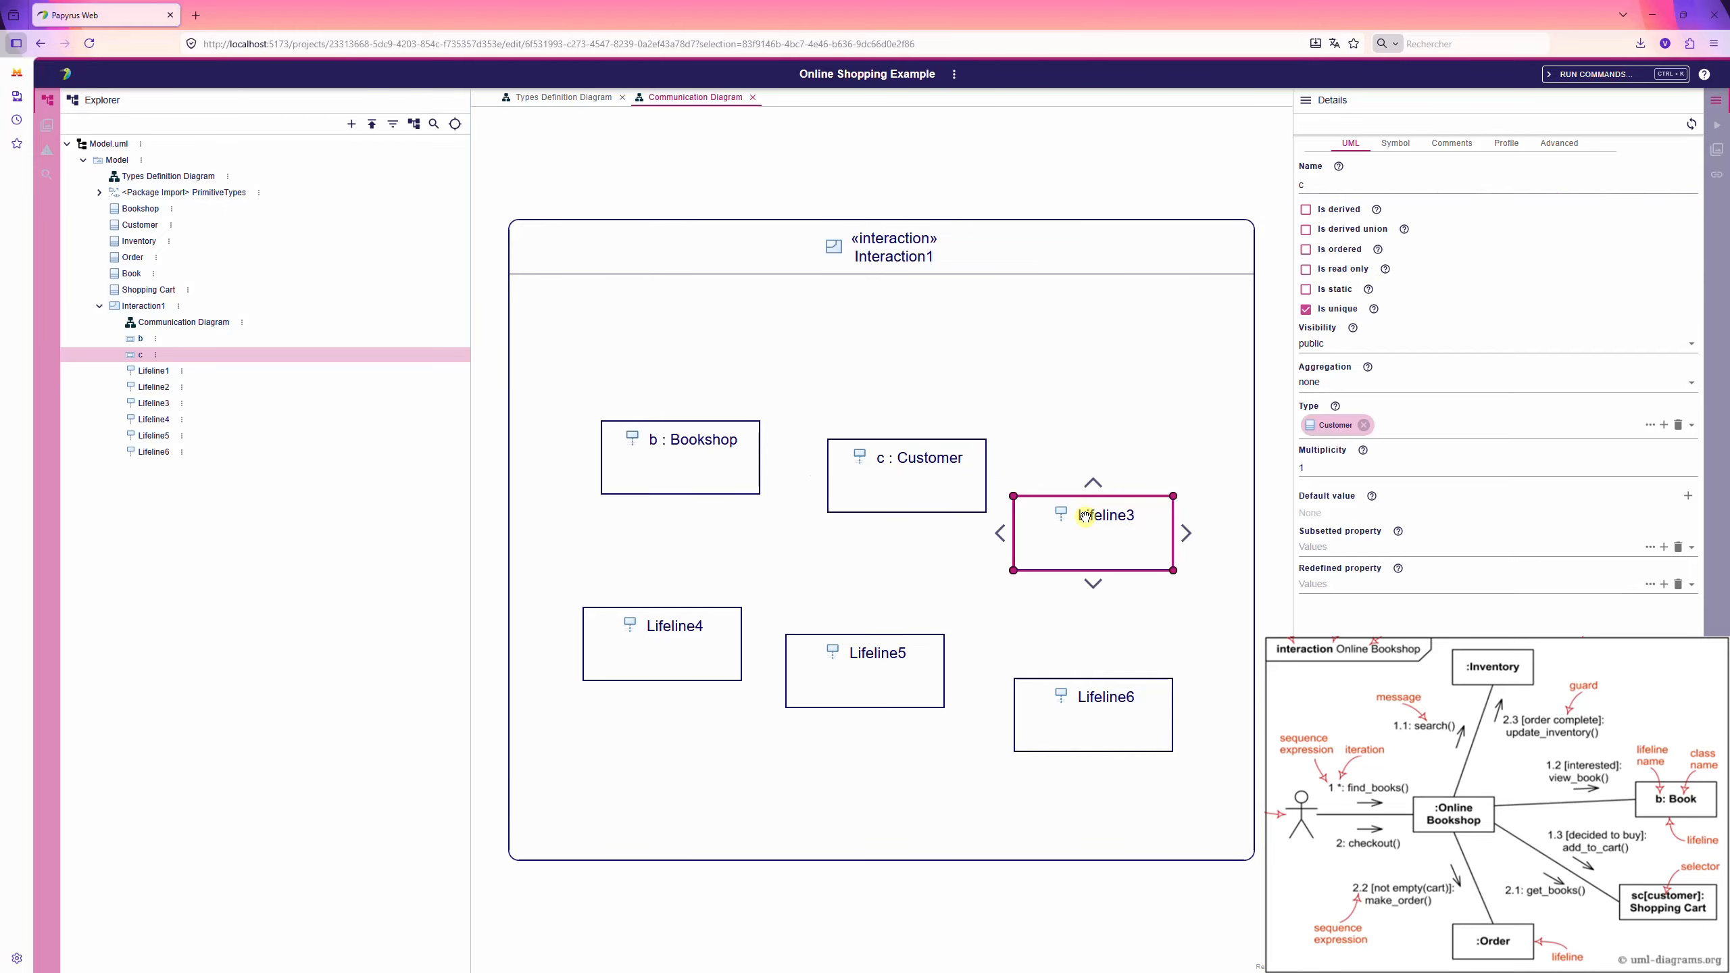
drag(125, 248, 1074, 521)
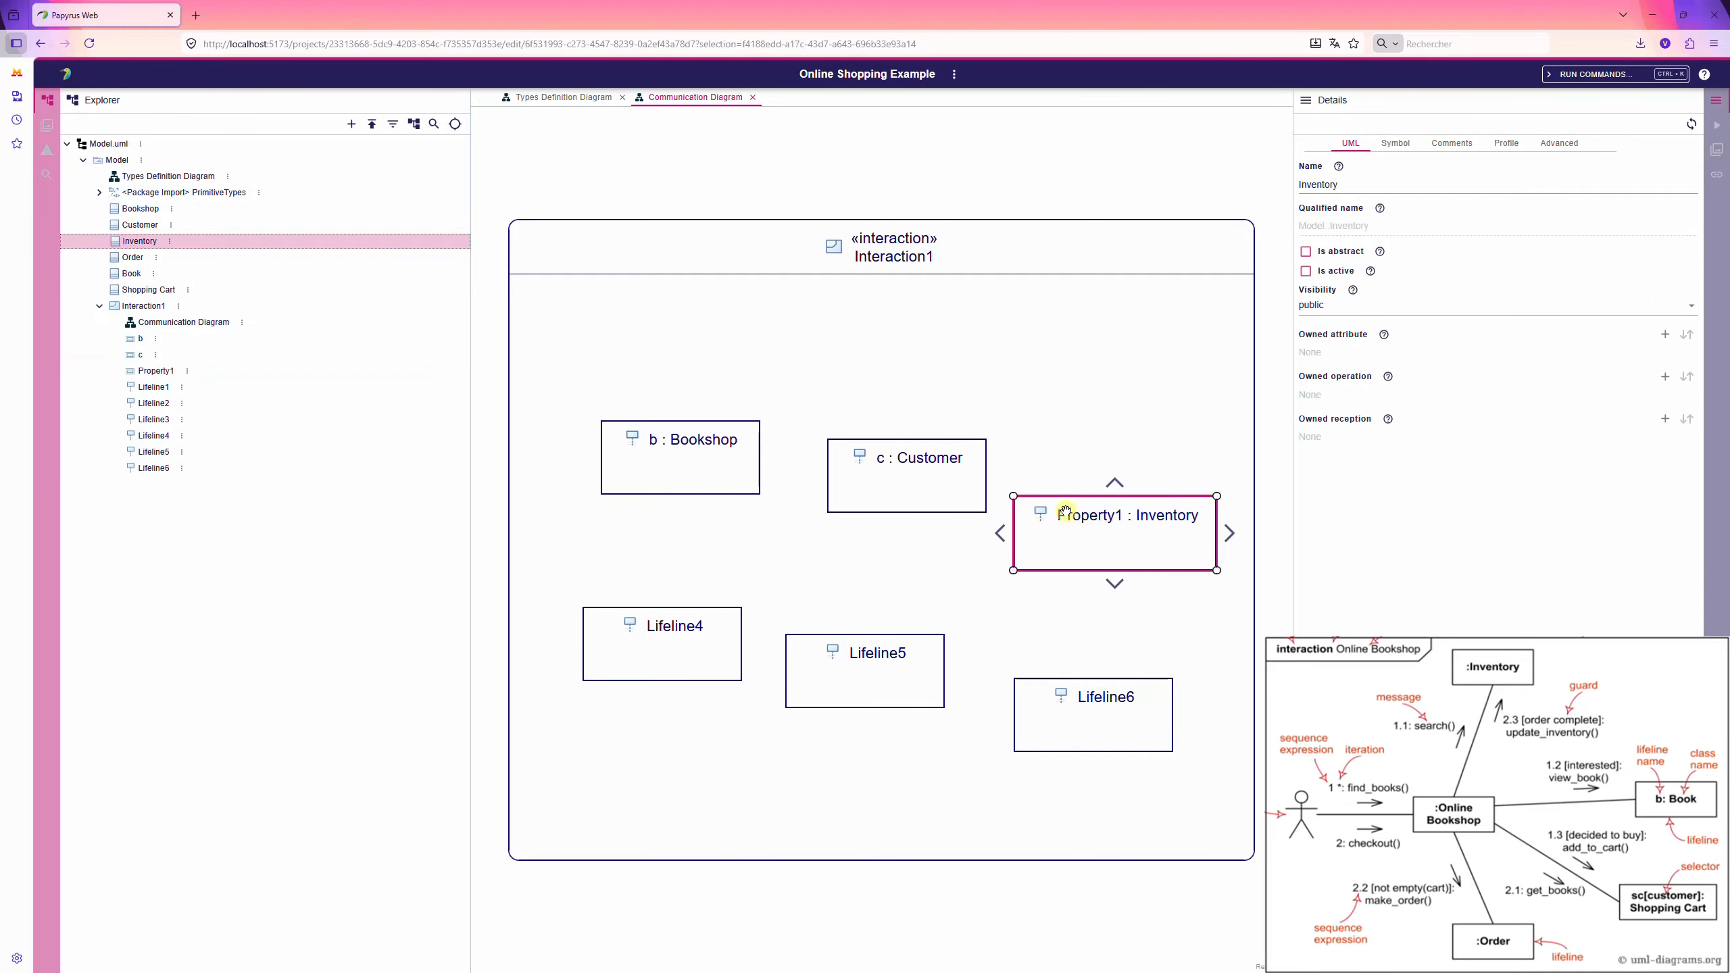
click(158, 372)
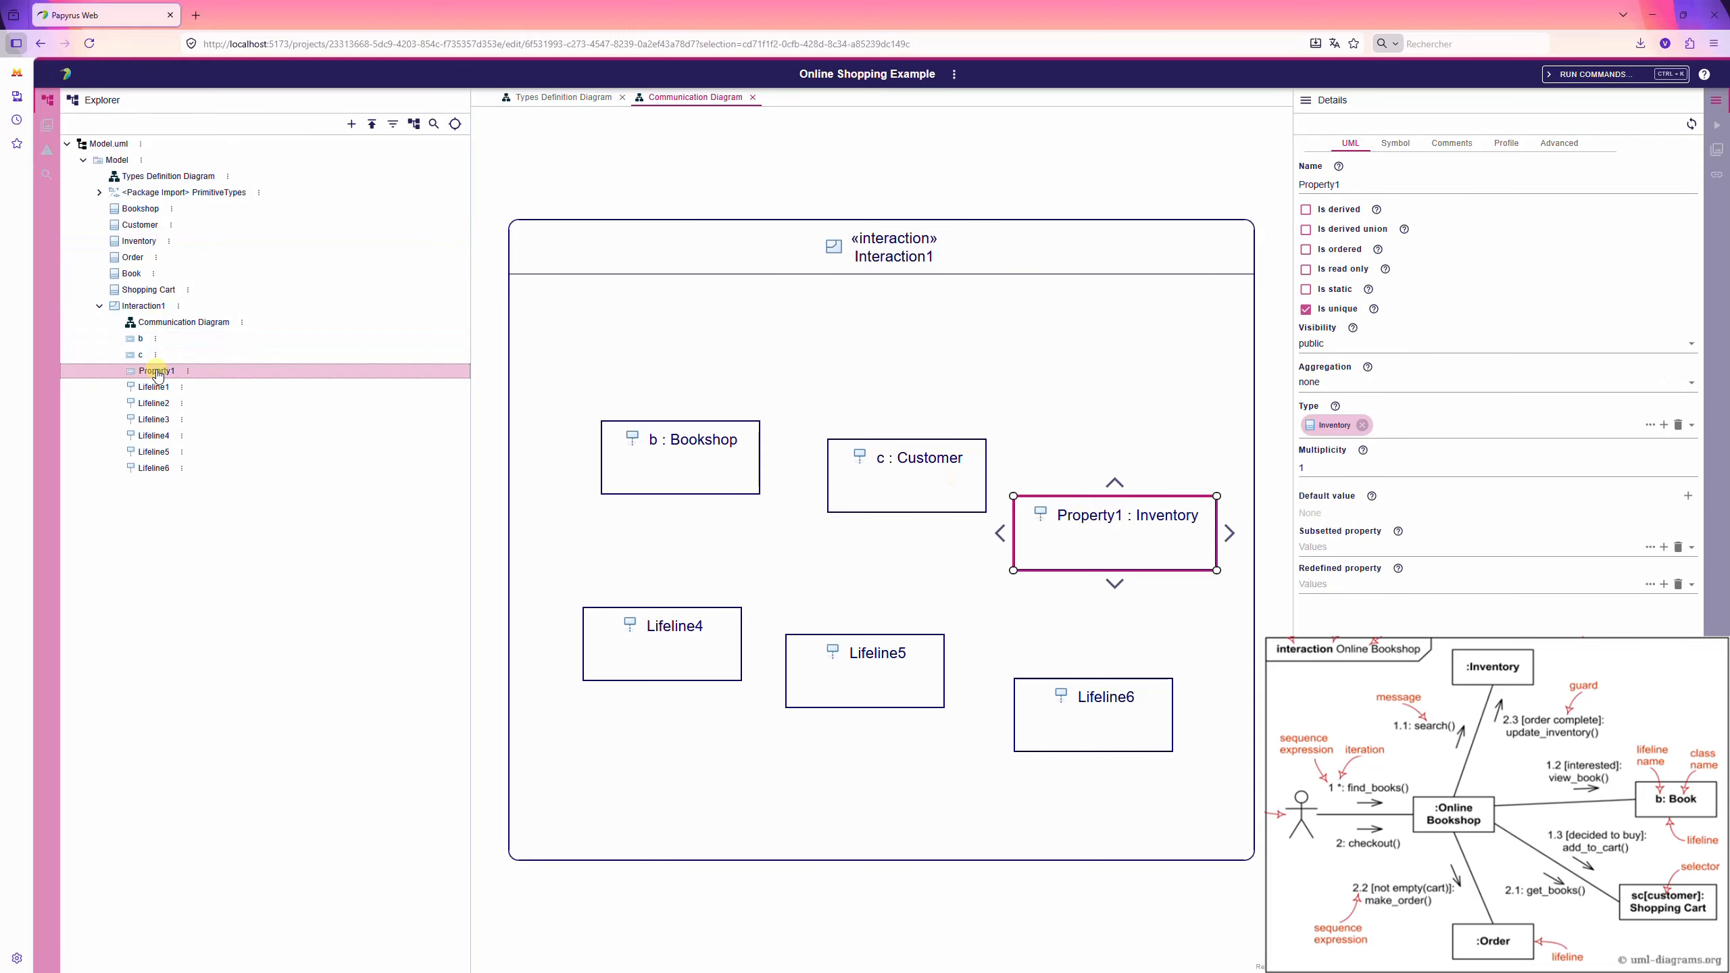
double_click(1372, 185)
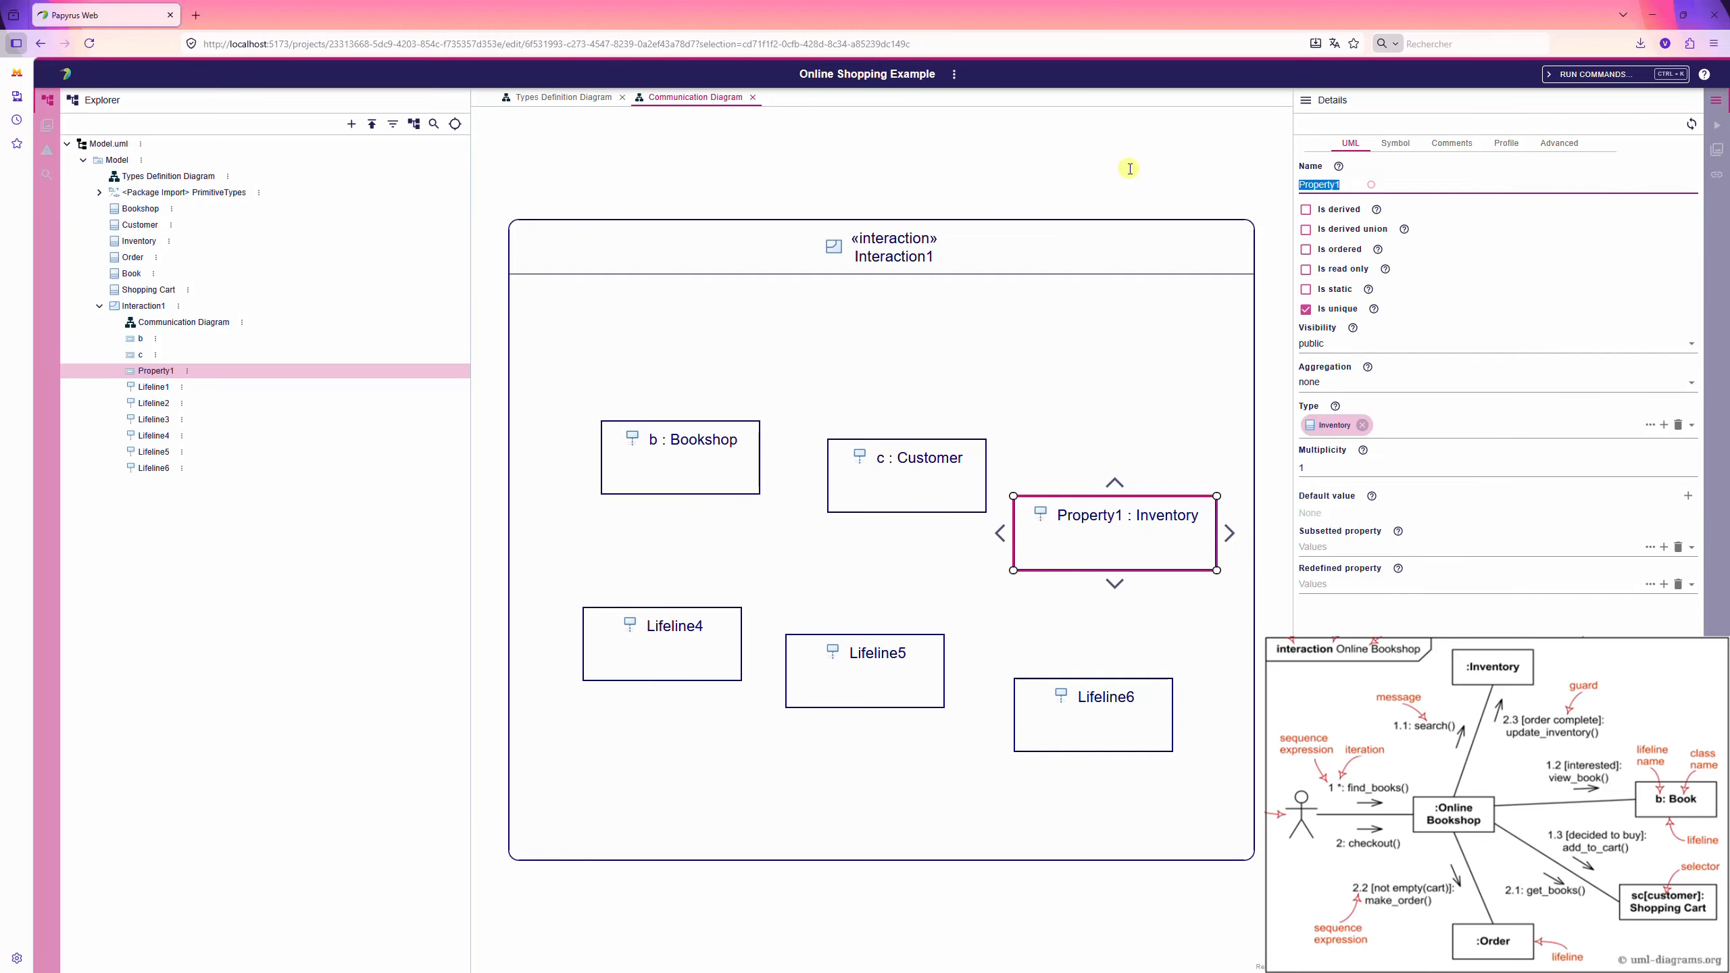
text(i)
key(Return)
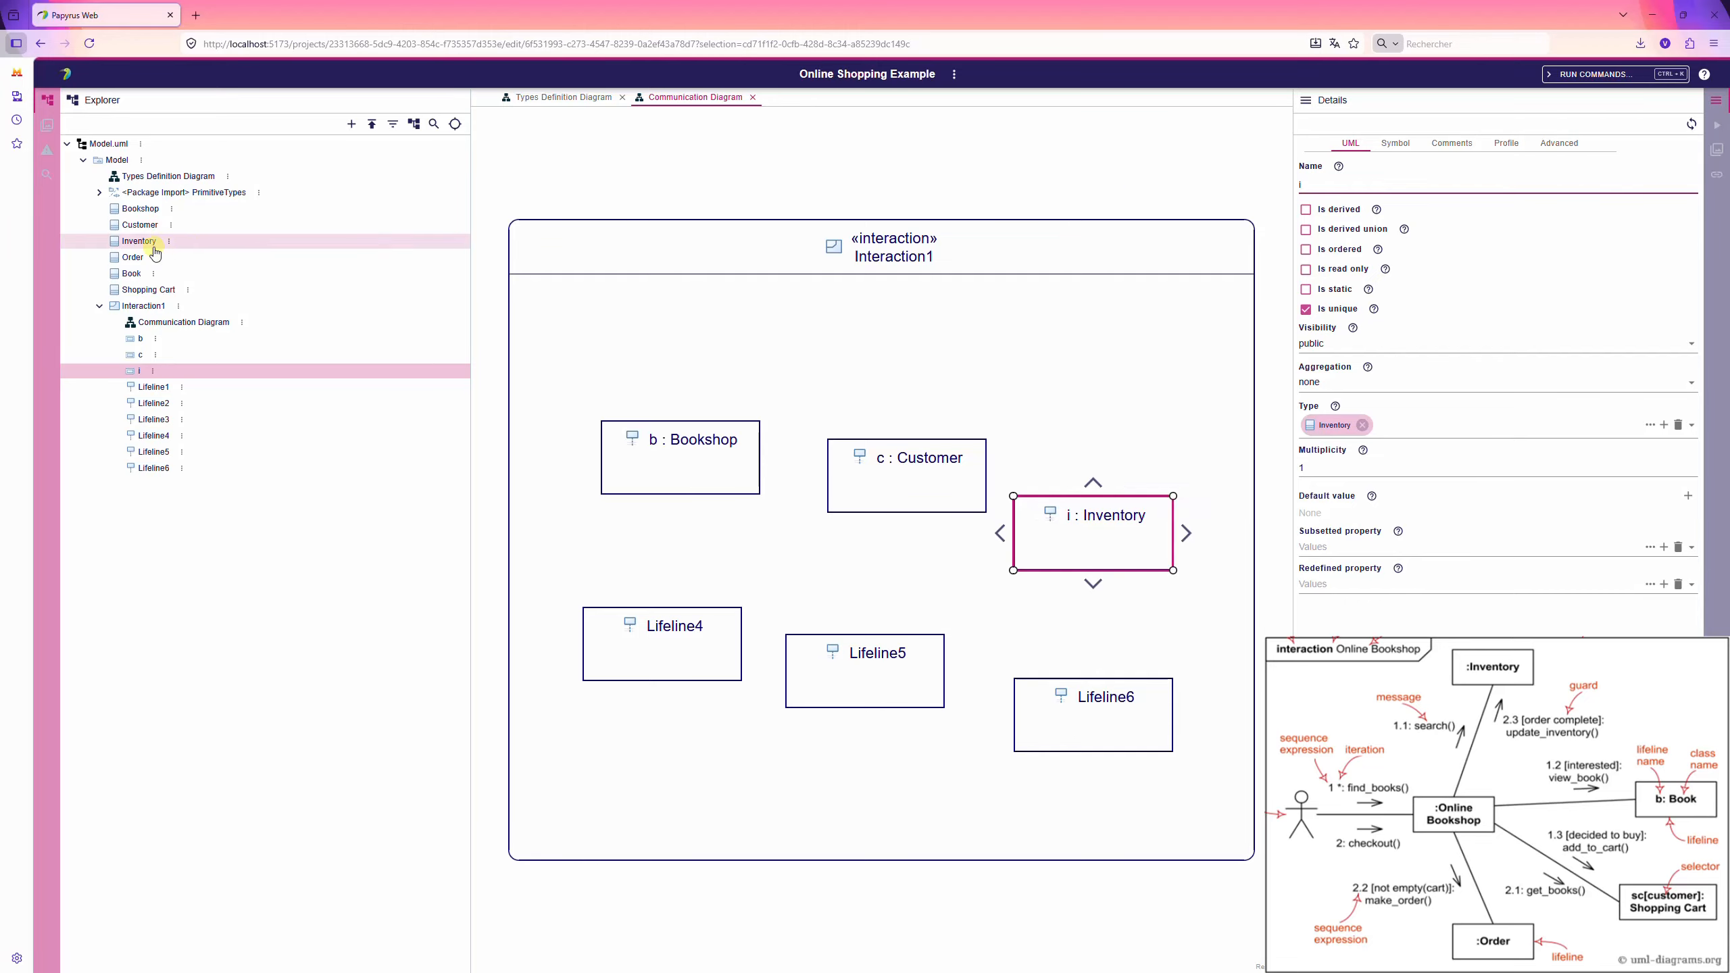
- Assign the Order class to Lifeline4 and rename its represented property to o
click(133, 258)
drag(133, 261, 661, 633)
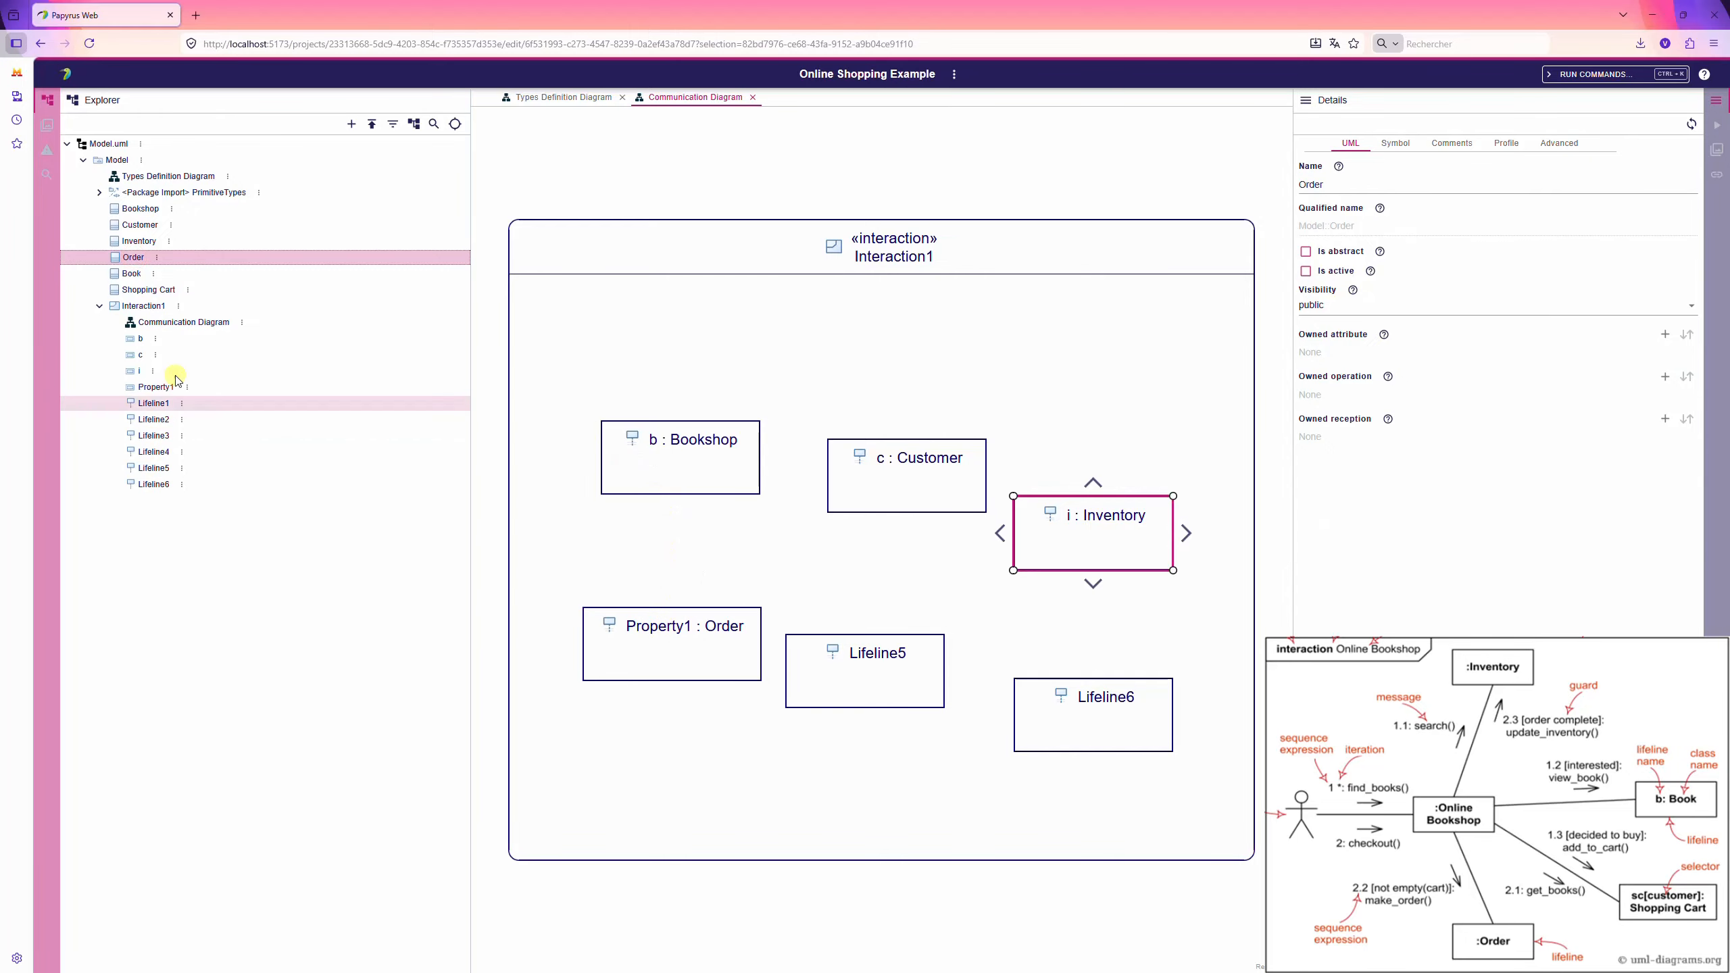
click(156, 388)
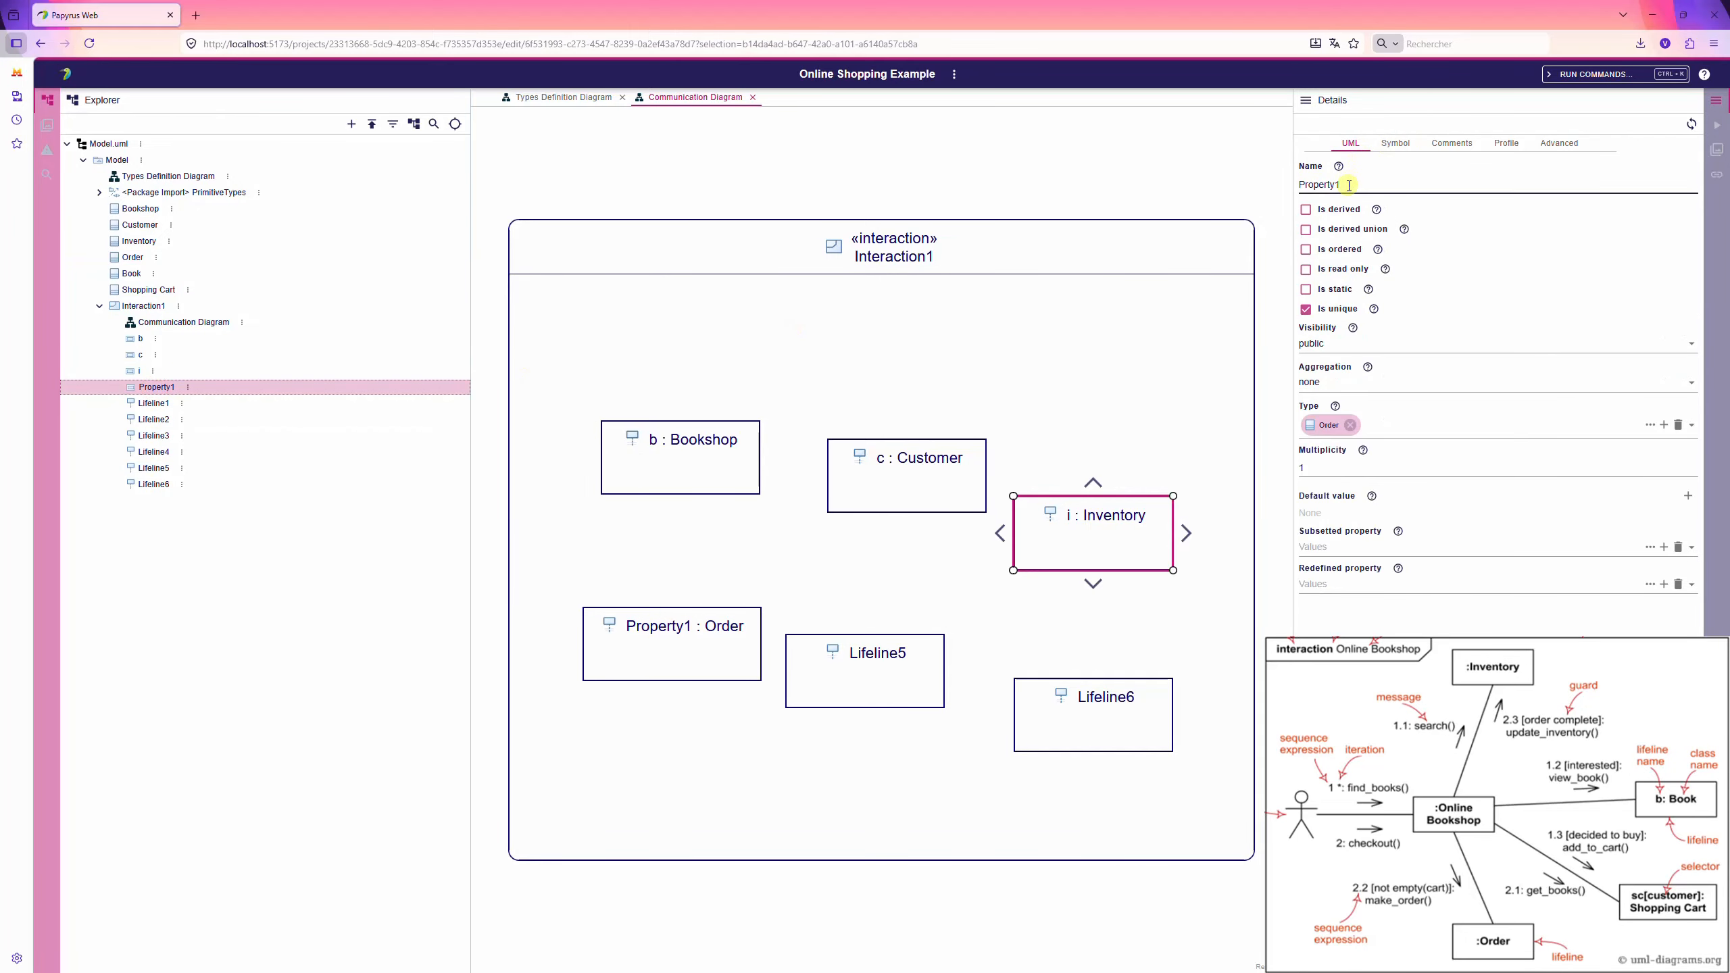
drag(1348, 184, 1204, 179)
text(o)
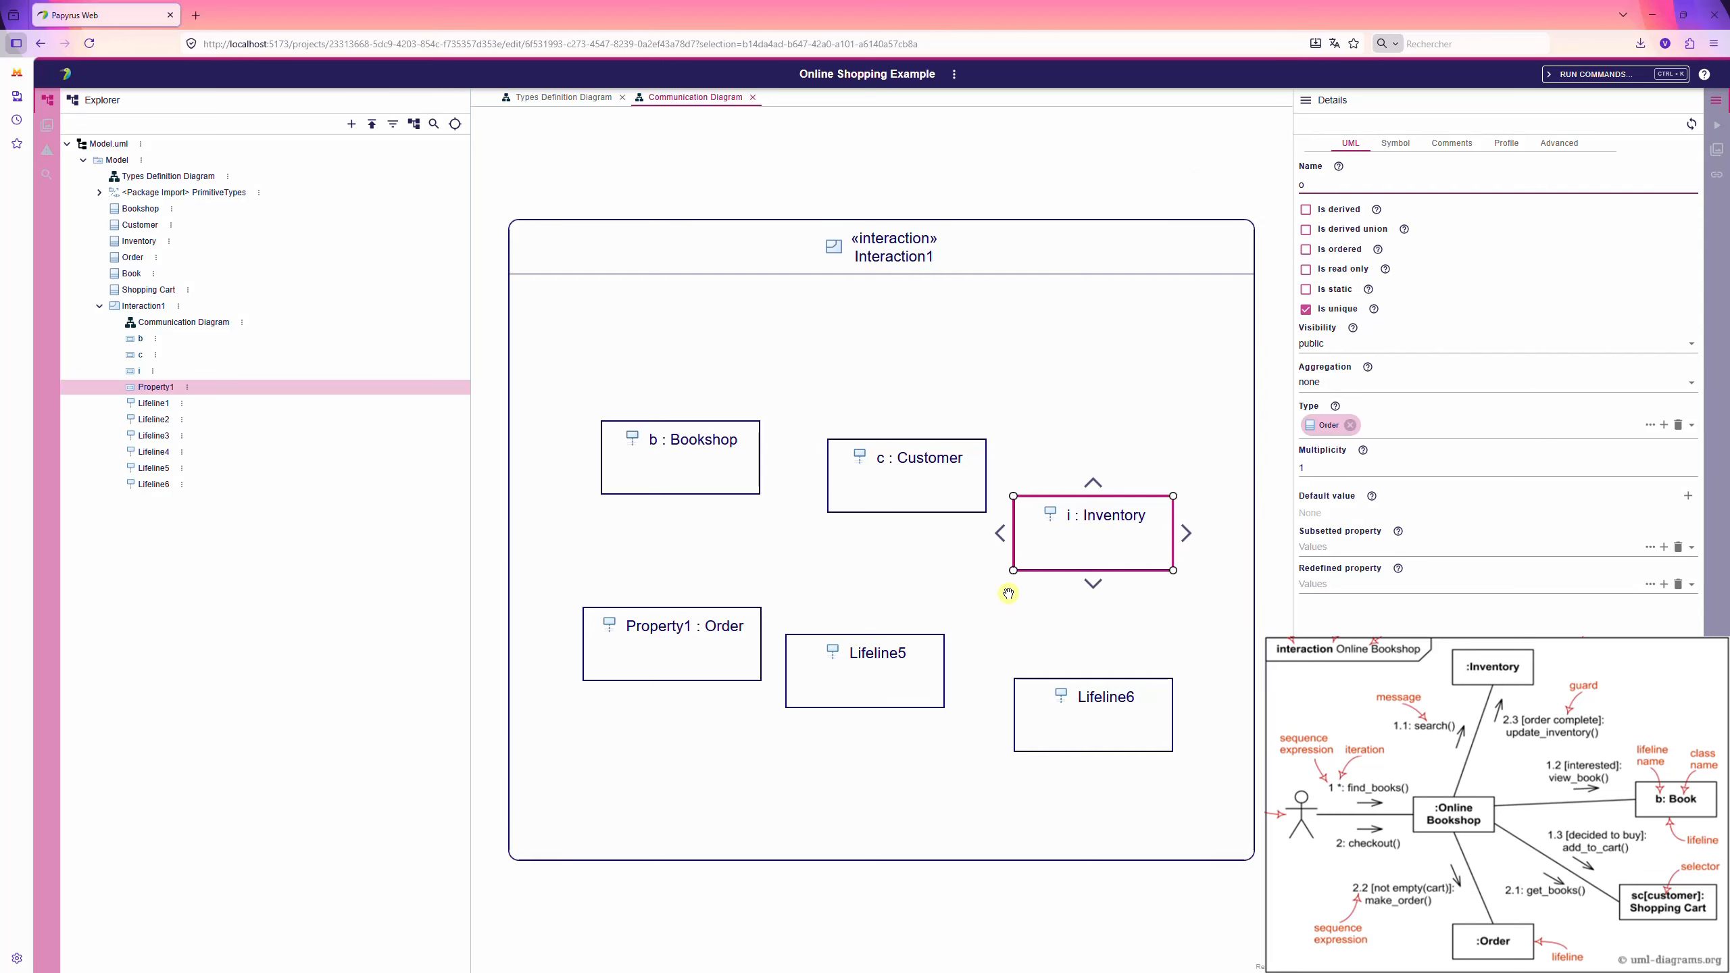
- Assign the Book class to Lifeline5 and rename its represented property to b
click(876, 654)
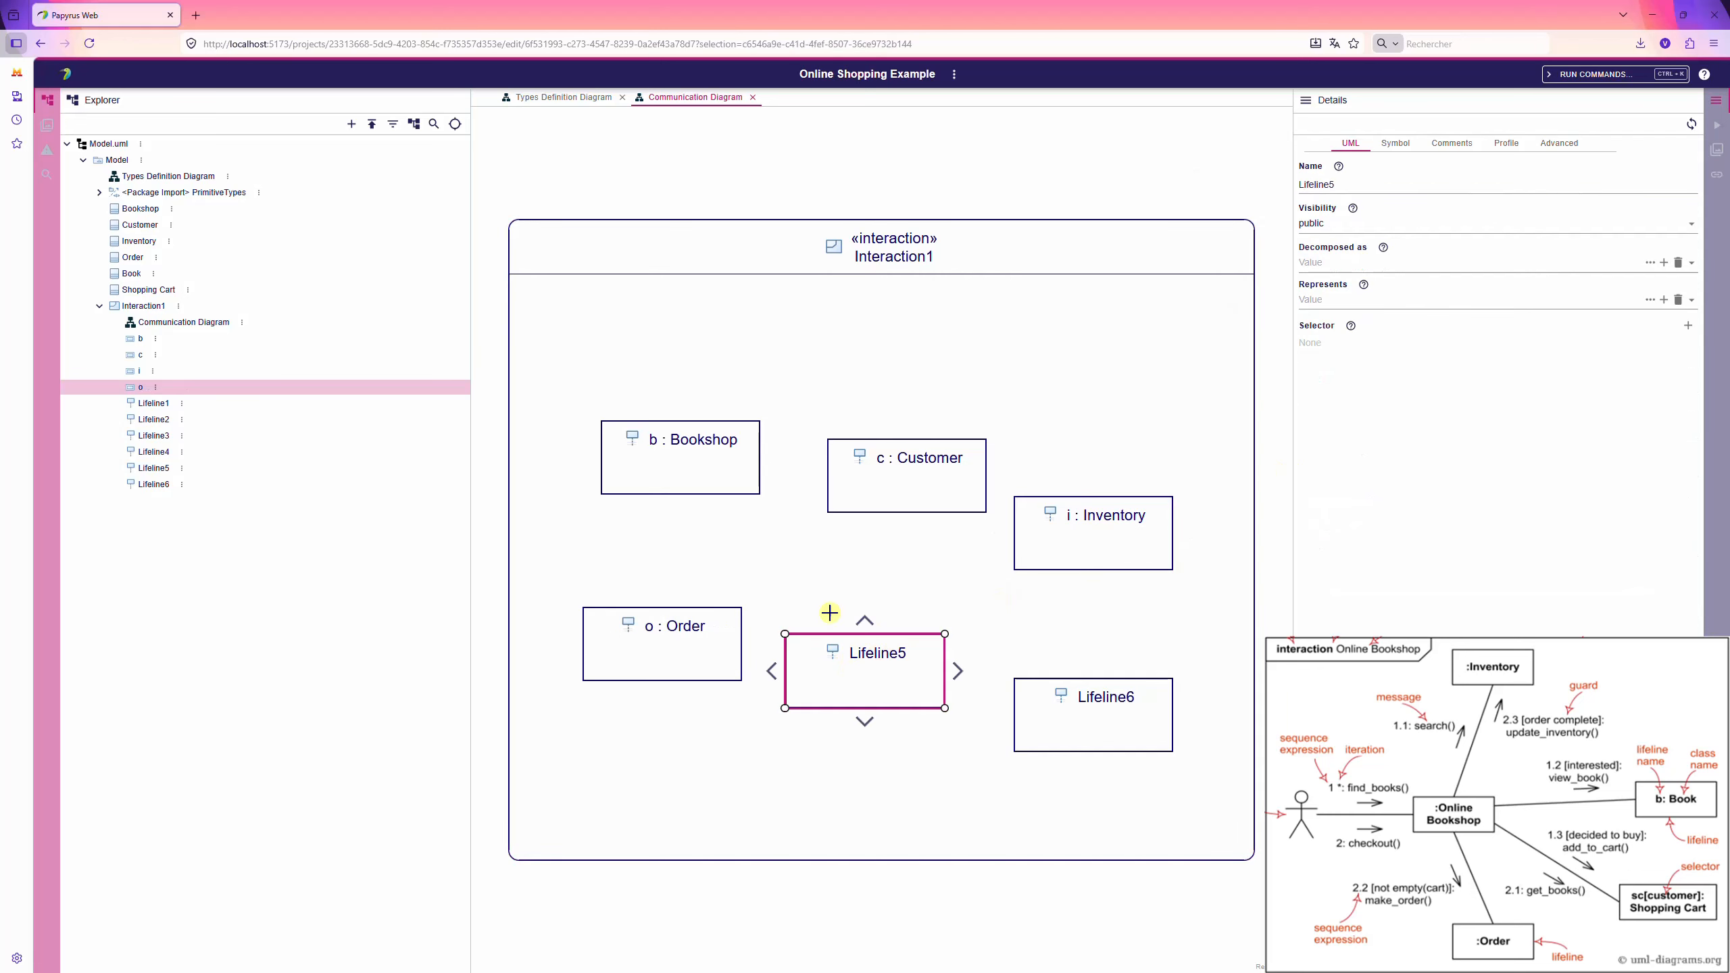
drag(132, 273, 857, 664)
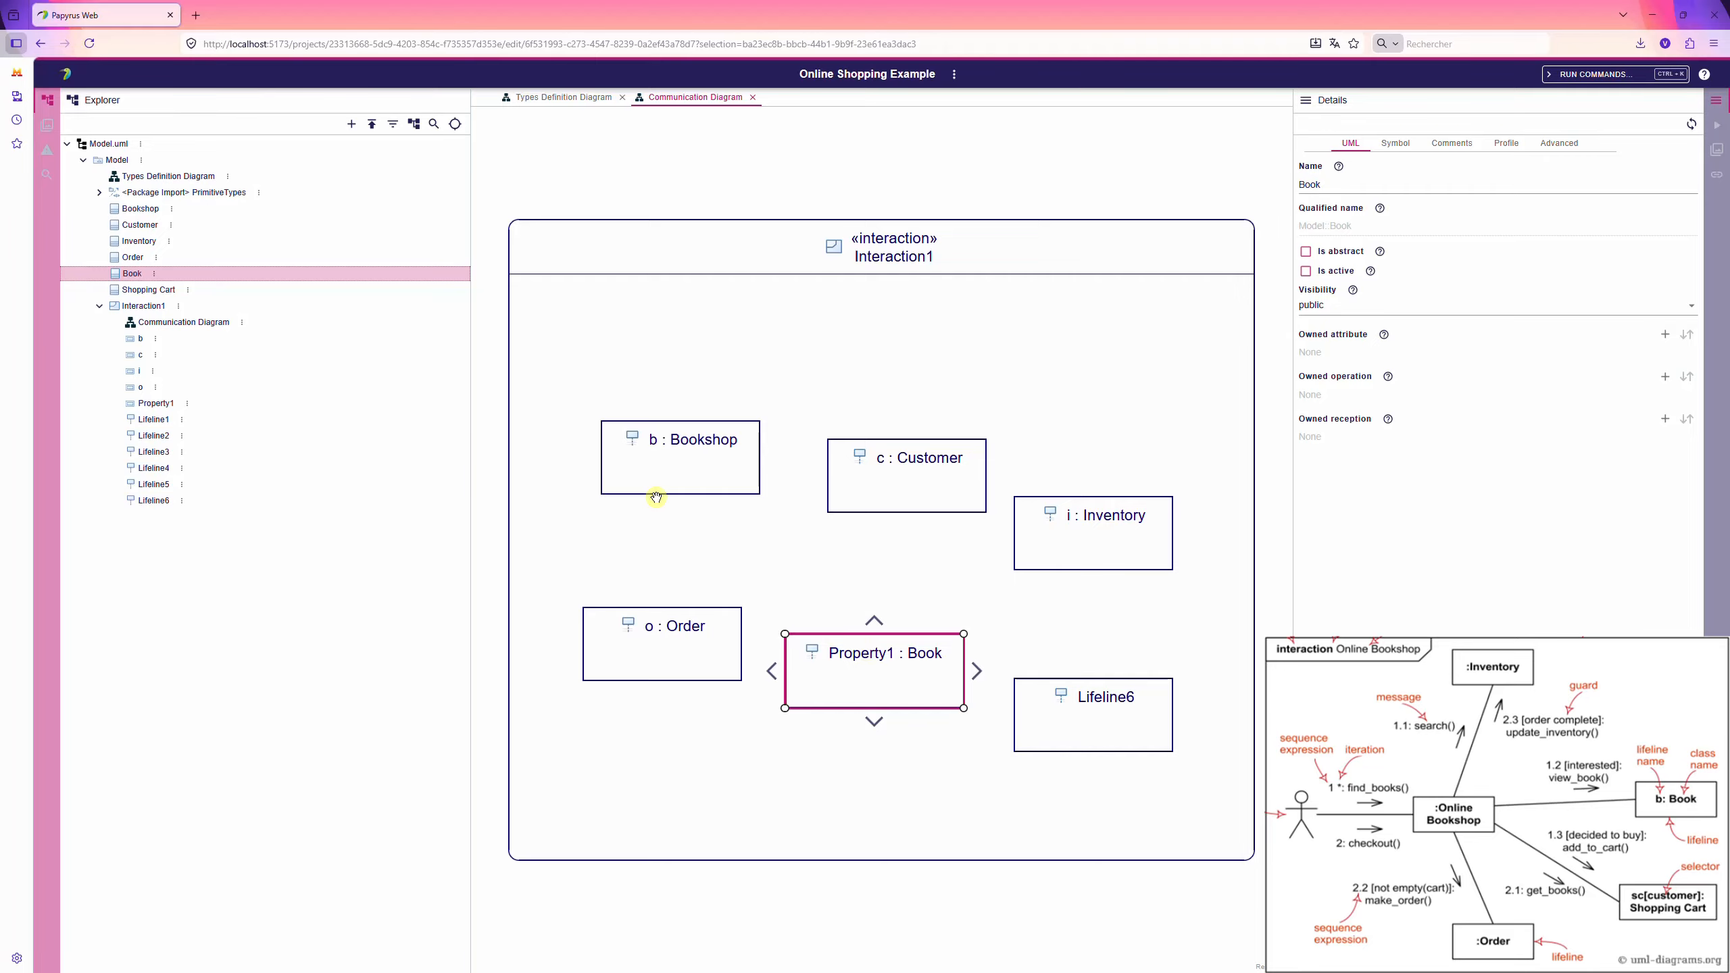
click(155, 403)
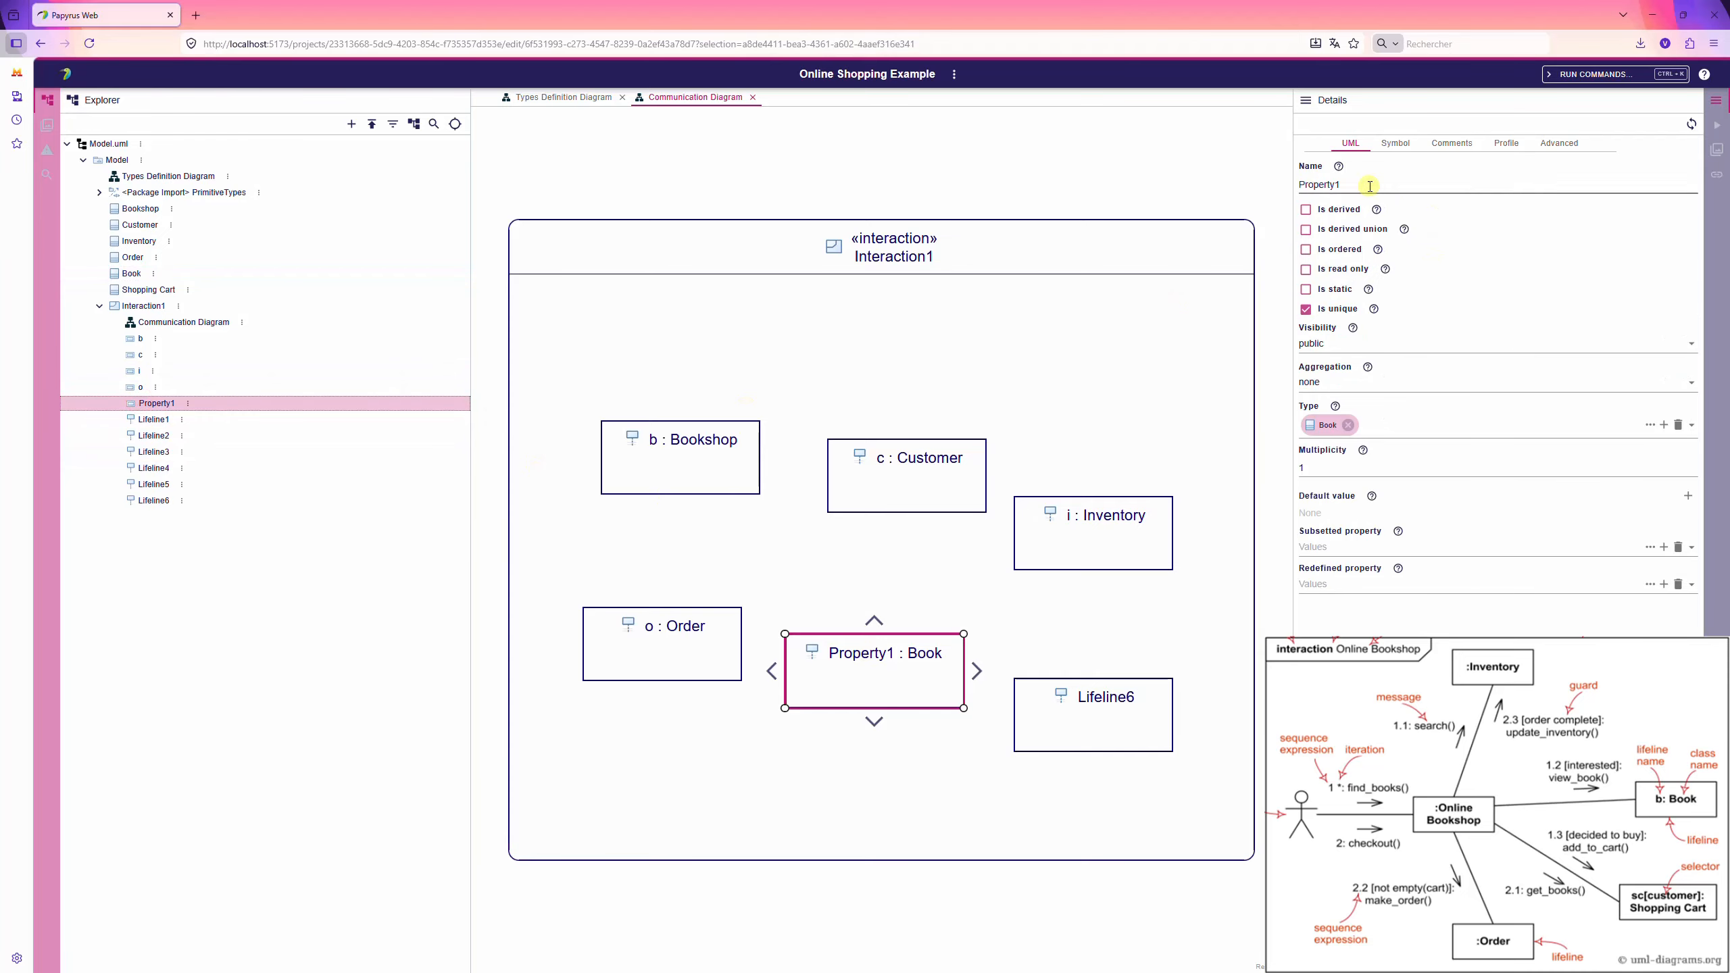
drag(1360, 185, 1110, 186)
text(b)
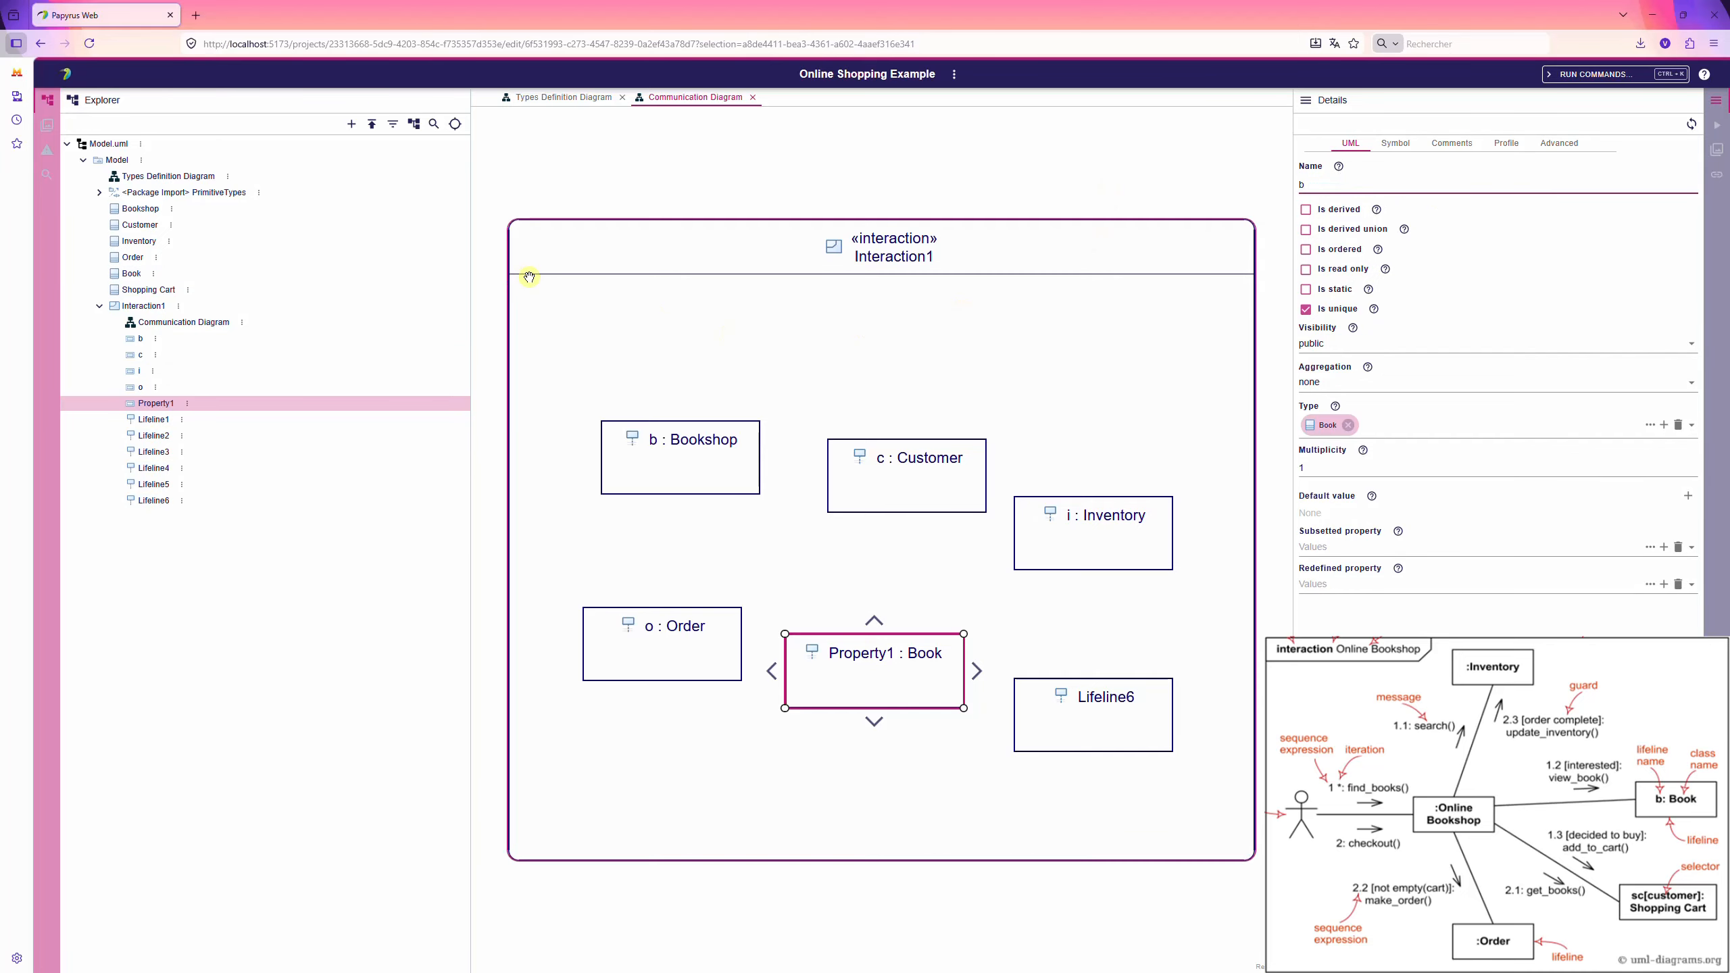
- Assign the Shopping Cart class to Lifeline6 and rename its represented property to sc
click(143, 292)
drag(143, 292, 1091, 696)
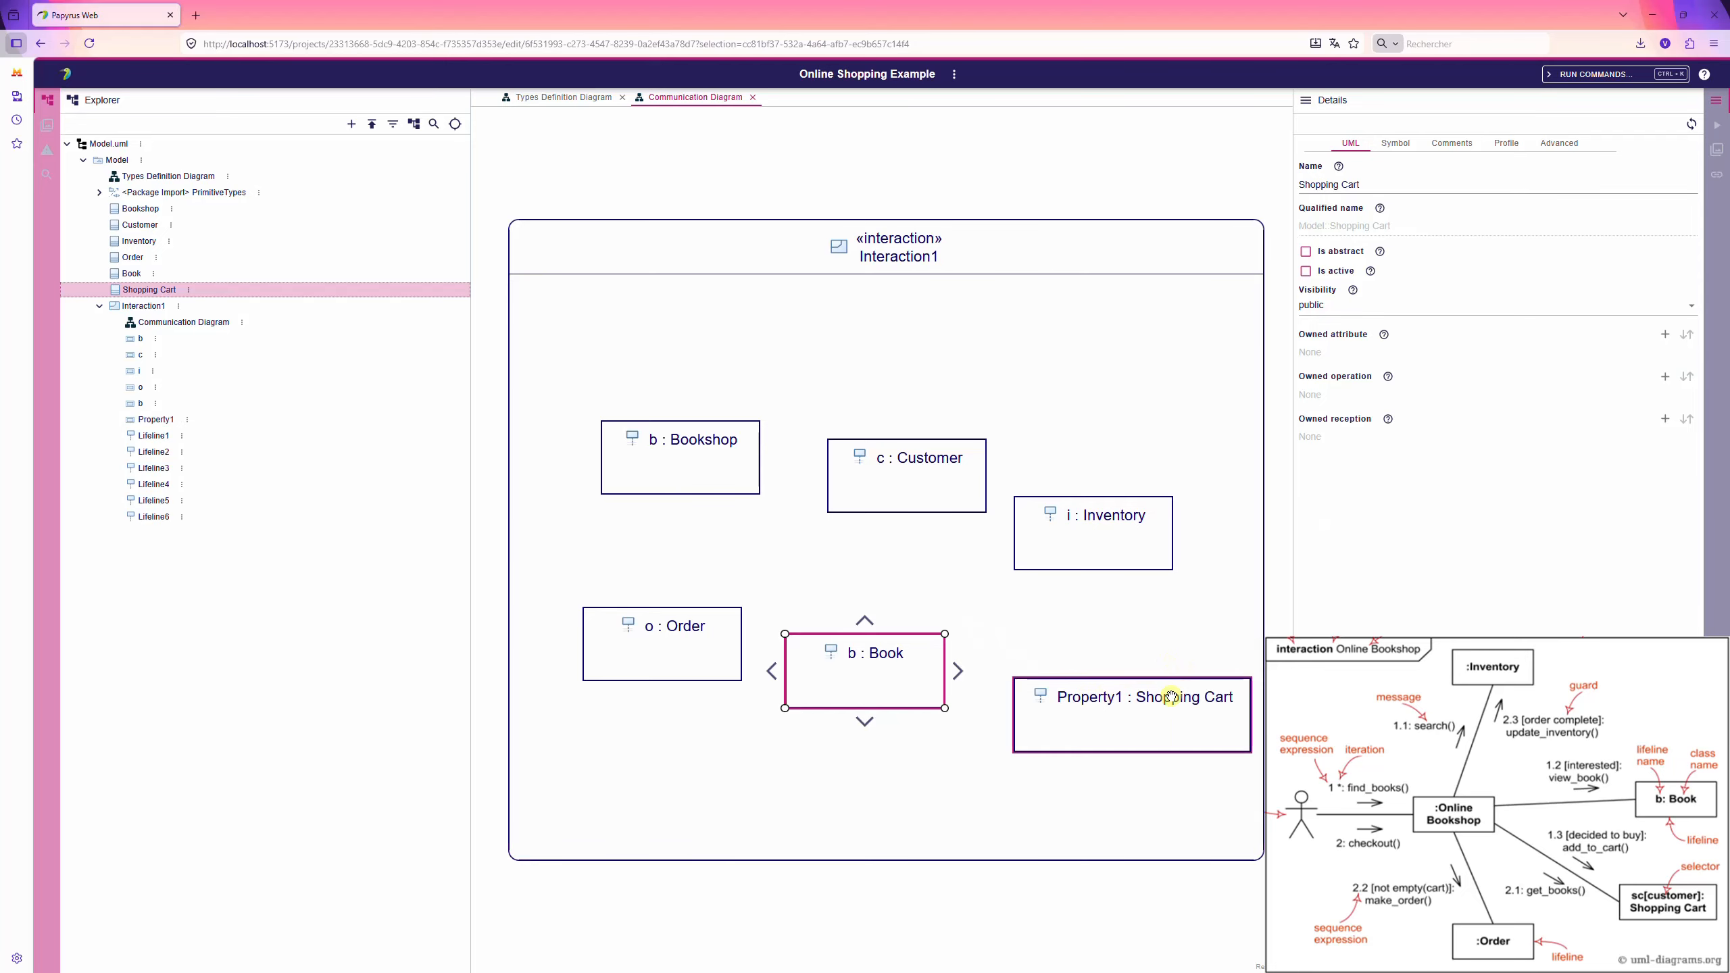
click(1151, 699)
double_click(1350, 186)
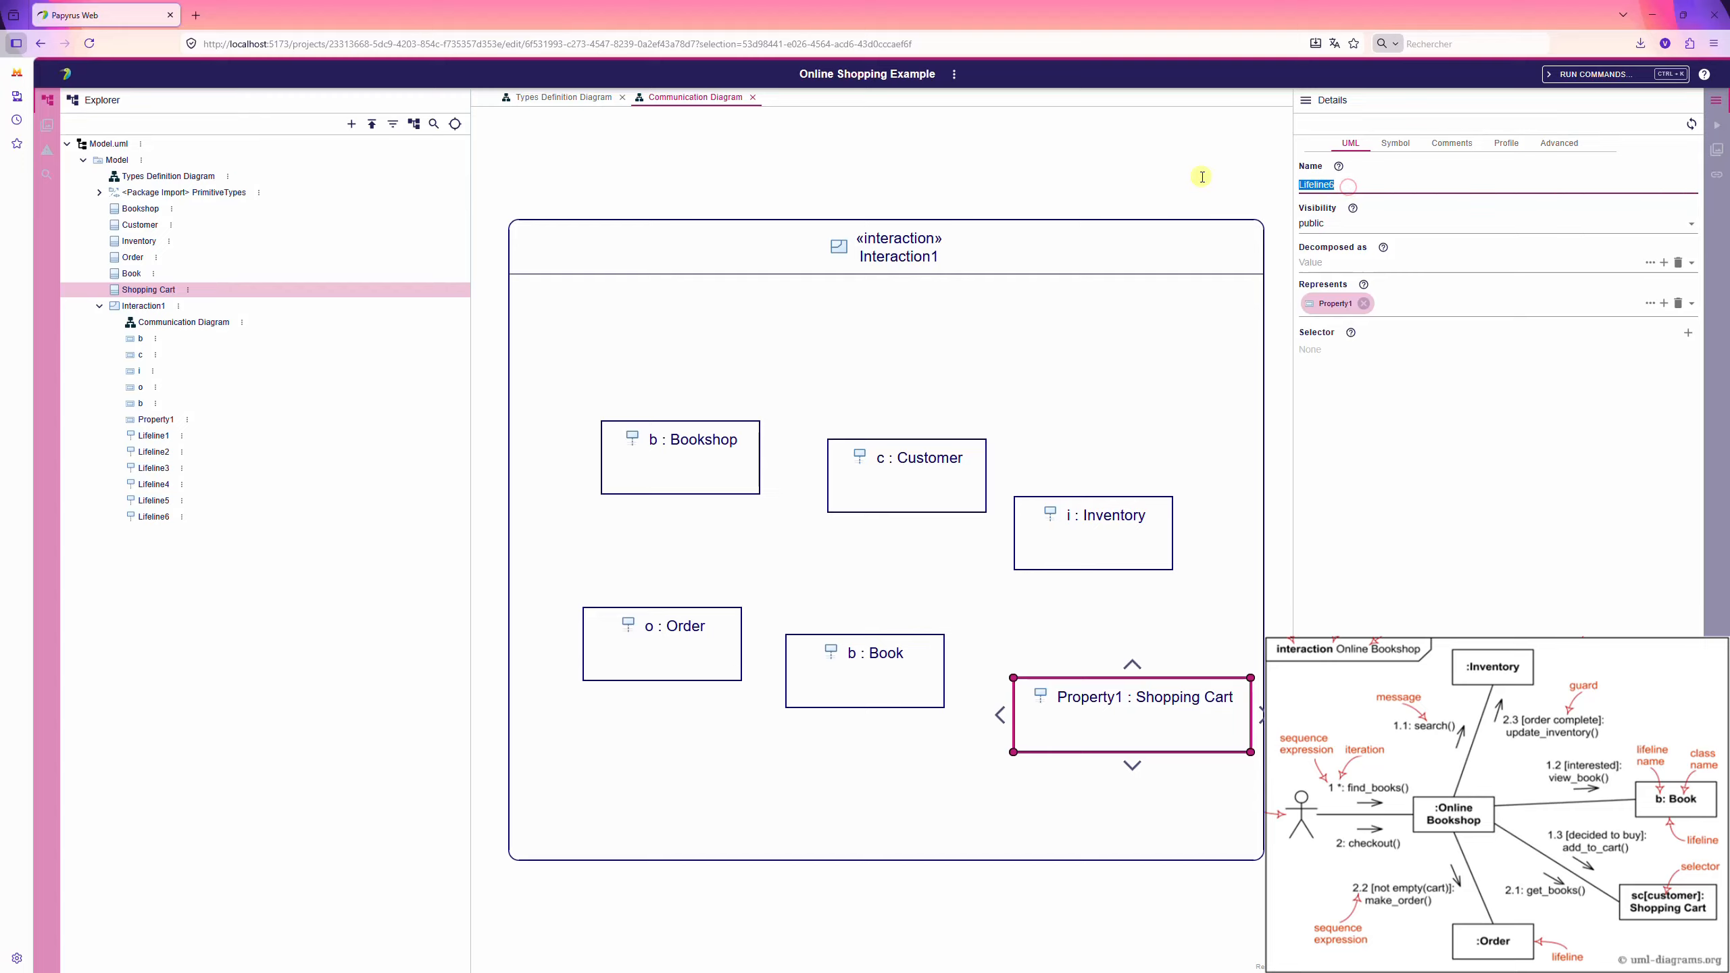
click(145, 421)
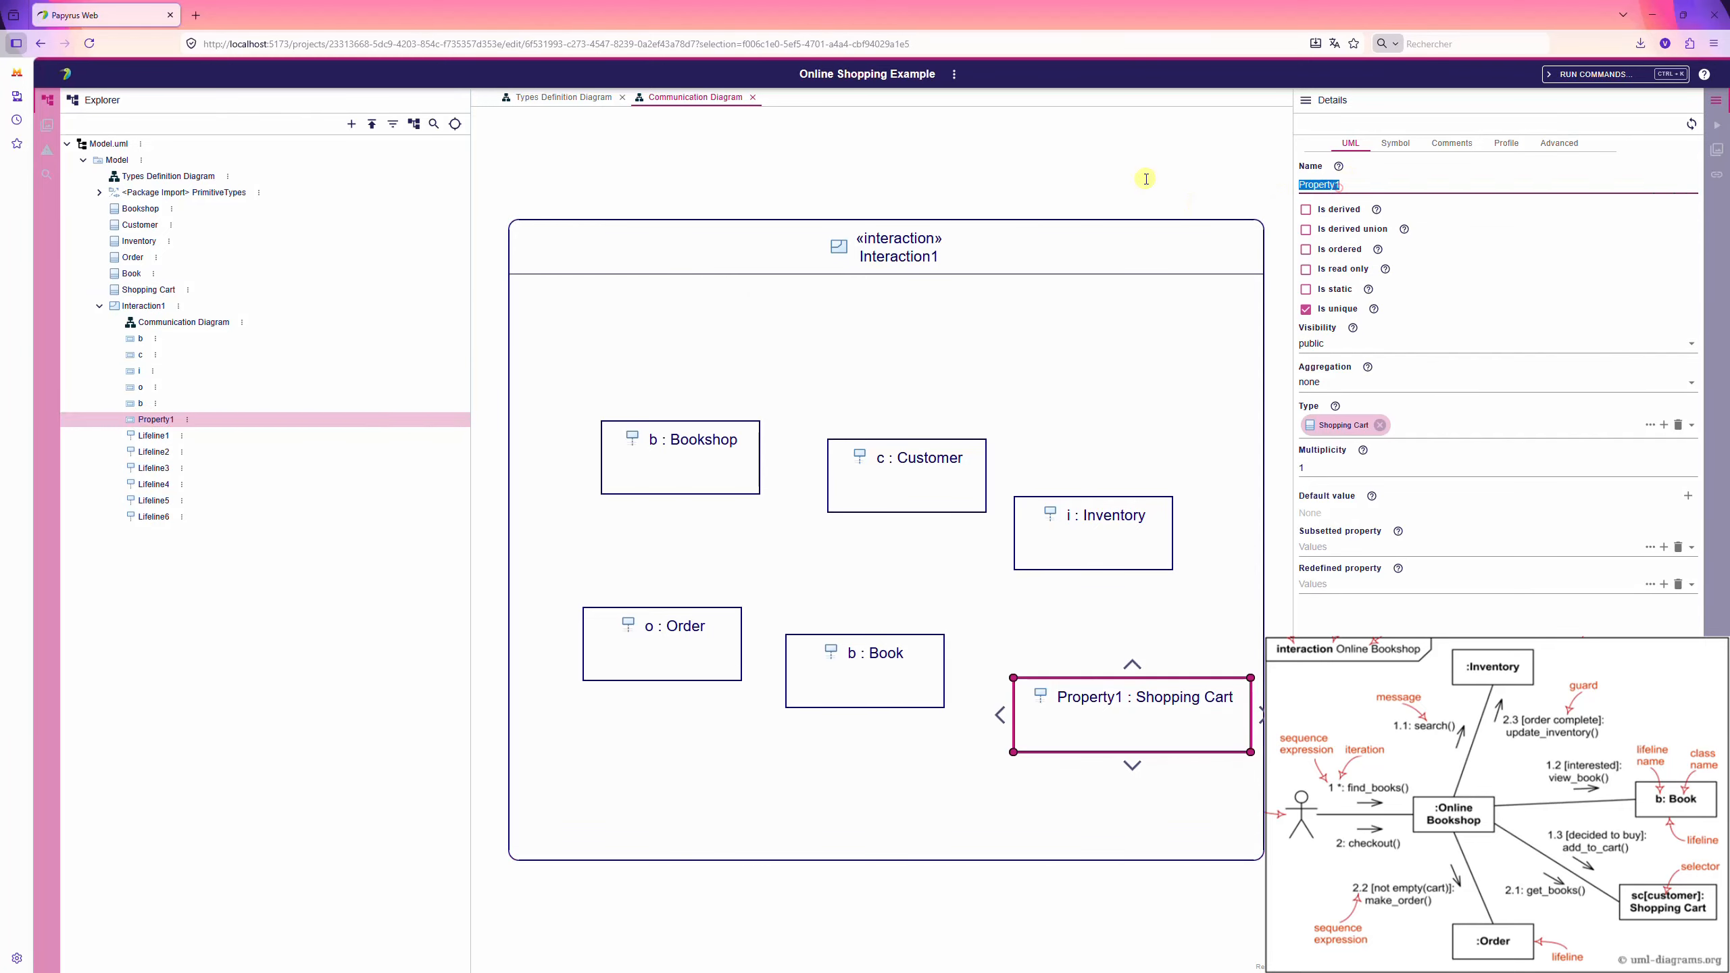
text(sc)
key(Return)
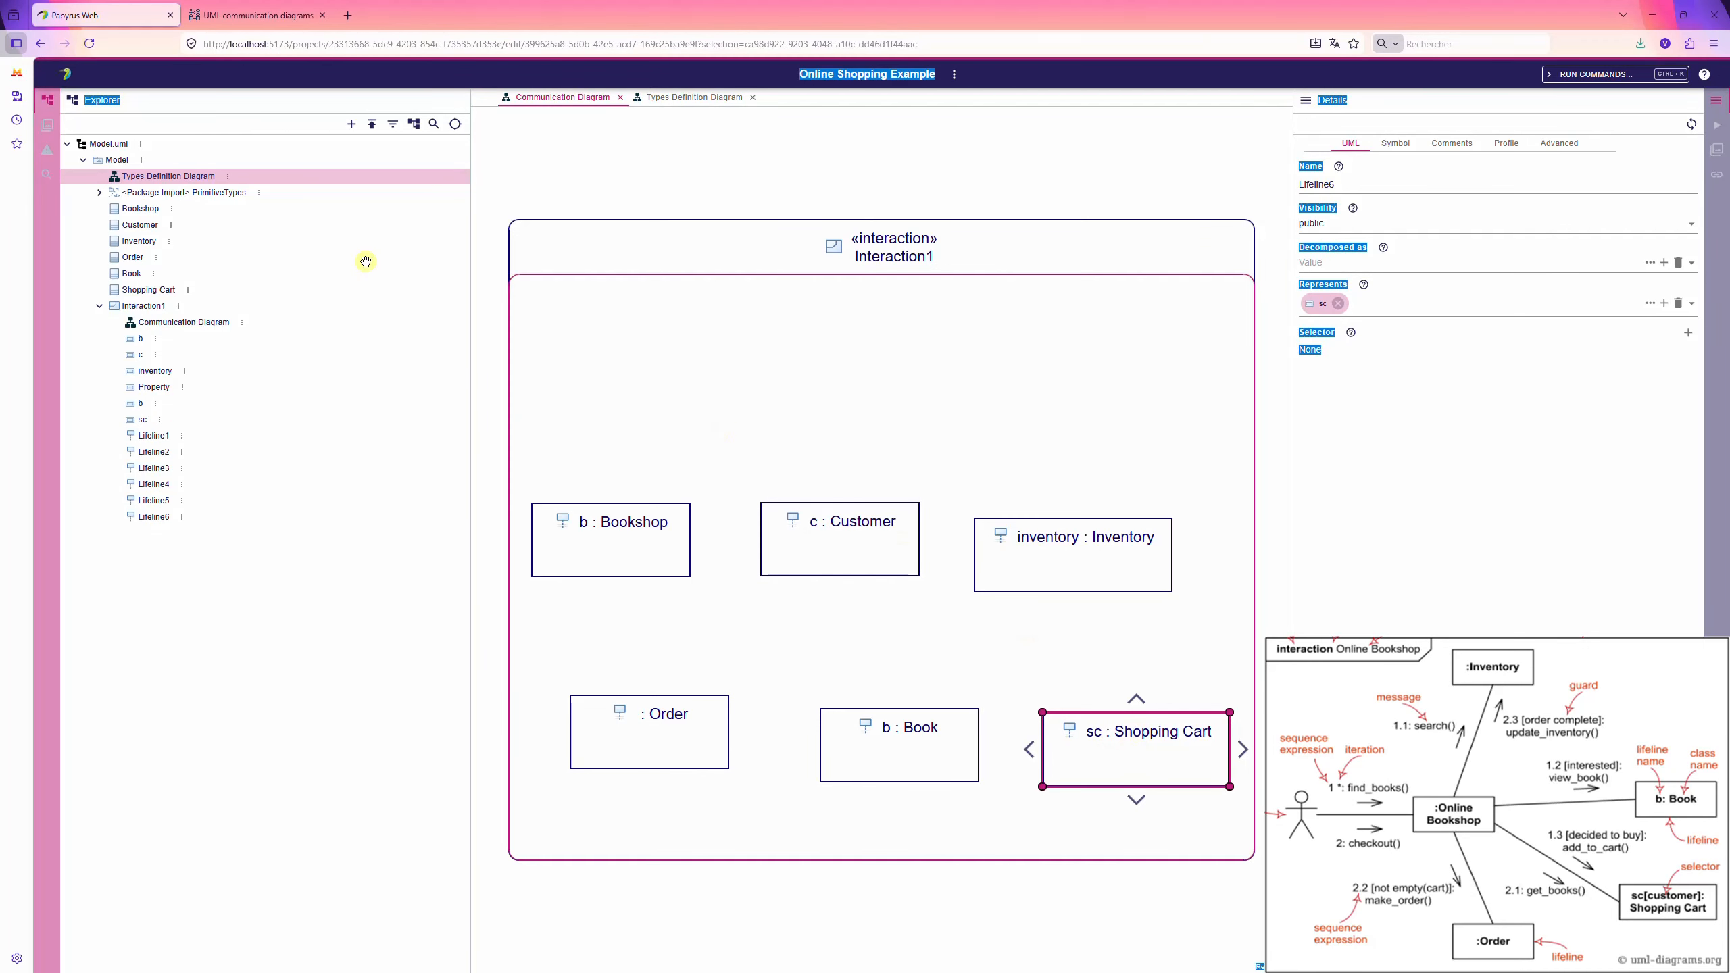
- Open the Types Definition Diagram and examine the compartments of the Bookshop class
click(207, 178)
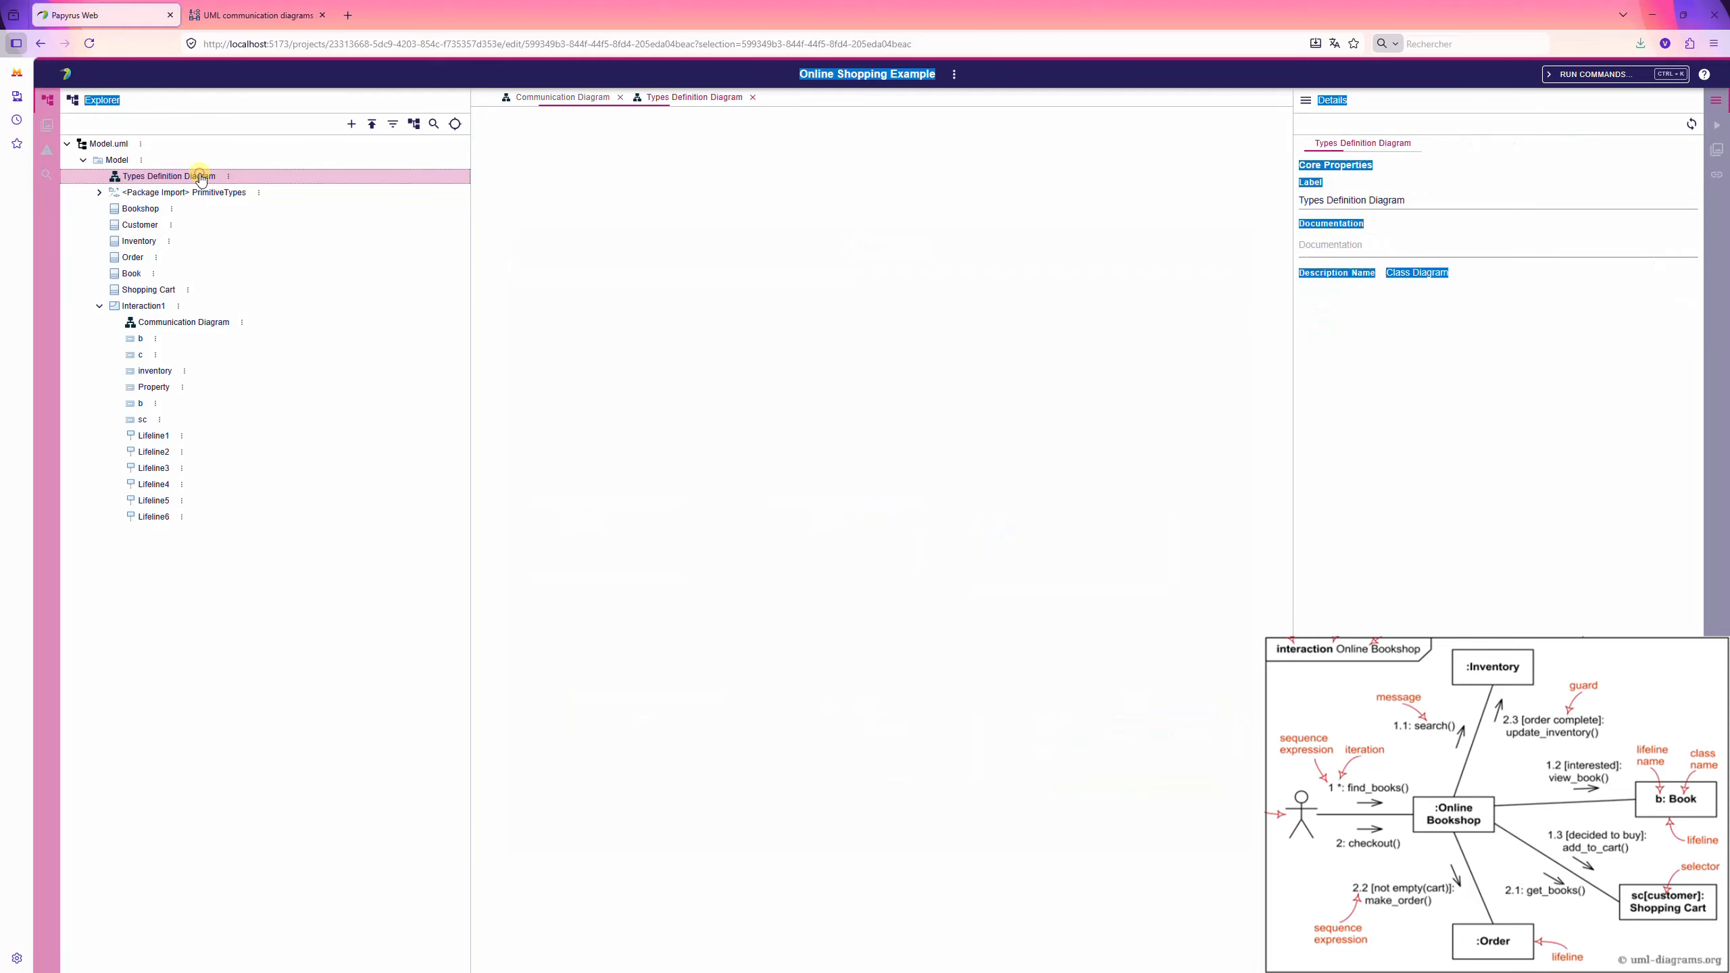
click(527, 278)
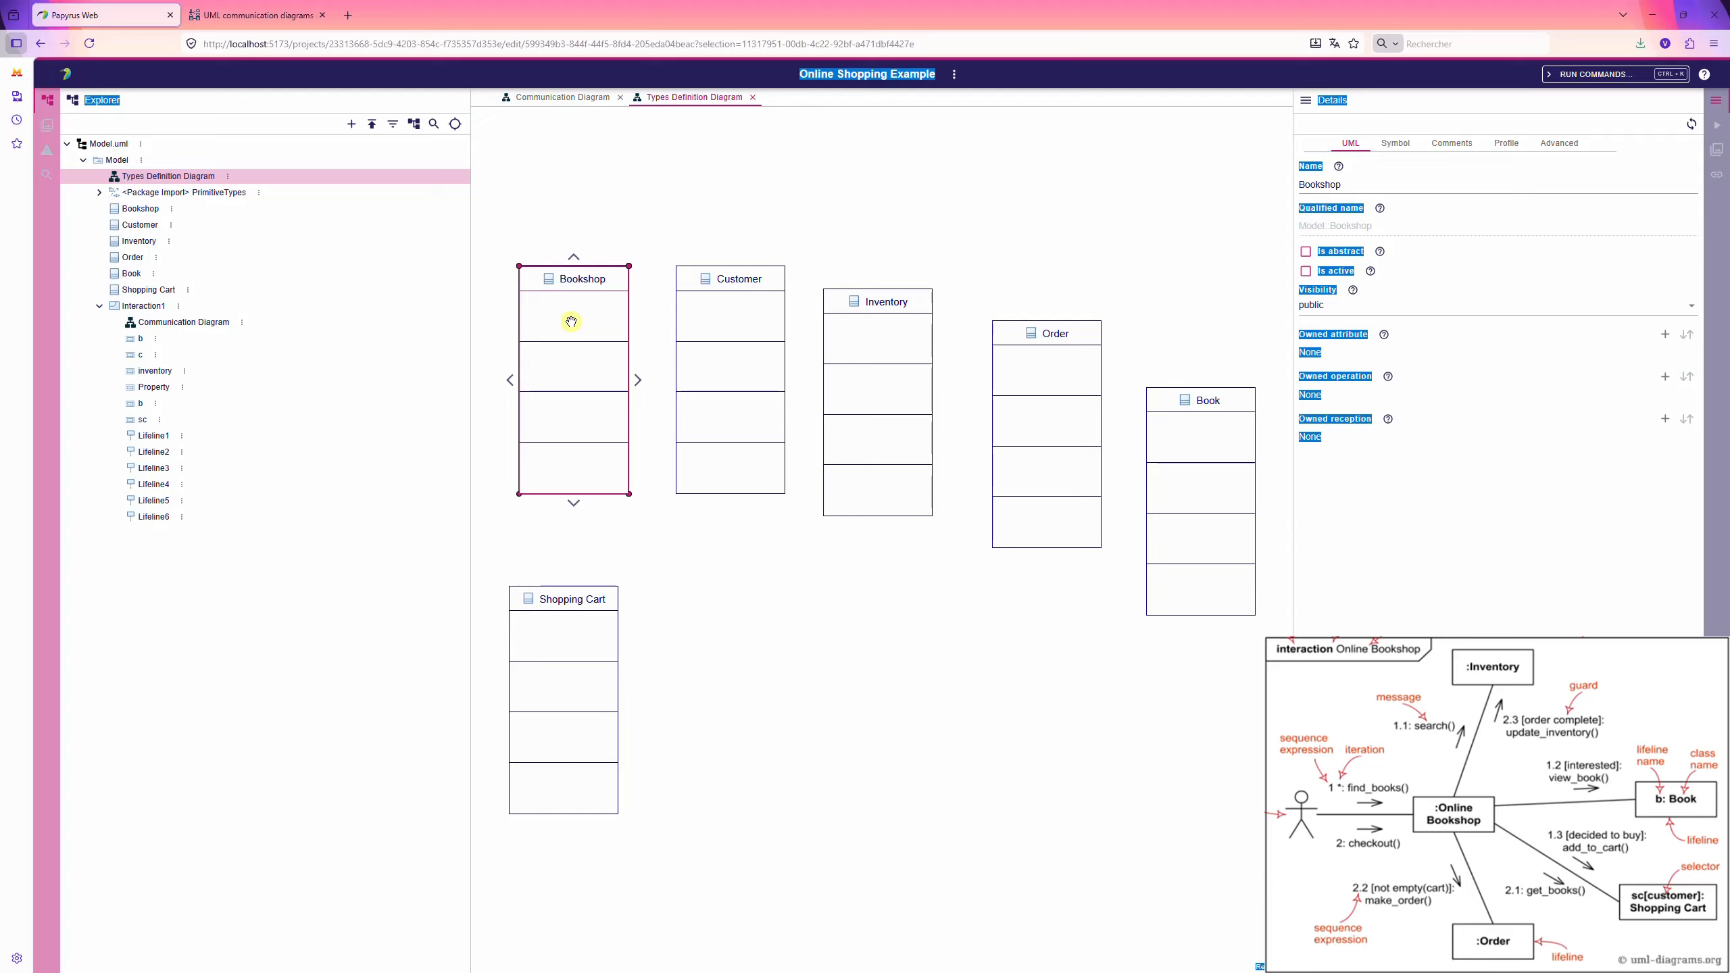
click(580, 317)
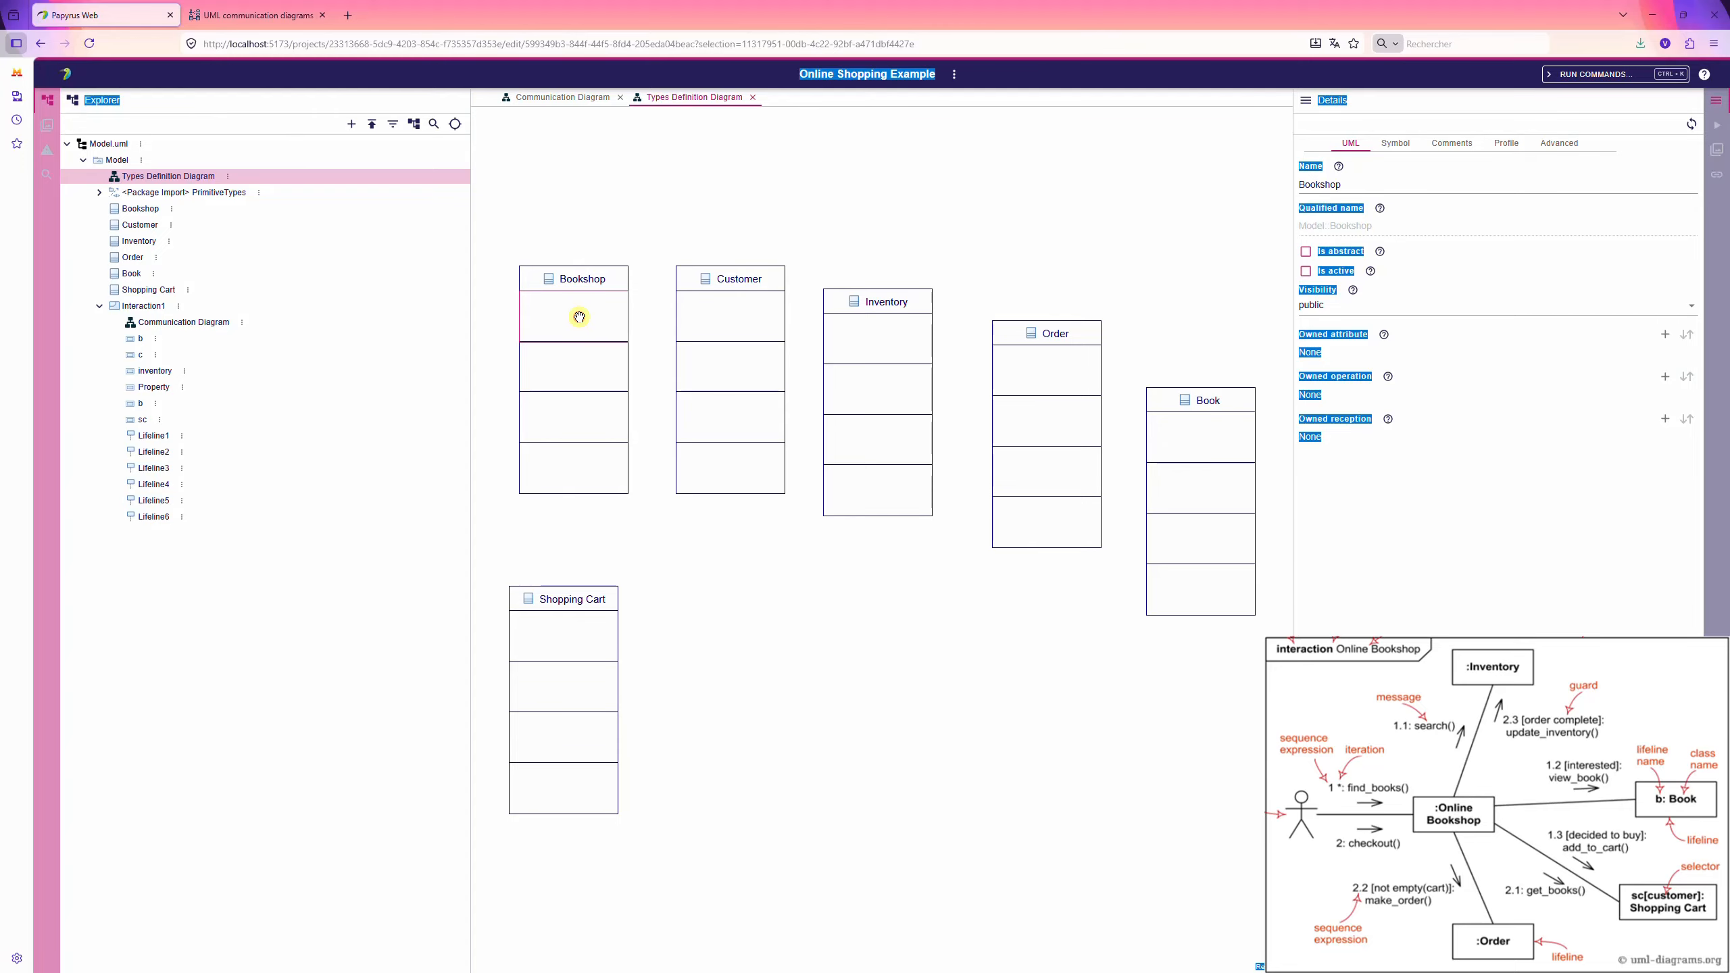
click(575, 361)
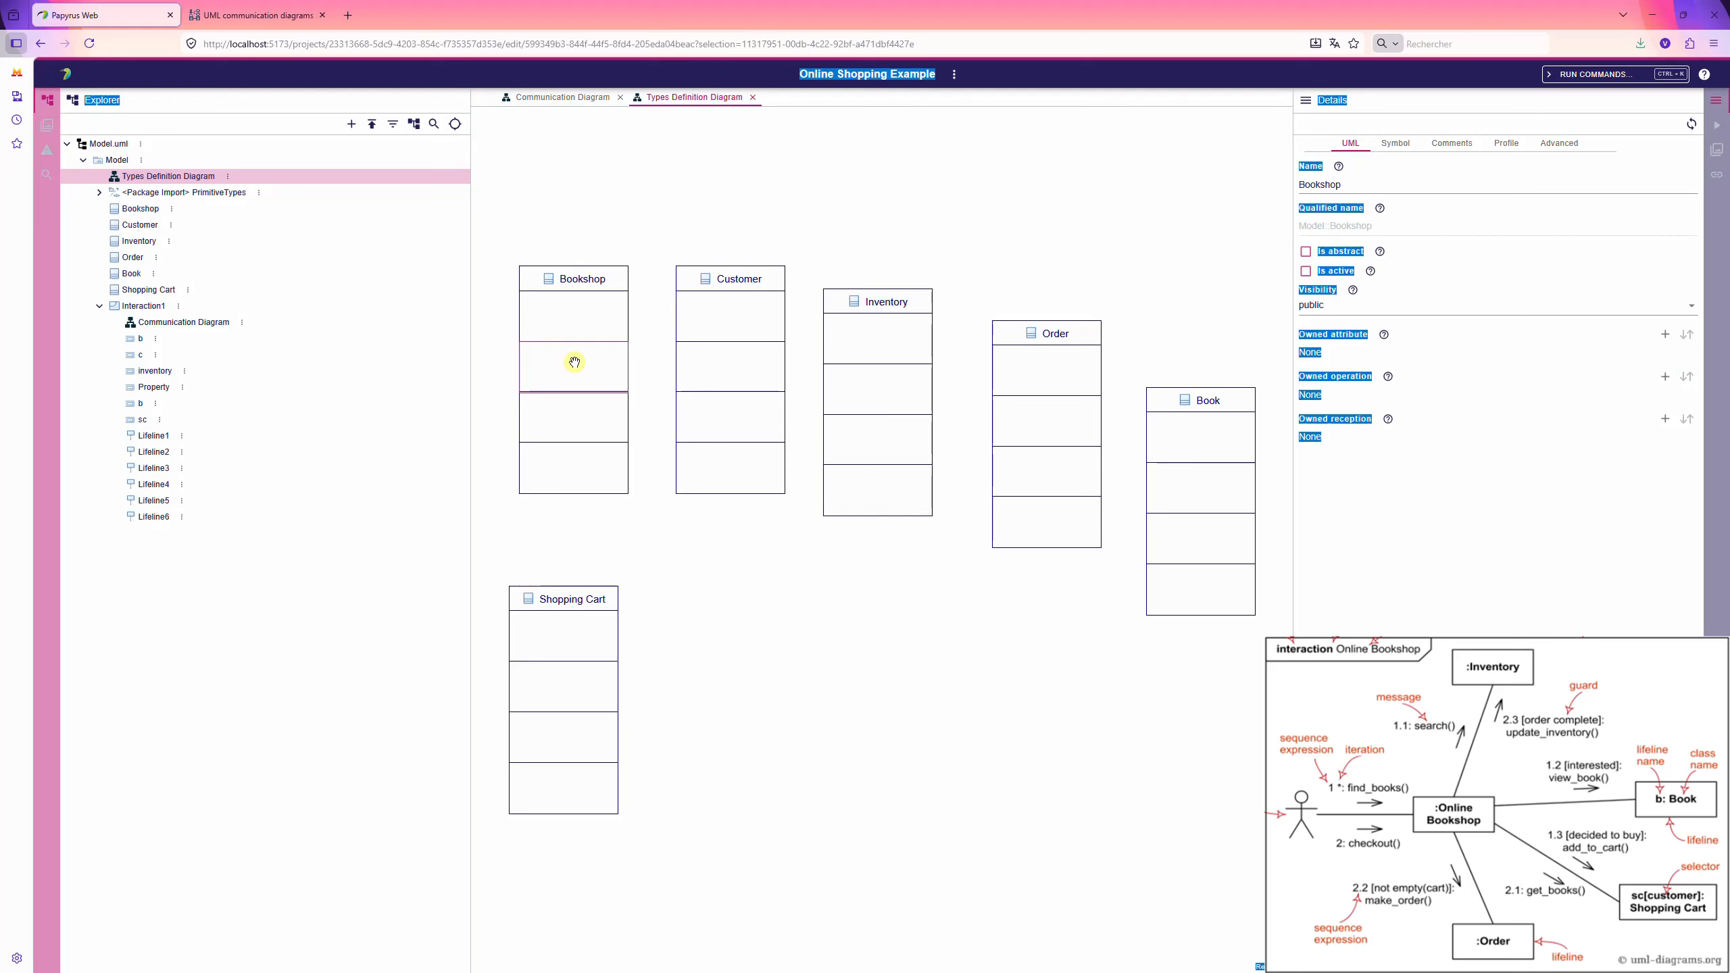
click(578, 412)
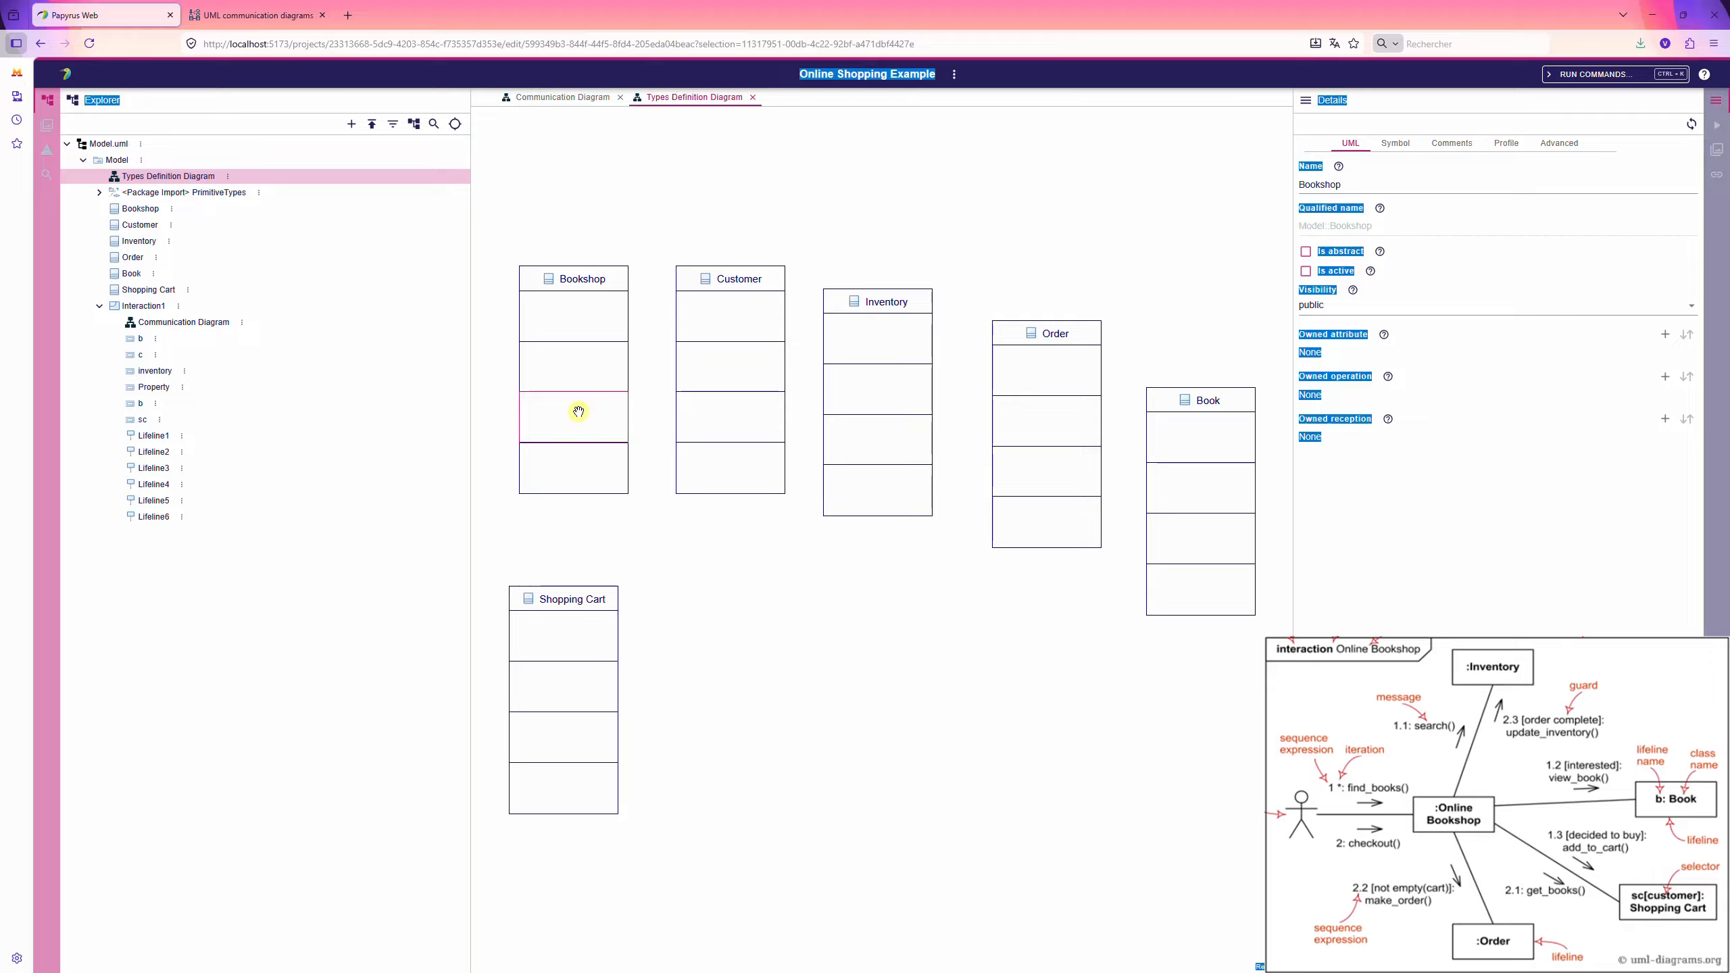
click(578, 477)
- Add two new operations to the Bookshop class
click(579, 275)
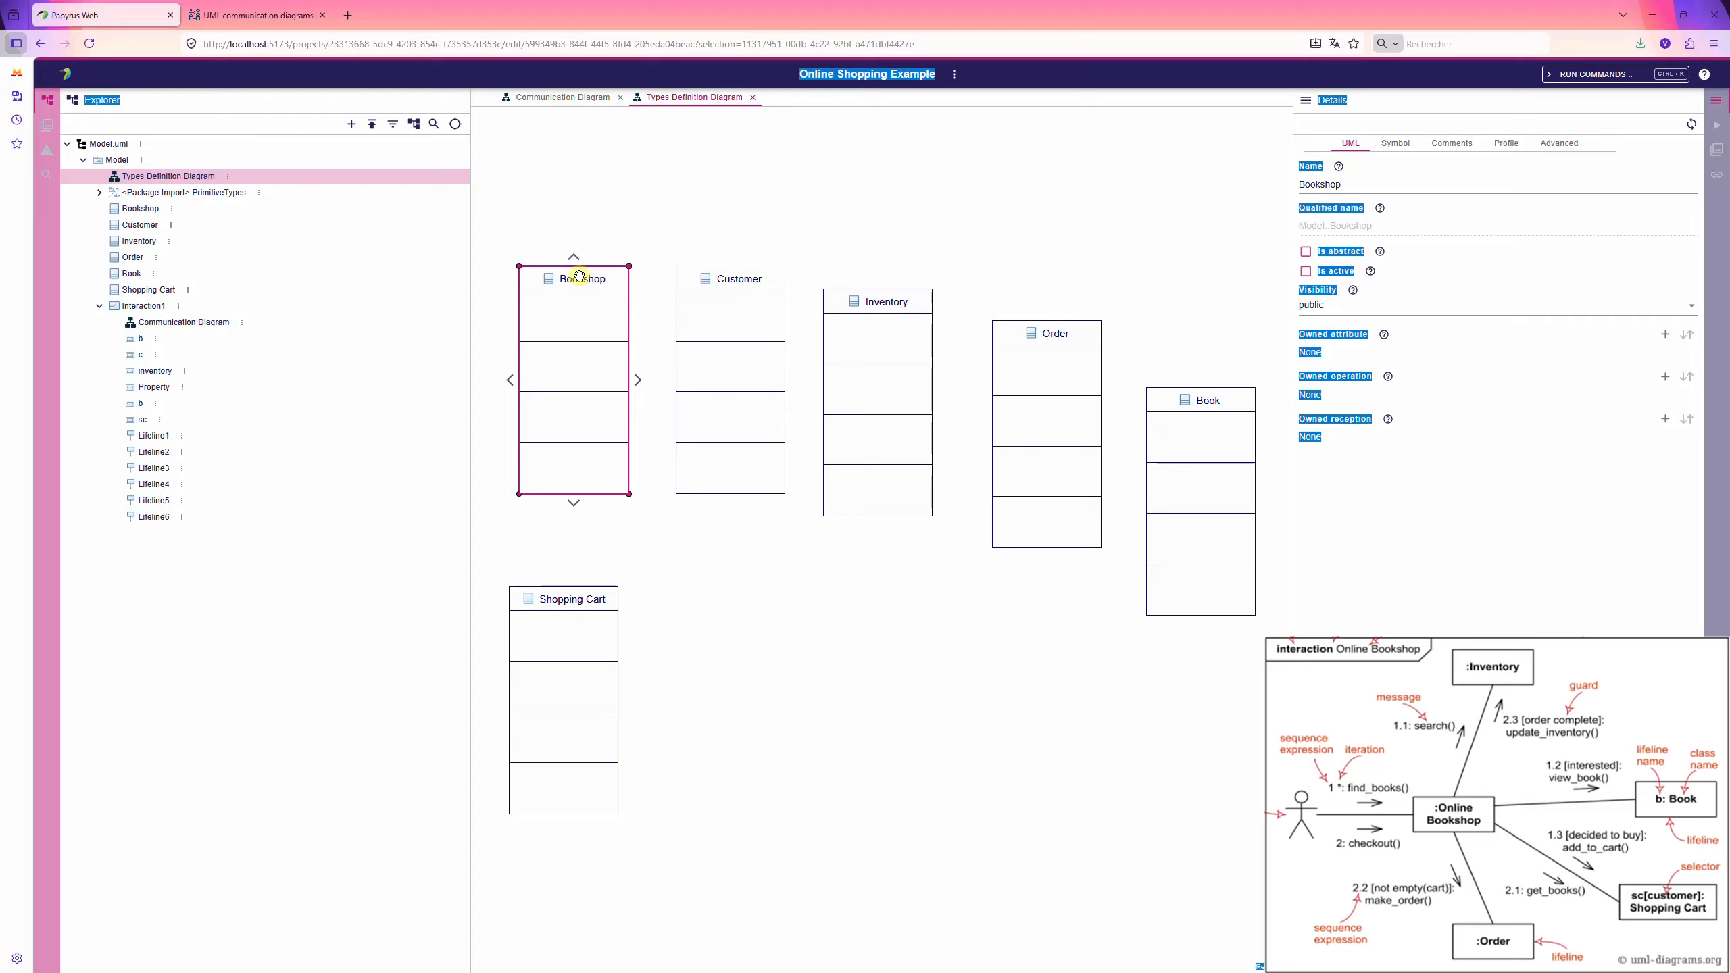
click(579, 275)
click(599, 349)
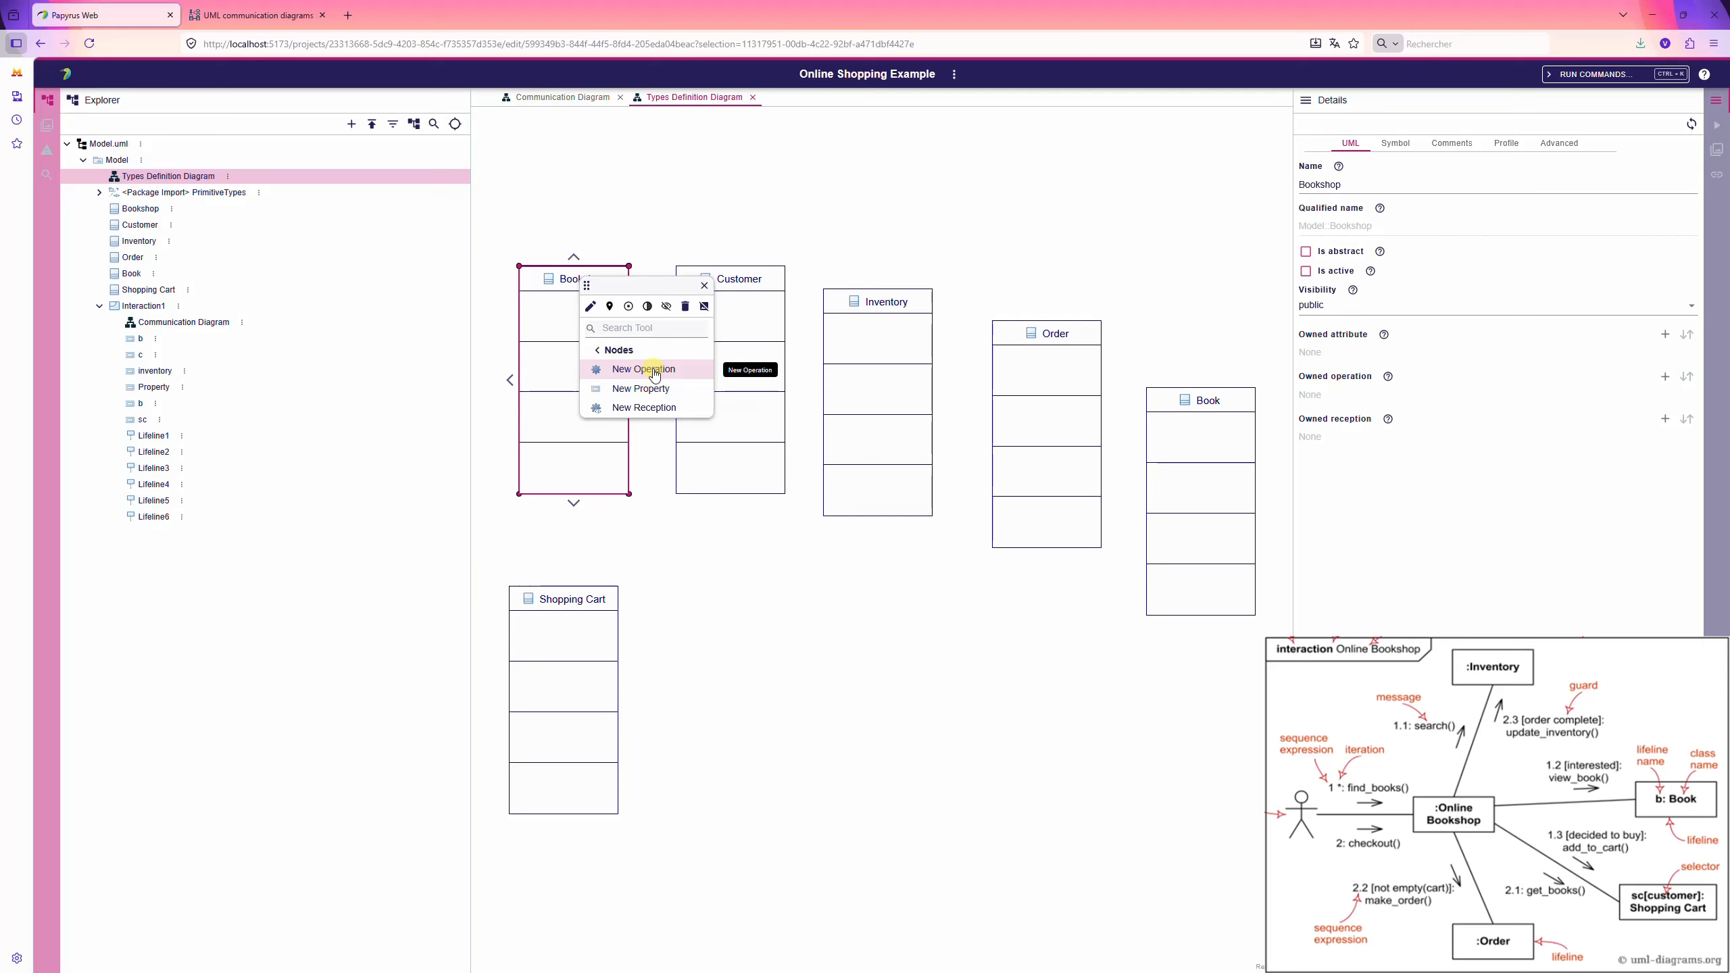
click(652, 372)
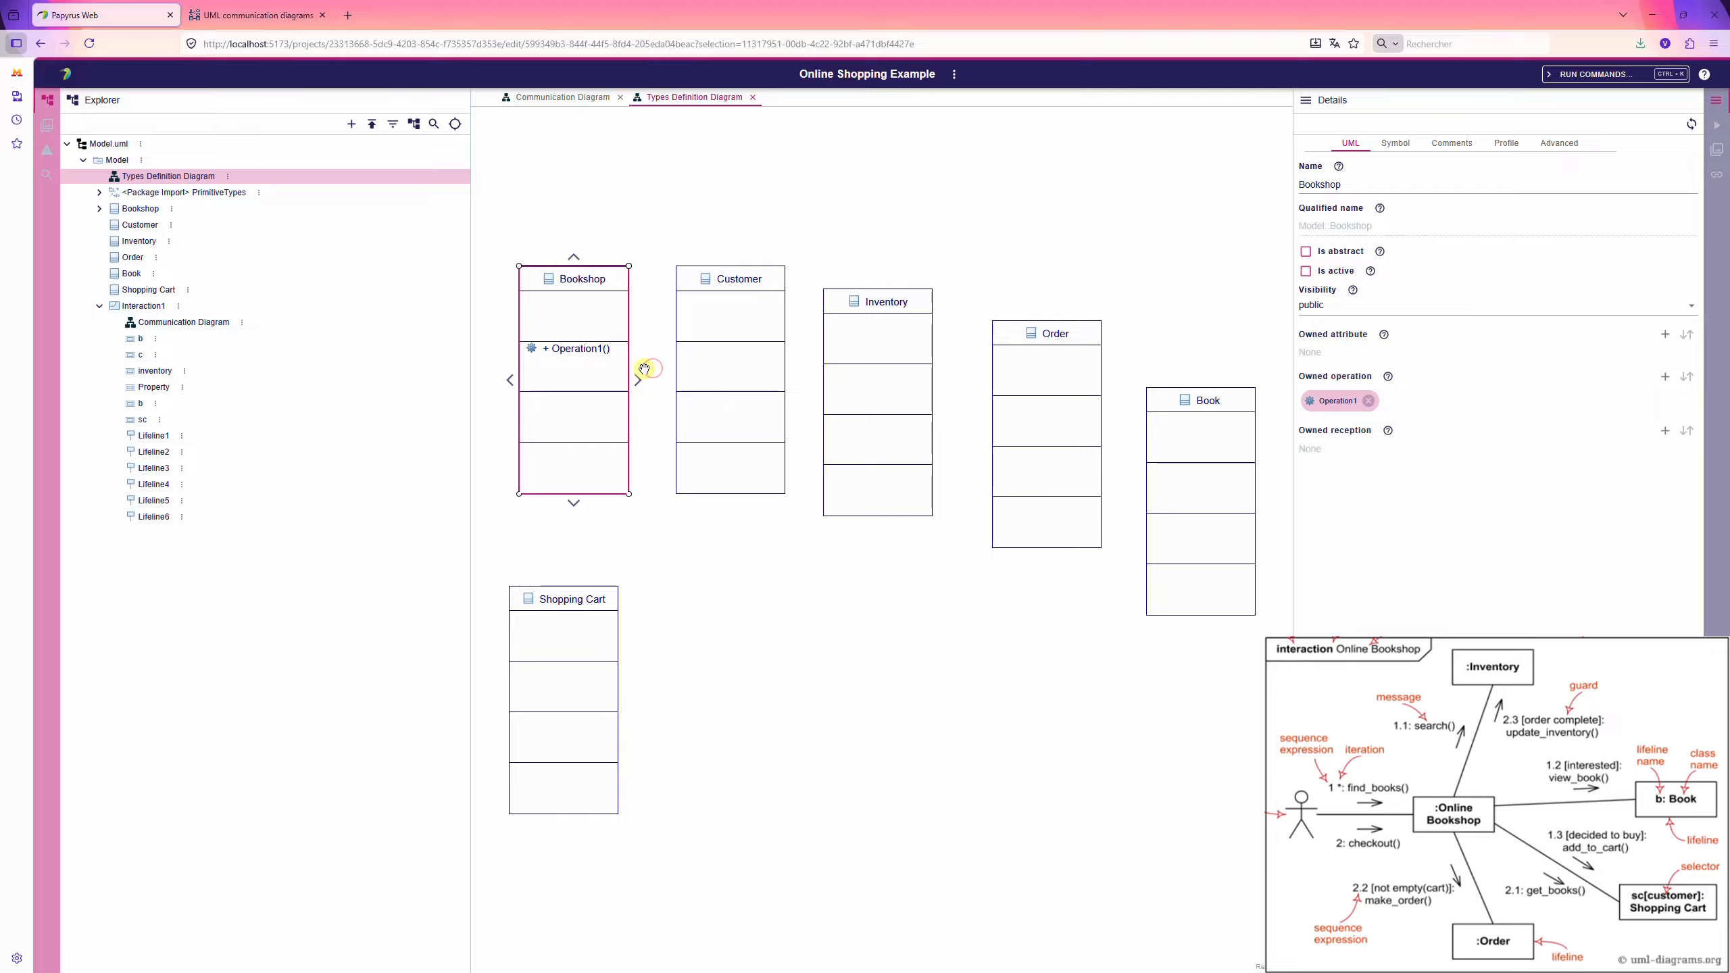
click(552, 377)
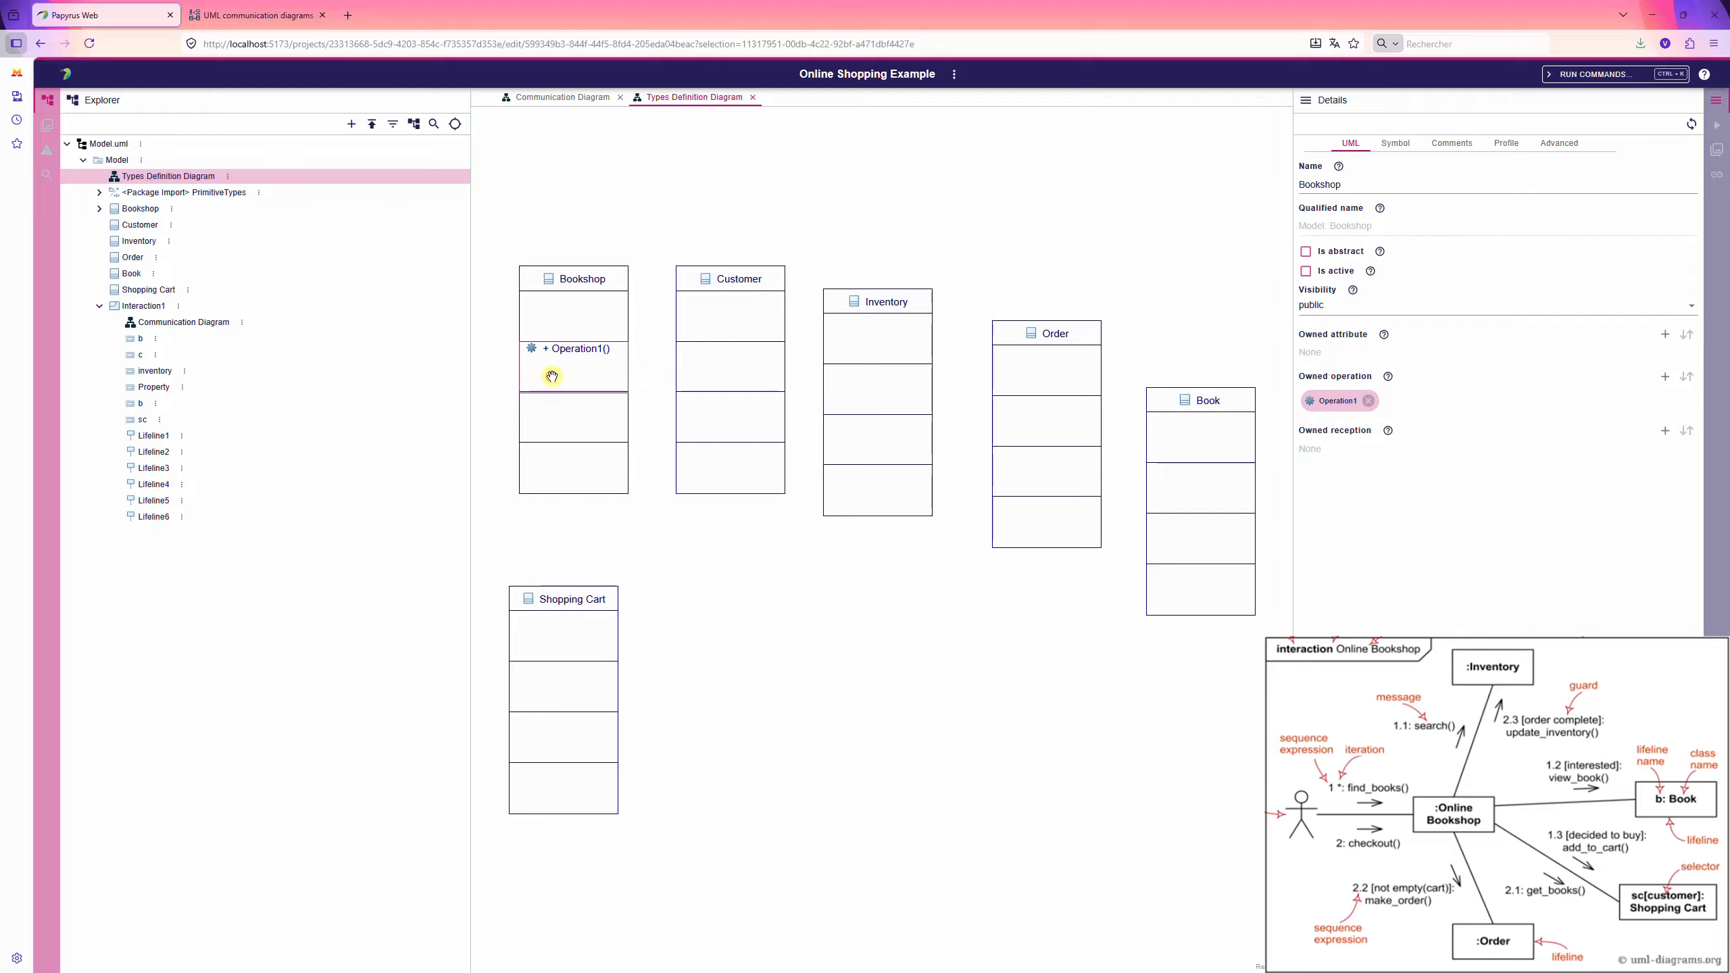
click(552, 376)
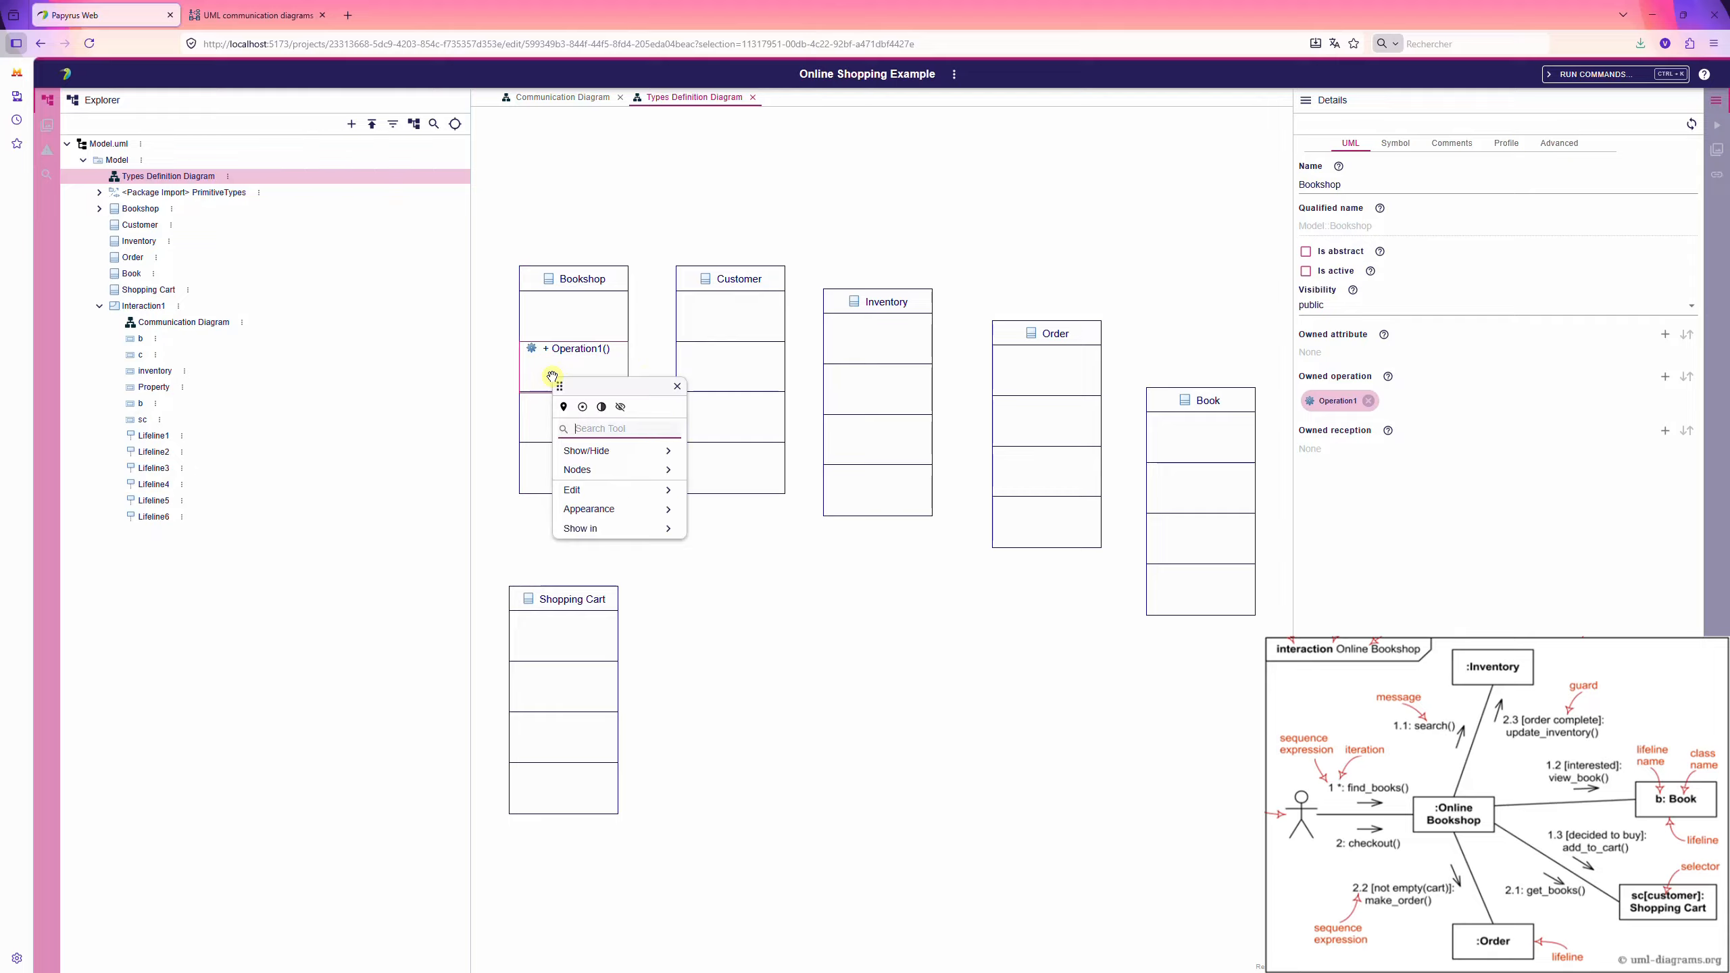
click(603, 470)
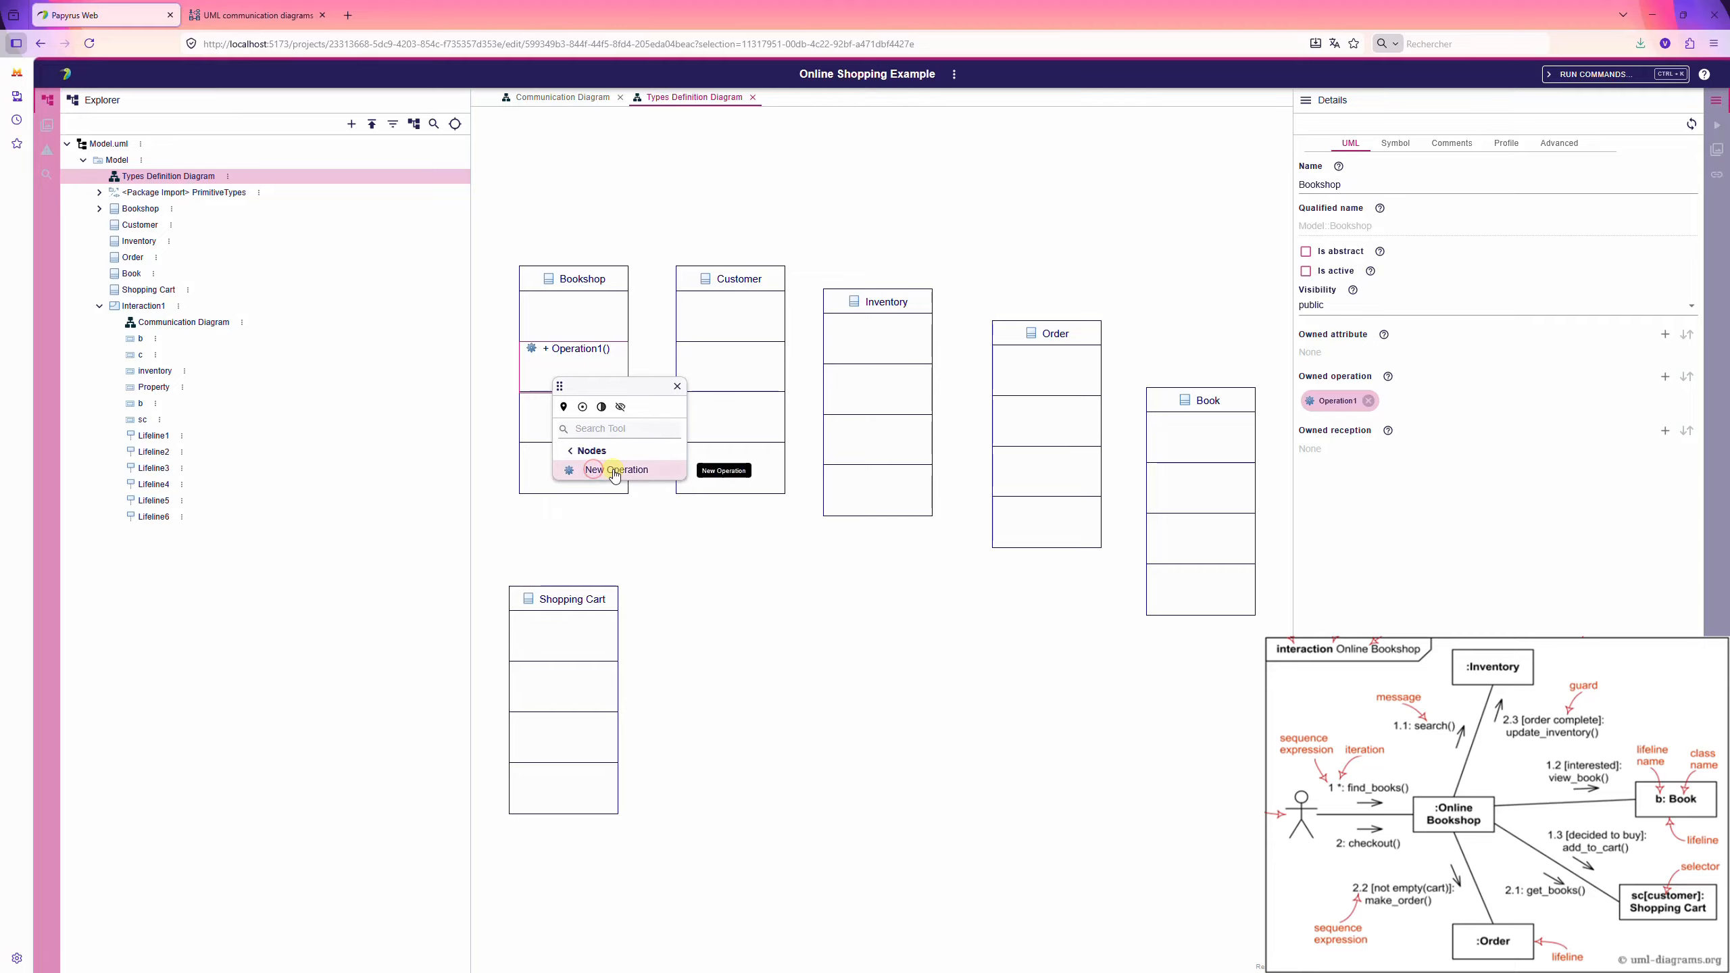
click(615, 473)
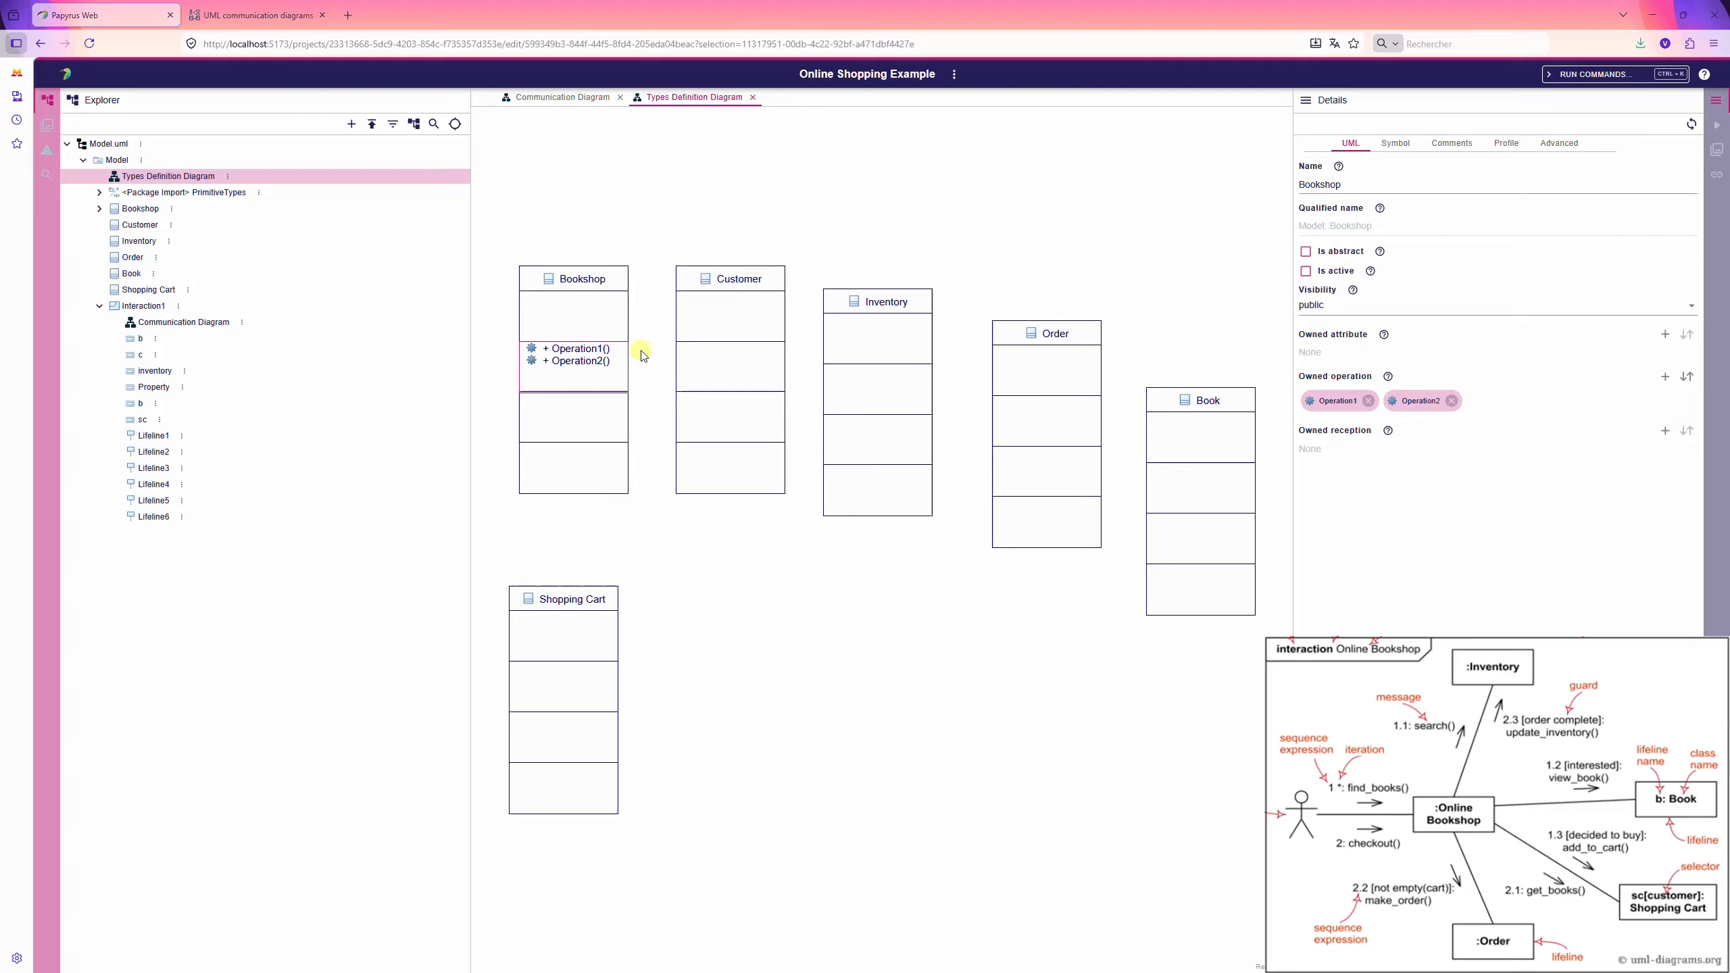
- Rename the Bookshop class's first operation to checkout and its second operation to find_book
click(566, 349)
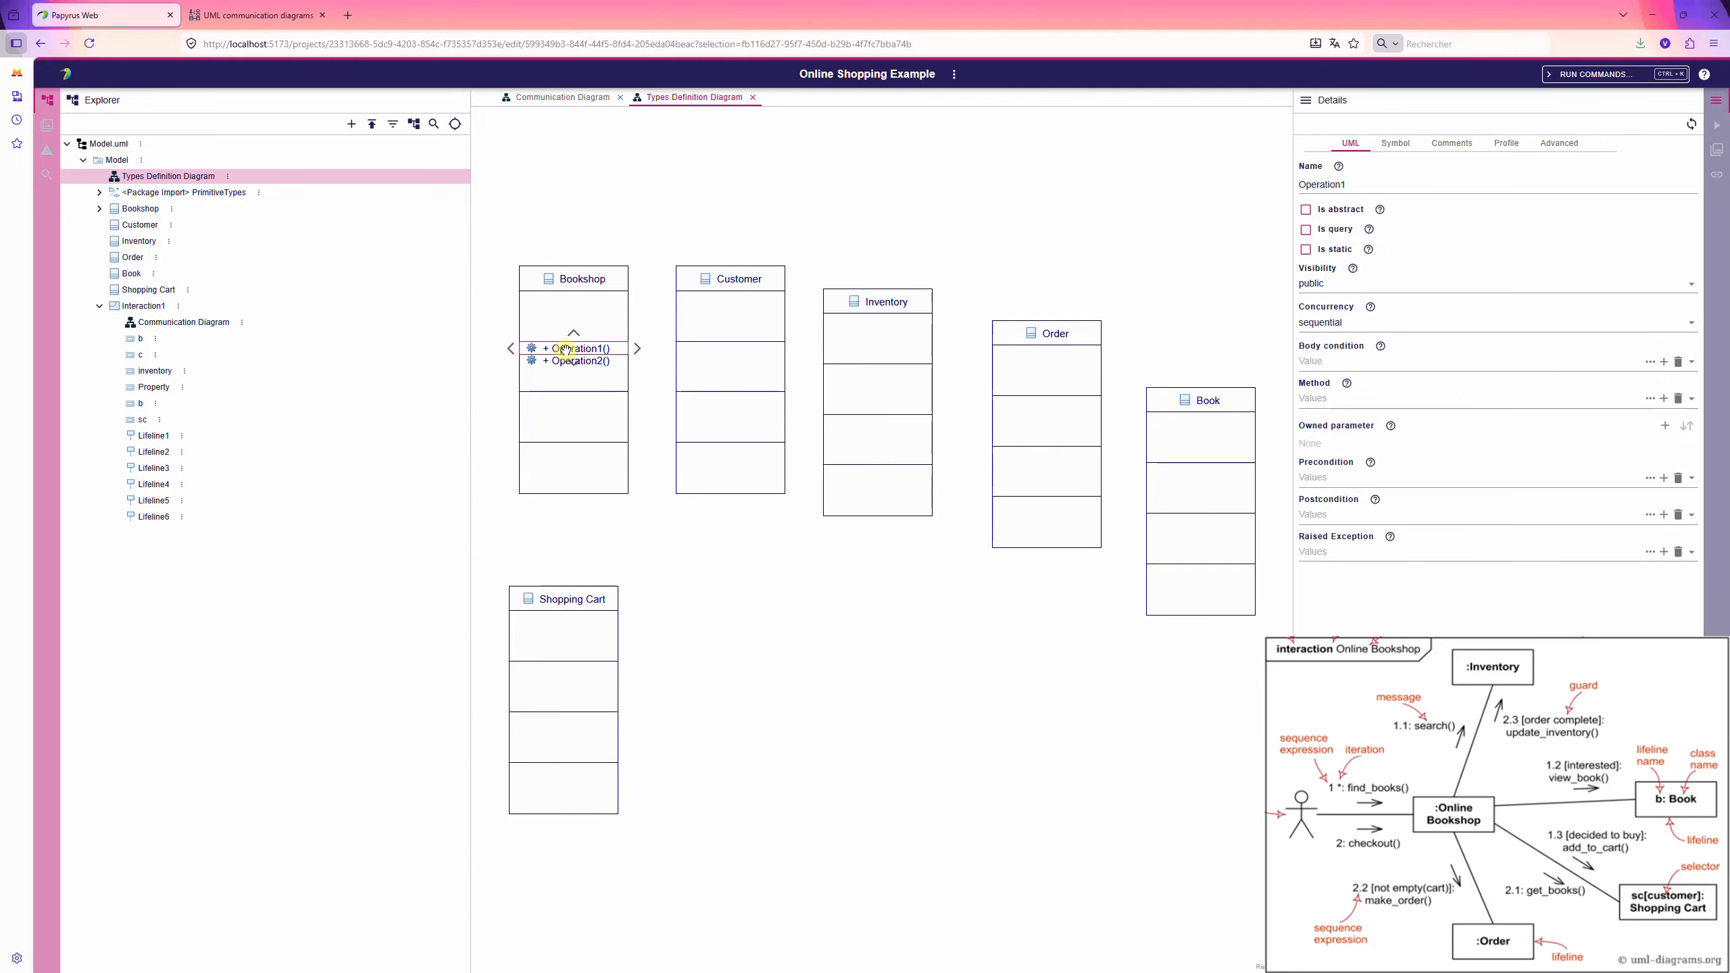
drag(1348, 182, 1270, 183)
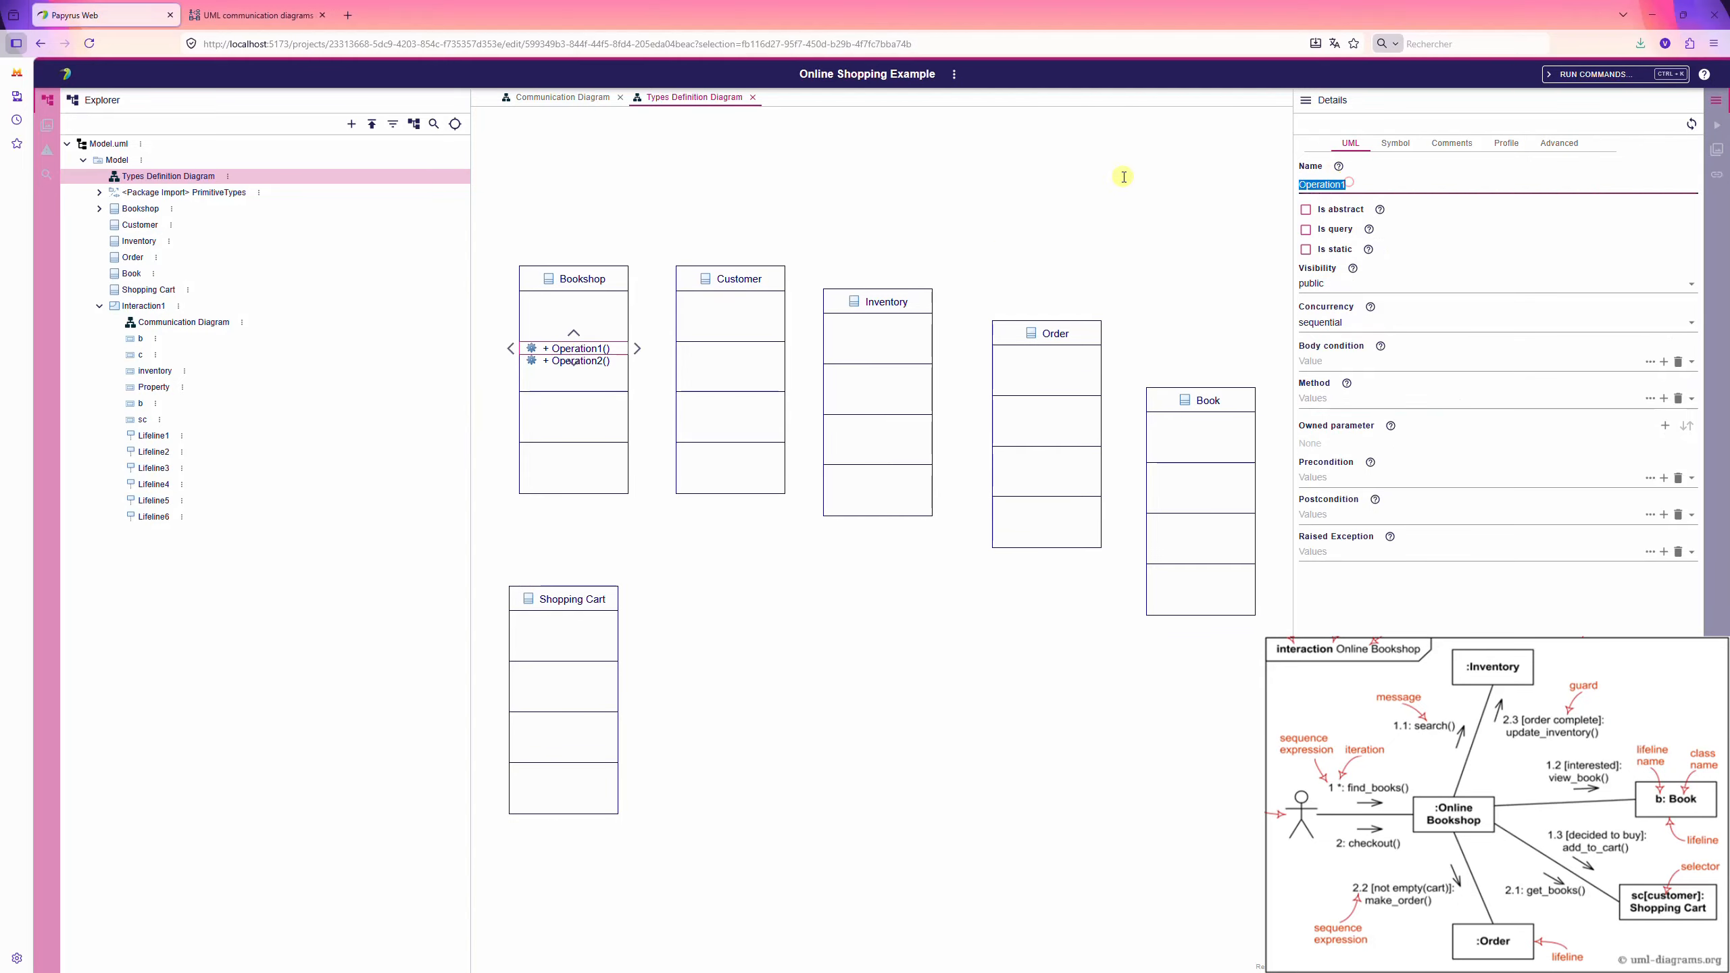
text(checkout)
click(580, 360)
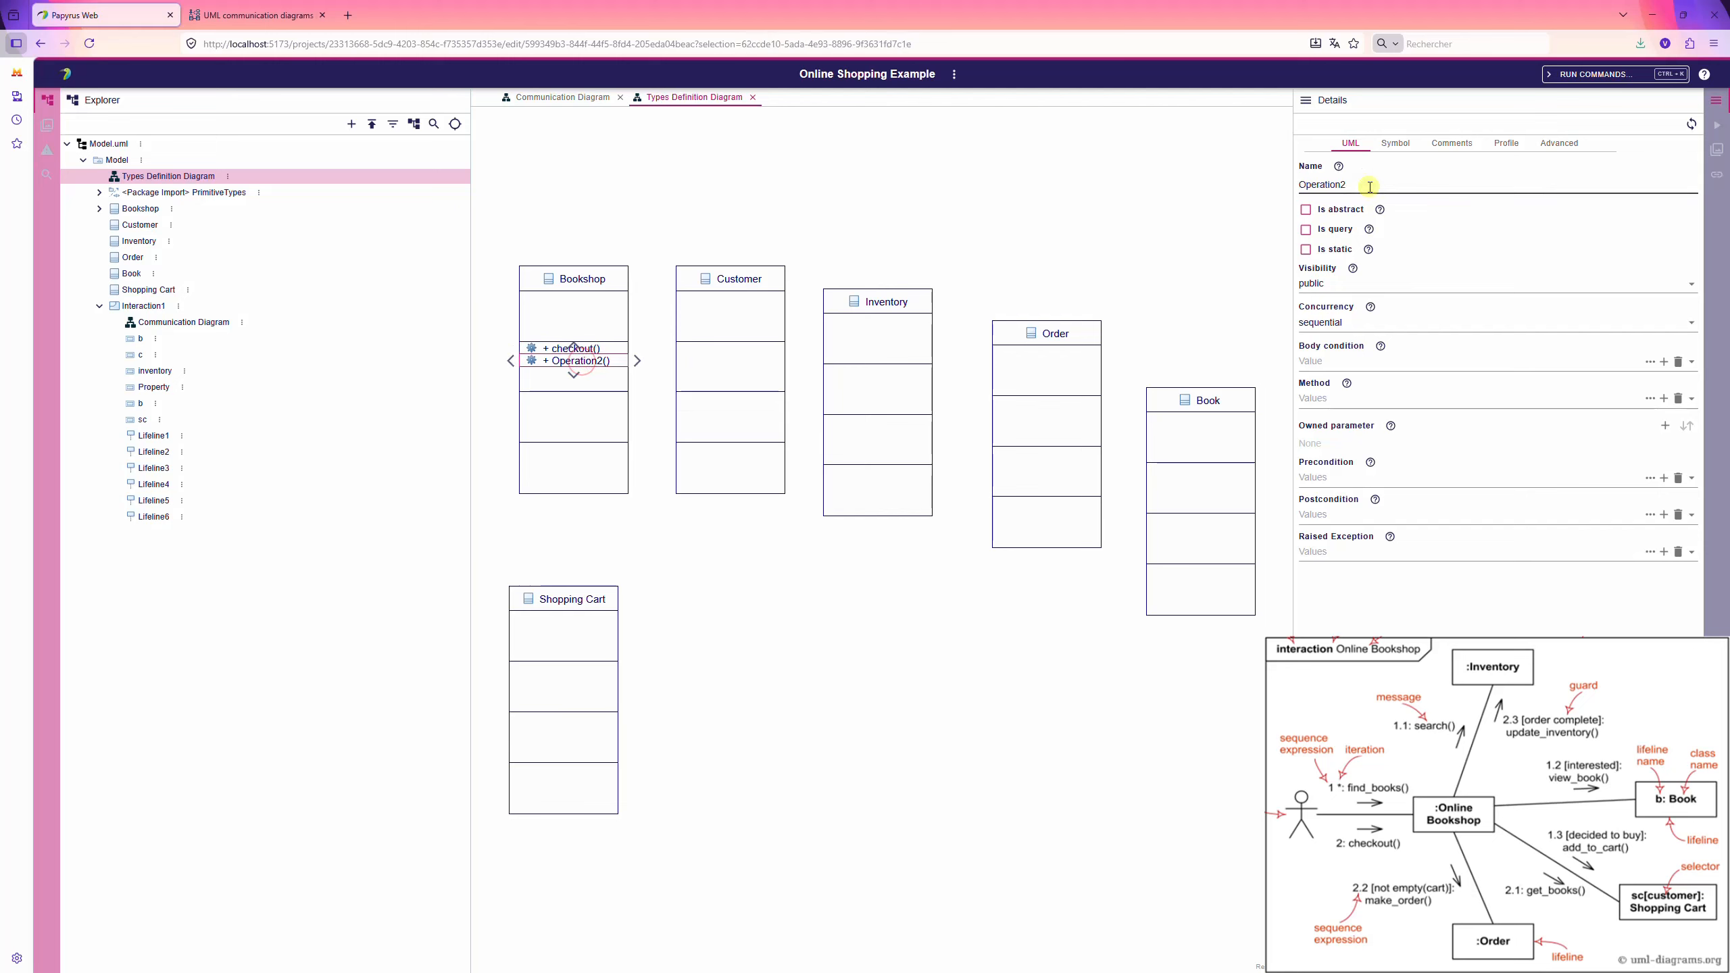
drag(1361, 182, 1177, 175)
text(find_book)
key(Return)
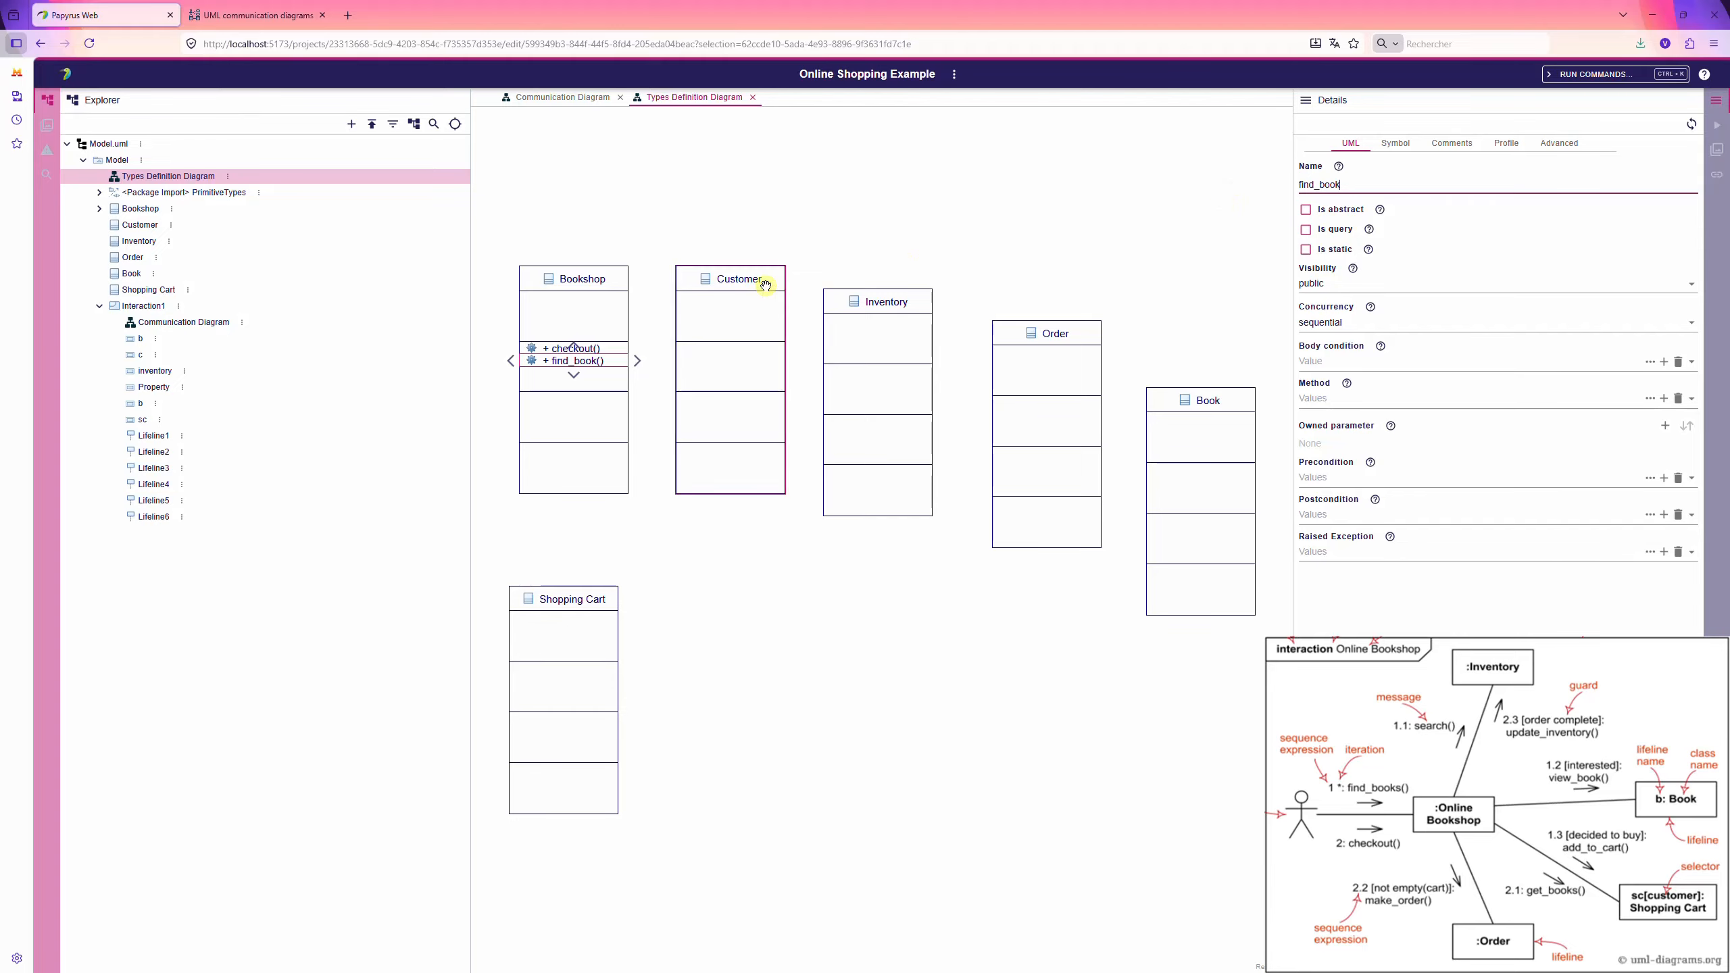
- Add an operation to the Inventory class and name it search
click(875, 313)
click(870, 371)
click(899, 457)
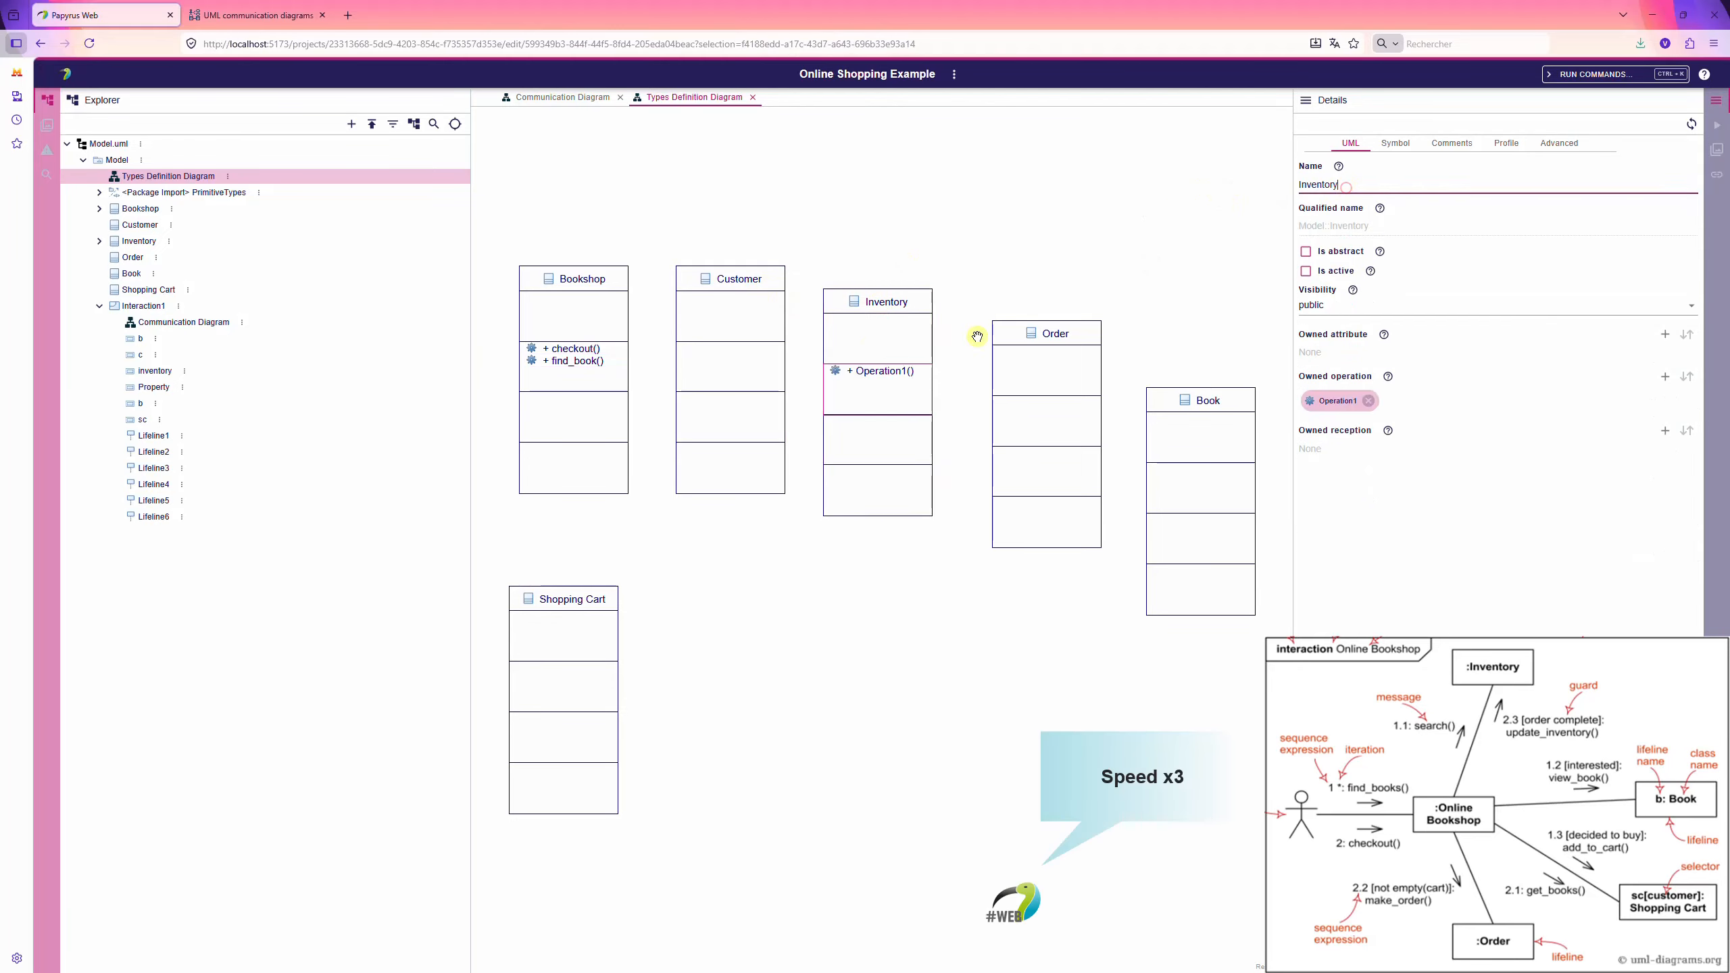
text(search)
key(Return)
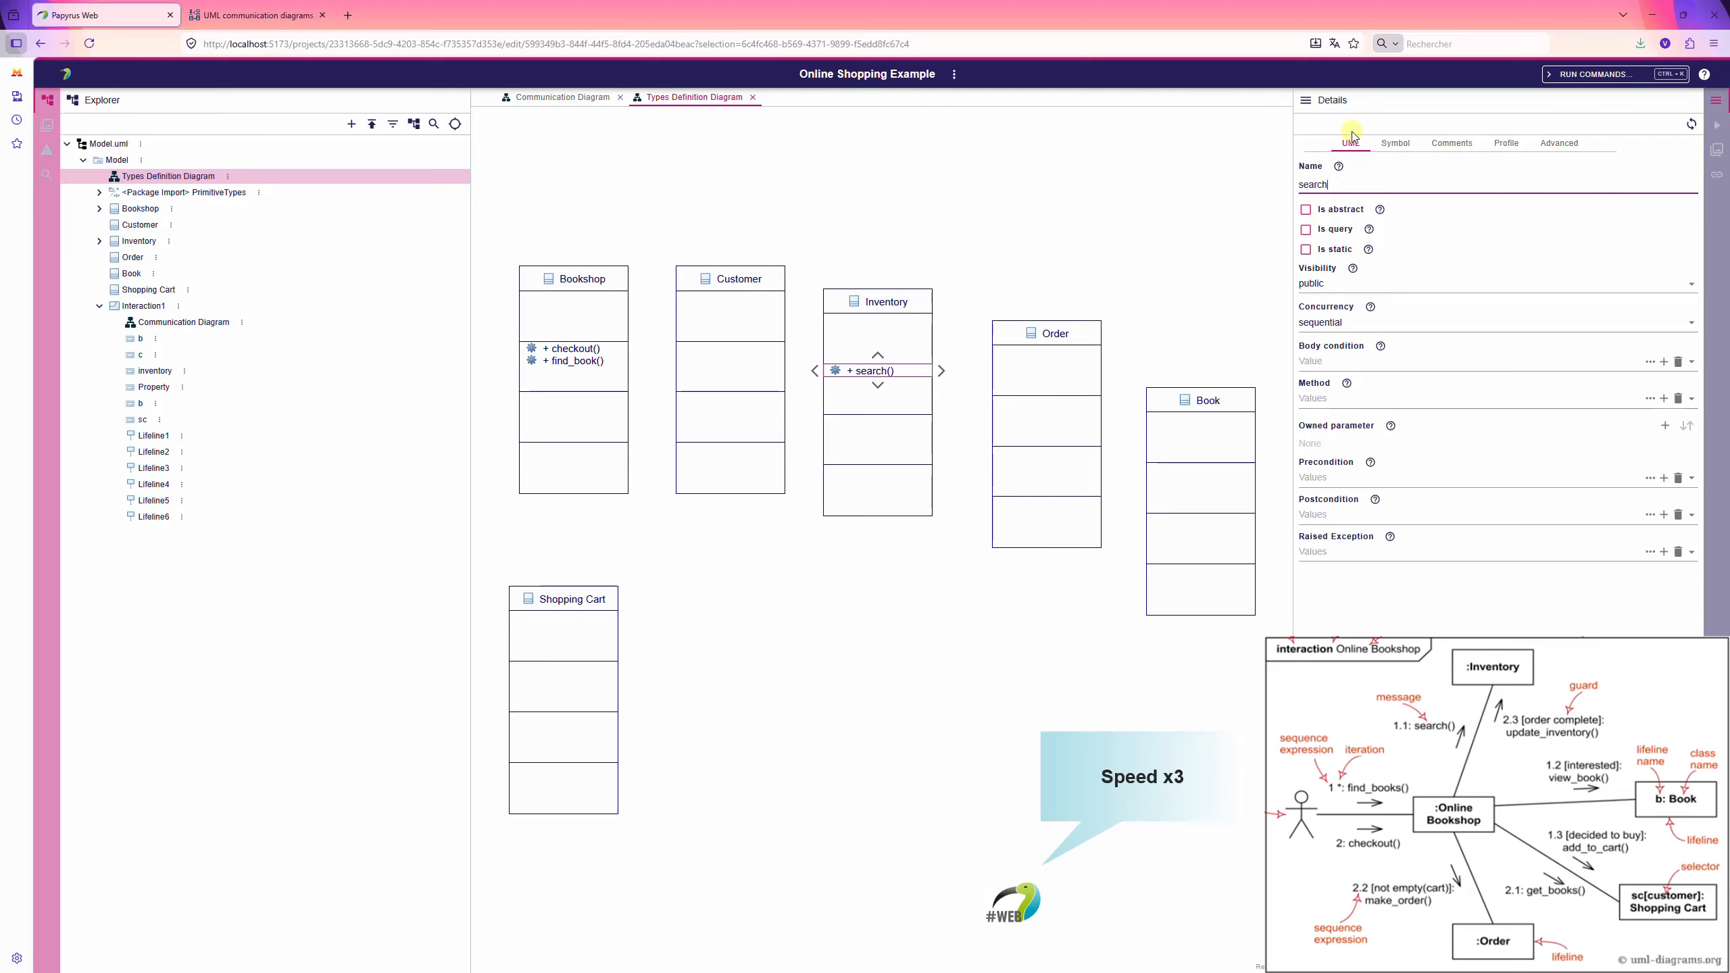
- Add a second operation to the Inventory class and name it update_inventory
click(889, 409)
click(905, 457)
click(899, 383)
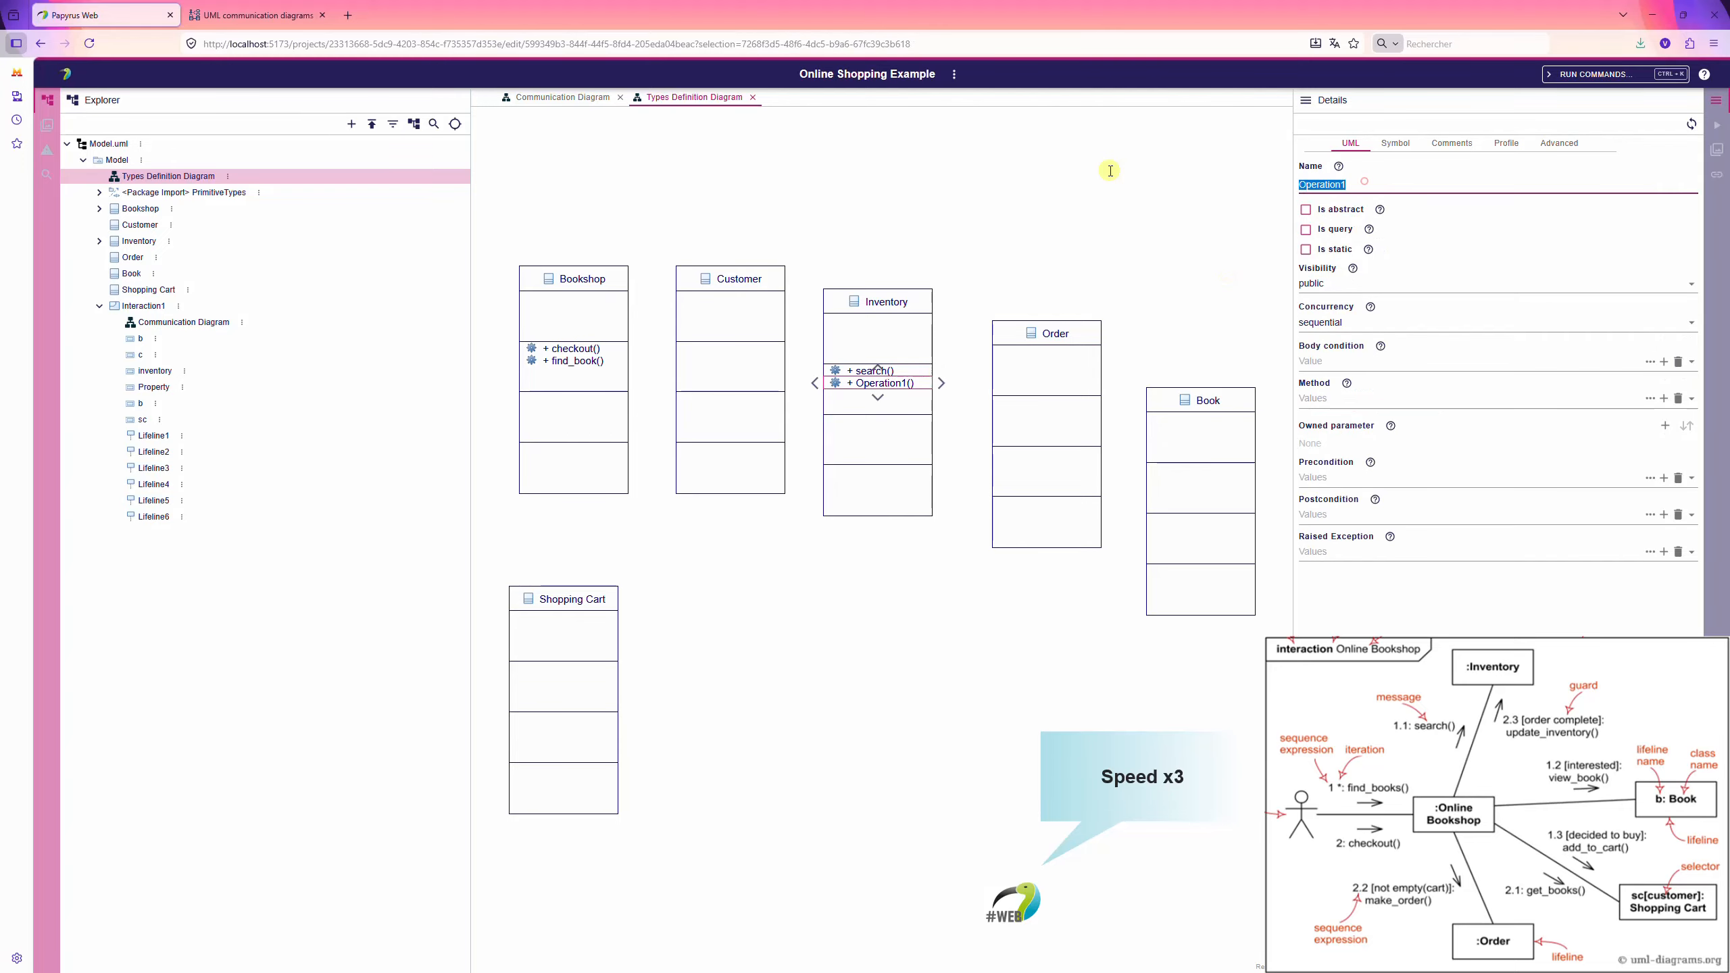
text(update_inventory)
key(Return)
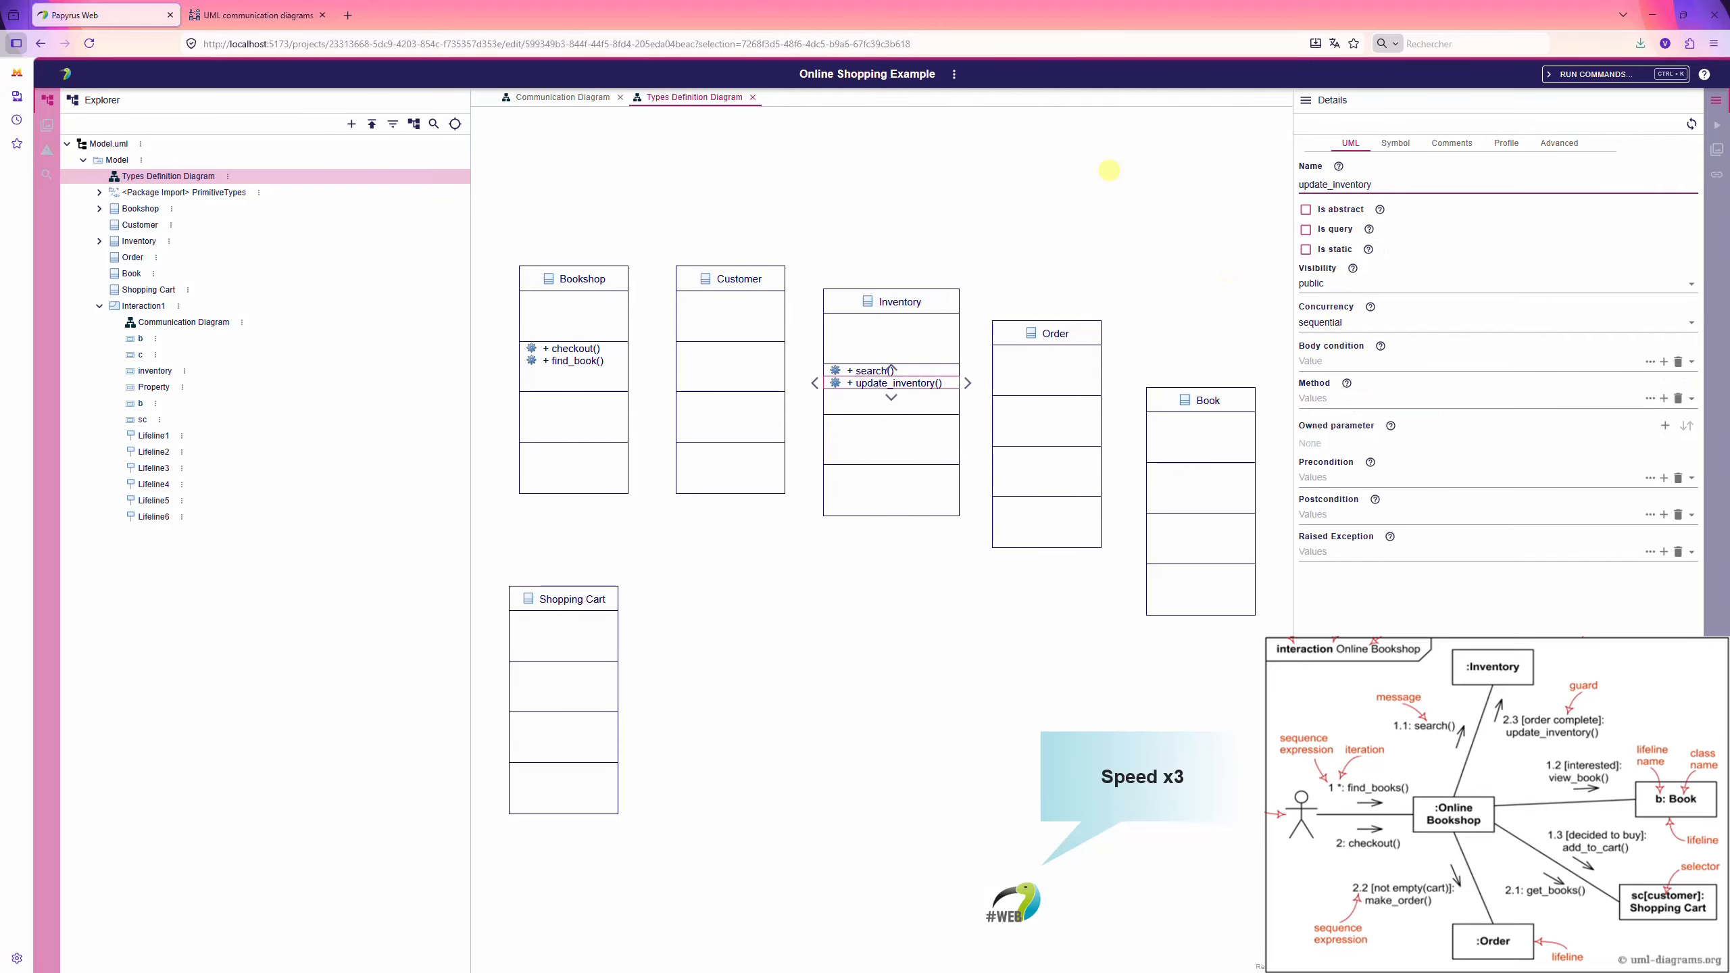
- Add an operation to the Book class and name it view_book
click(1198, 399)
click(1227, 471)
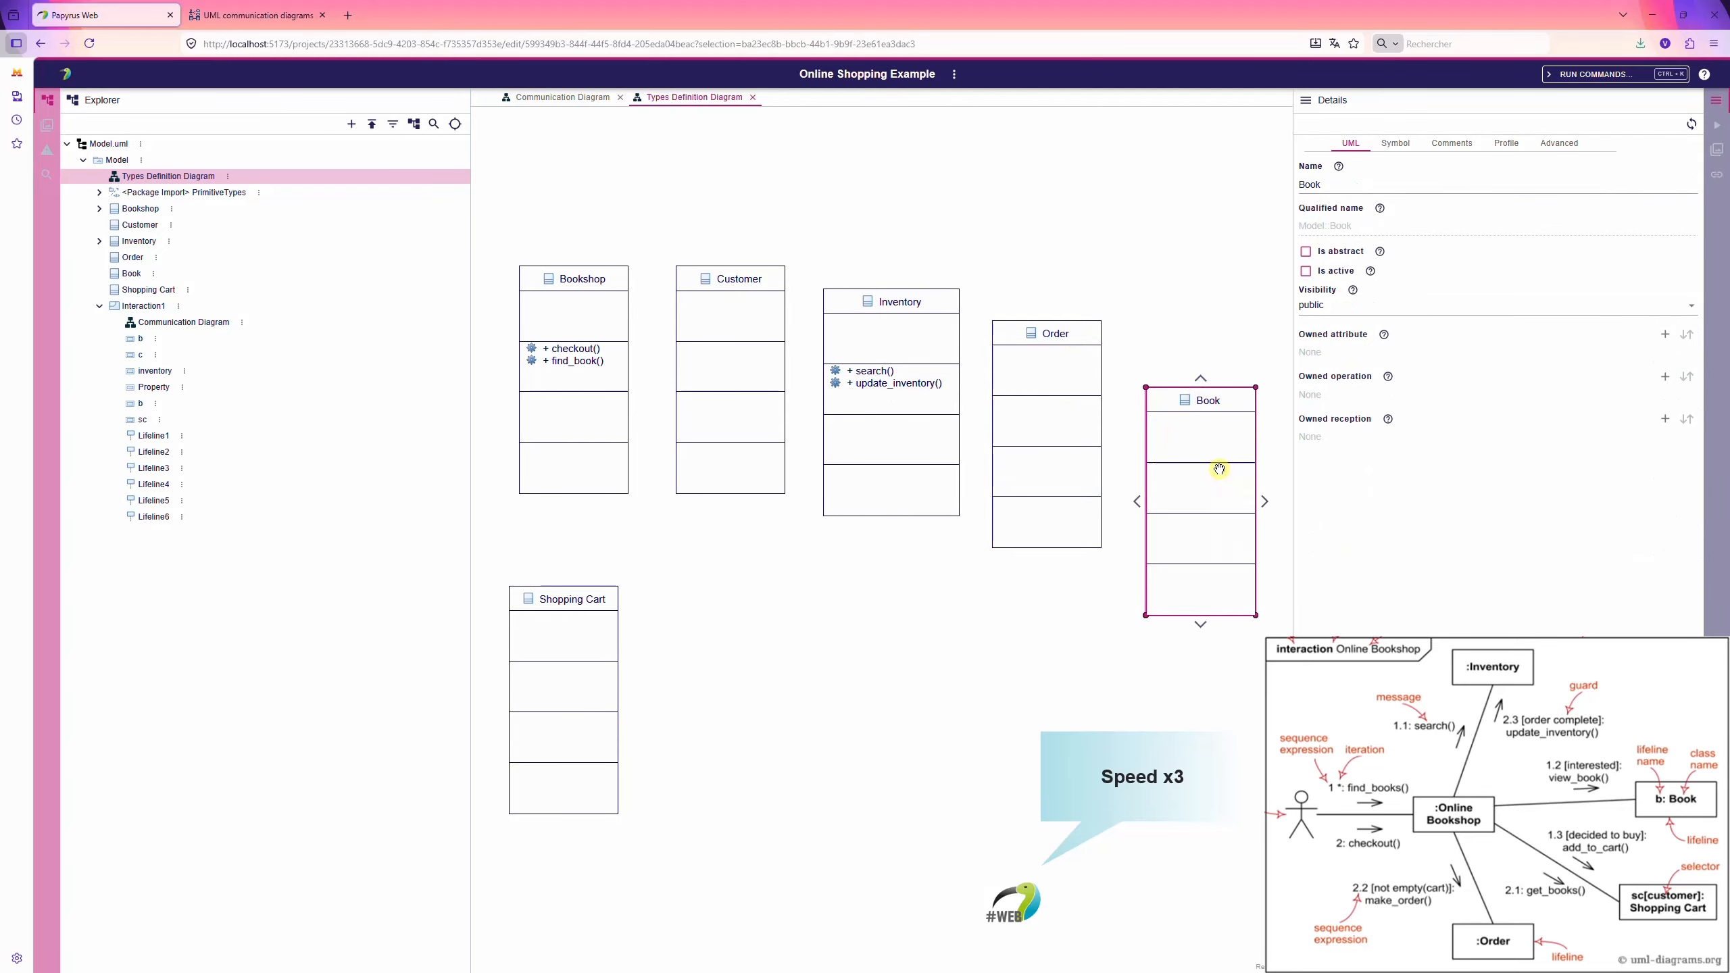
click(1219, 469)
click(1361, 189)
key(ctrl+a)
key(BackSpace)
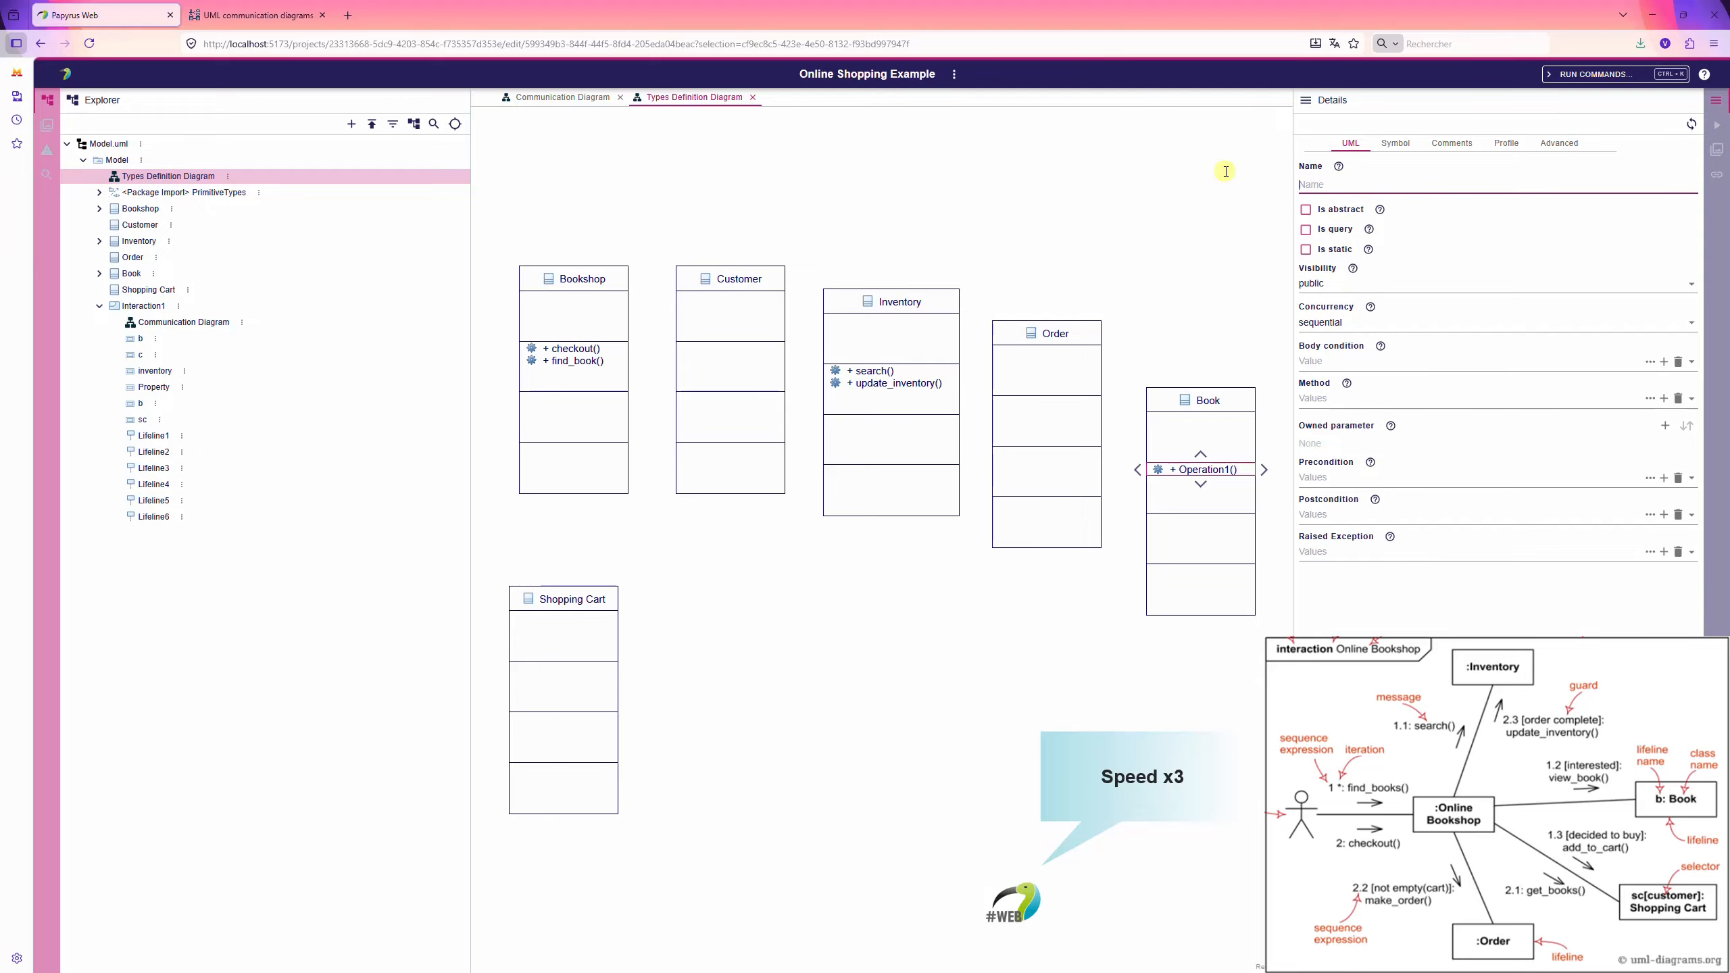
text(view_book)
key(Return)
- Add an operation to the Shopping Cart class and name it add_to_cart
click(565, 599)
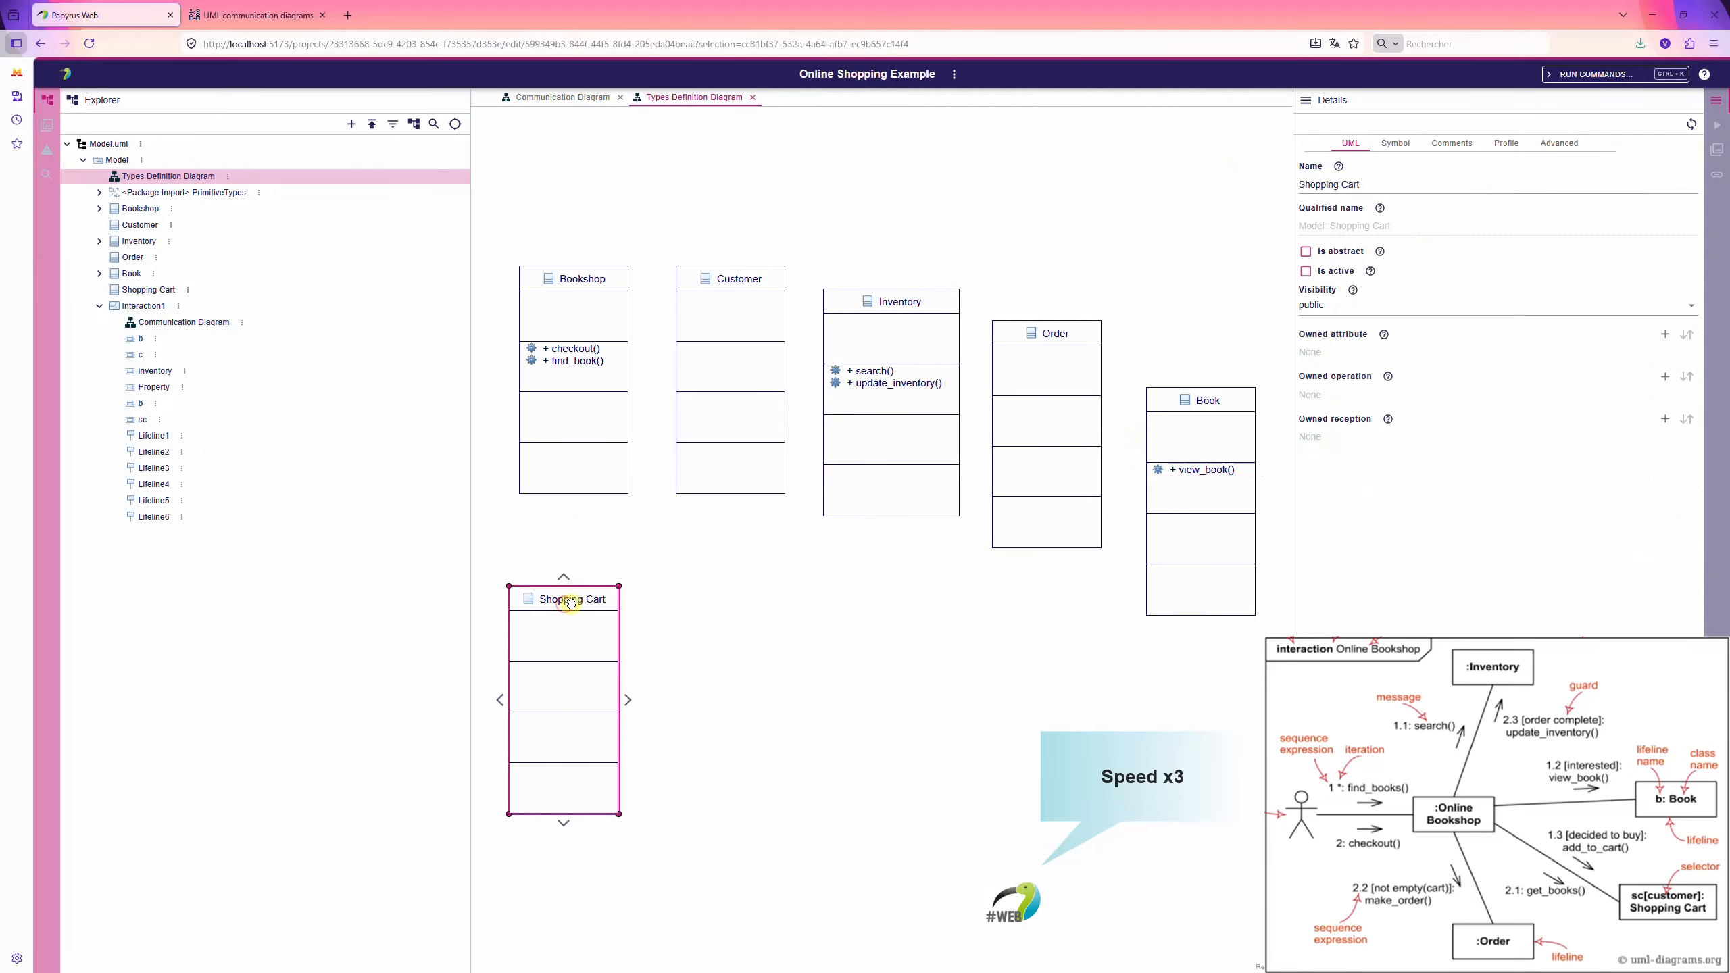
click(636, 679)
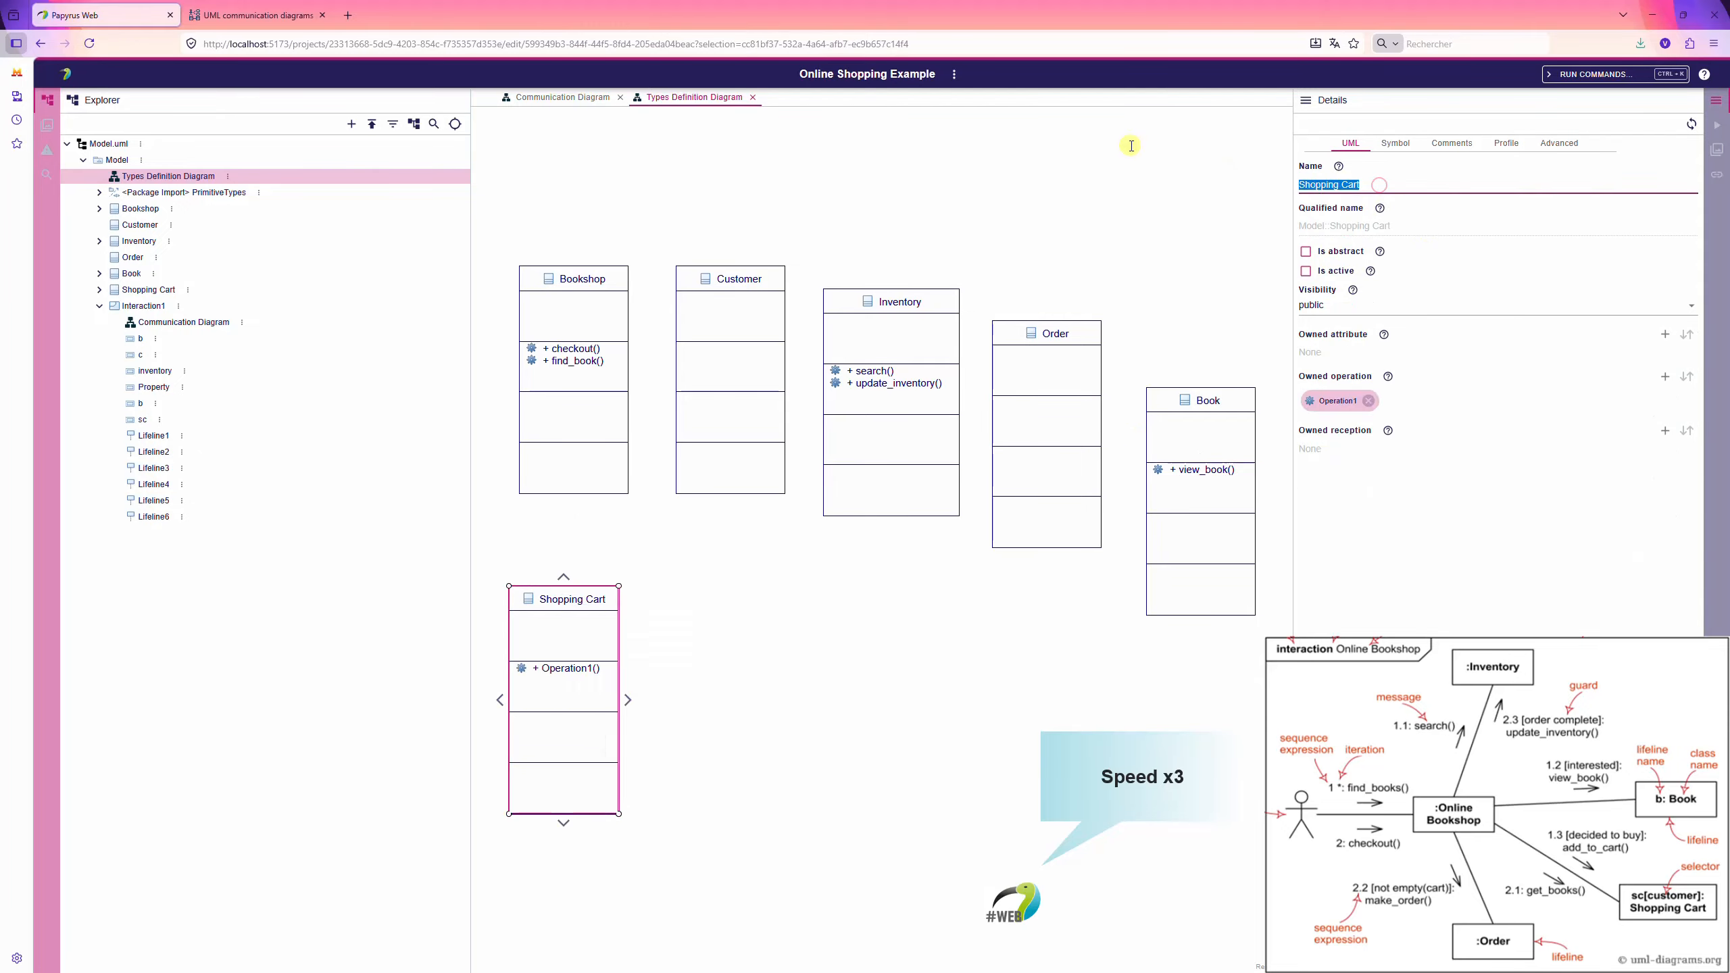
text(add_to_cart)
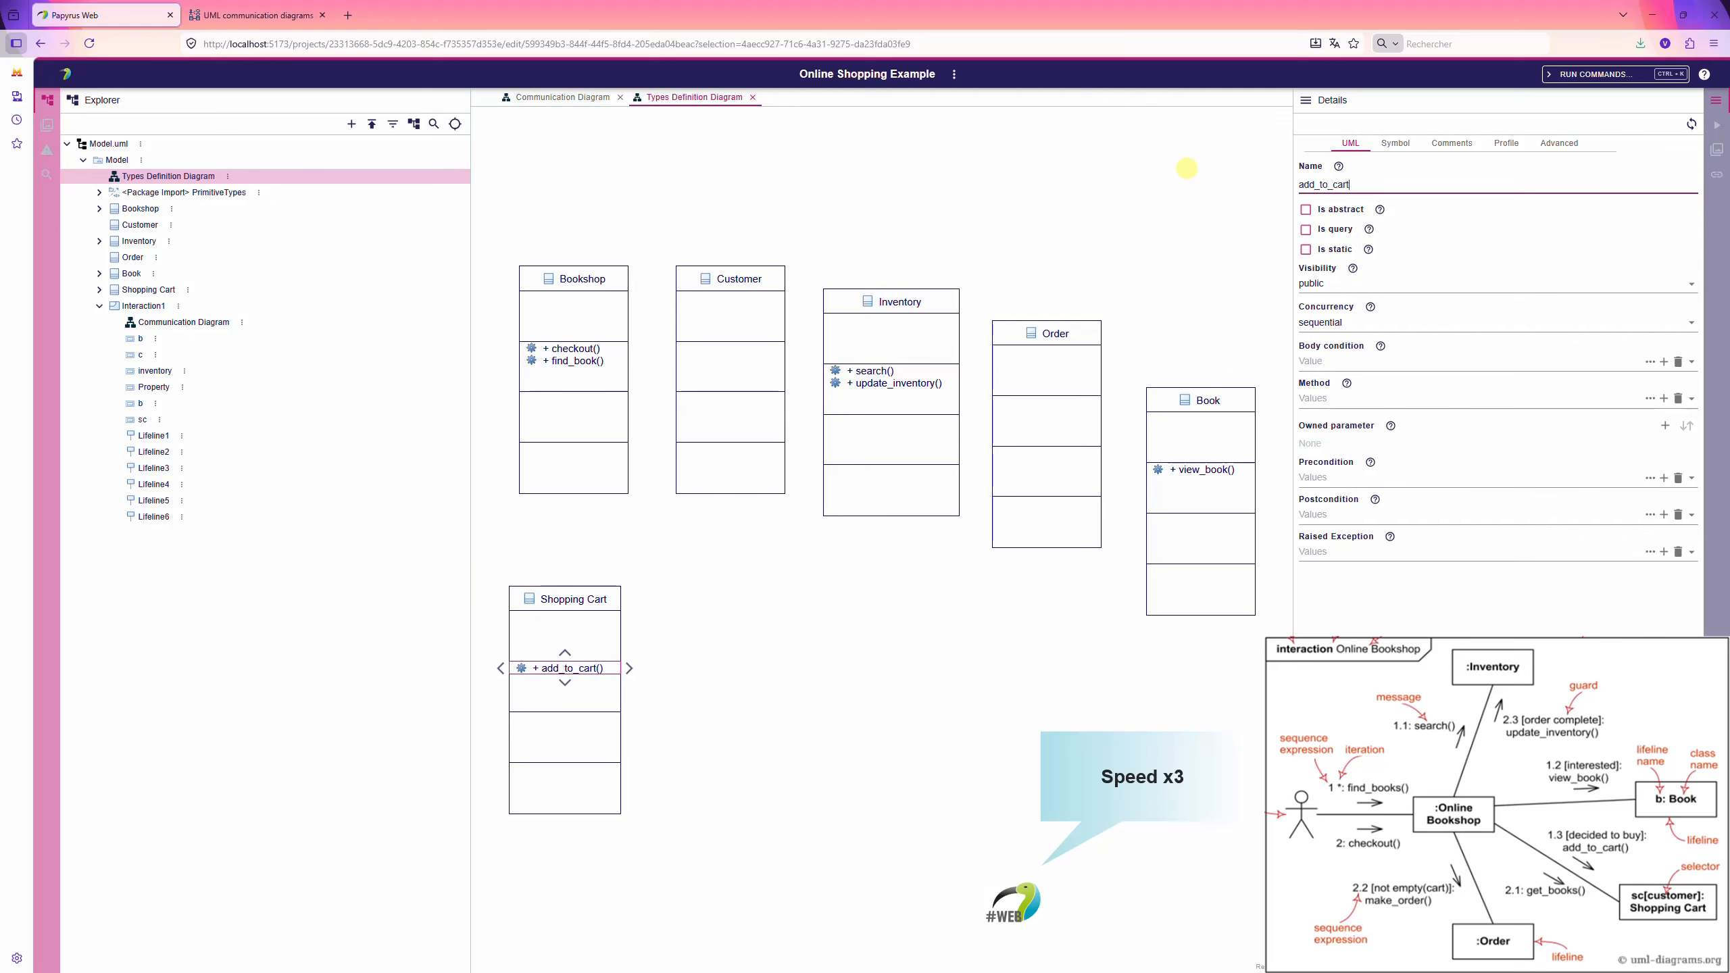
- Add a second operation to the Shopping Cart class and name it get_books
right_click(578, 597)
click(635, 680)
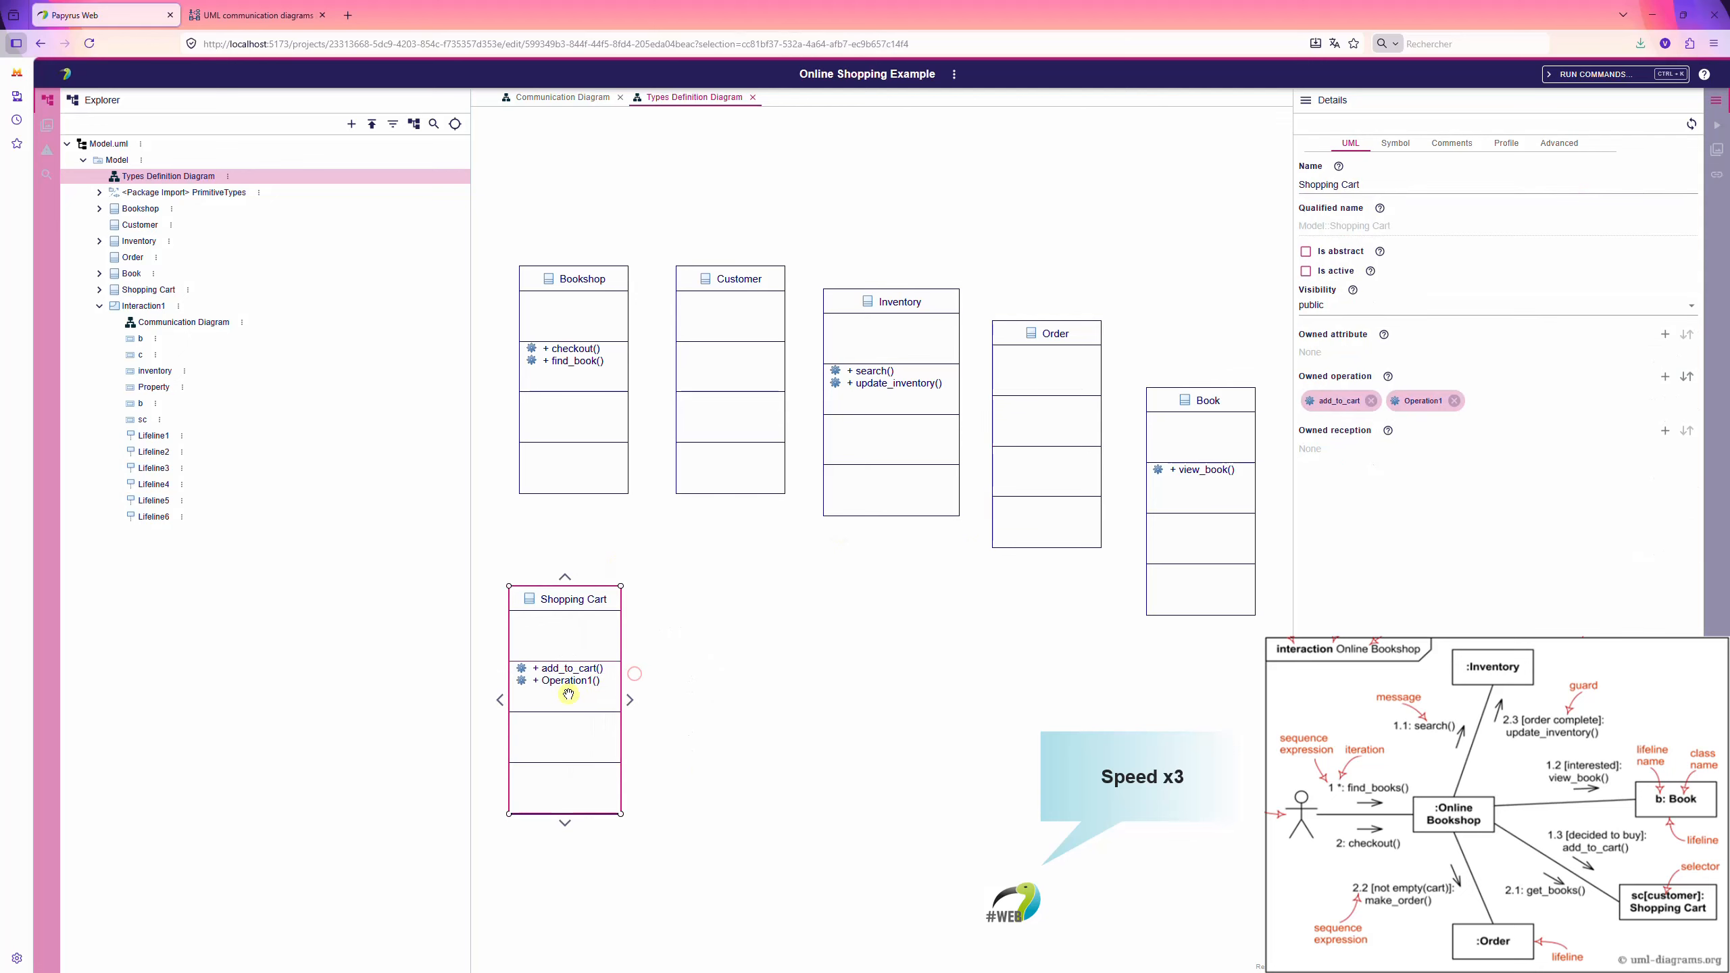
click(568, 685)
drag(1515, 179, 1181, 180)
text(get_books)
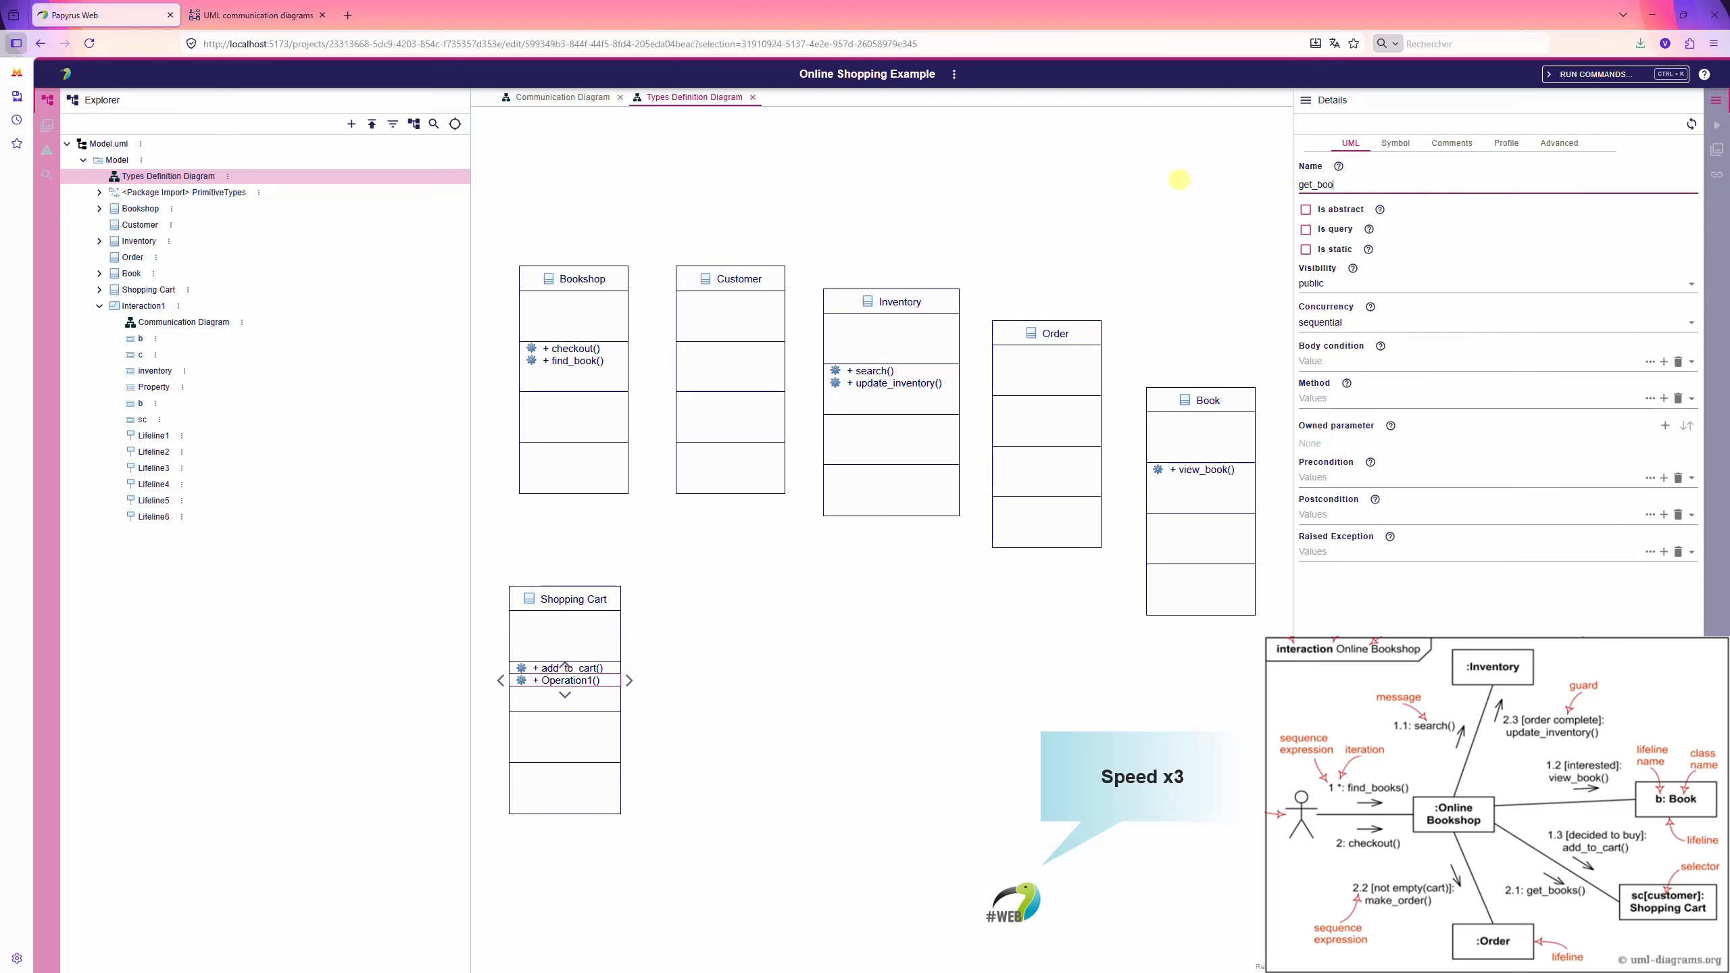
- Add an operation to the Order class and name it make_order
right_click(1067, 332)
click(1120, 414)
click(1068, 407)
drag(1356, 186, 1135, 167)
text(make_order)
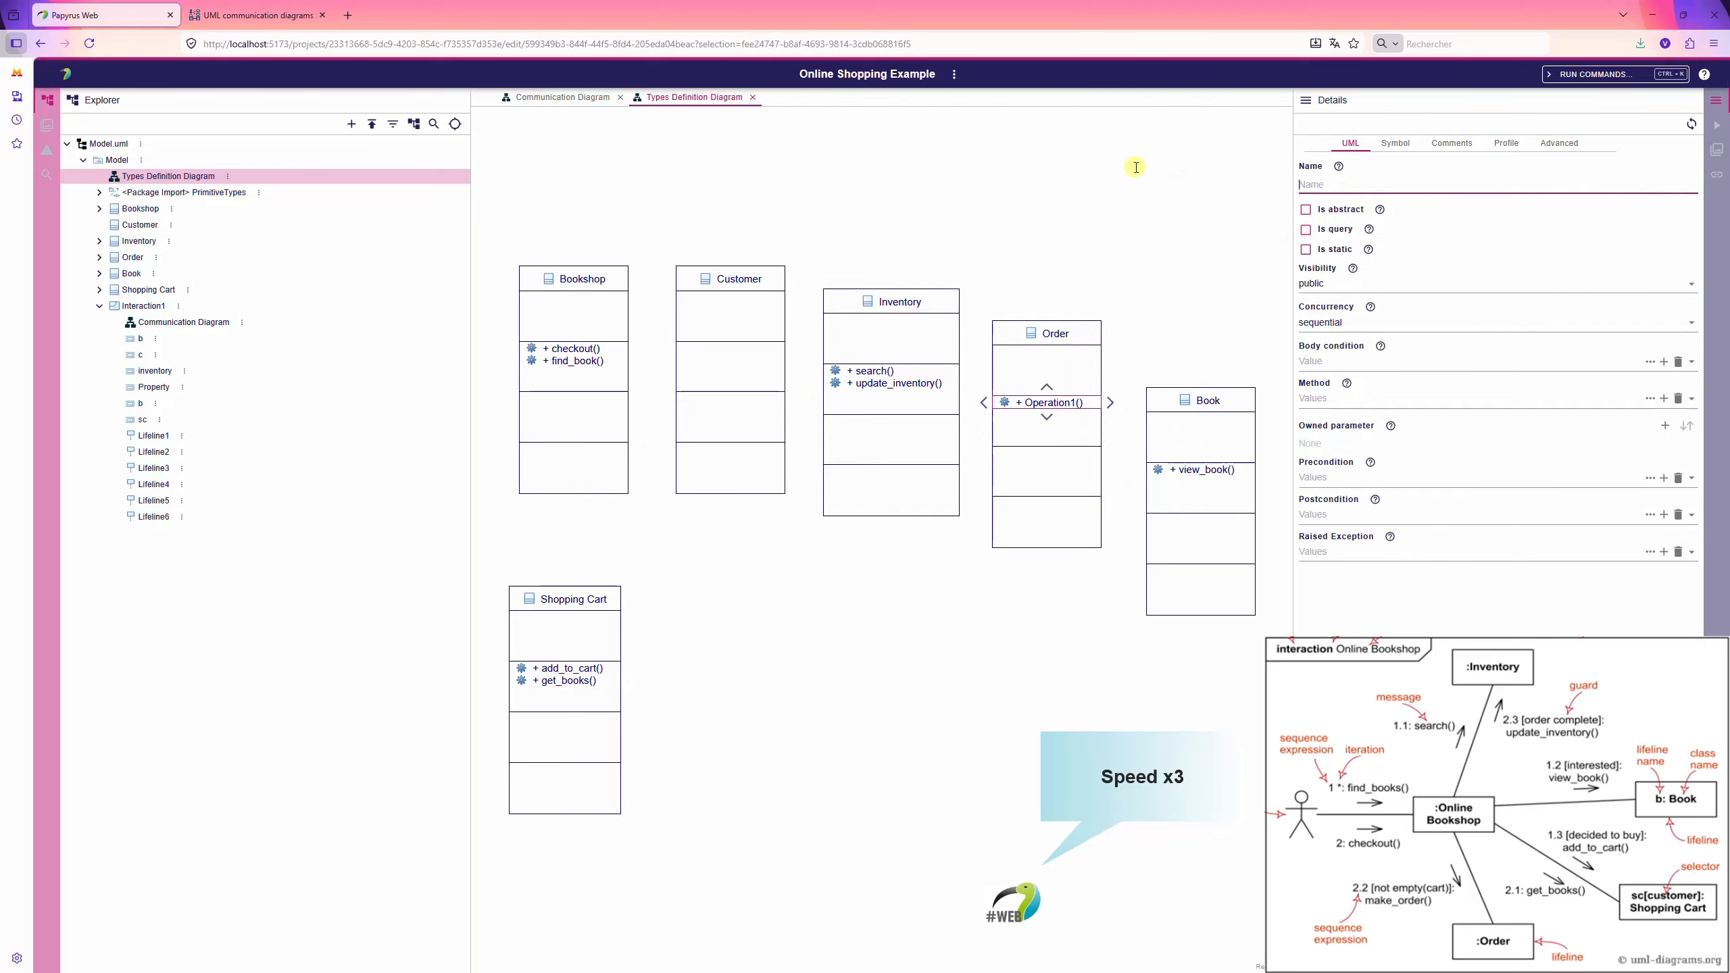
key(Return)
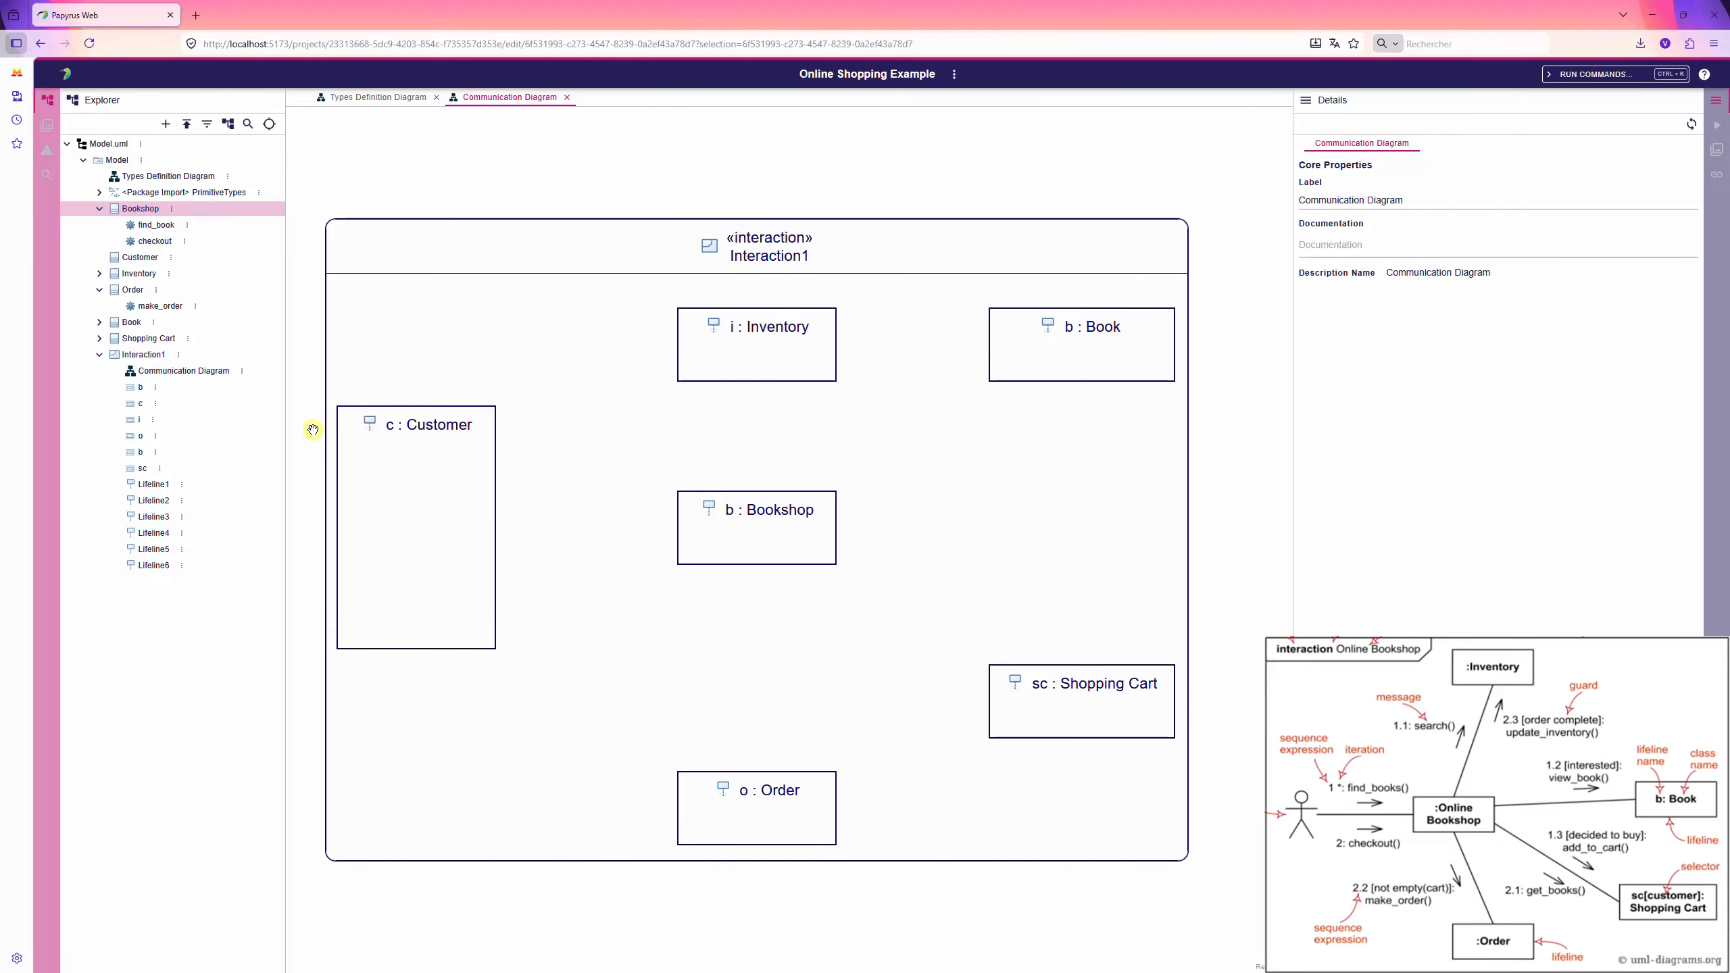
- Draw a message from the Customer lifeline to the Bookshop lifeline and set its signature to the find_book operation
click(433, 427)
drag(506, 526, 688, 533)
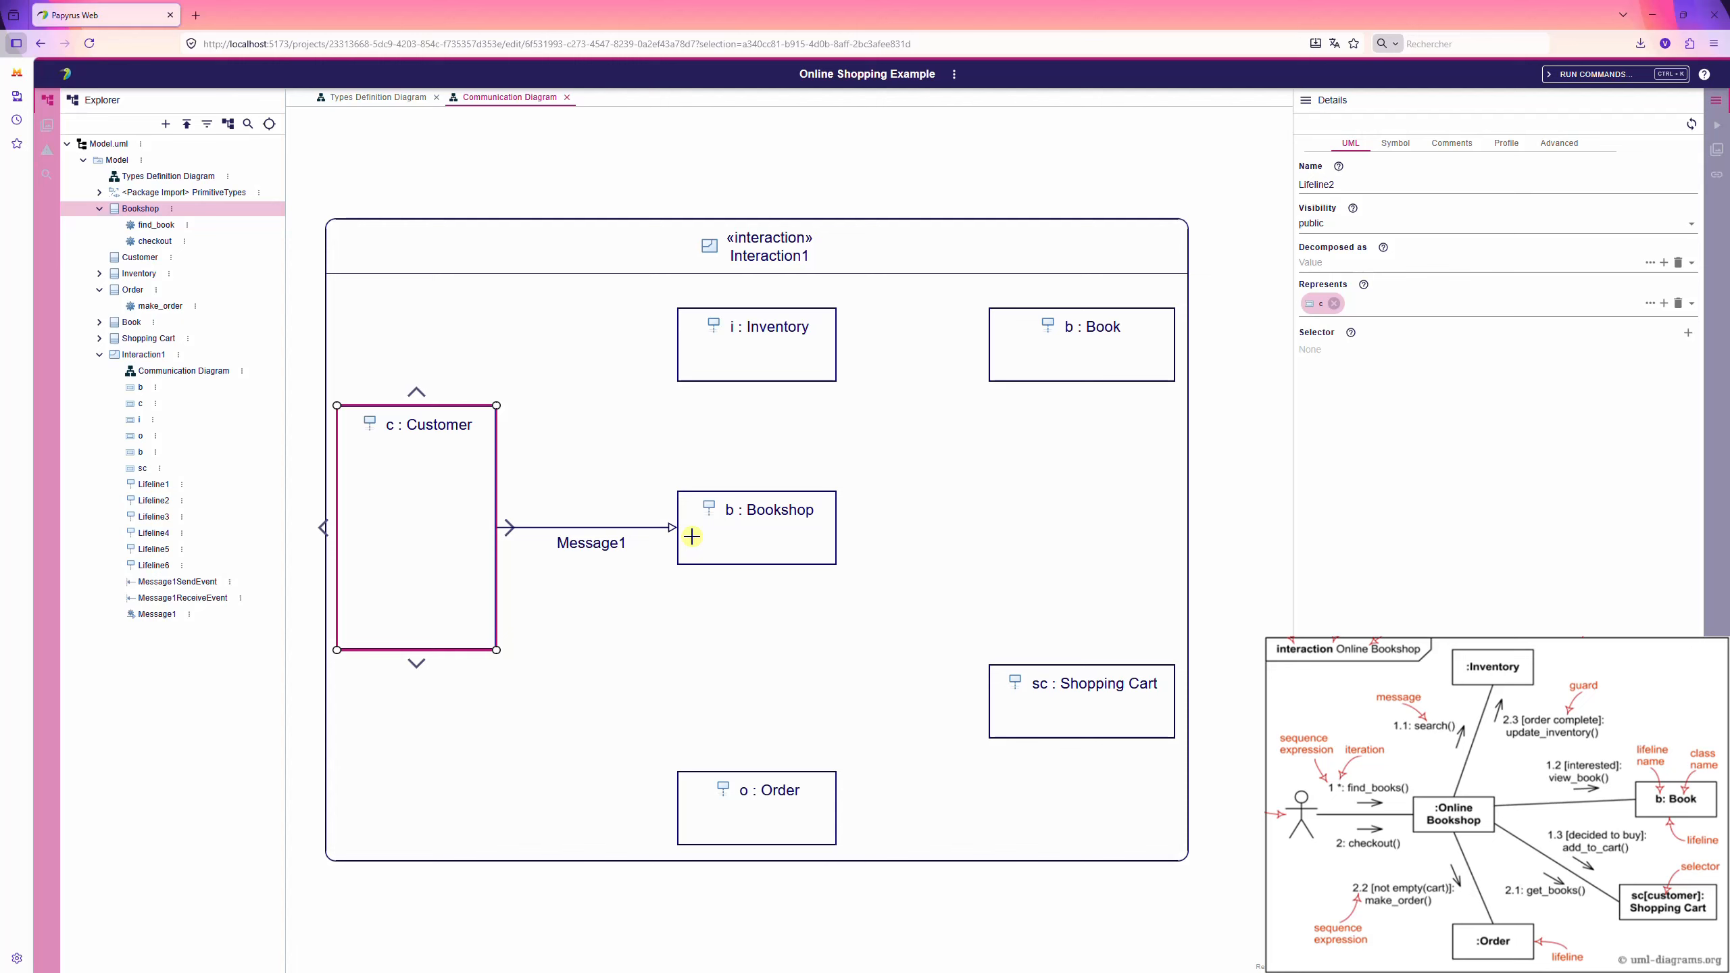
click(576, 529)
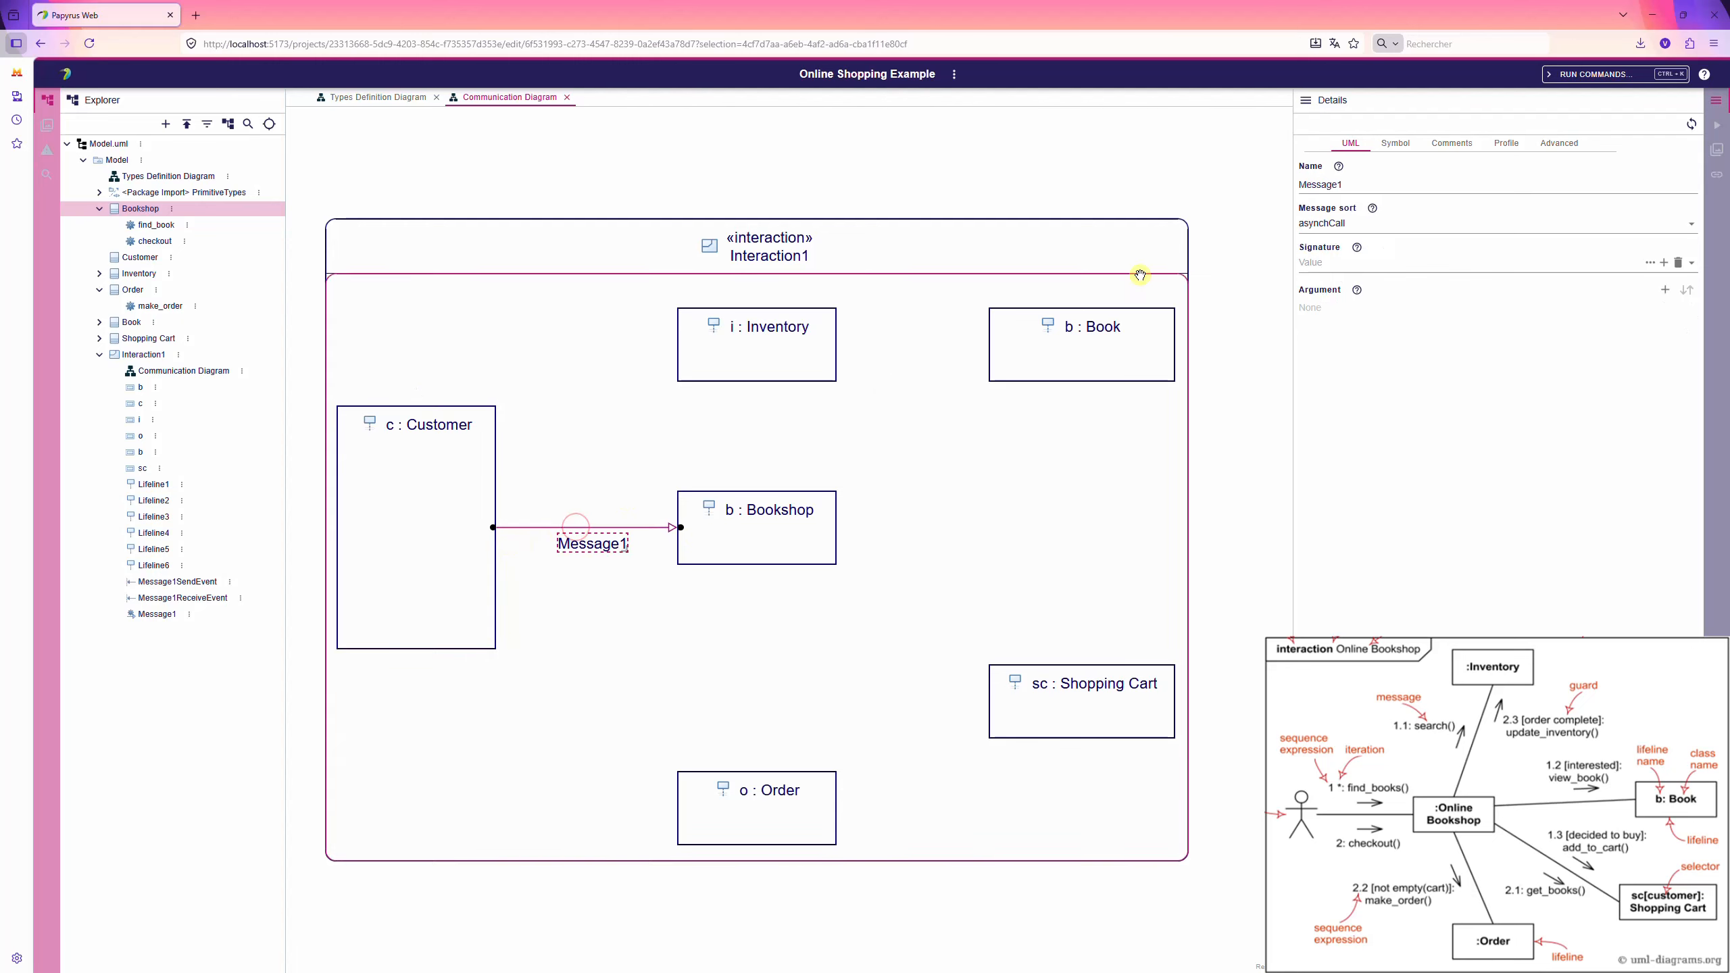
click(1349, 262)
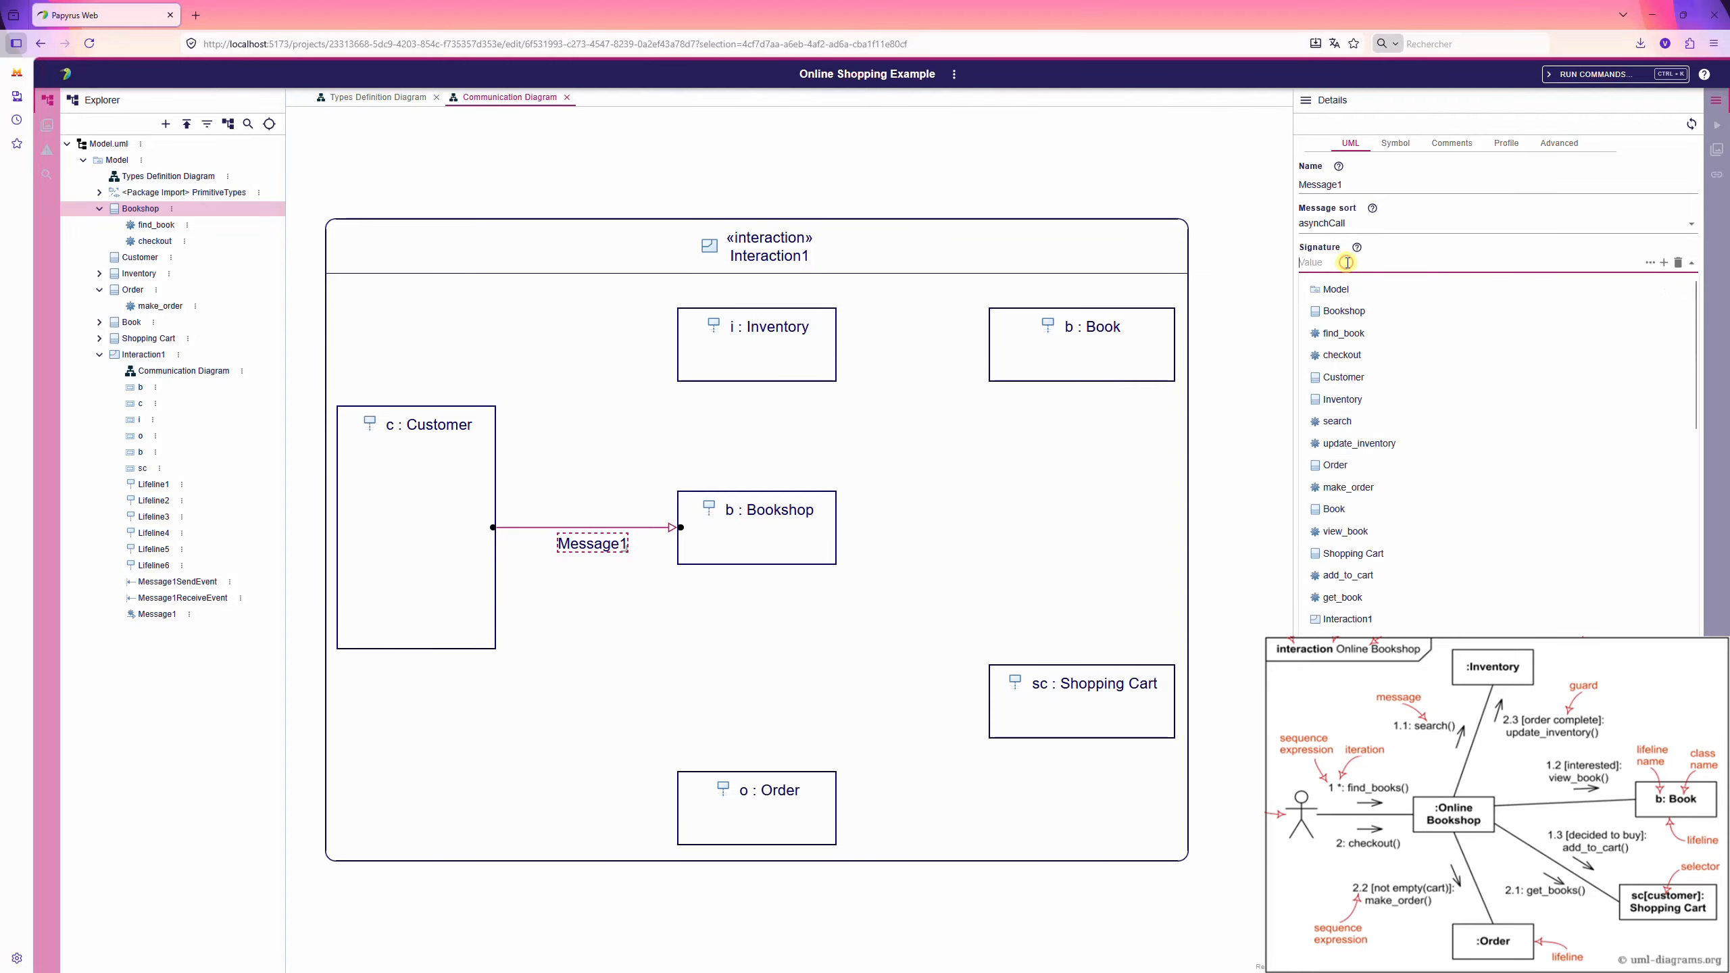
text(find_b)
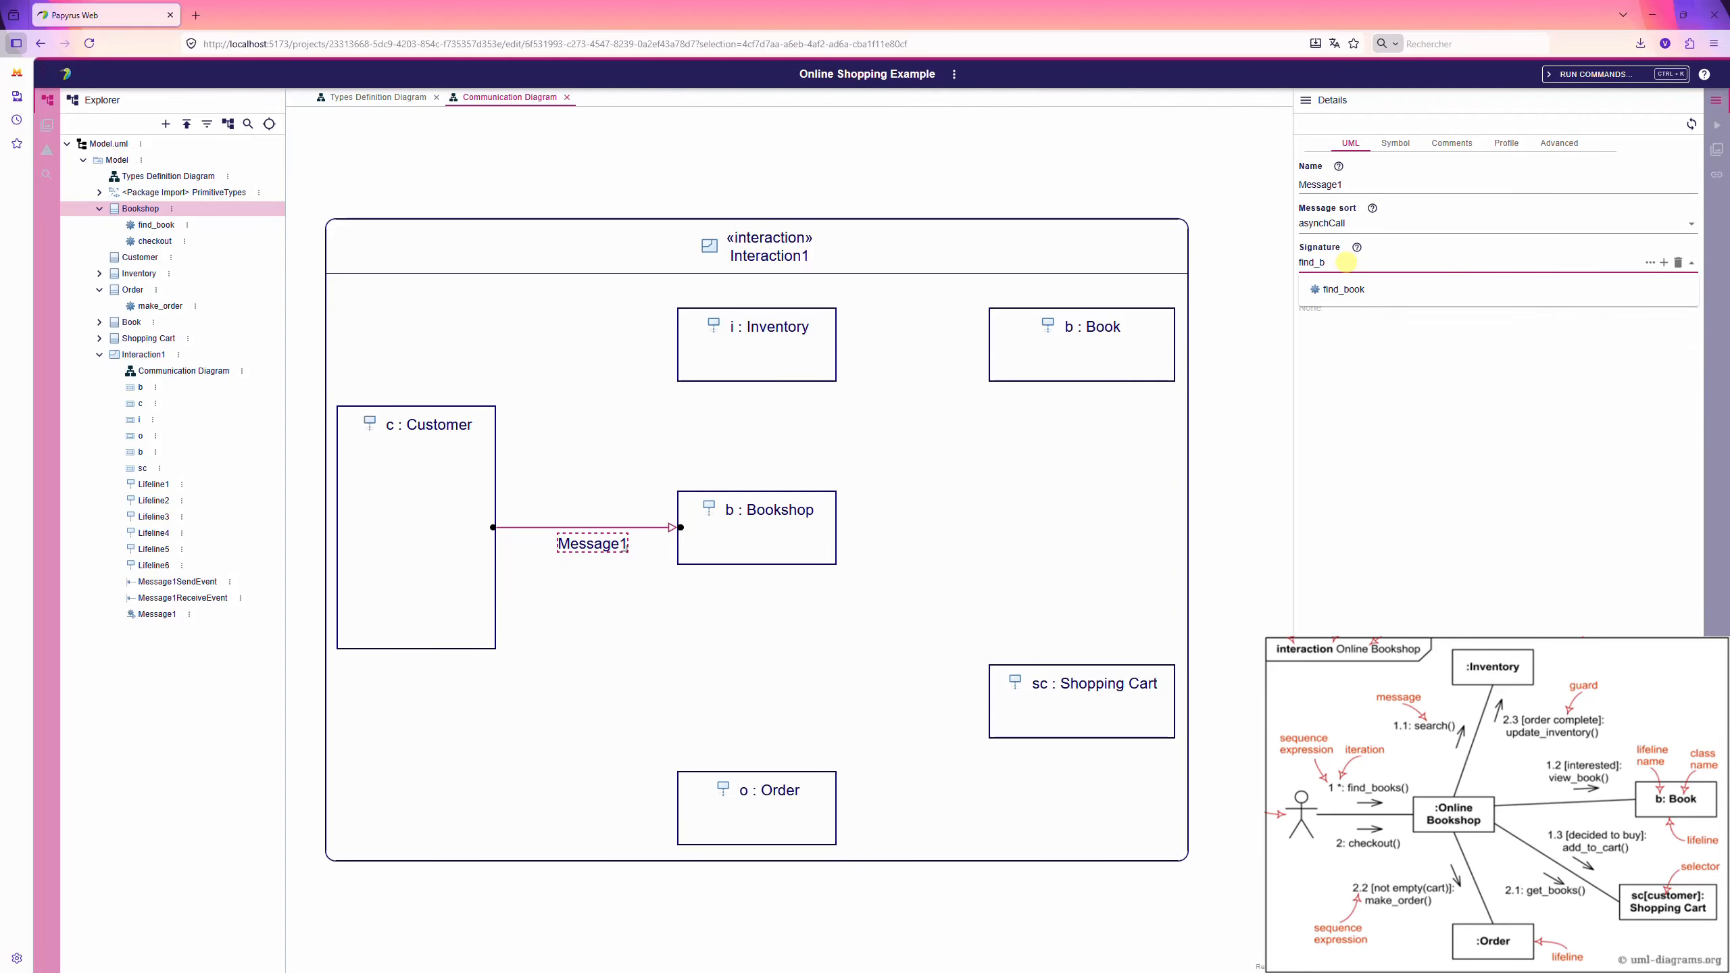
key(Down)
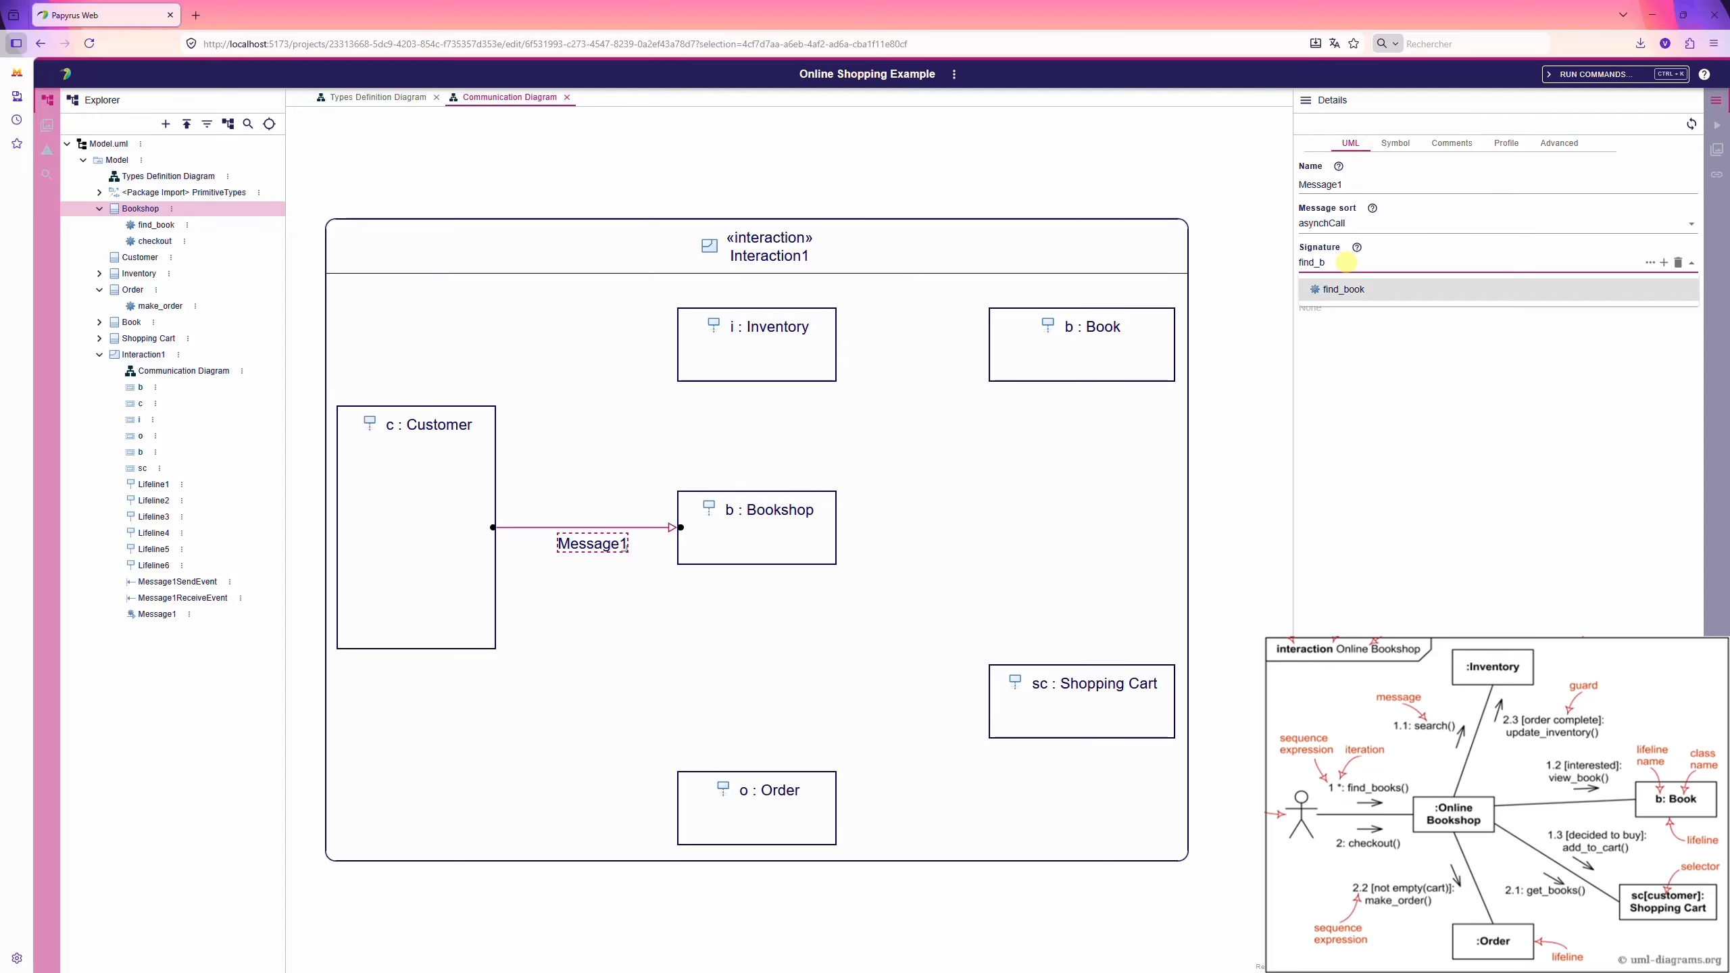
key(Return)
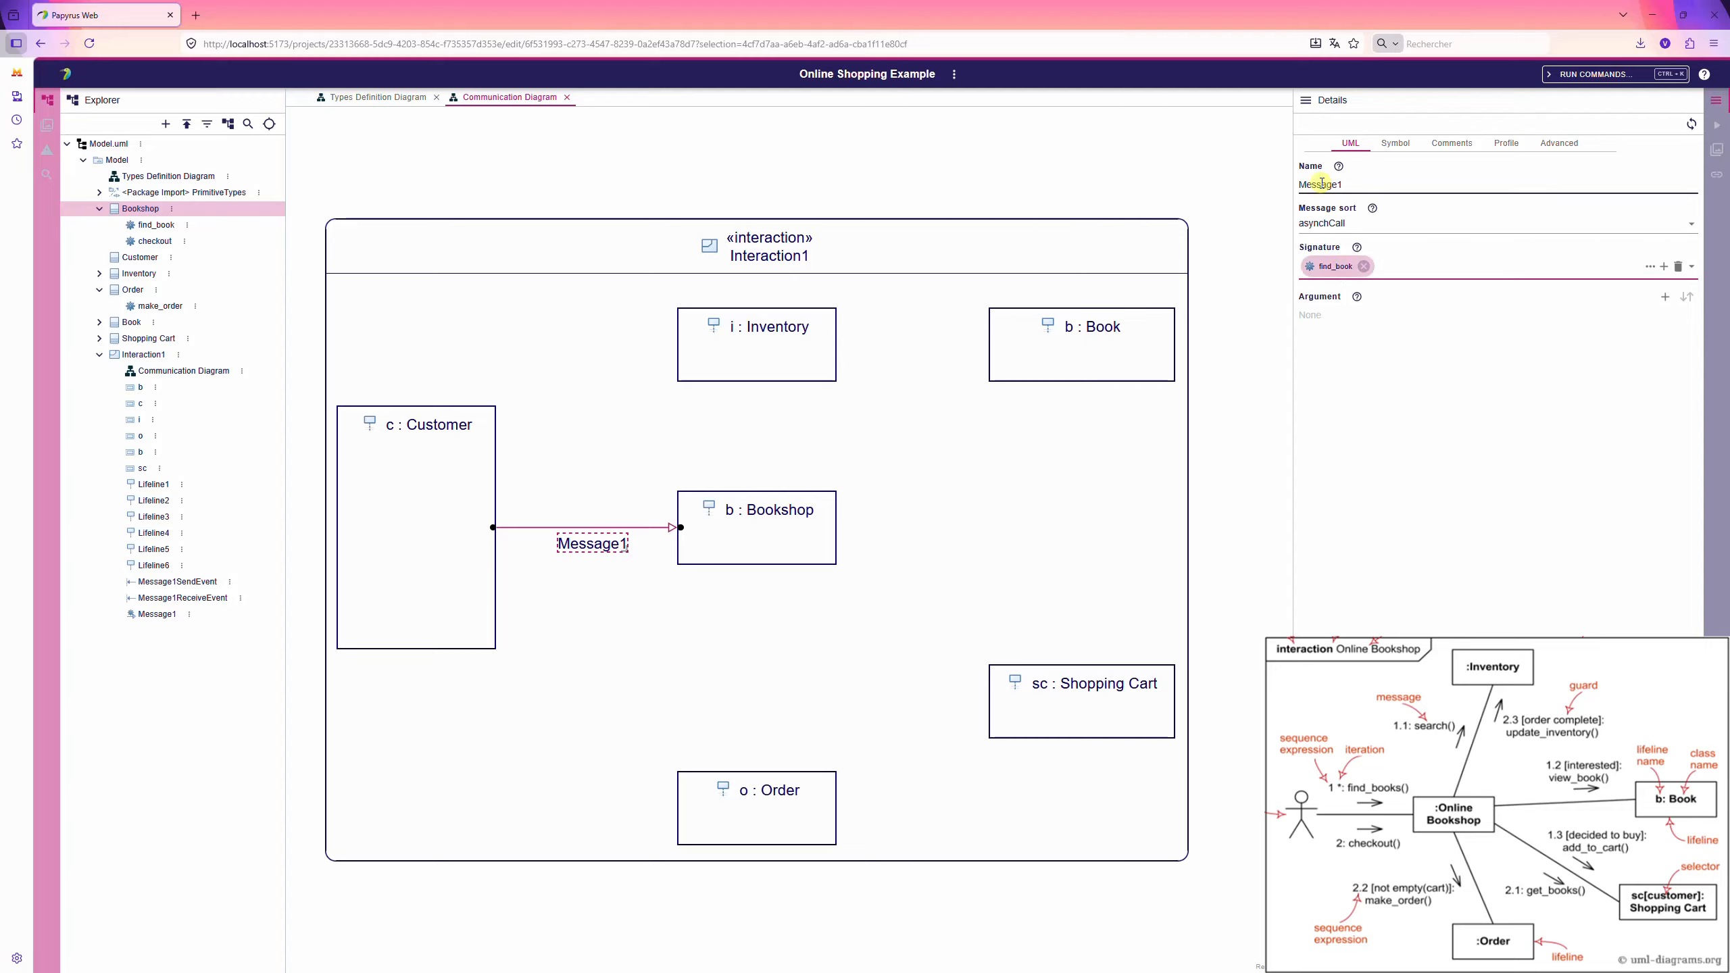
- Rename the message from Customer to Bookshop as find_book
drag(1359, 182, 1213, 167)
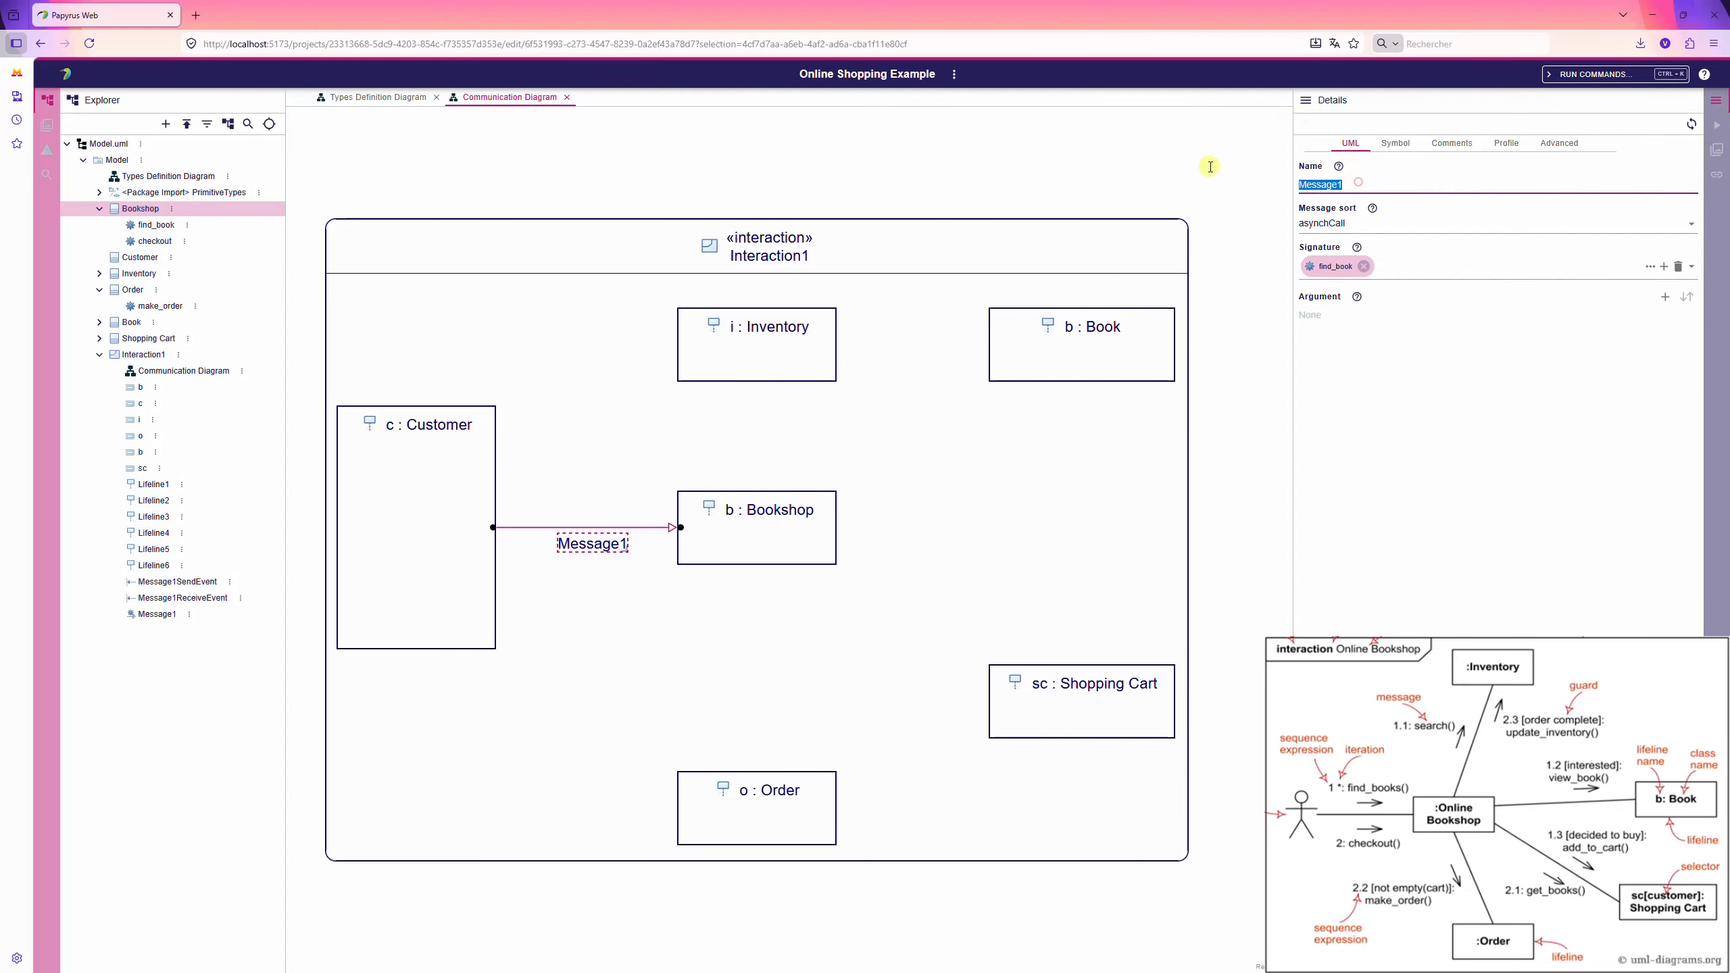
text(find_book)
key(Return)
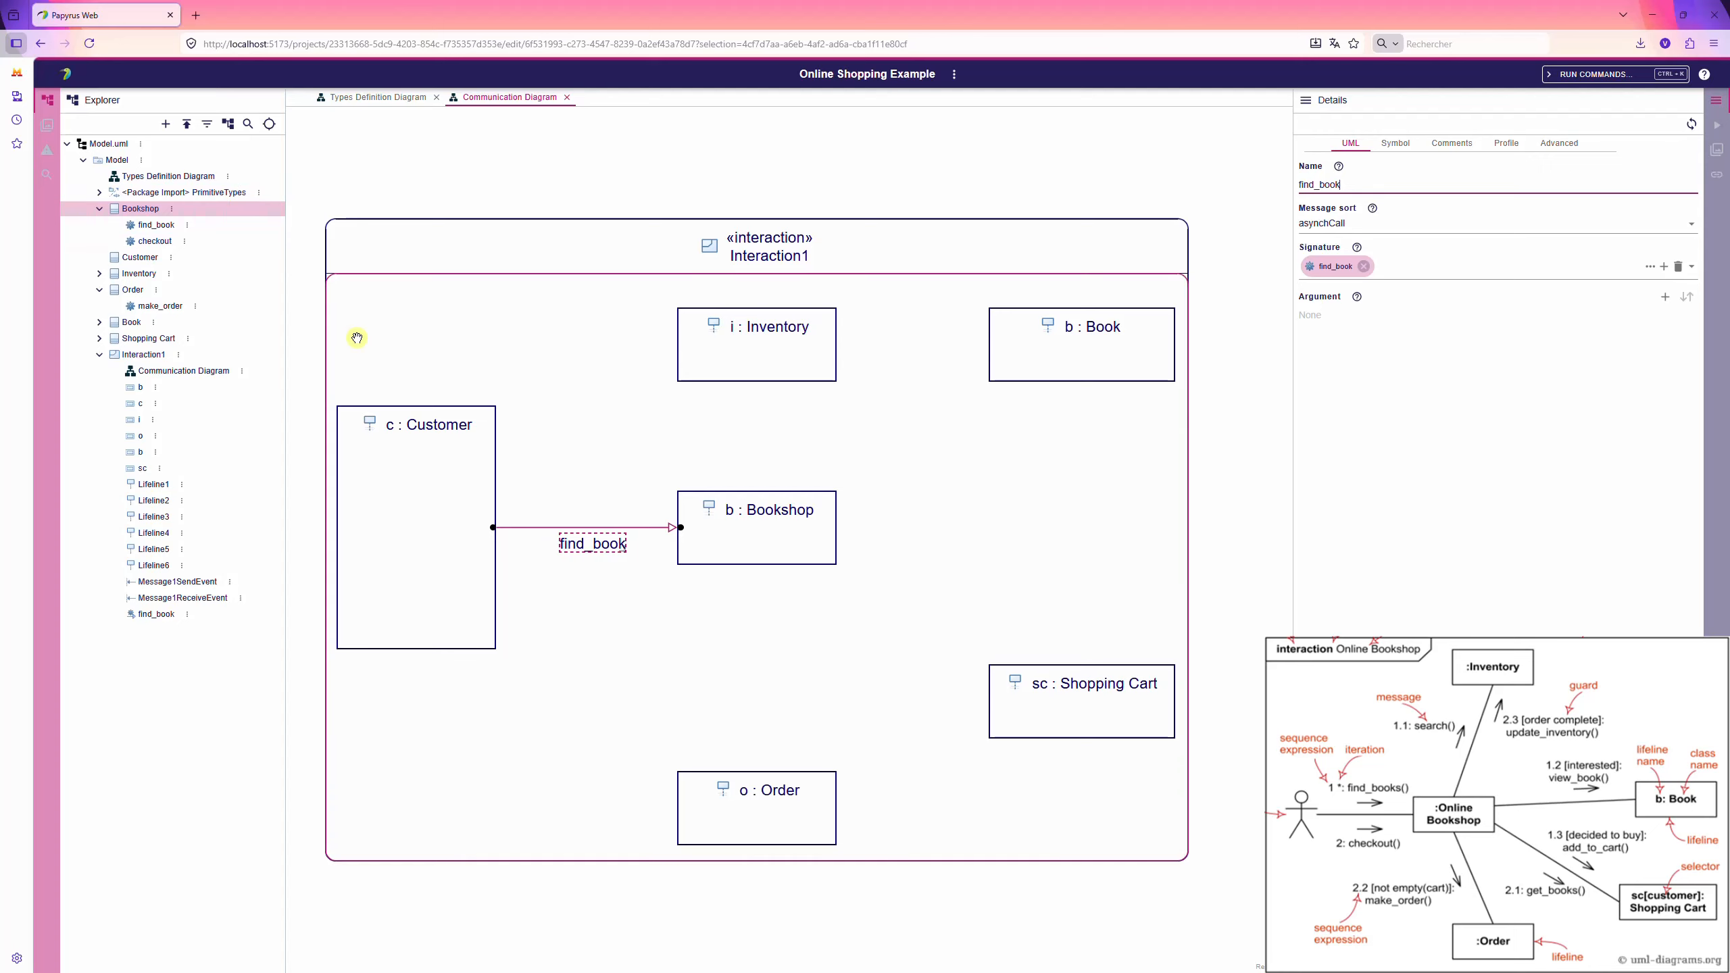
- Draw a second message from the Customer lifeline to the Bookshop lifeline, with the checkout operation as signature and checkout as name
click(483, 456)
mouse_move(416, 661)
mouse_down()
mouse_move(671, 610)
mouse_move(705, 549)
mouse_up()
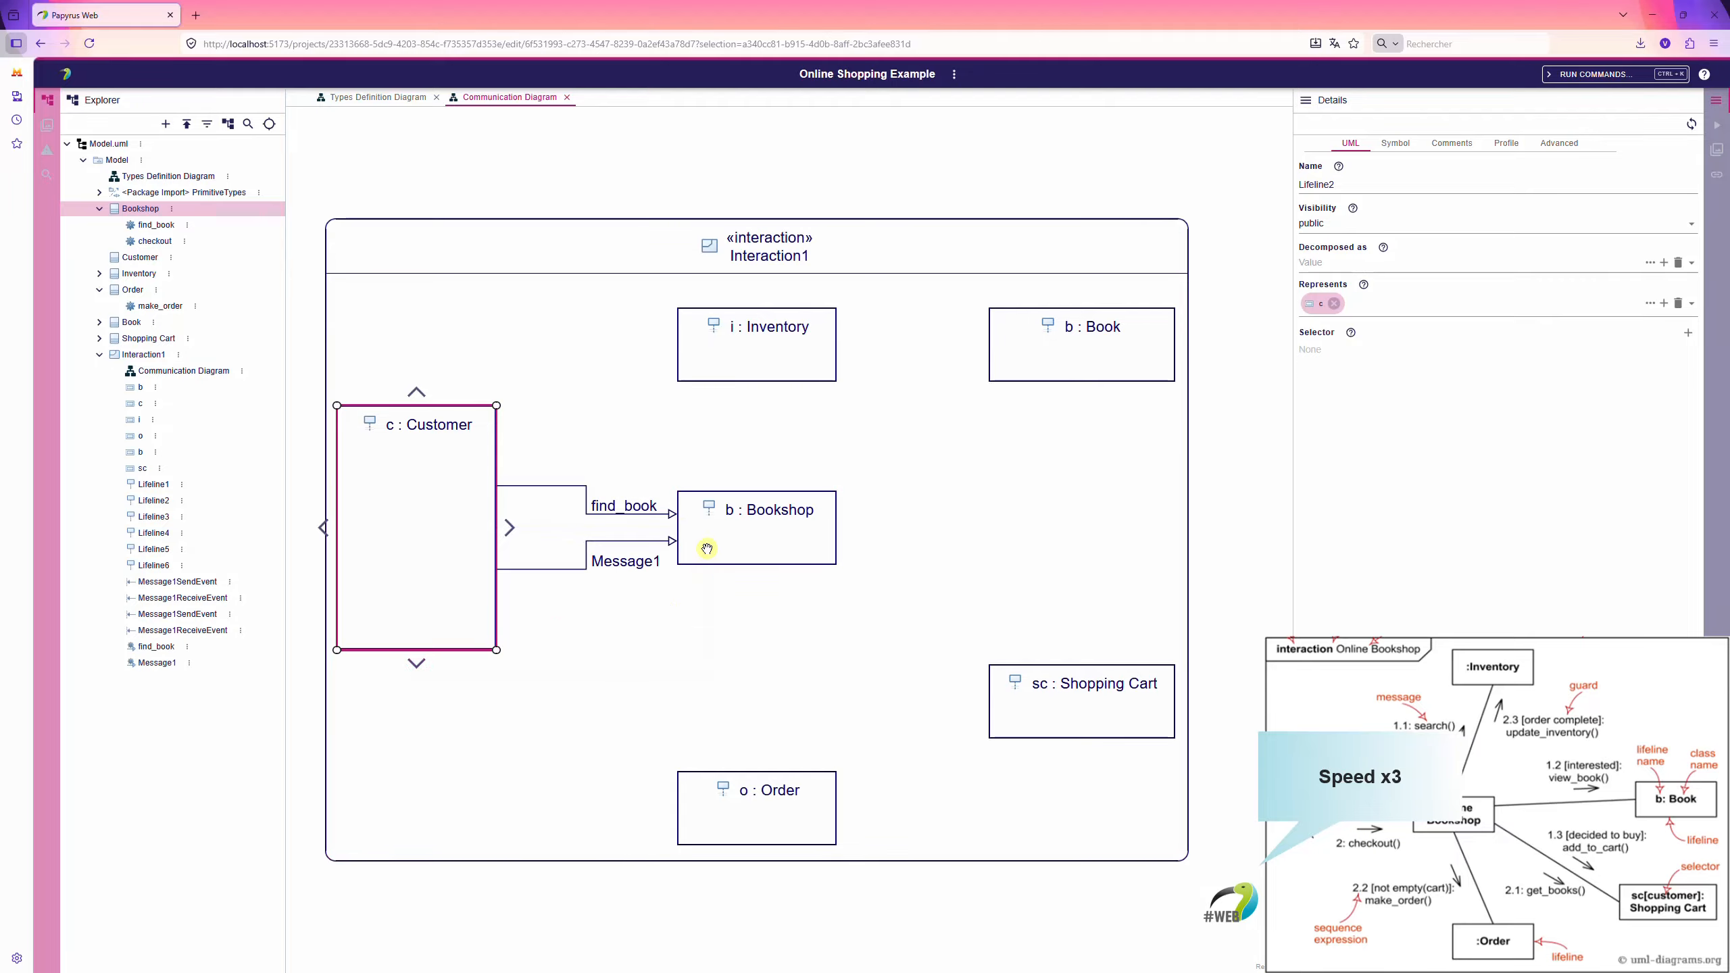
click(1333, 262)
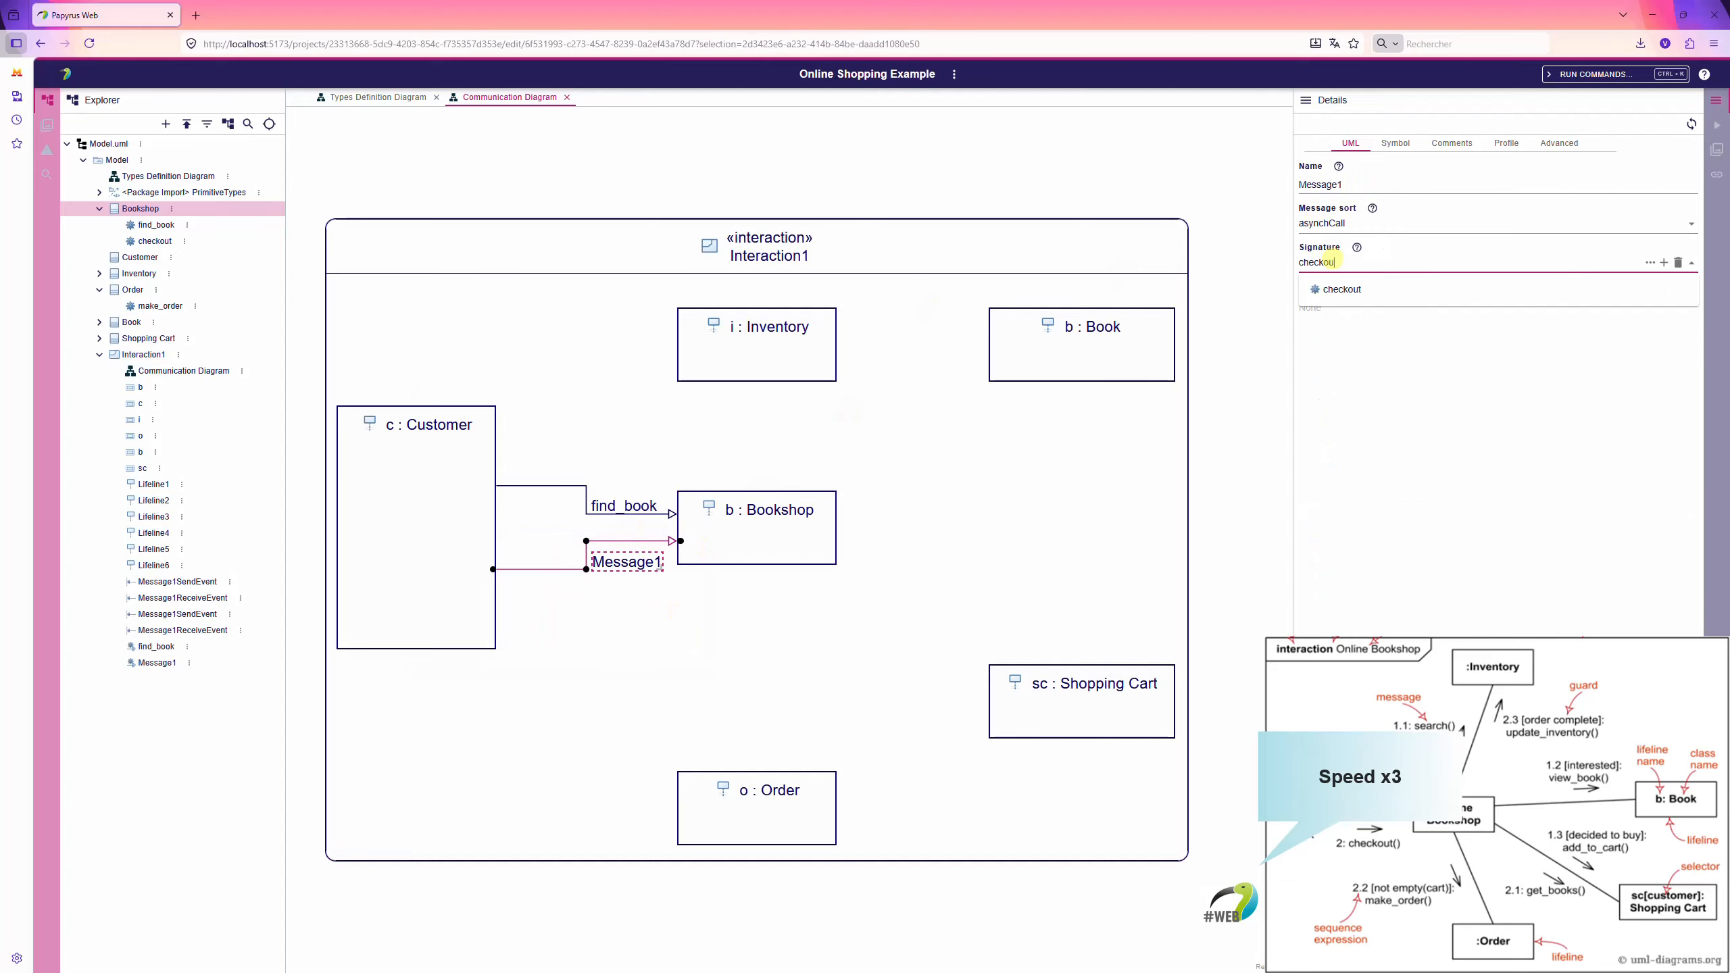
click(1335, 312)
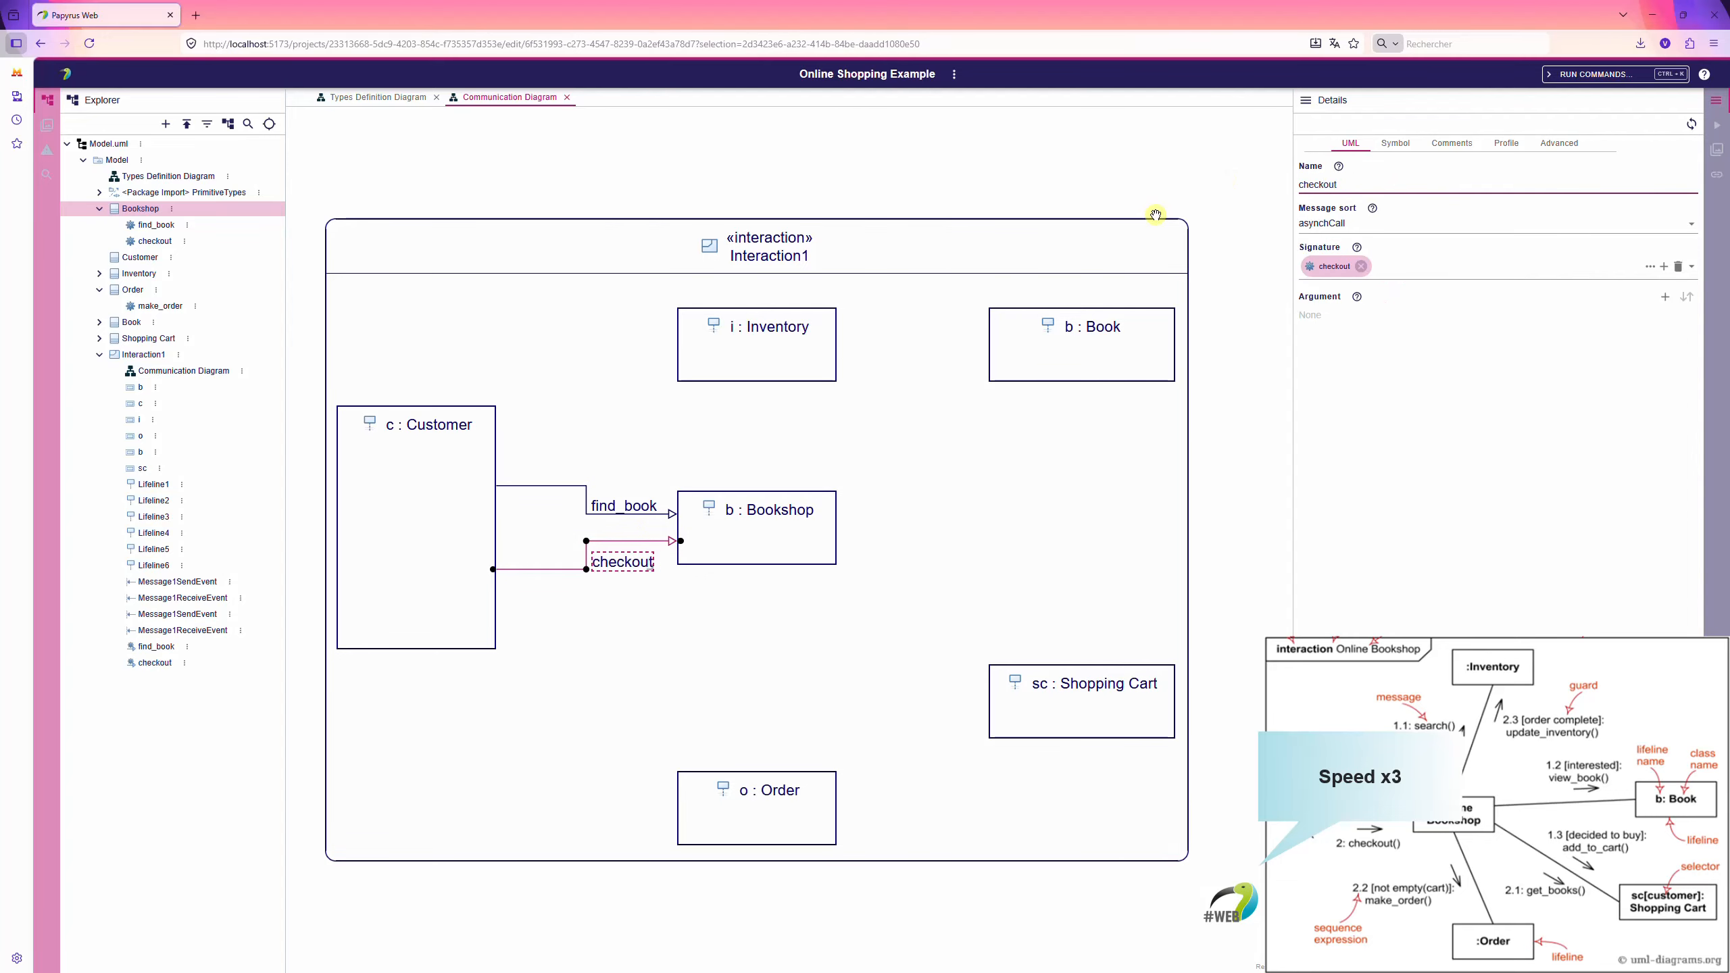
- Draw a message from the Bookshop lifeline to the Inventory lifeline, name it search and set its signature to the search operation
click(760, 496)
drag(757, 477, 759, 370)
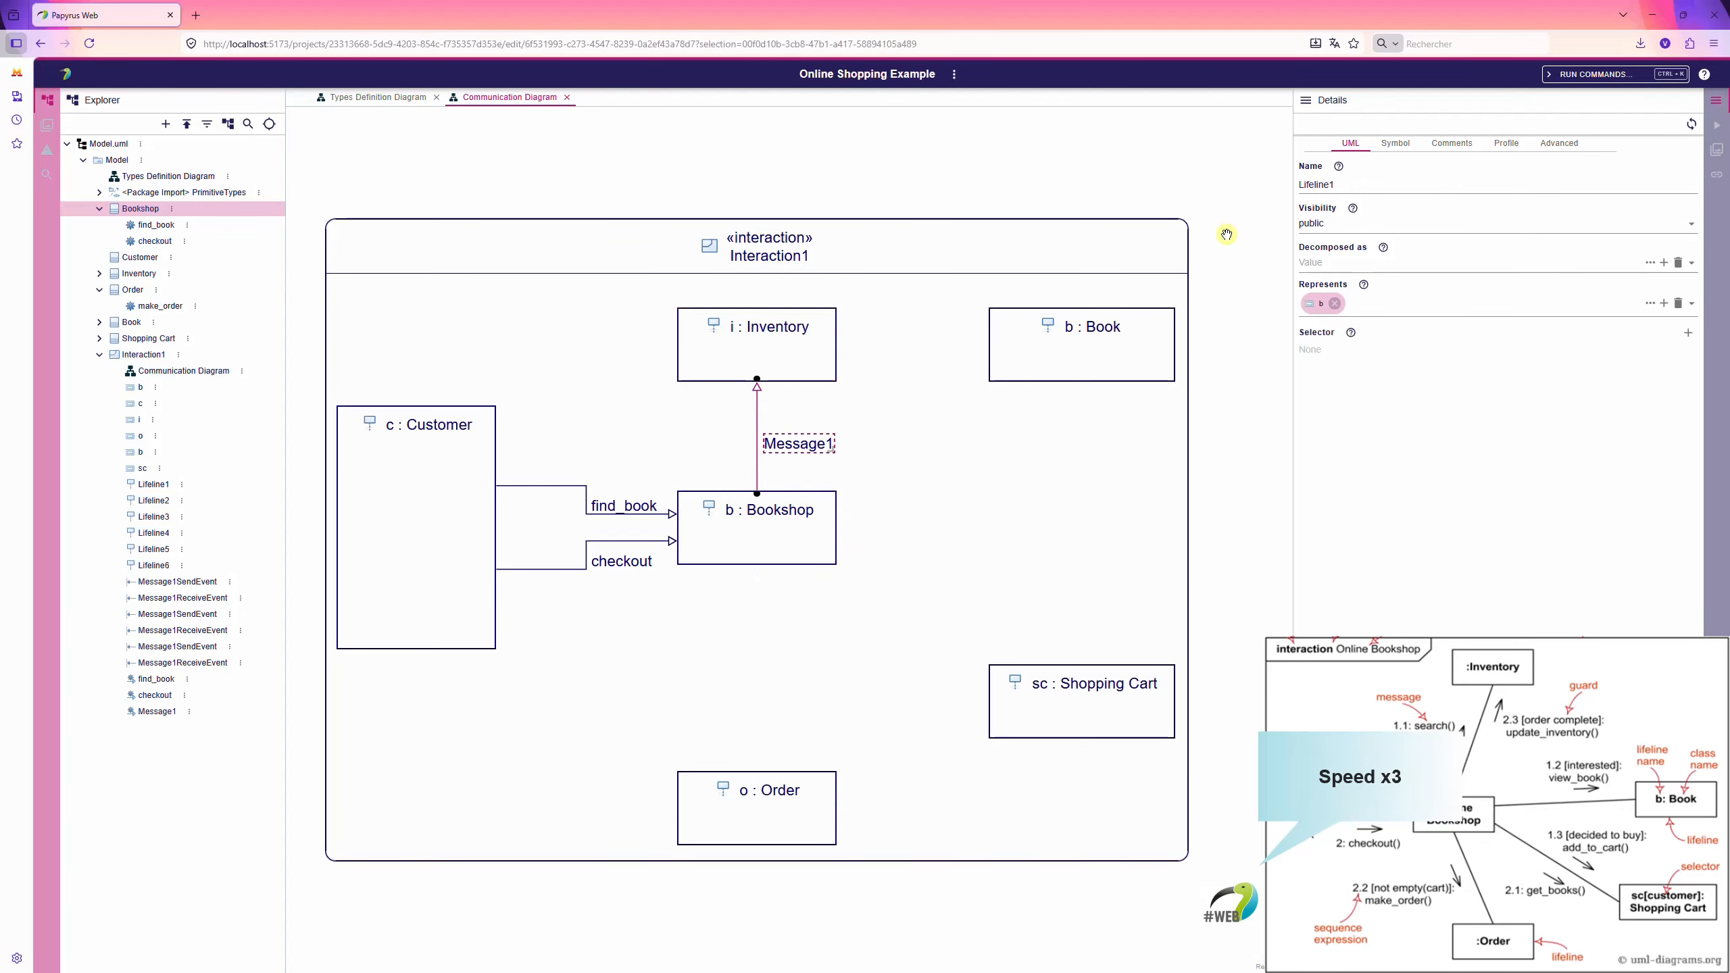
drag(1356, 182, 1132, 180)
text(search)
key(Return)
click(1319, 262)
text(sear)
click(1336, 290)
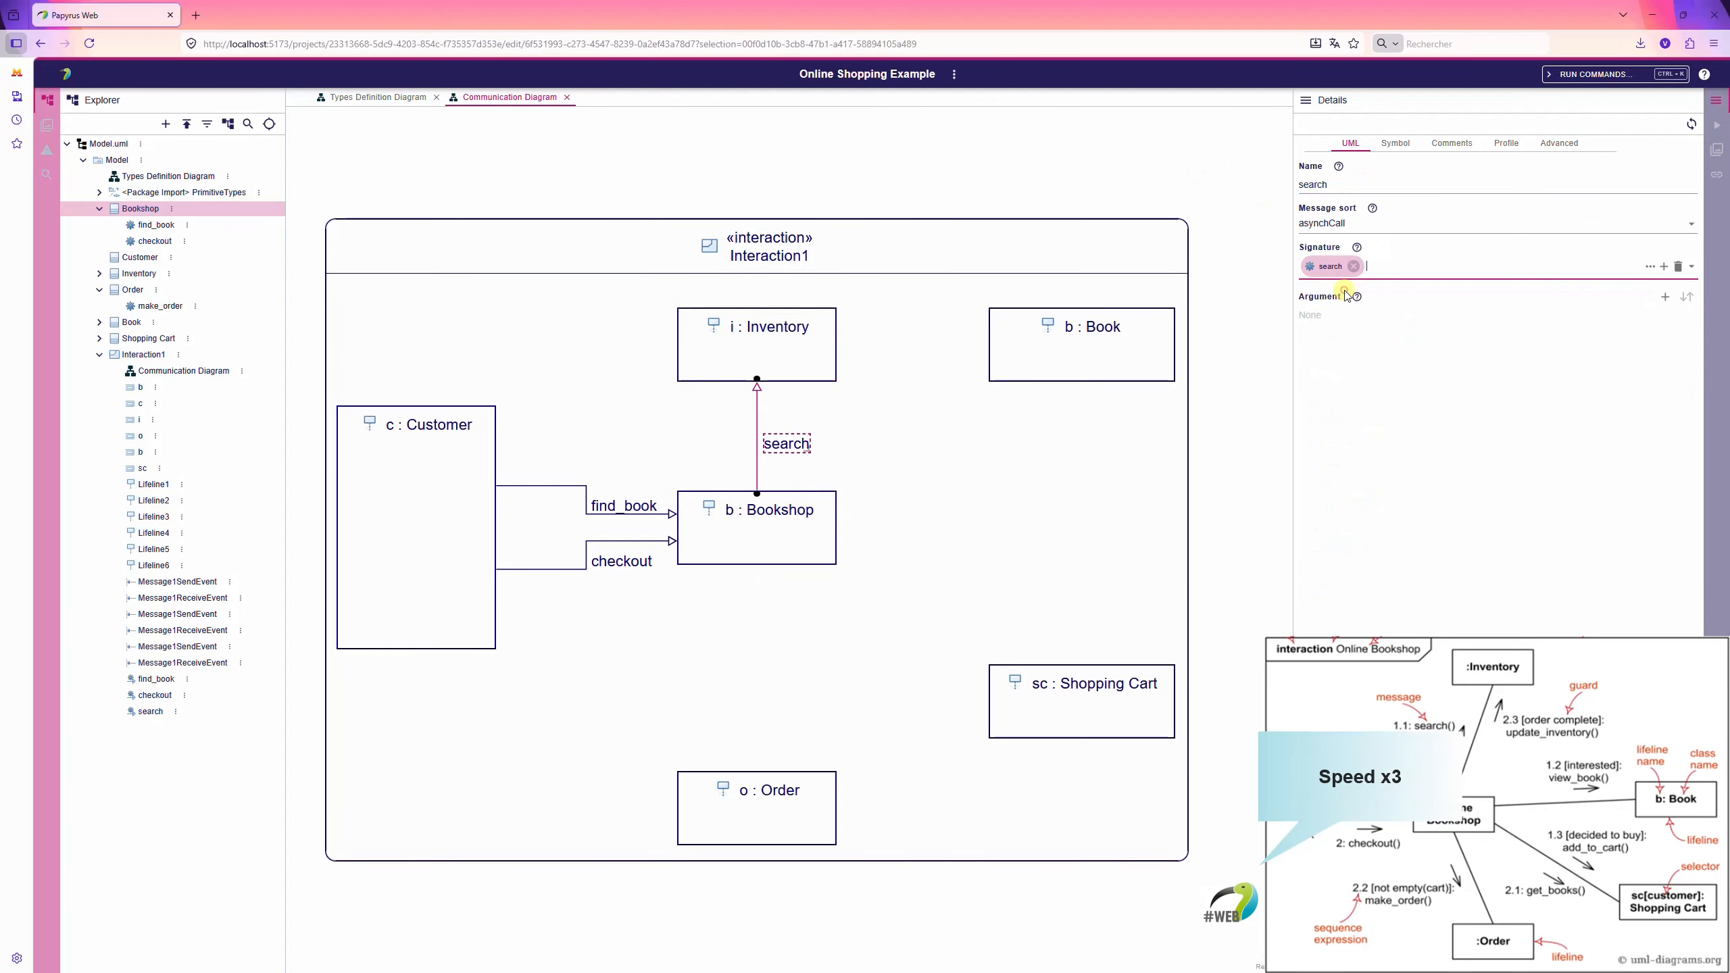
- Draw a message from the Bookshop lifeline to the Book lifeline, name it view_book and set its signature to the view_book operation
click(828, 529)
drag(846, 518, 1074, 356)
drag(1355, 184, 1256, 182)
text(view_book)
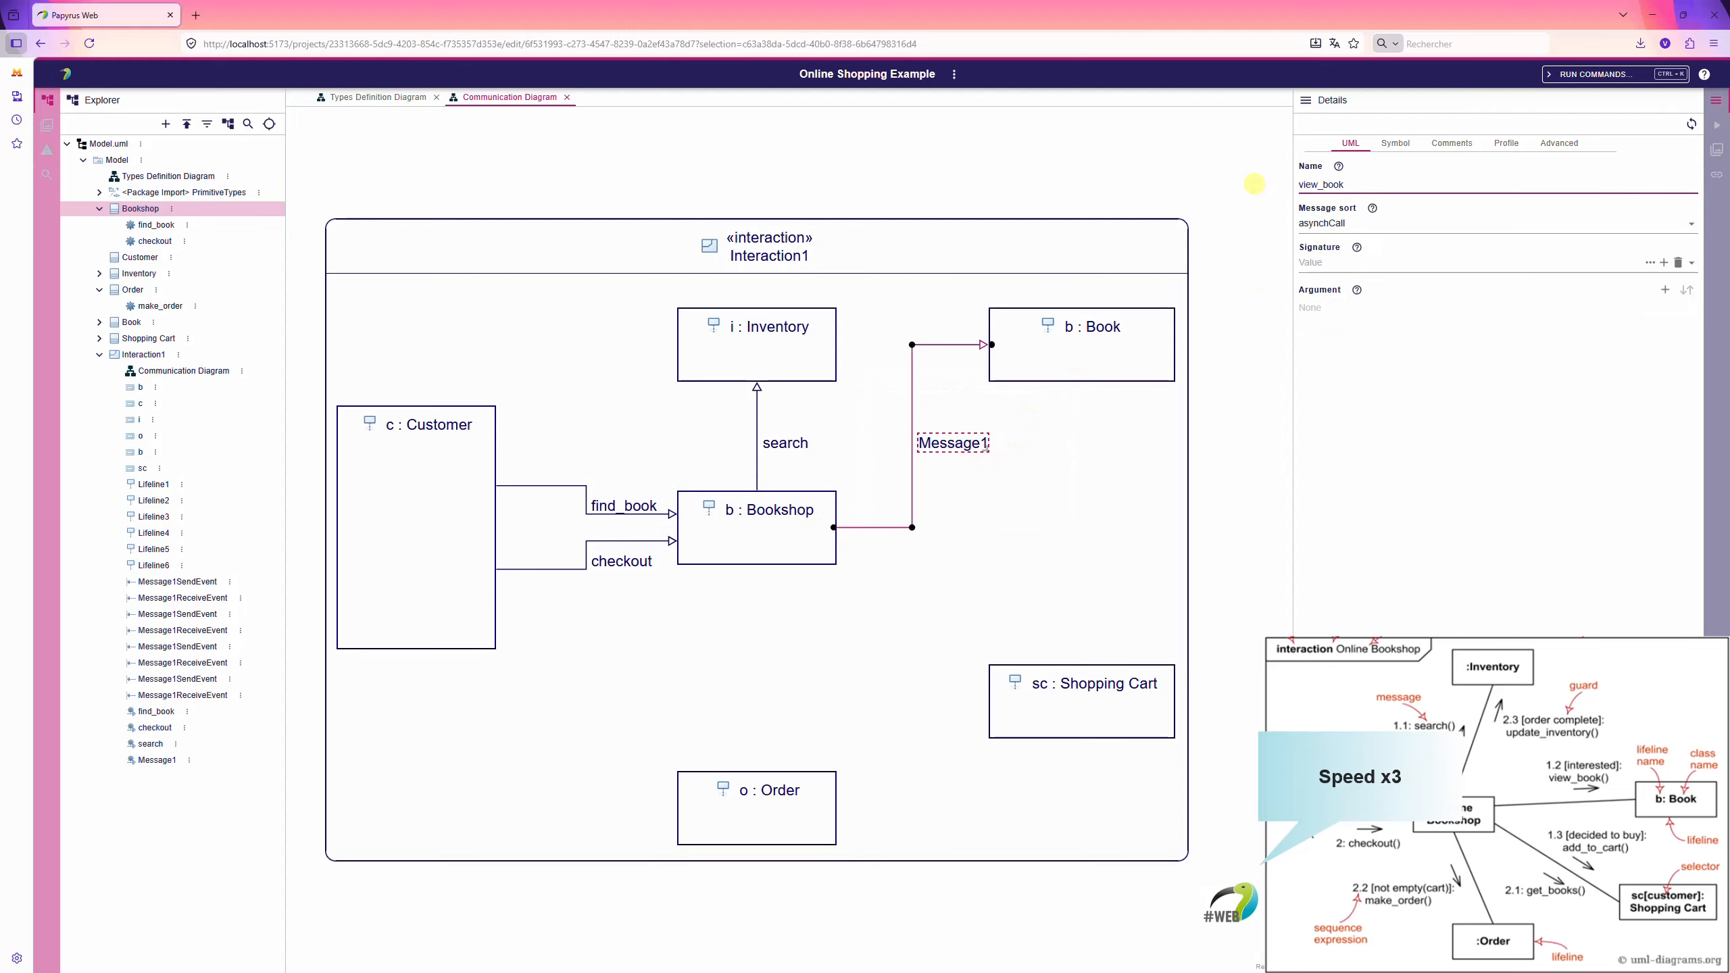
click(1325, 262)
text(view_book)
click(1383, 290)
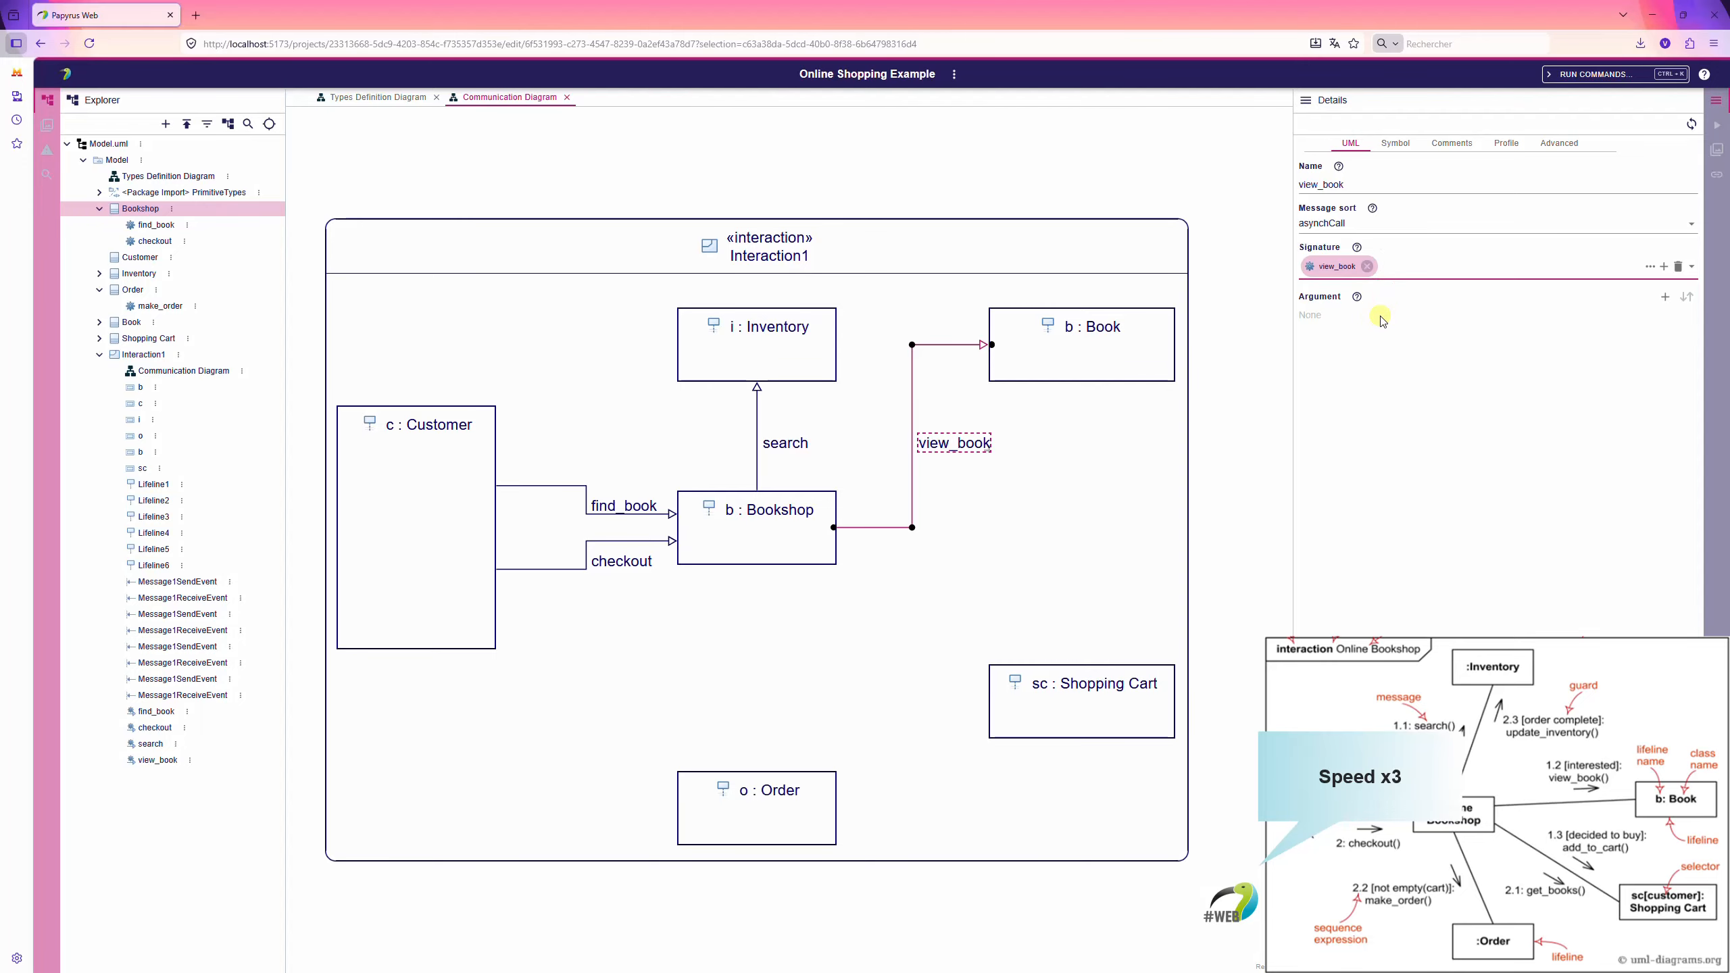
- Draw a message from the Bookshop lifeline to the Shopping Cart lifeline and set its signature to the add_to_cart operation
click(757, 556)
drag(757, 578, 1105, 690)
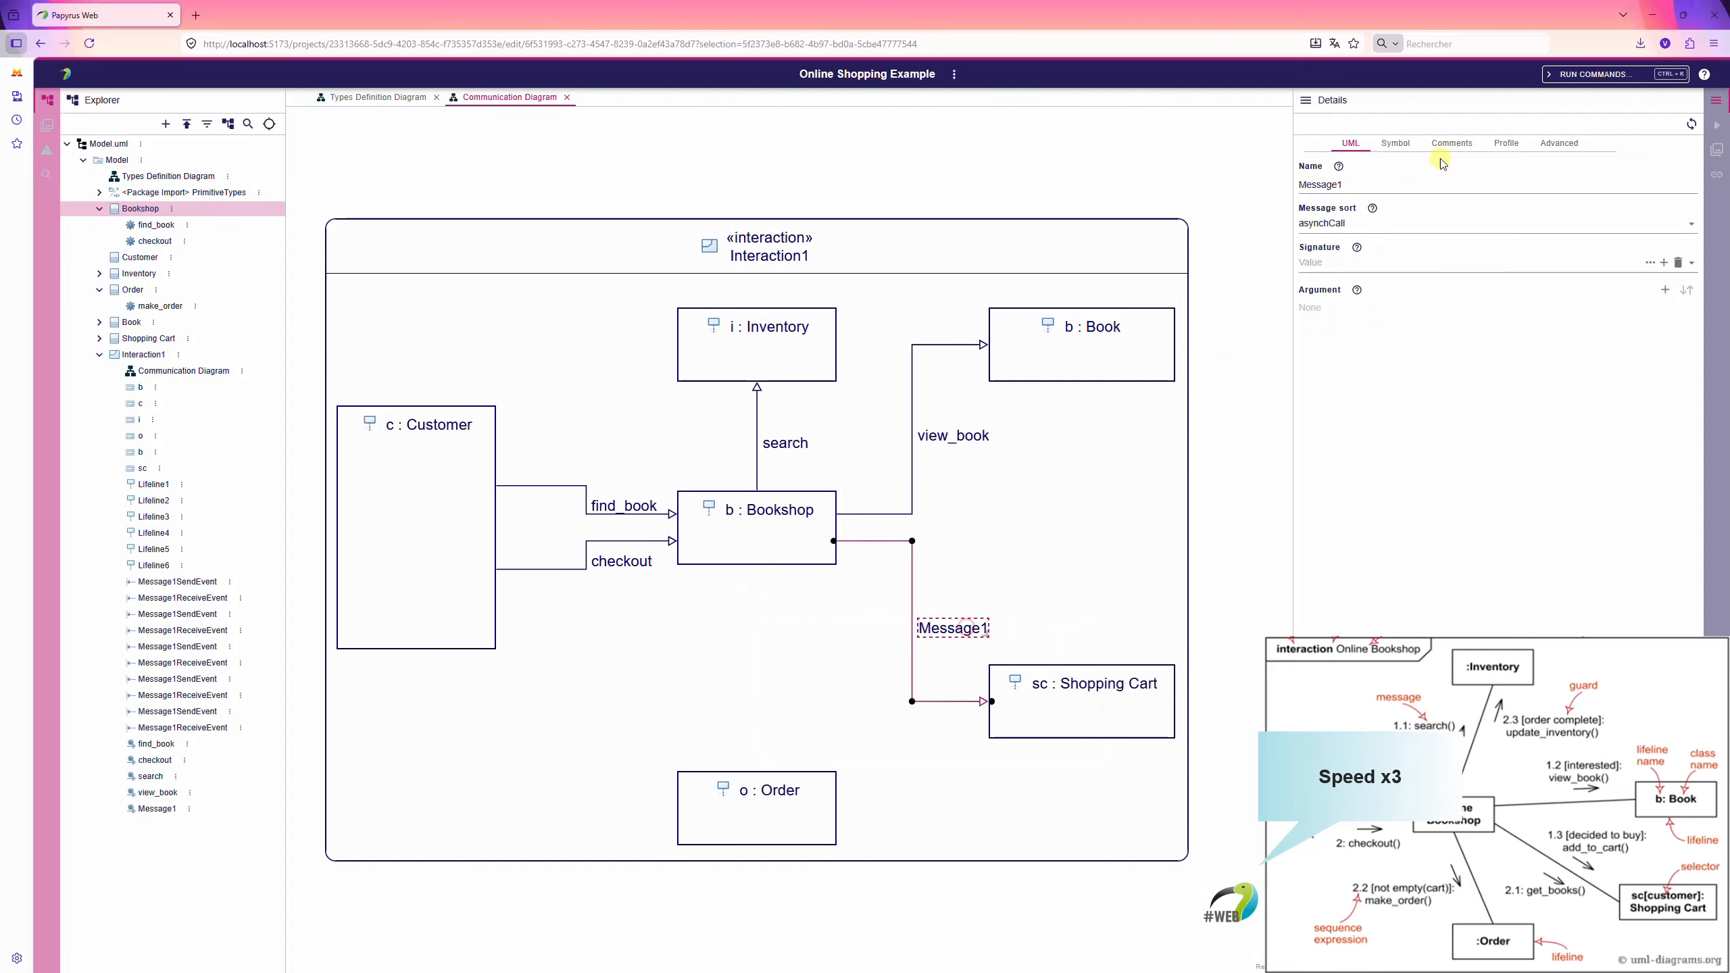
click(1337, 262)
text(add)
click(1335, 290)
click(974, 610)
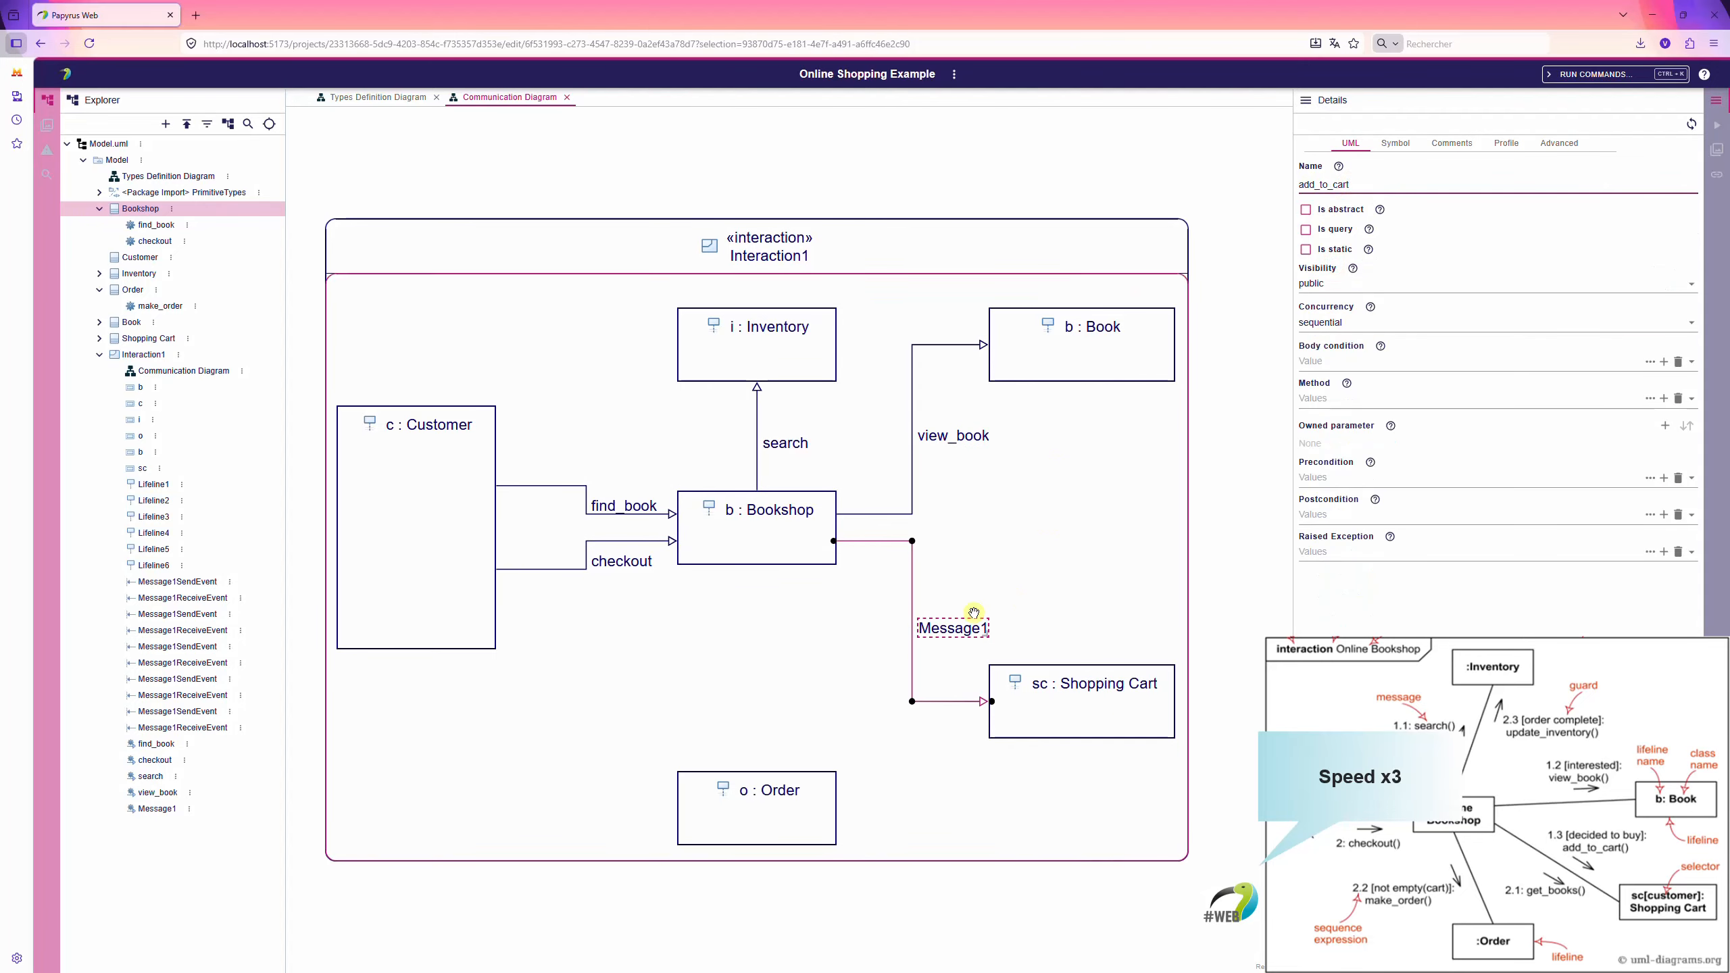
click(976, 705)
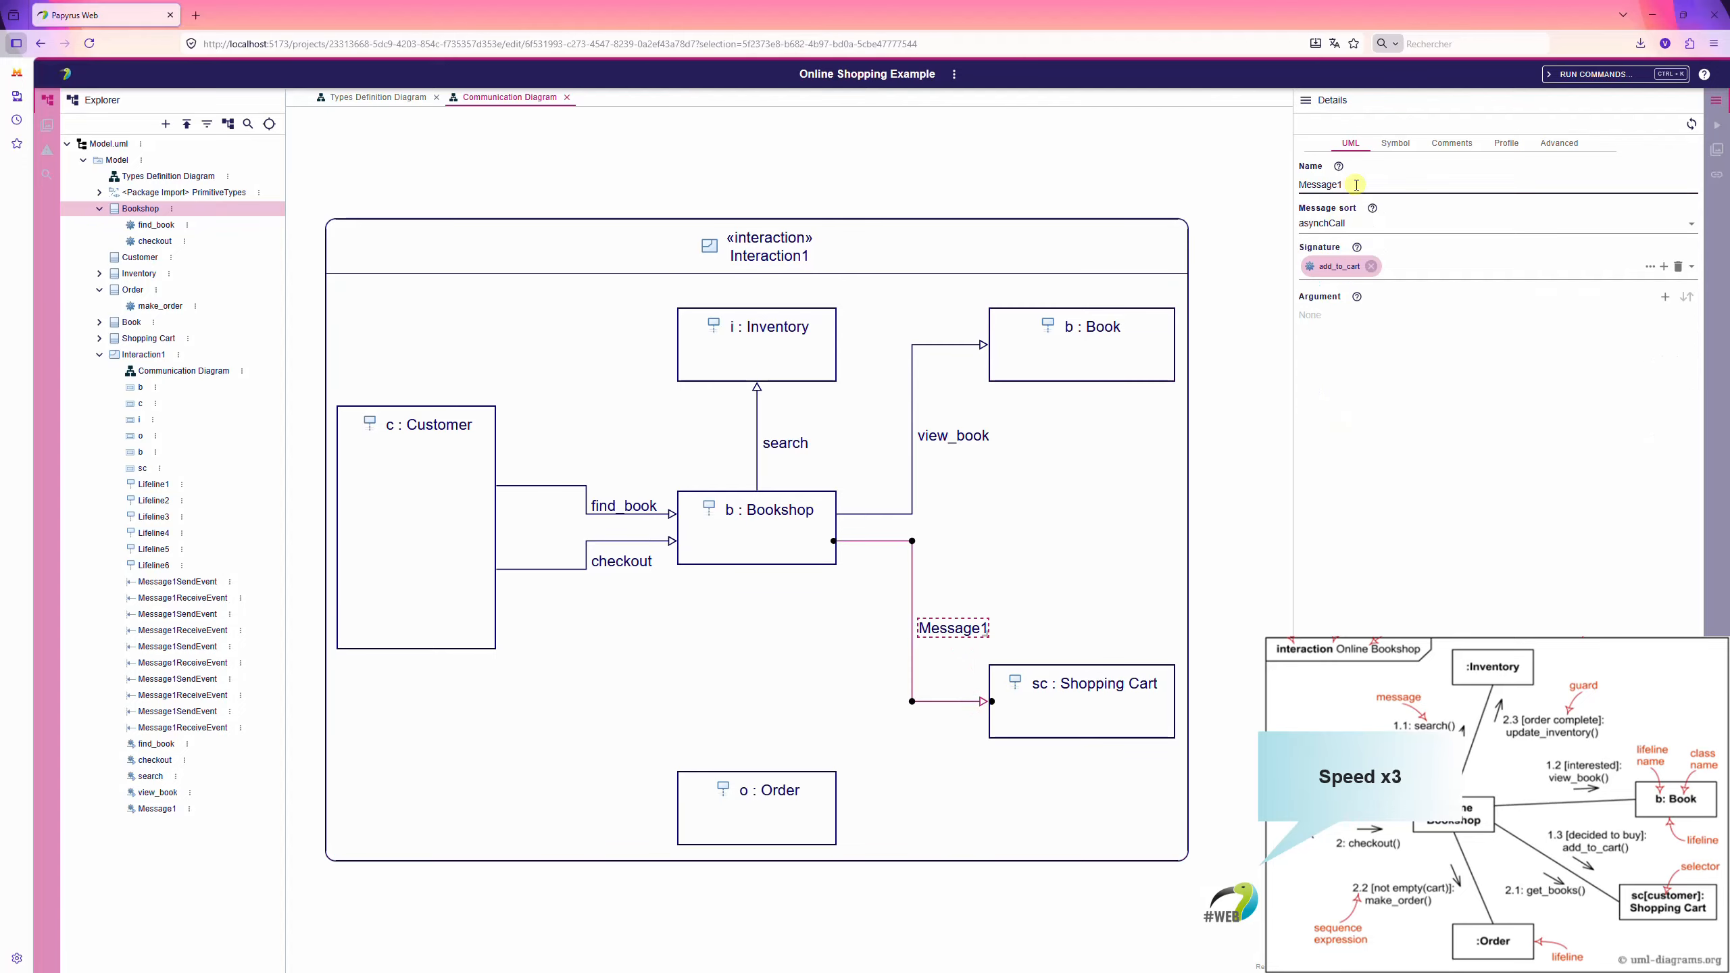
click(789, 534)
drag(849, 526, 1039, 675)
double_click(1370, 182)
text(get_books)
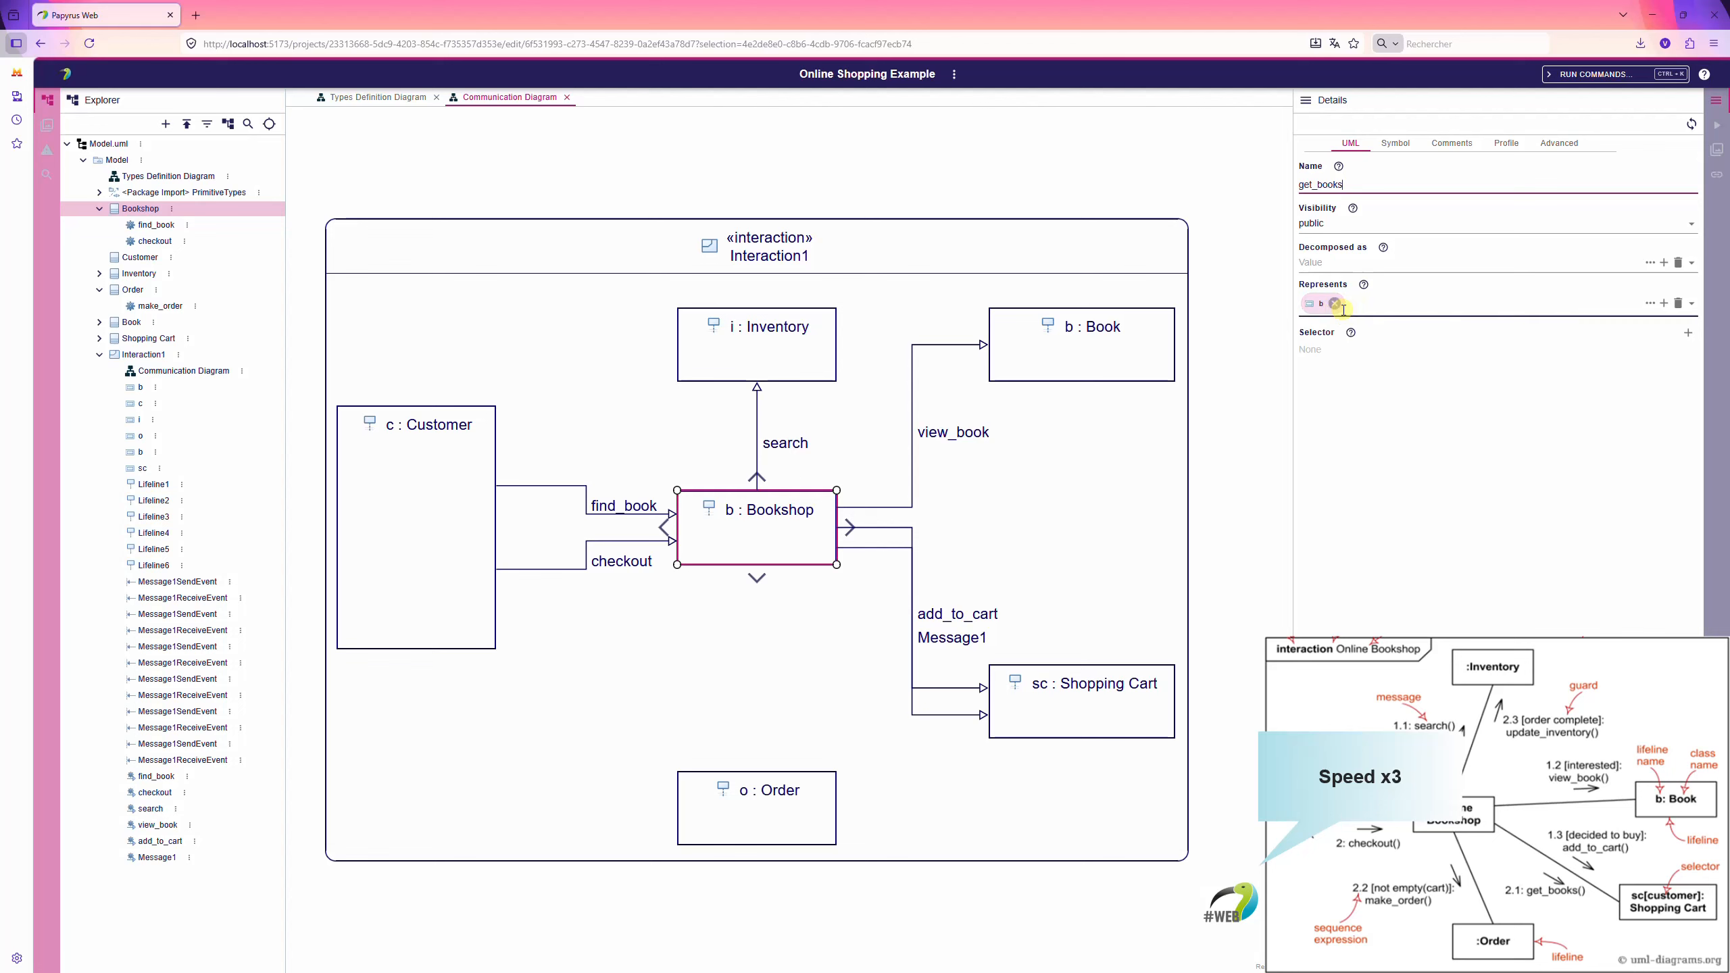
key(ctrl+z)
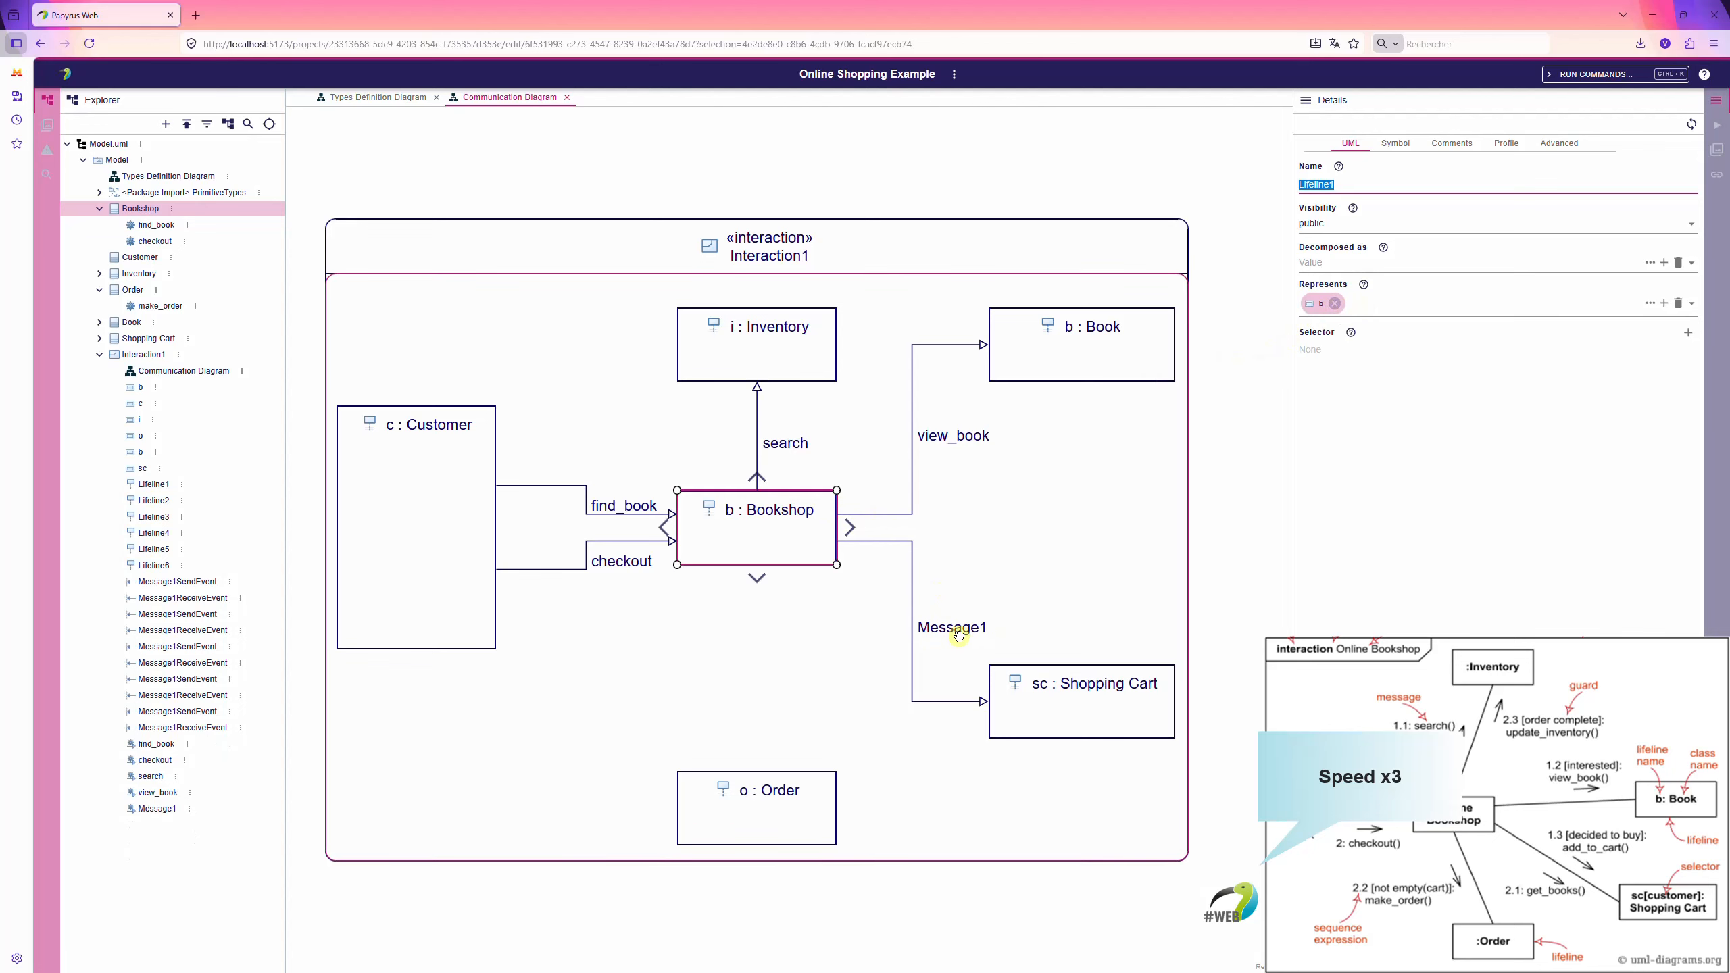
click(954, 629)
double_click(1360, 184)
text(get_books)
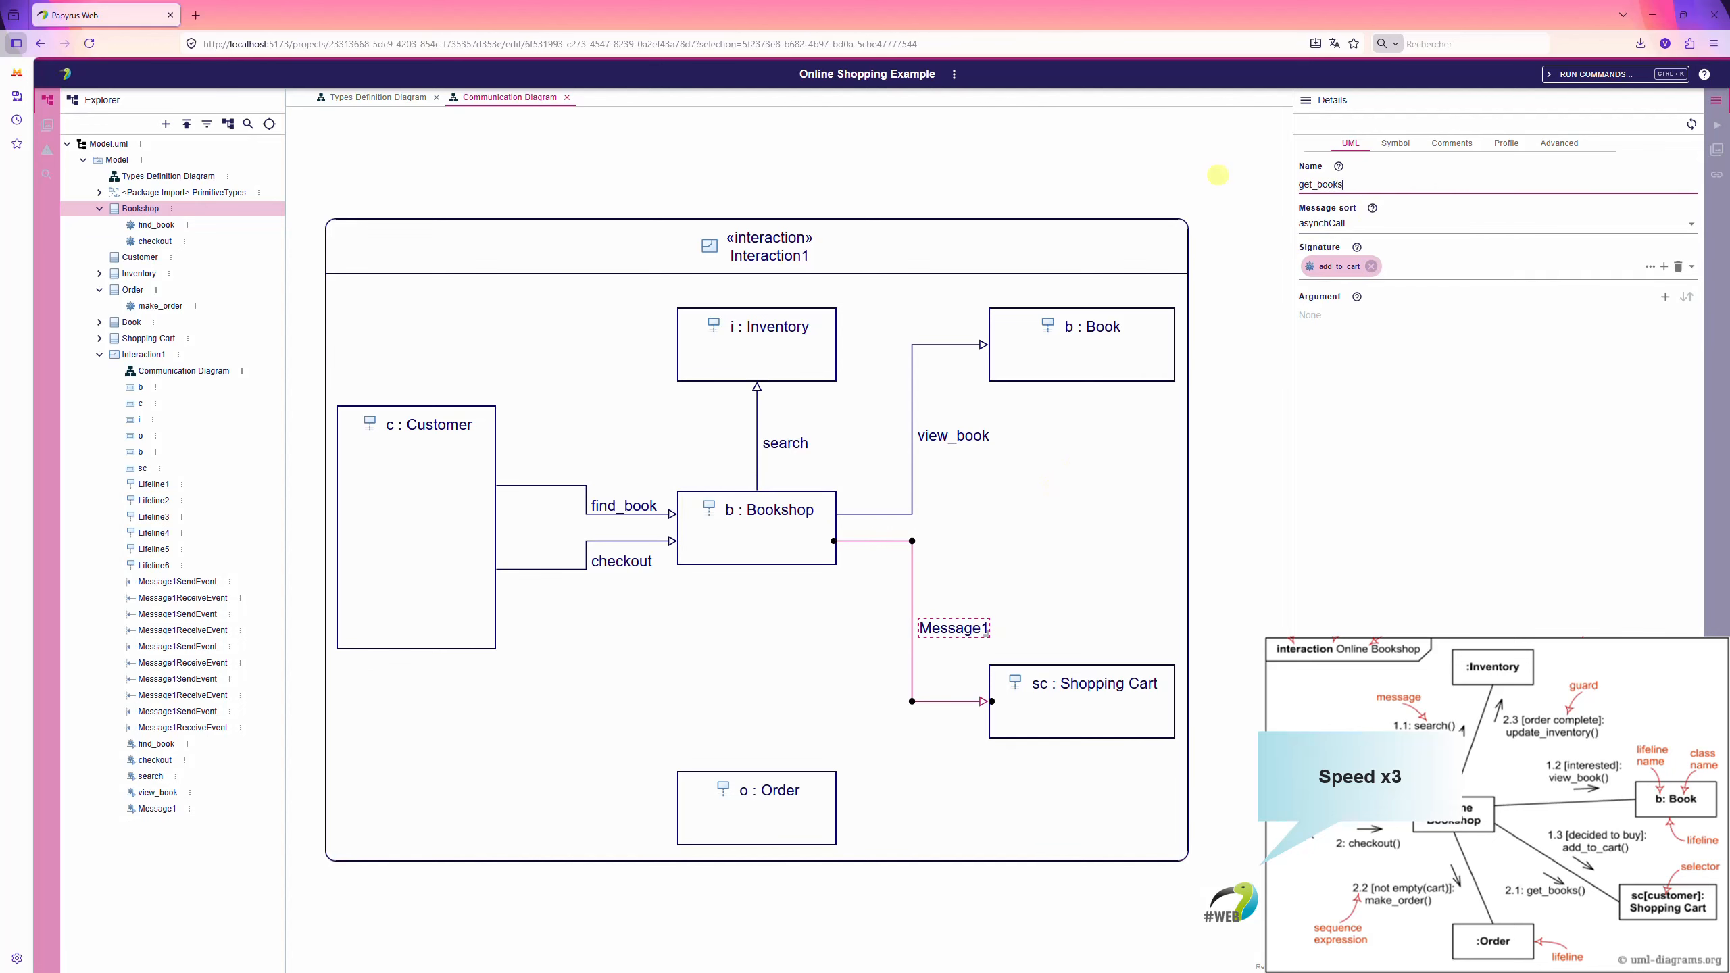
click(1358, 274)
key(ctrl+z)
- Rename the message from Bookshop to Shopping Cart as add_to_cart
drag(1356, 184, 1133, 178)
text(add_to_cart)
key(Return)
- Draw a second message from Bookshop to Shopping Cart, name it get_books and set its signature to the get_book operation
click(820, 519)
drag(857, 543, 993, 714)
drag(1356, 185, 1069, 166)
text(get_books)
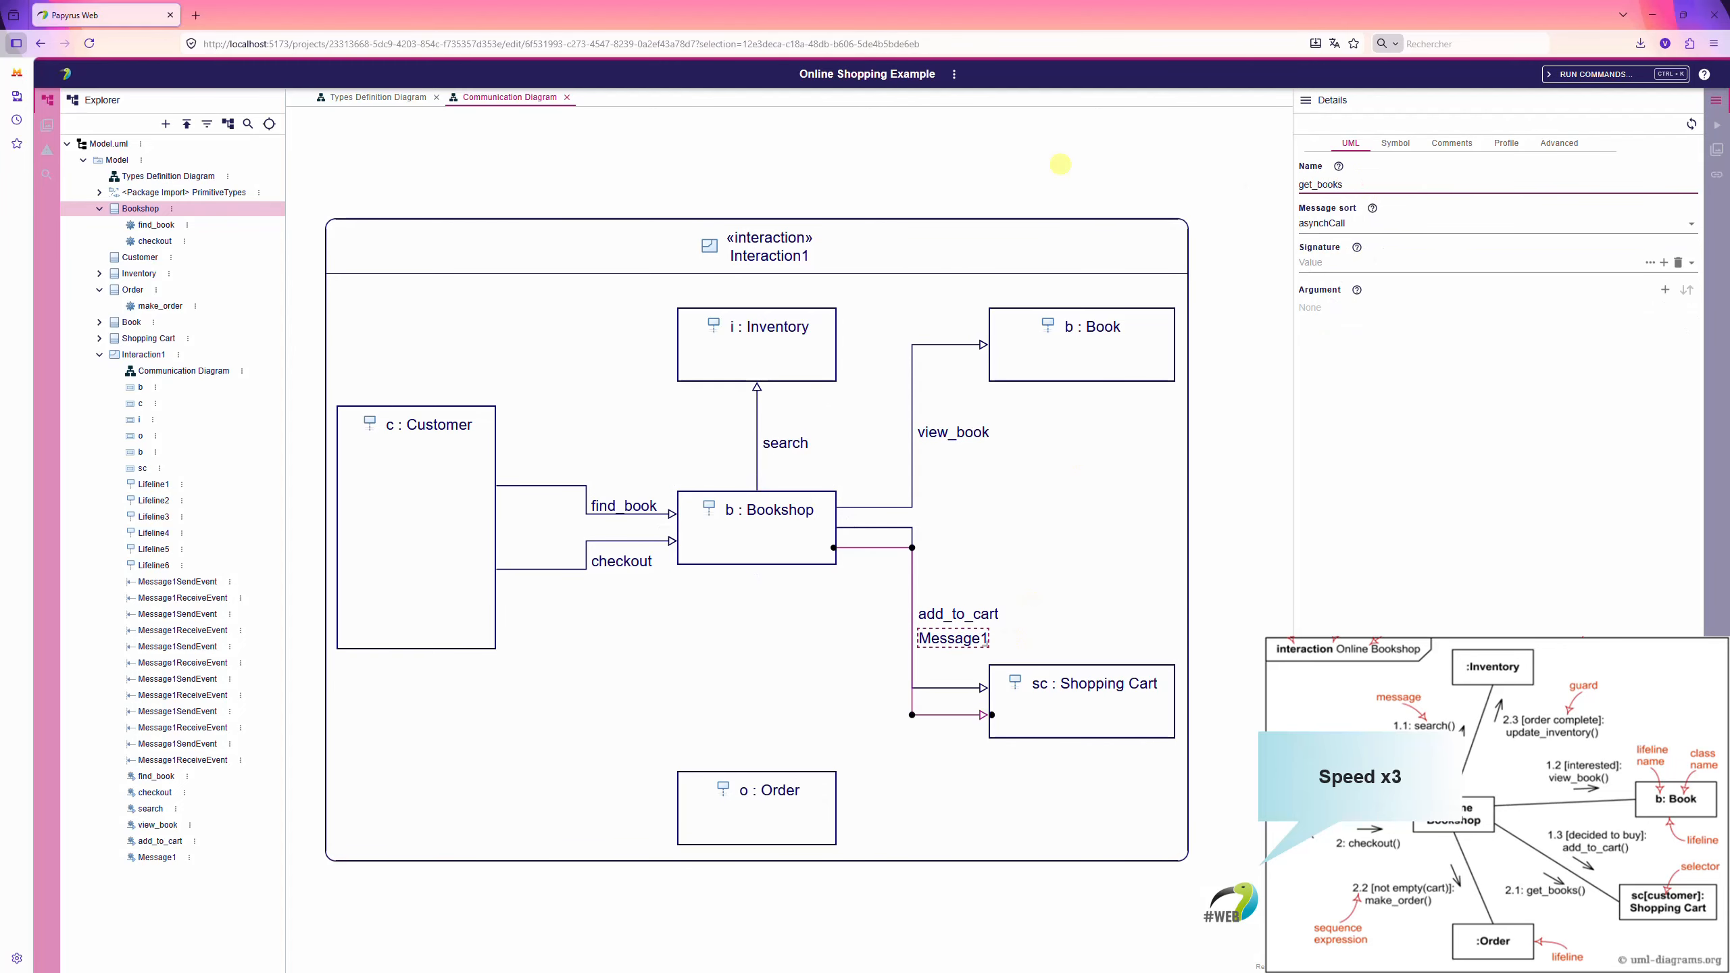
key(Return)
click(1320, 262)
text(get_book)
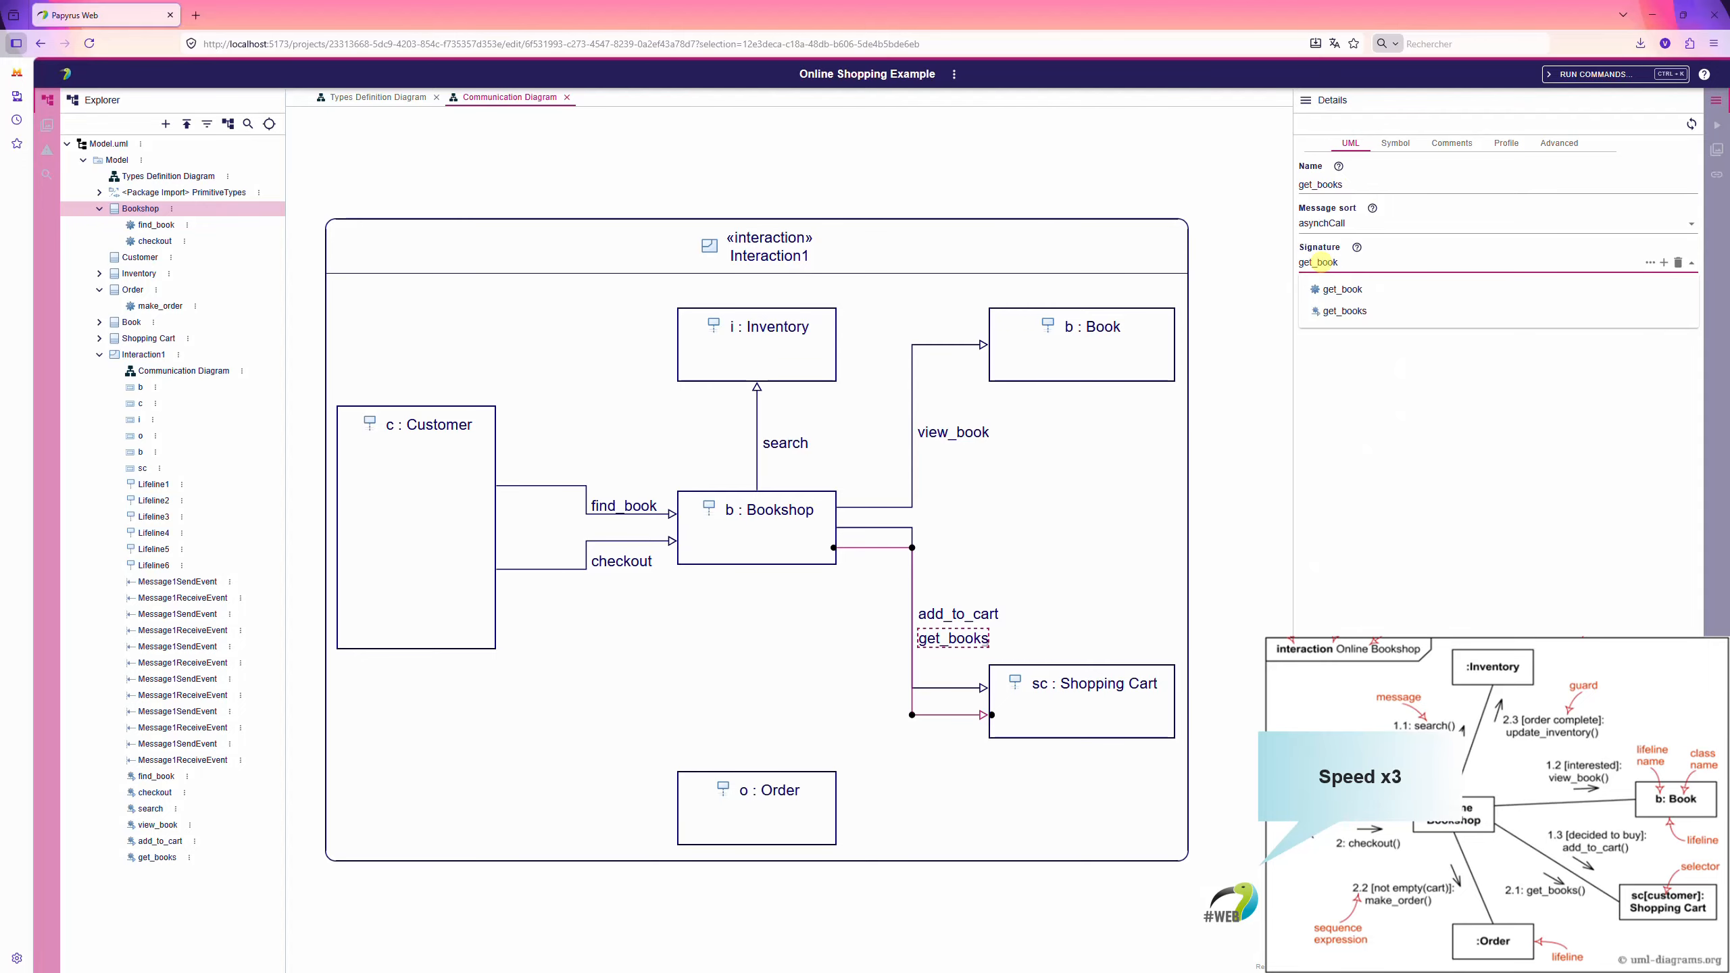
click(1323, 289)
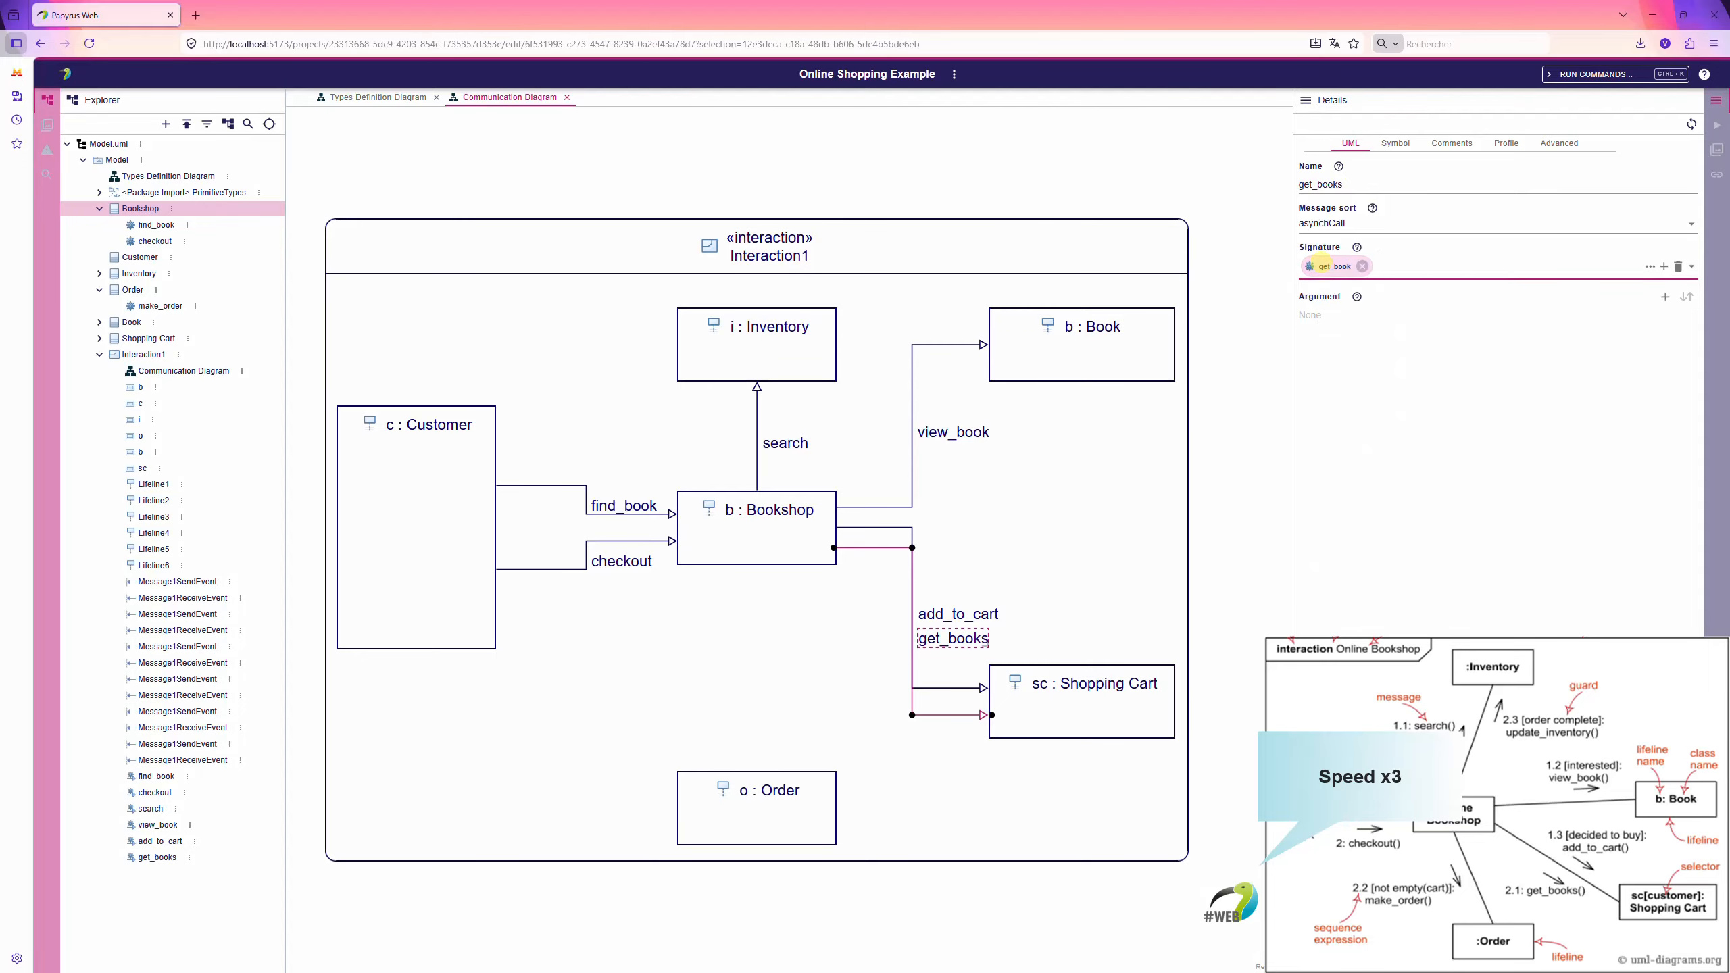
click(1324, 272)
click(1117, 513)
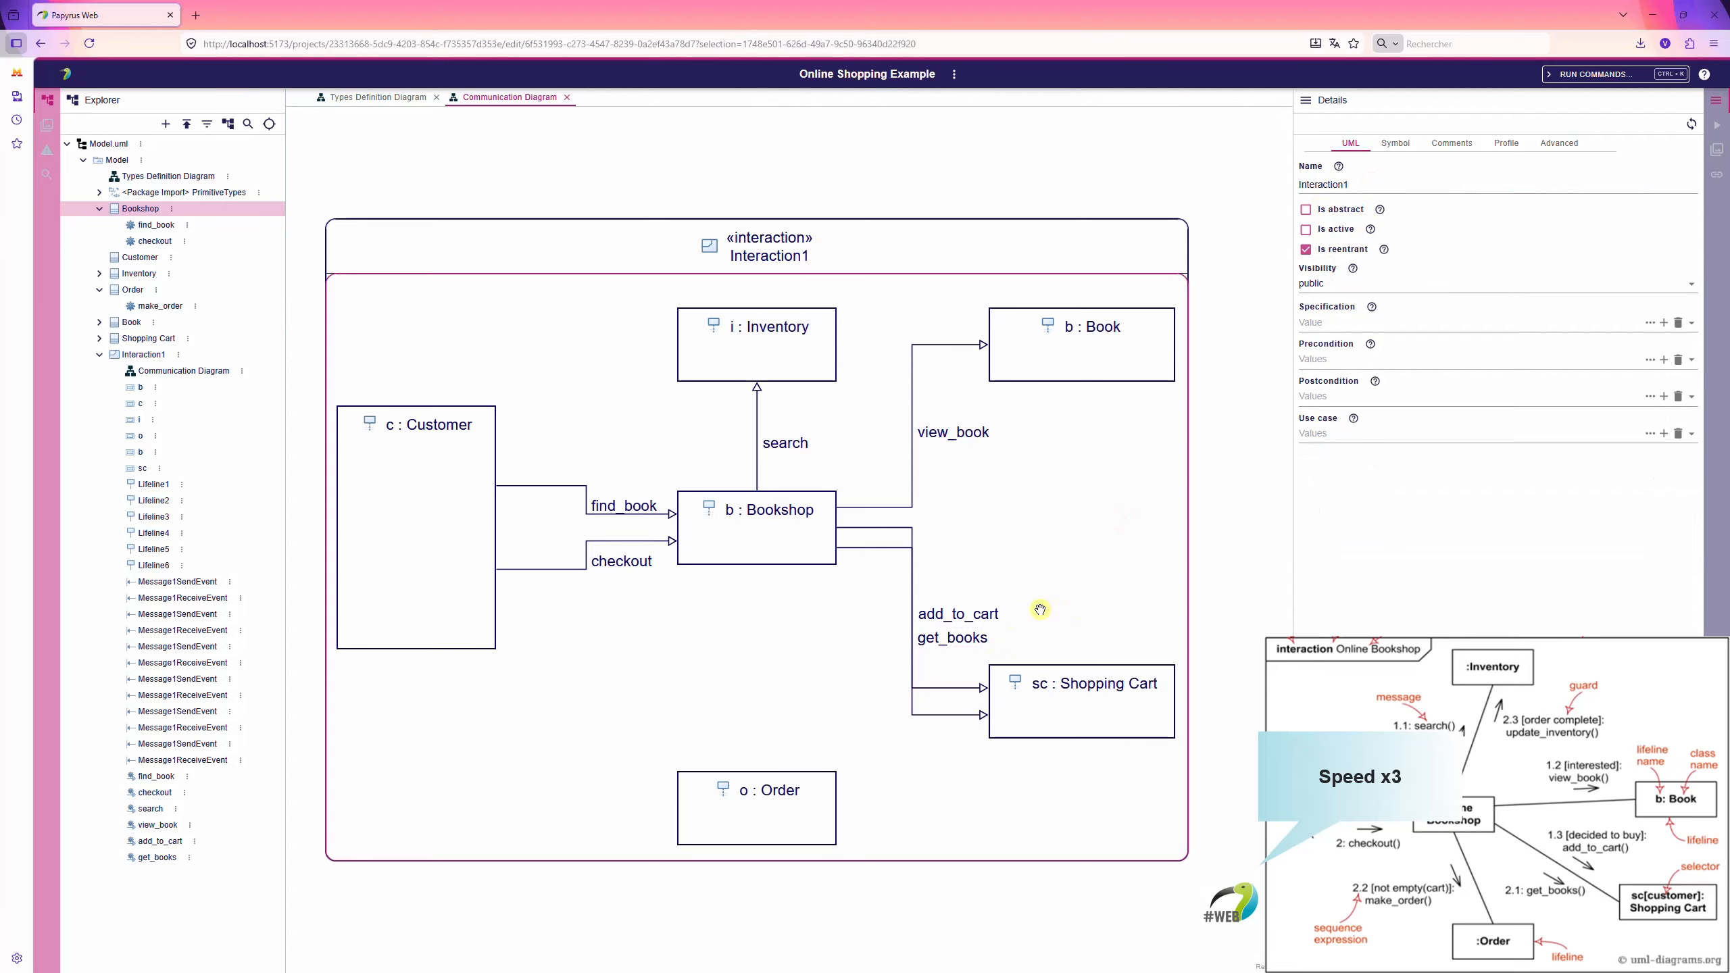
- Draw a message from the Bookshop lifeline to the Order lifeline, with the make_order operation as signature and make_order as name
click(755, 560)
drag(755, 563, 765, 792)
click(1355, 262)
text(make)
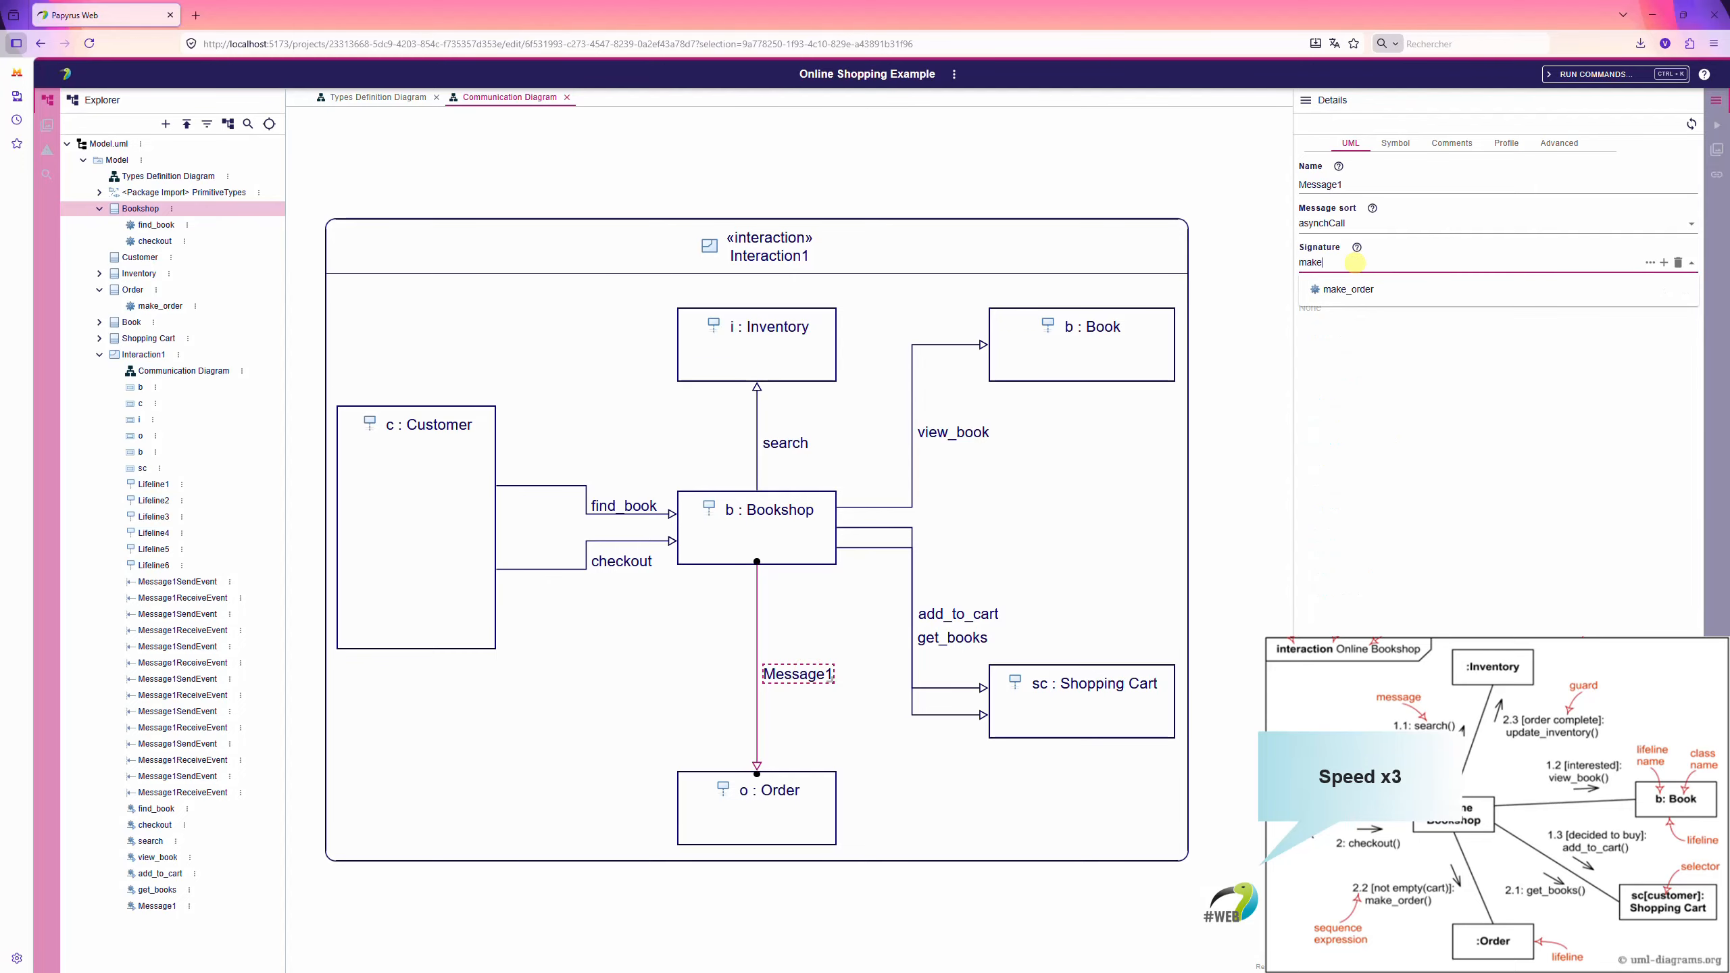
click(1352, 289)
double_click(1378, 183)
text(make_order)
key(Return)
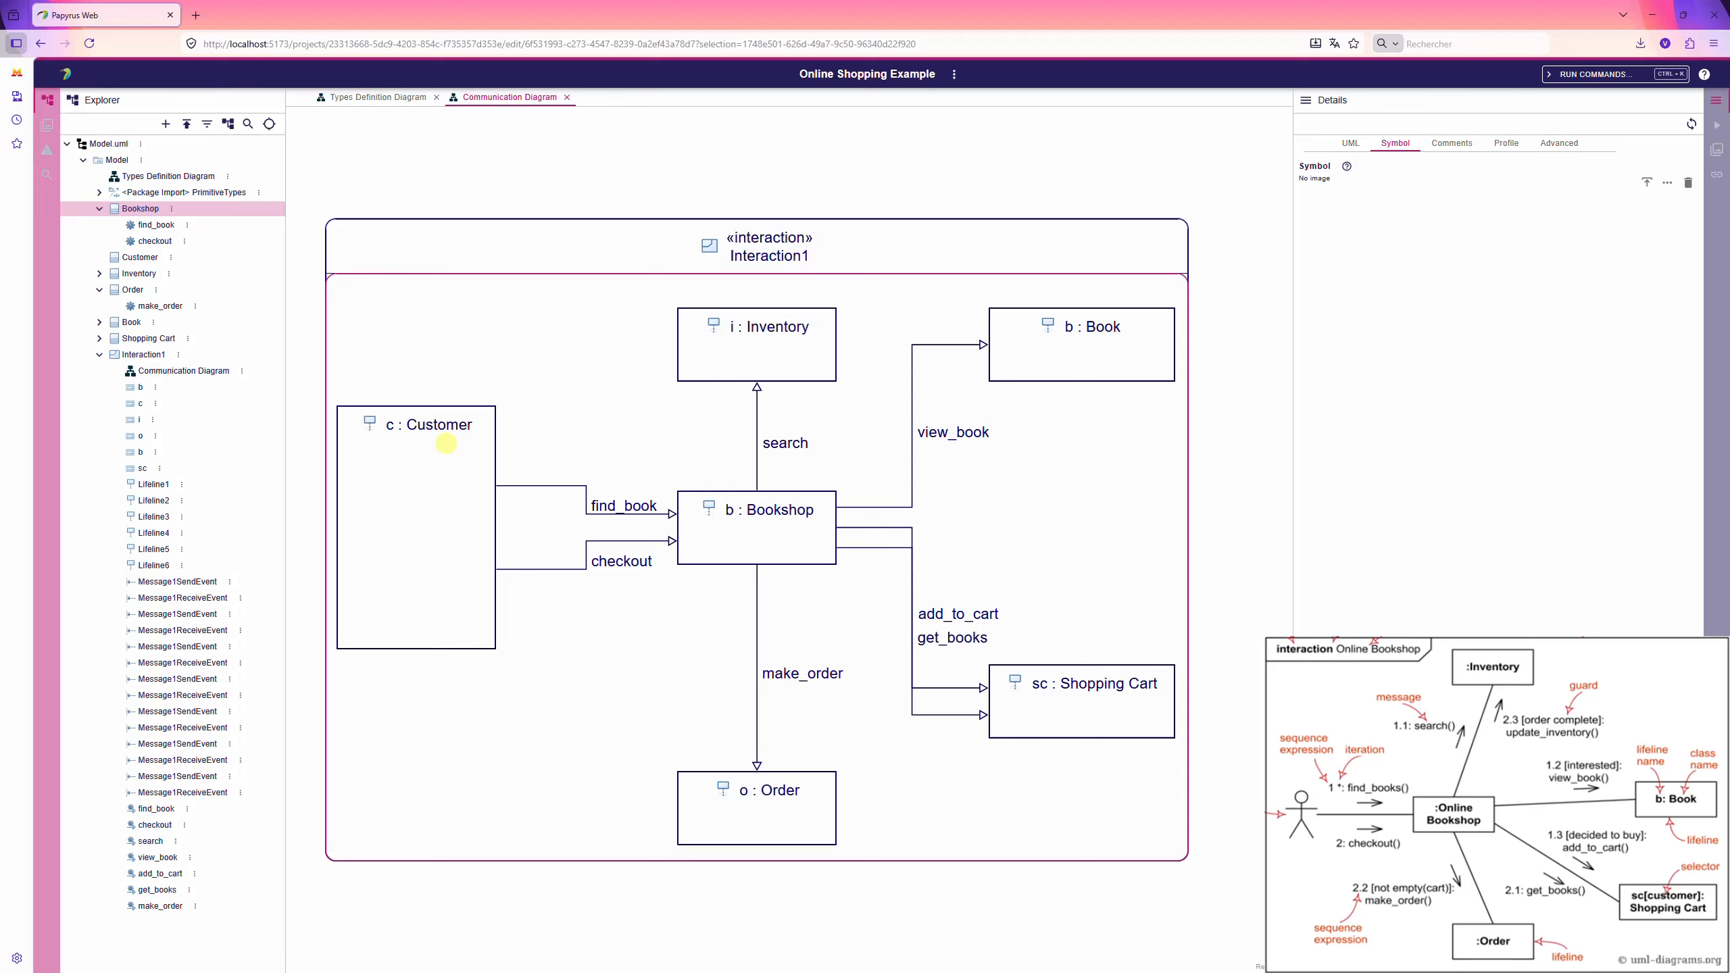
- Set the edge type of the find_book message to Oblique
click(543, 485)
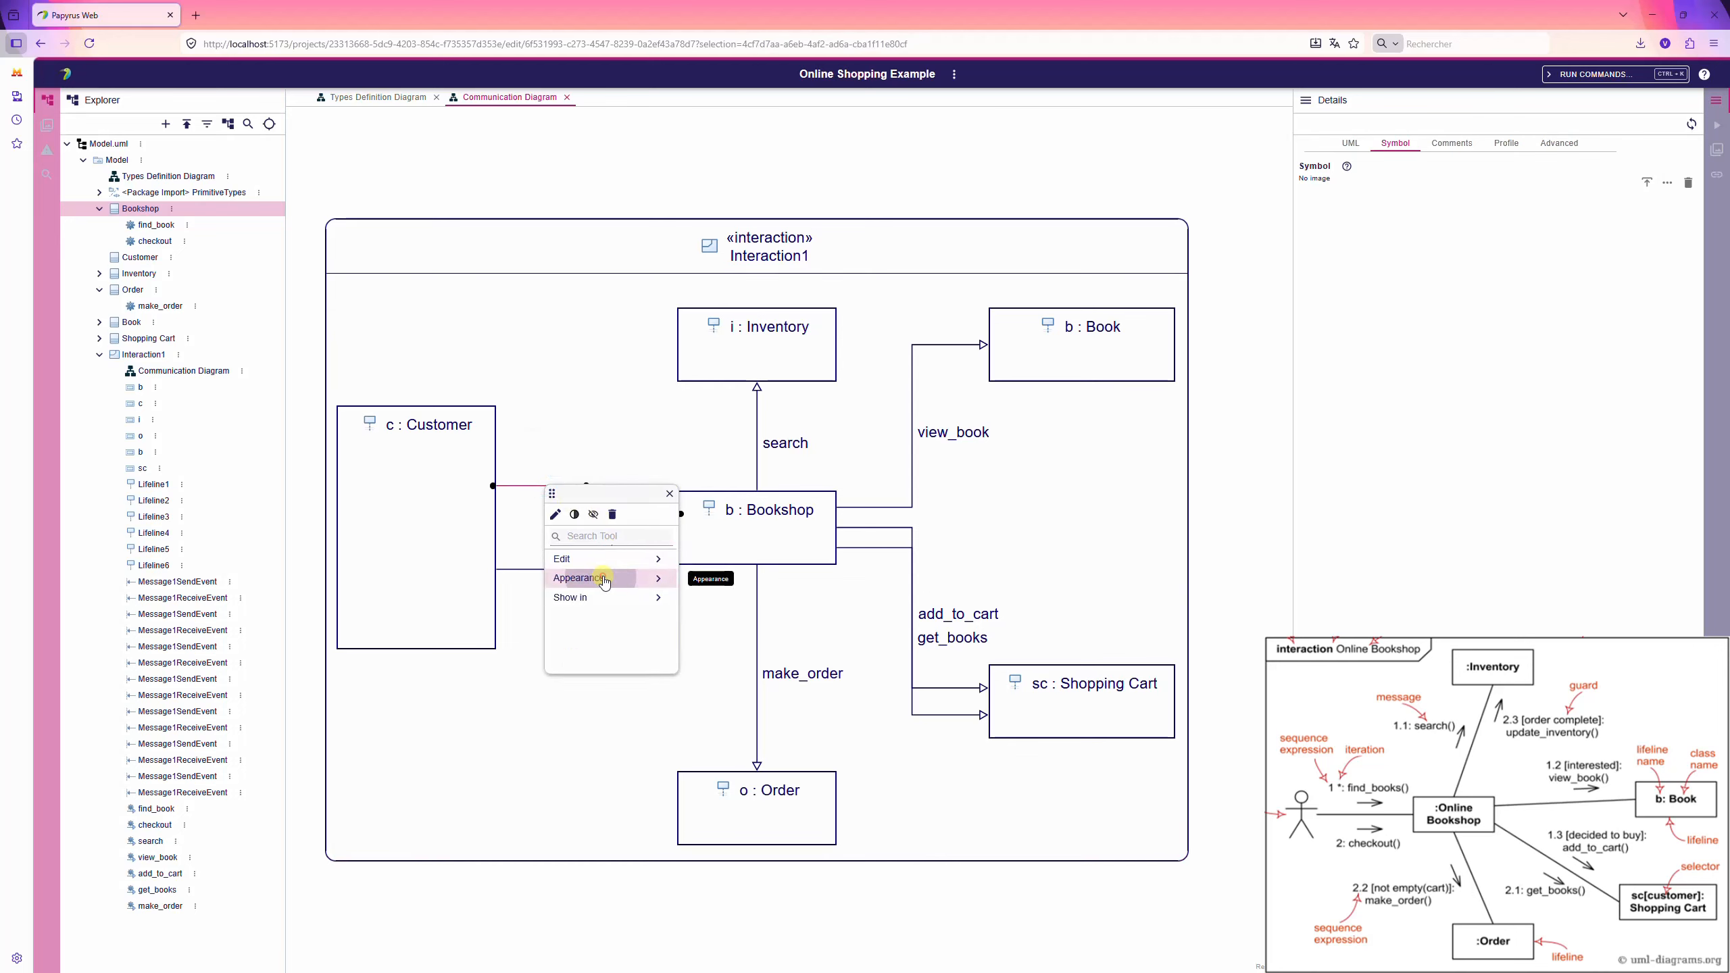
click(601, 578)
scroll(603, 581, down, 5)
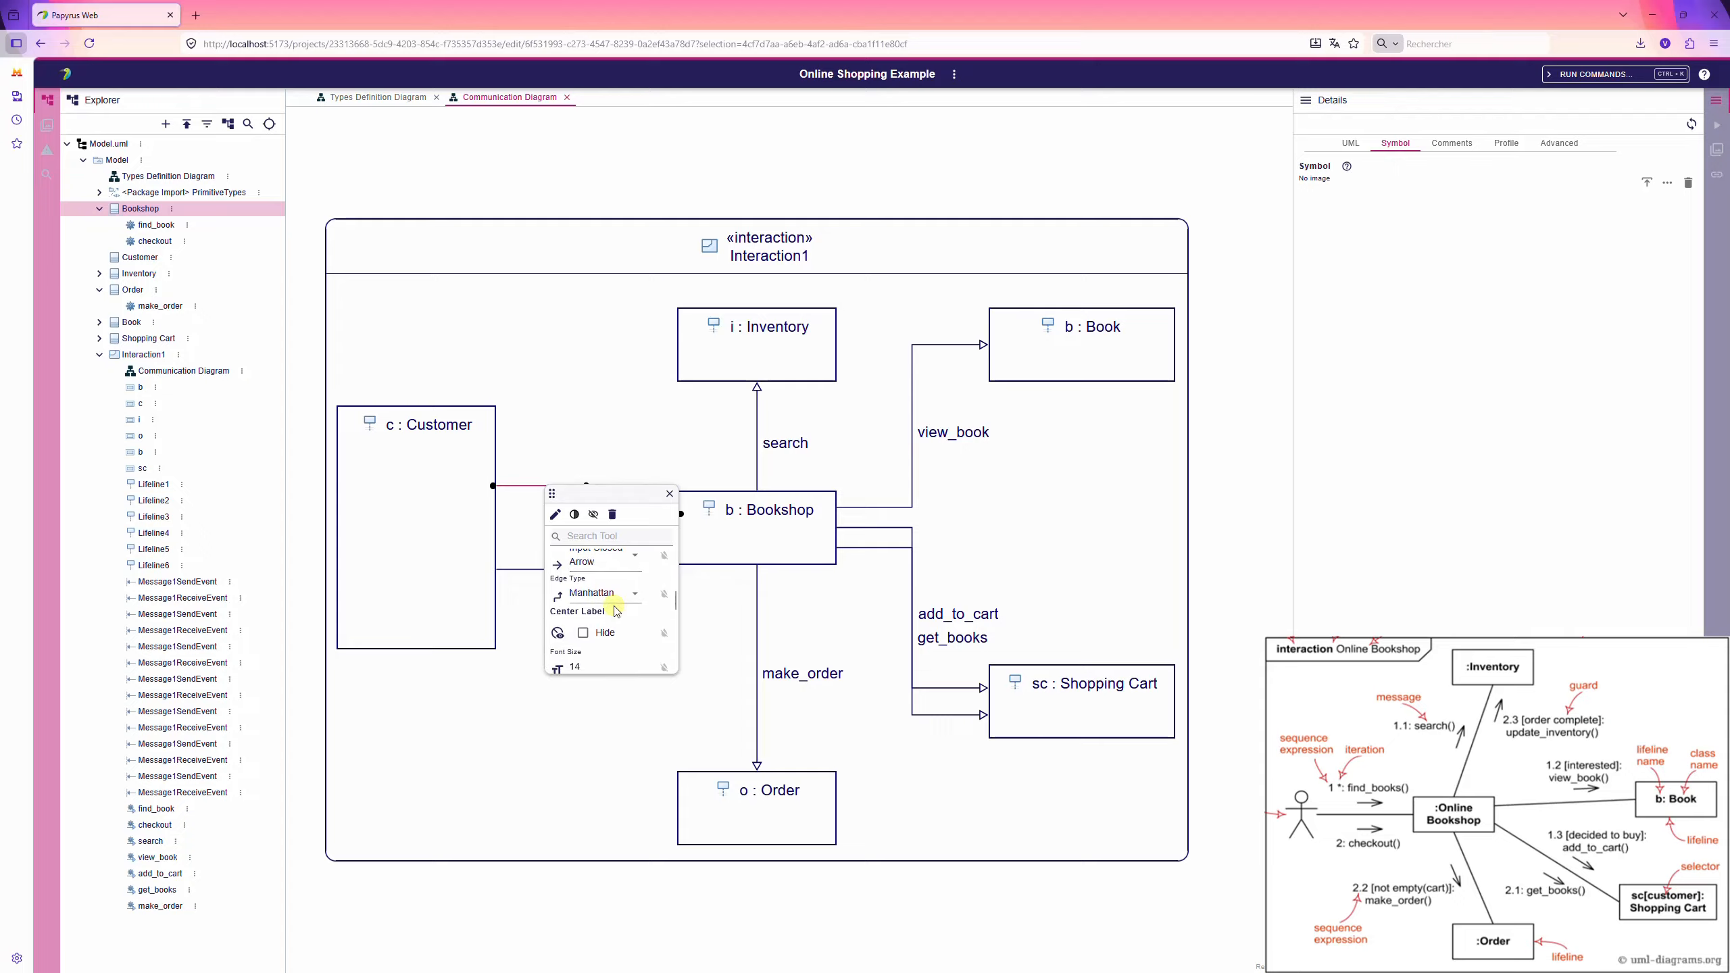
click(612, 595)
click(607, 663)
click(613, 692)
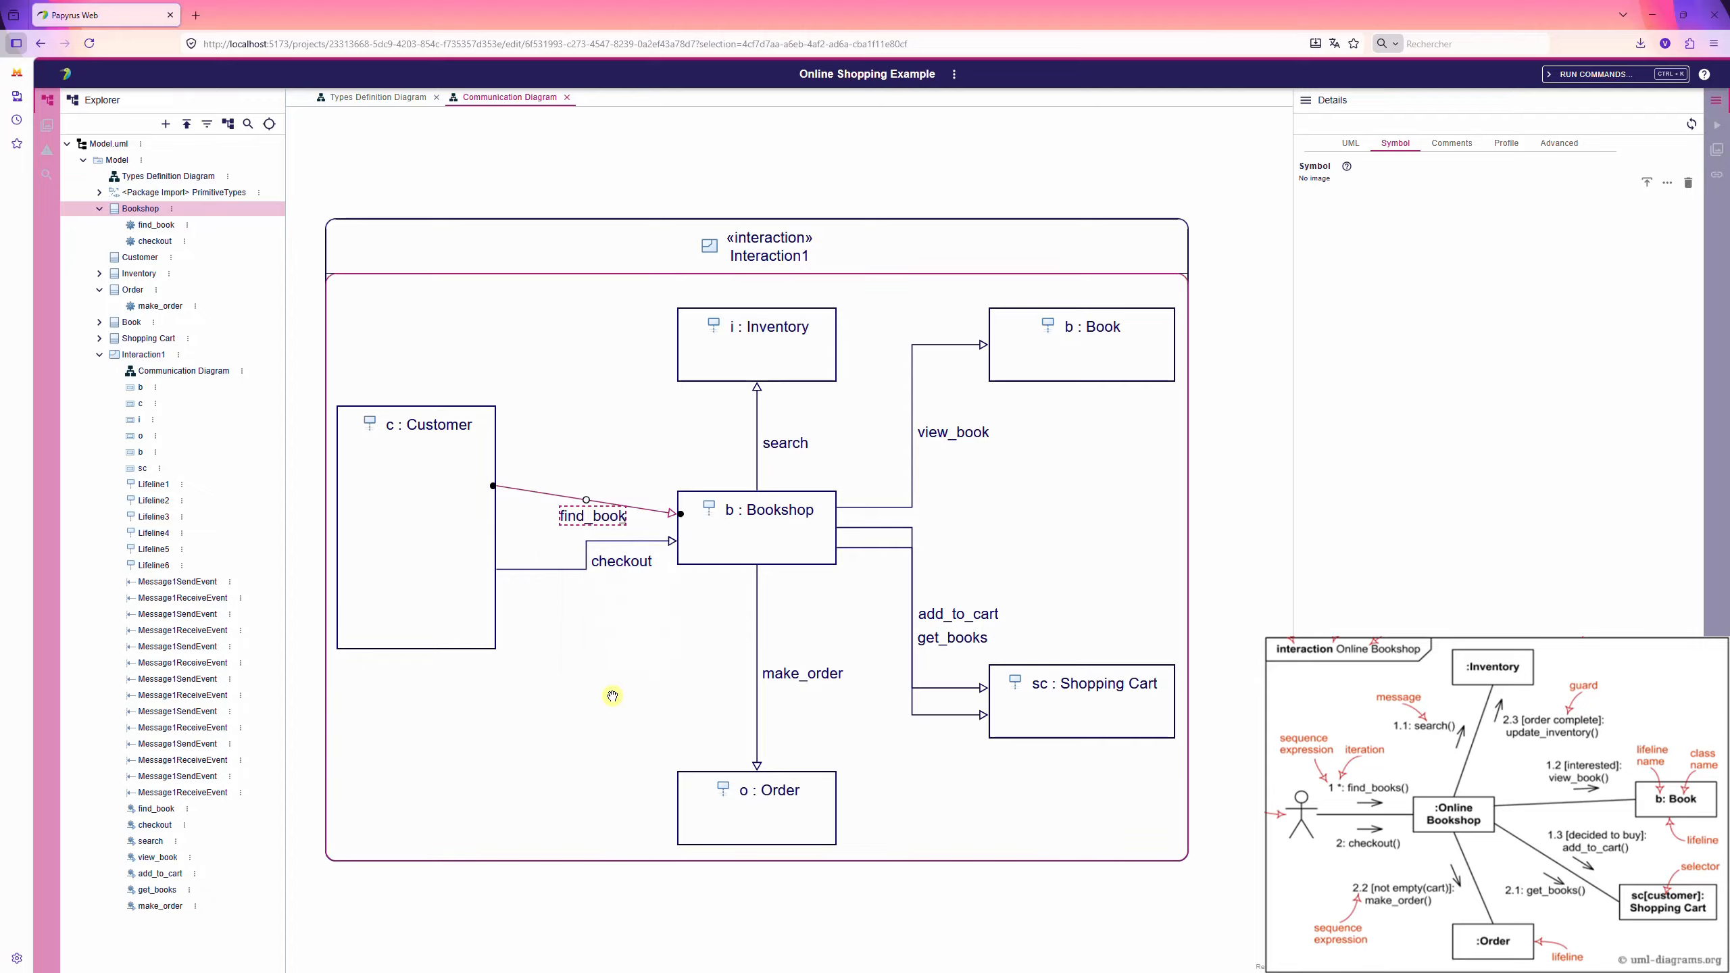
- Set the edge type of the checkout message to Oblique
click(573, 569)
click(573, 569)
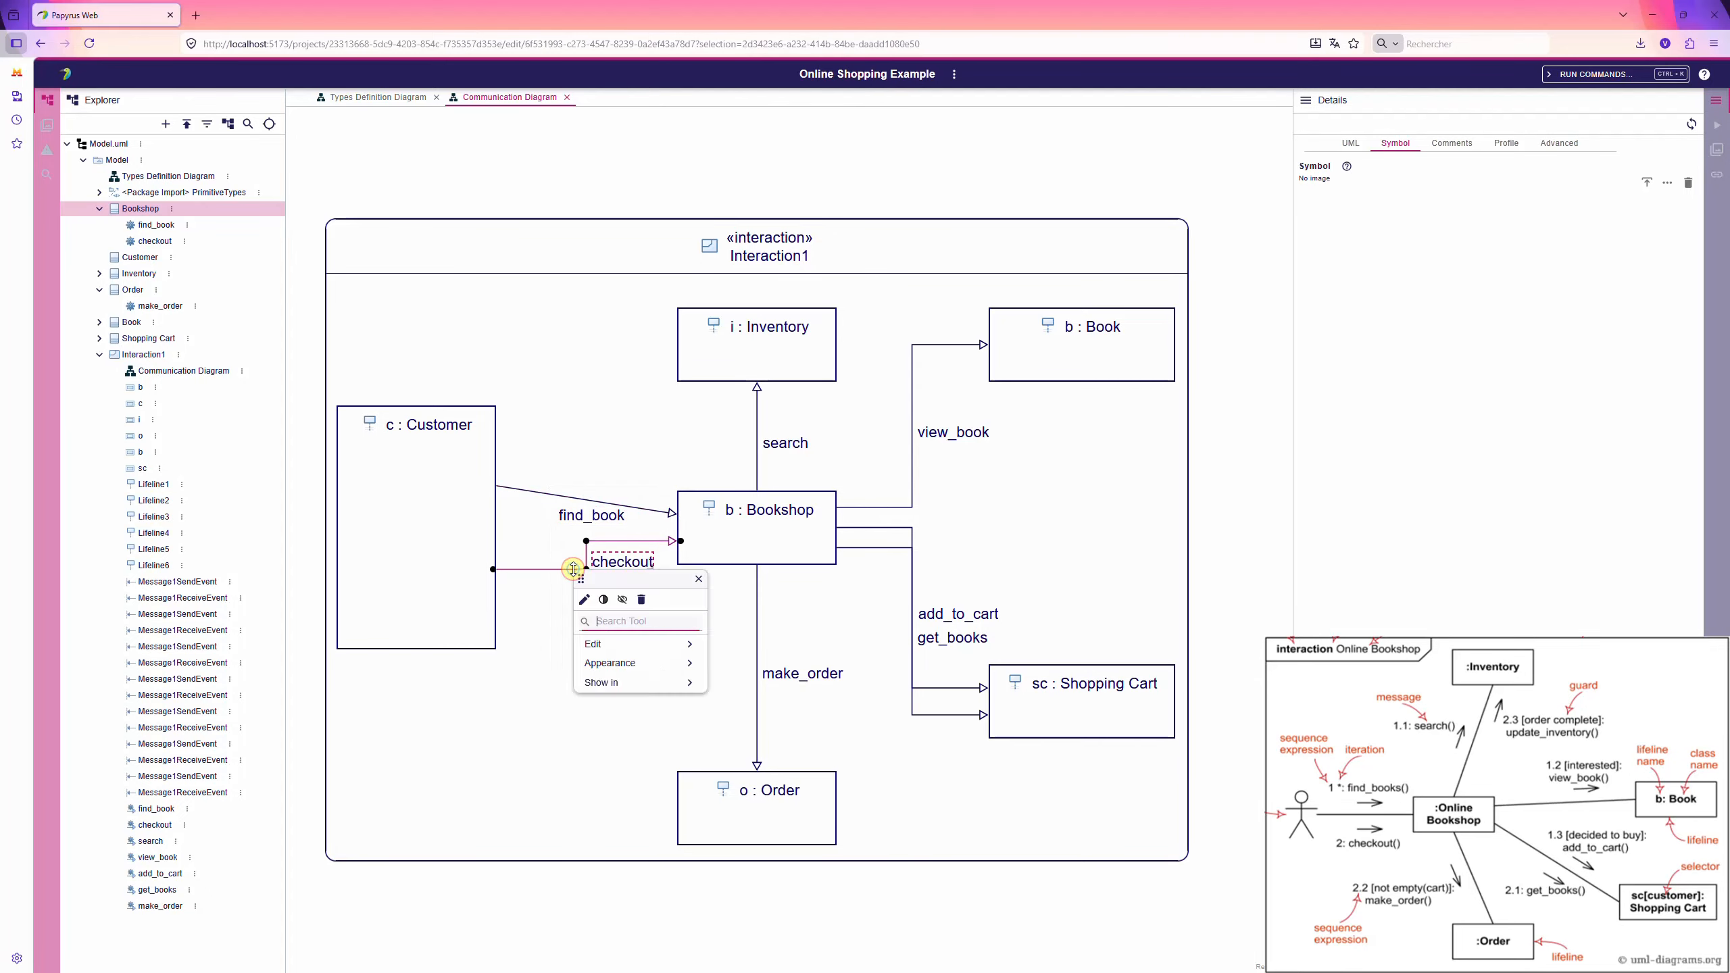
click(605, 663)
scroll(615, 673, down, 4)
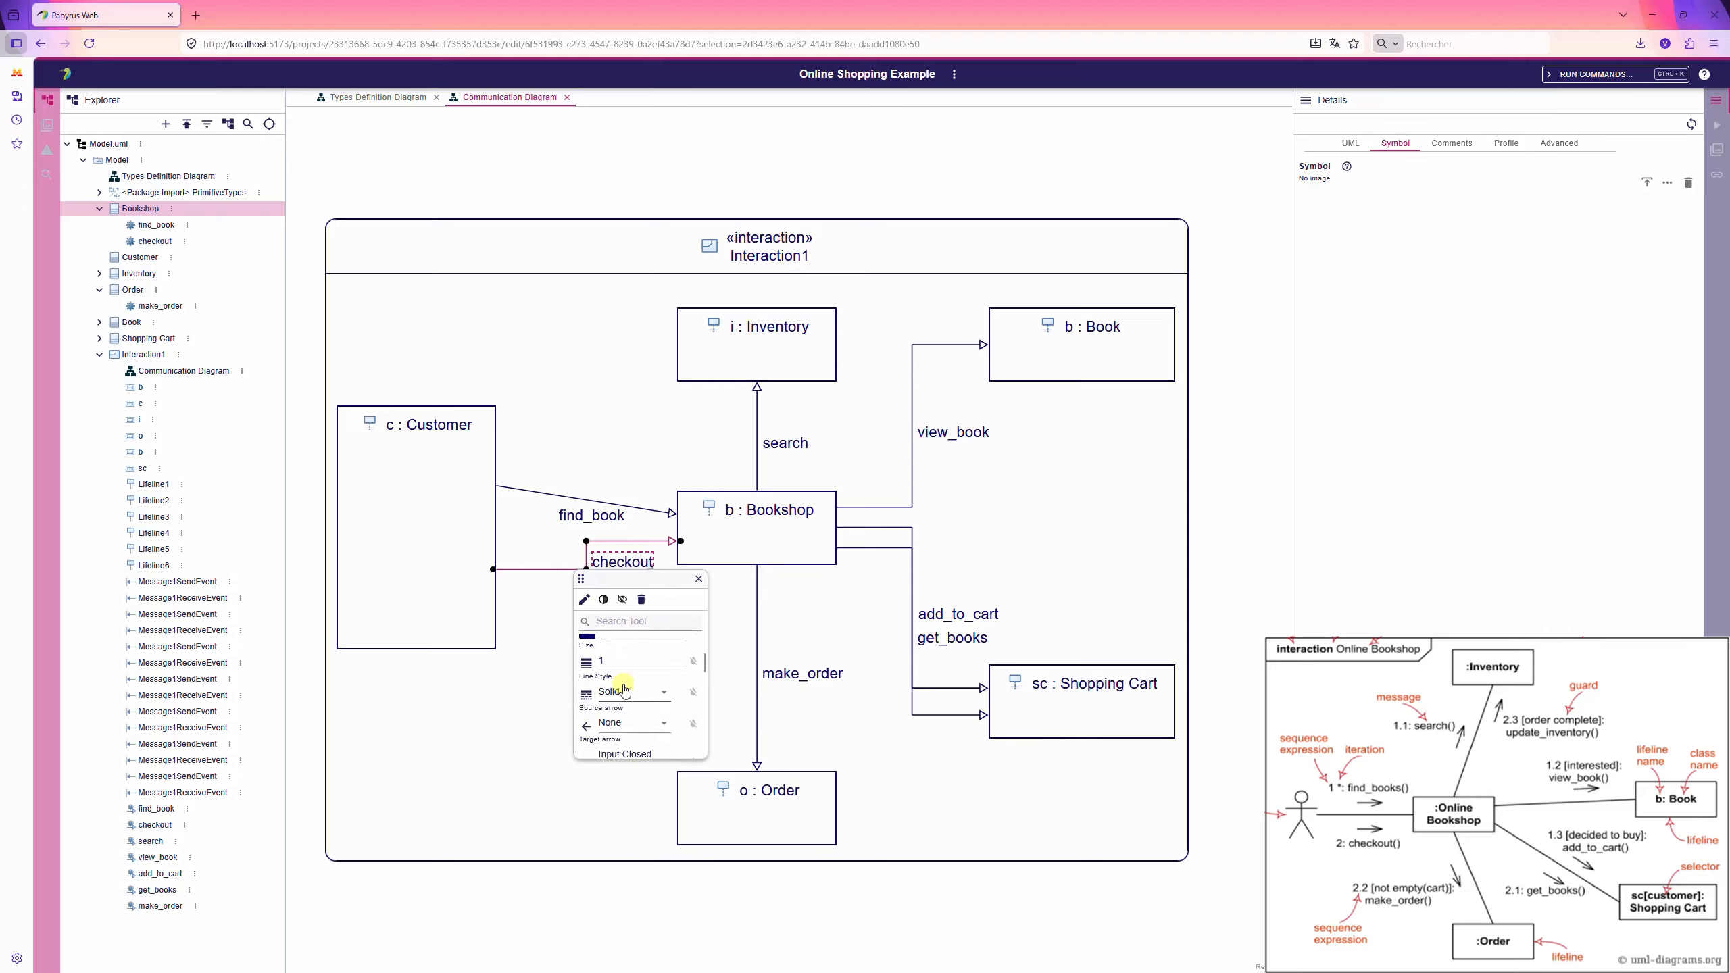
scroll(642, 688, down, 2)
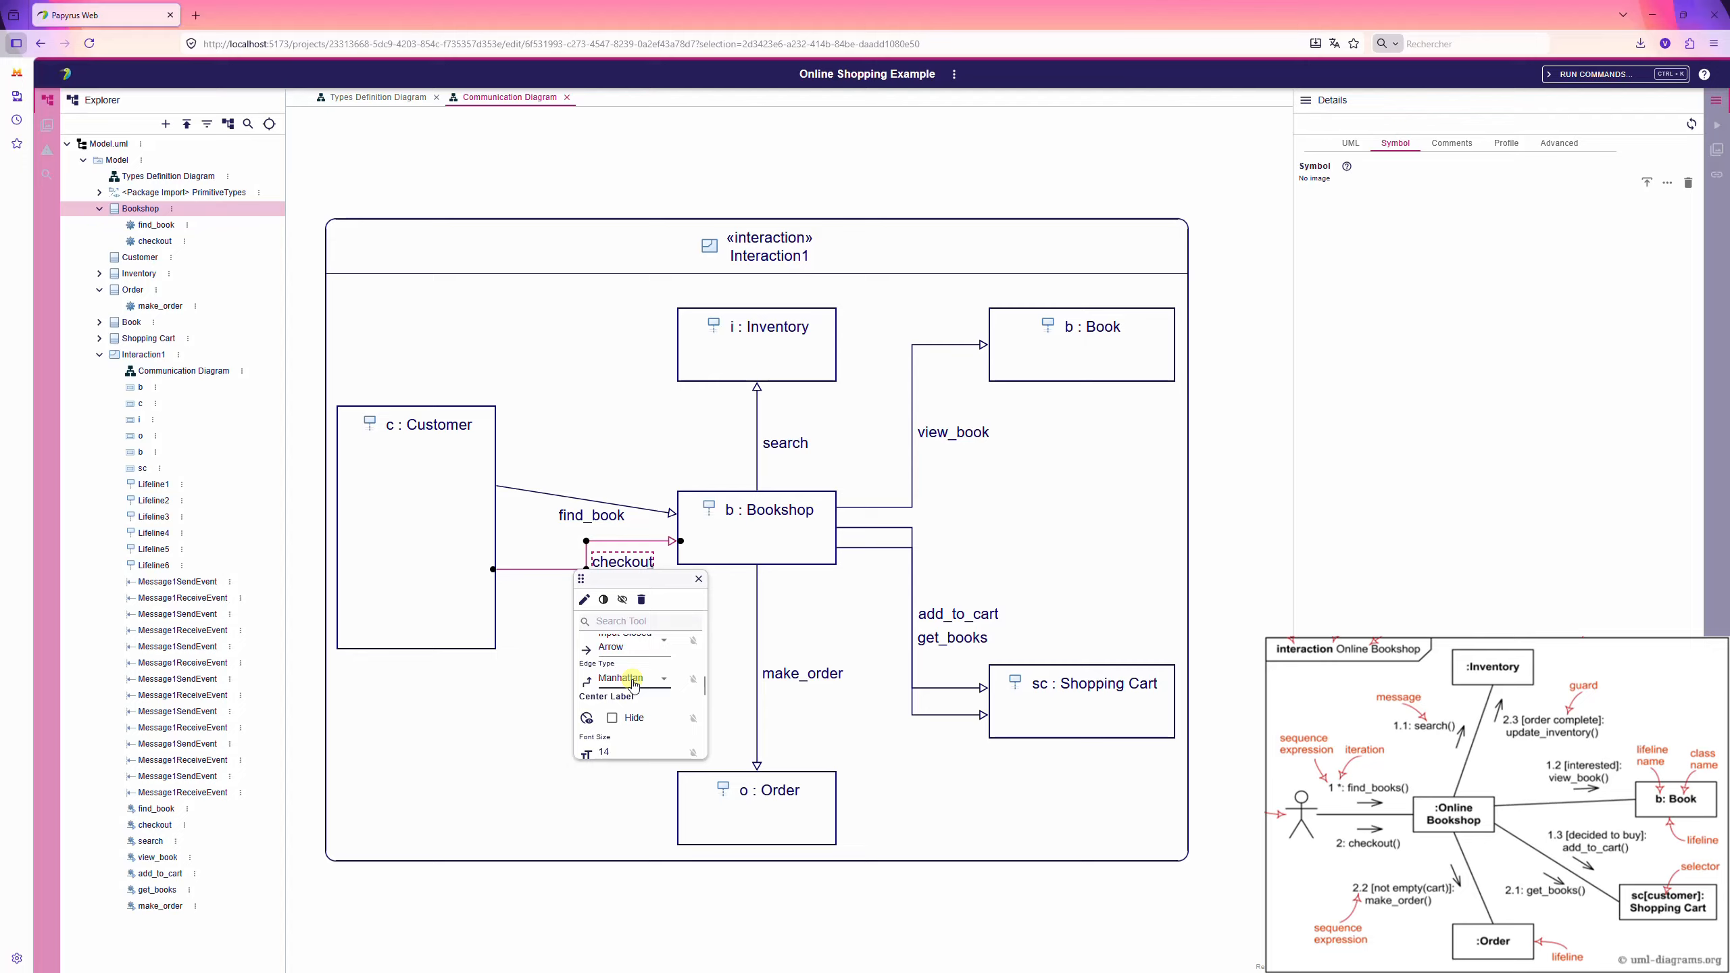
click(633, 679)
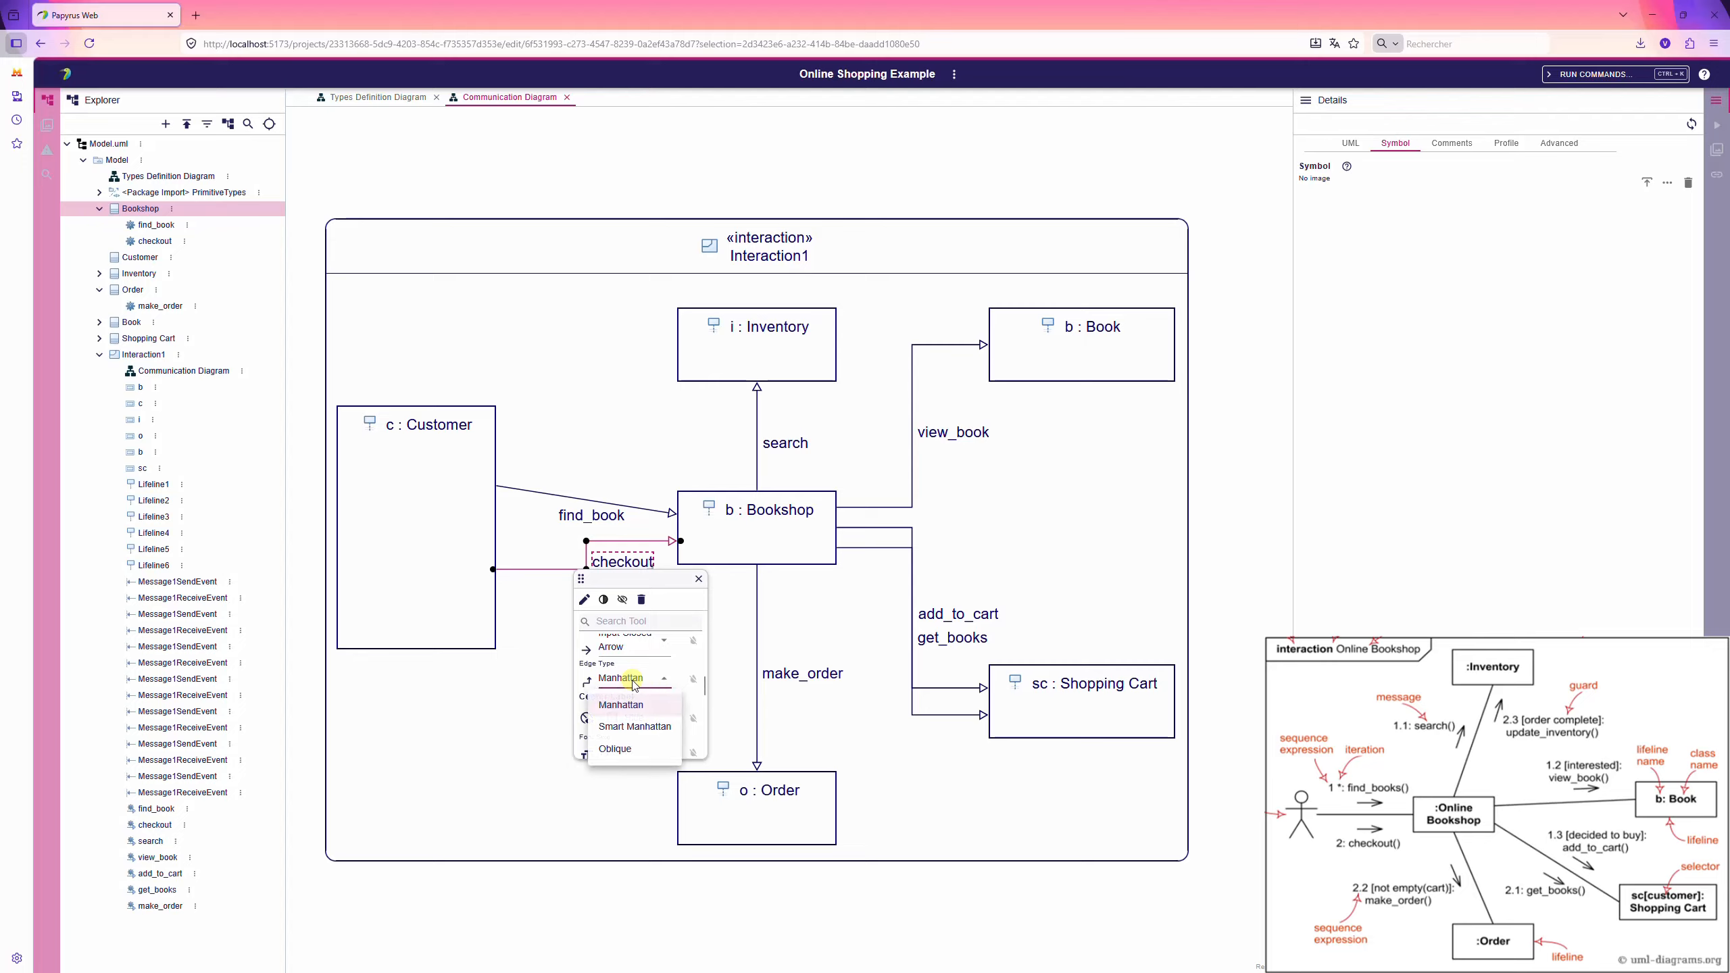
click(630, 749)
- Set the edge type of the view_book message to Oblique
click(893, 507)
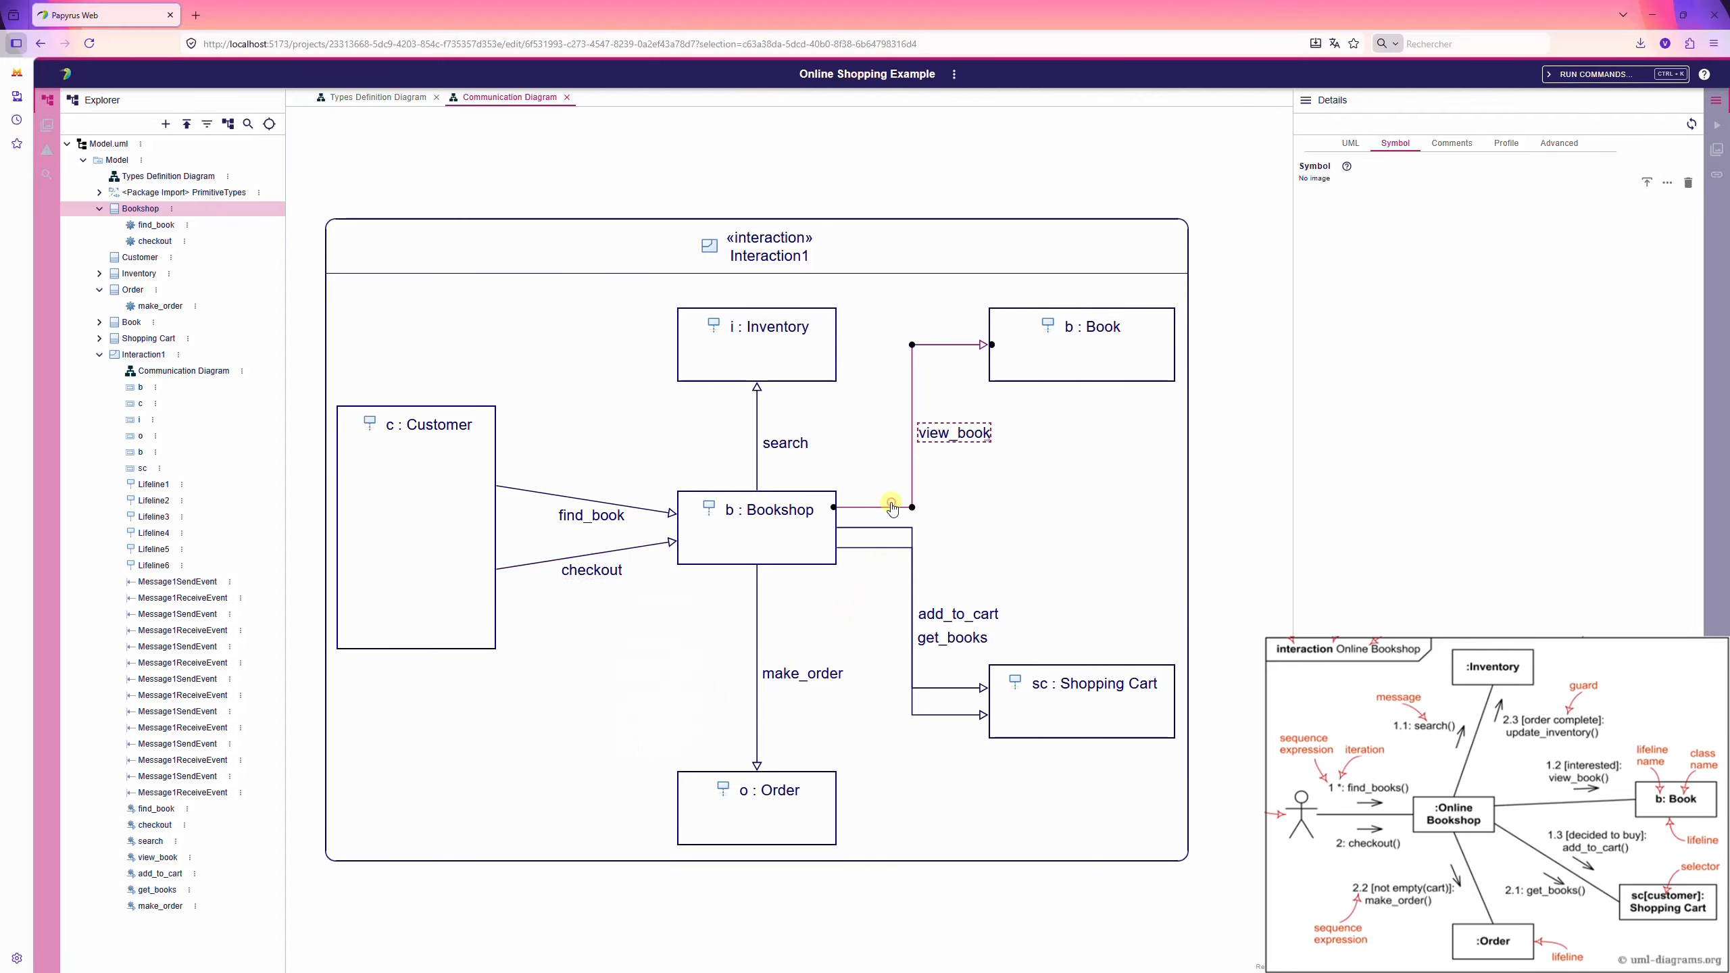
click(891, 507)
click(924, 603)
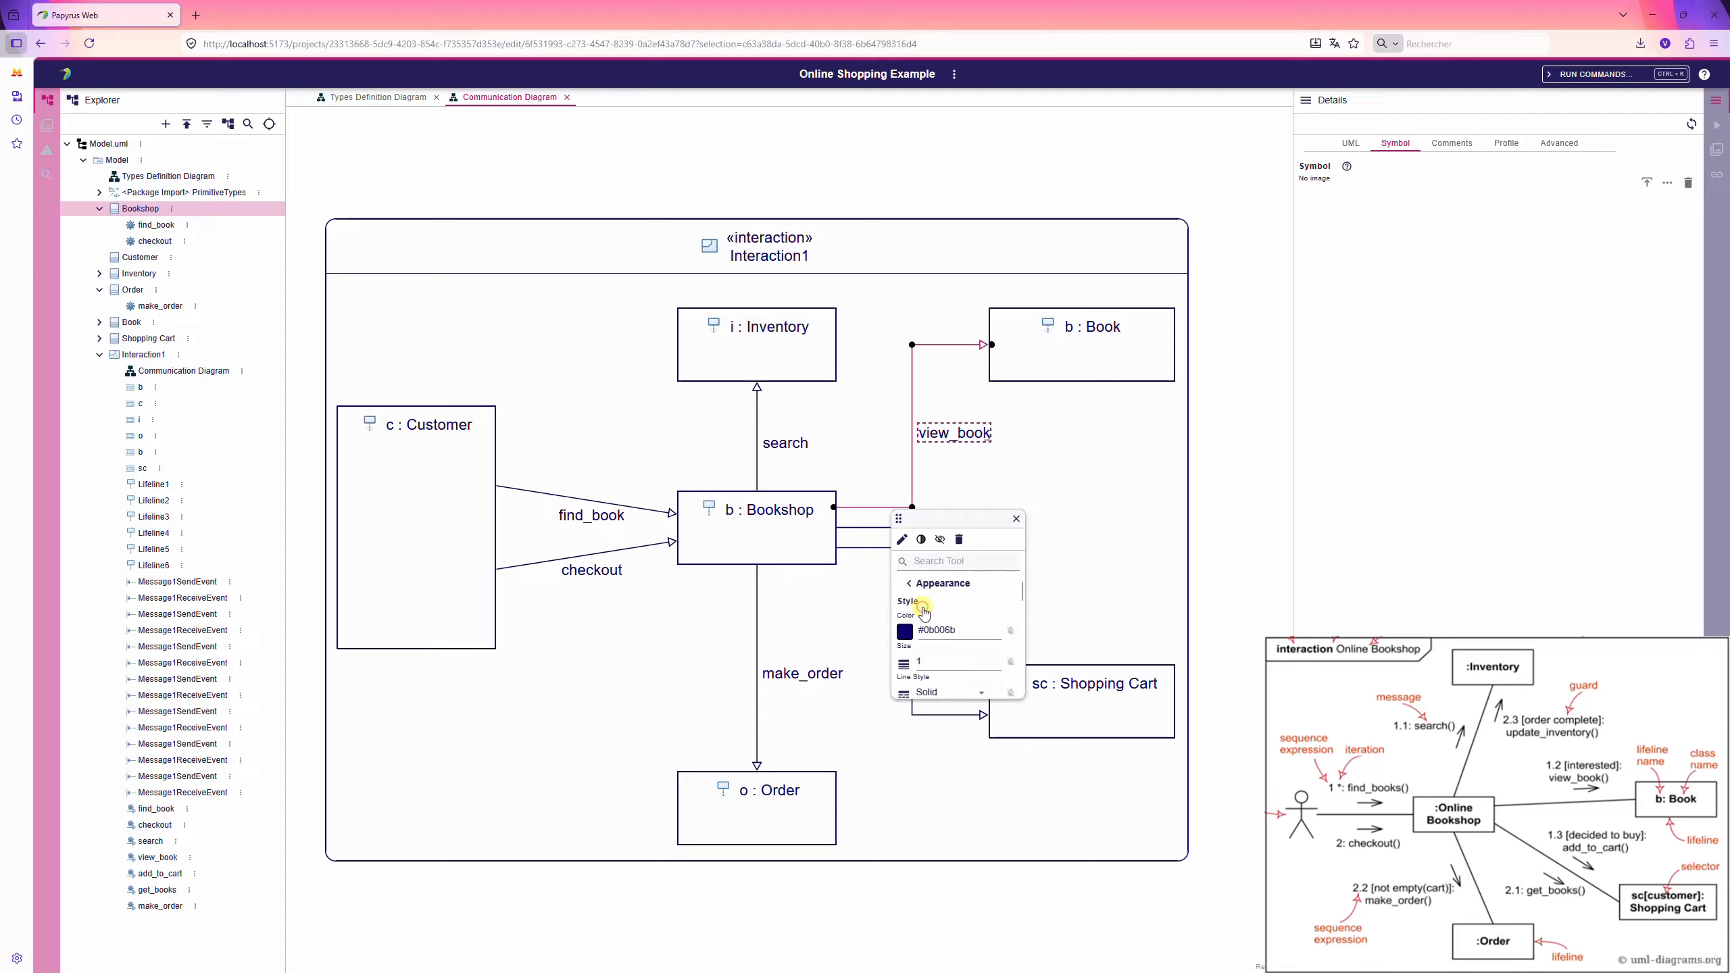
scroll(946, 654, down, 5)
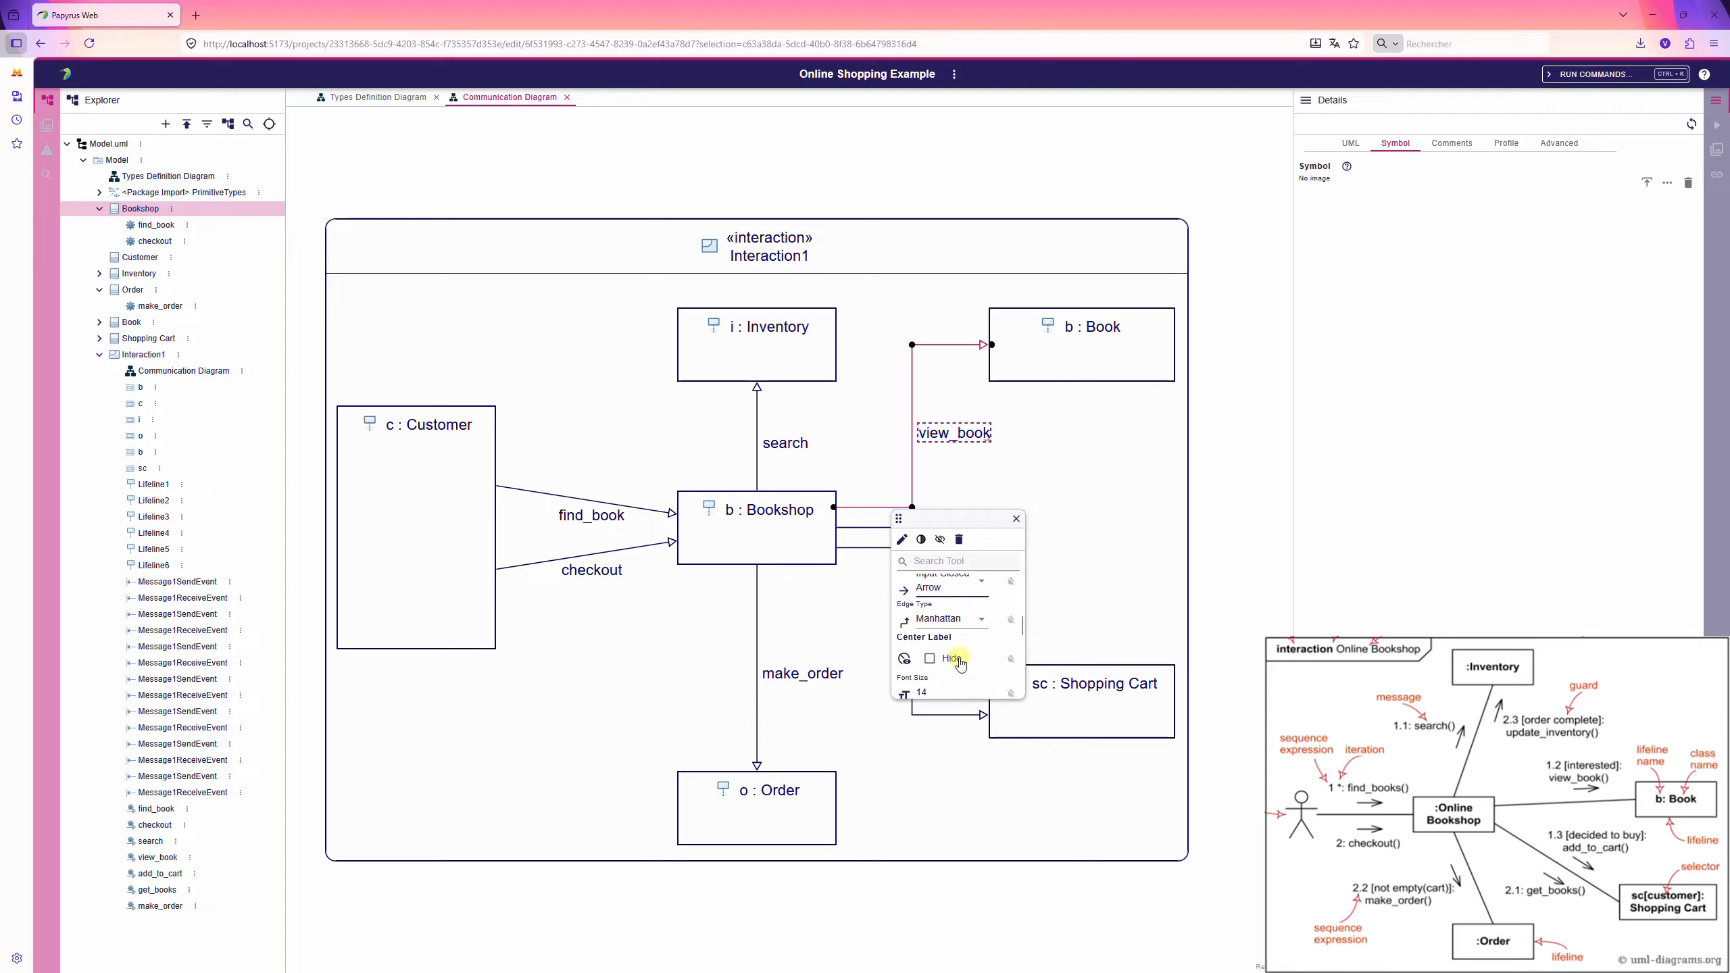
click(955, 626)
click(947, 673)
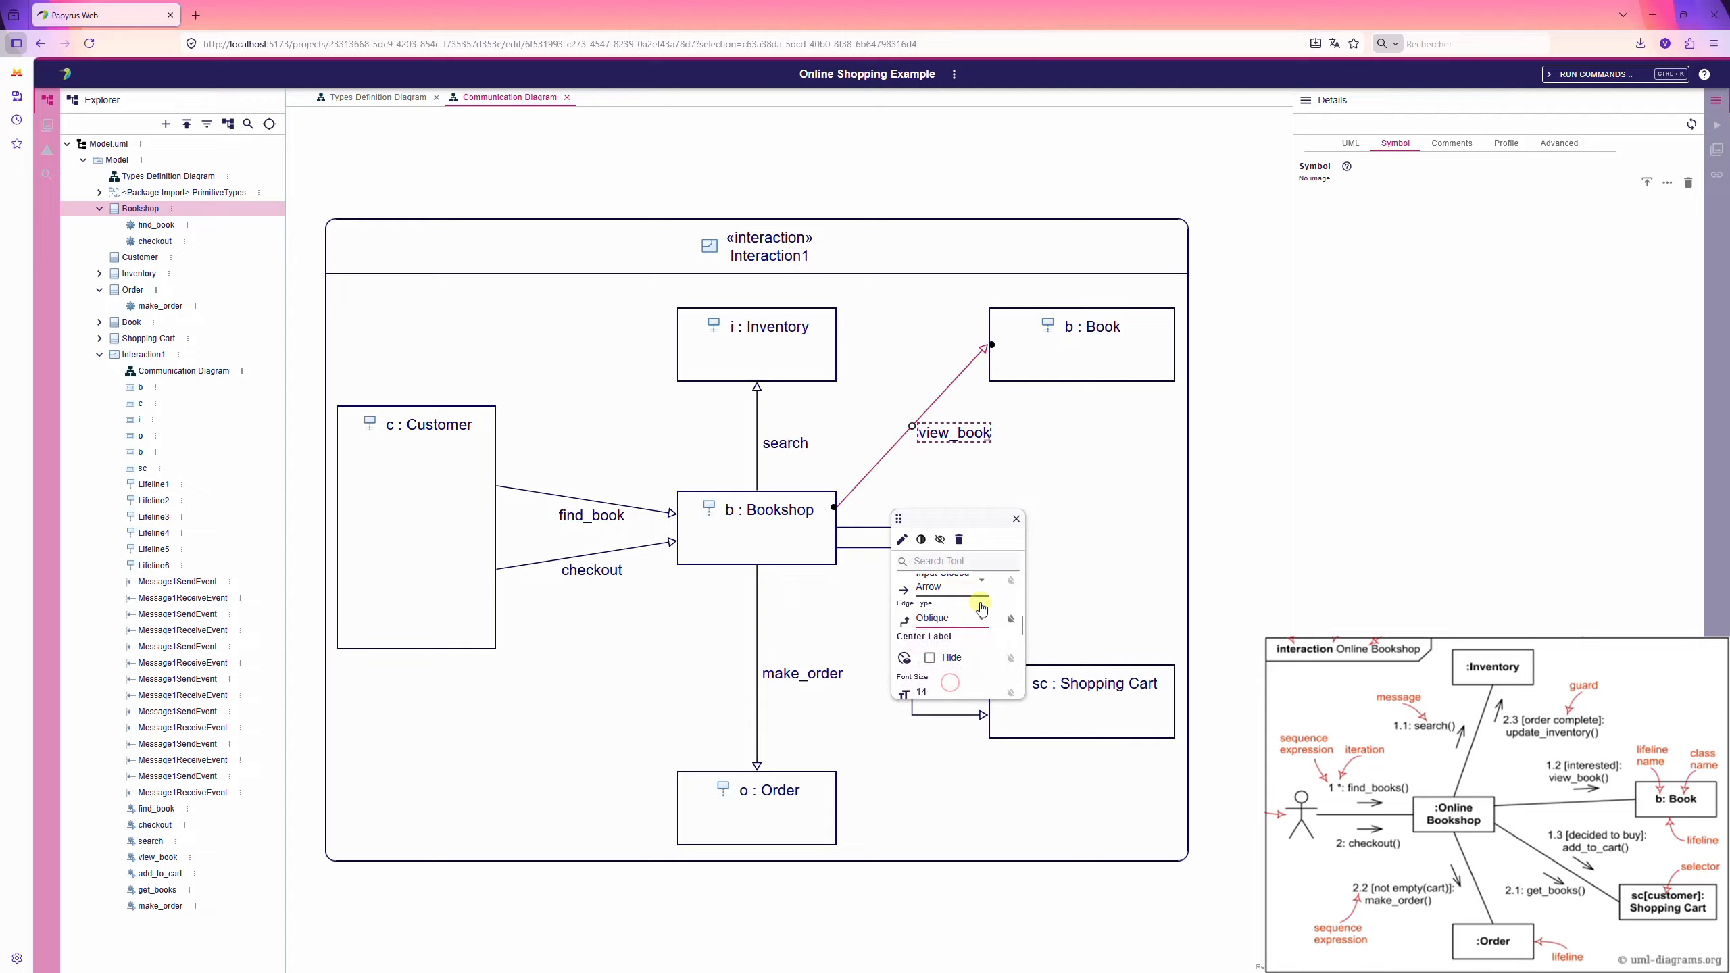
click(1078, 598)
- Set the edge type of the add_to_cart message between the Bookshop and Shopping Cart lifelines to Oblique
click(910, 529)
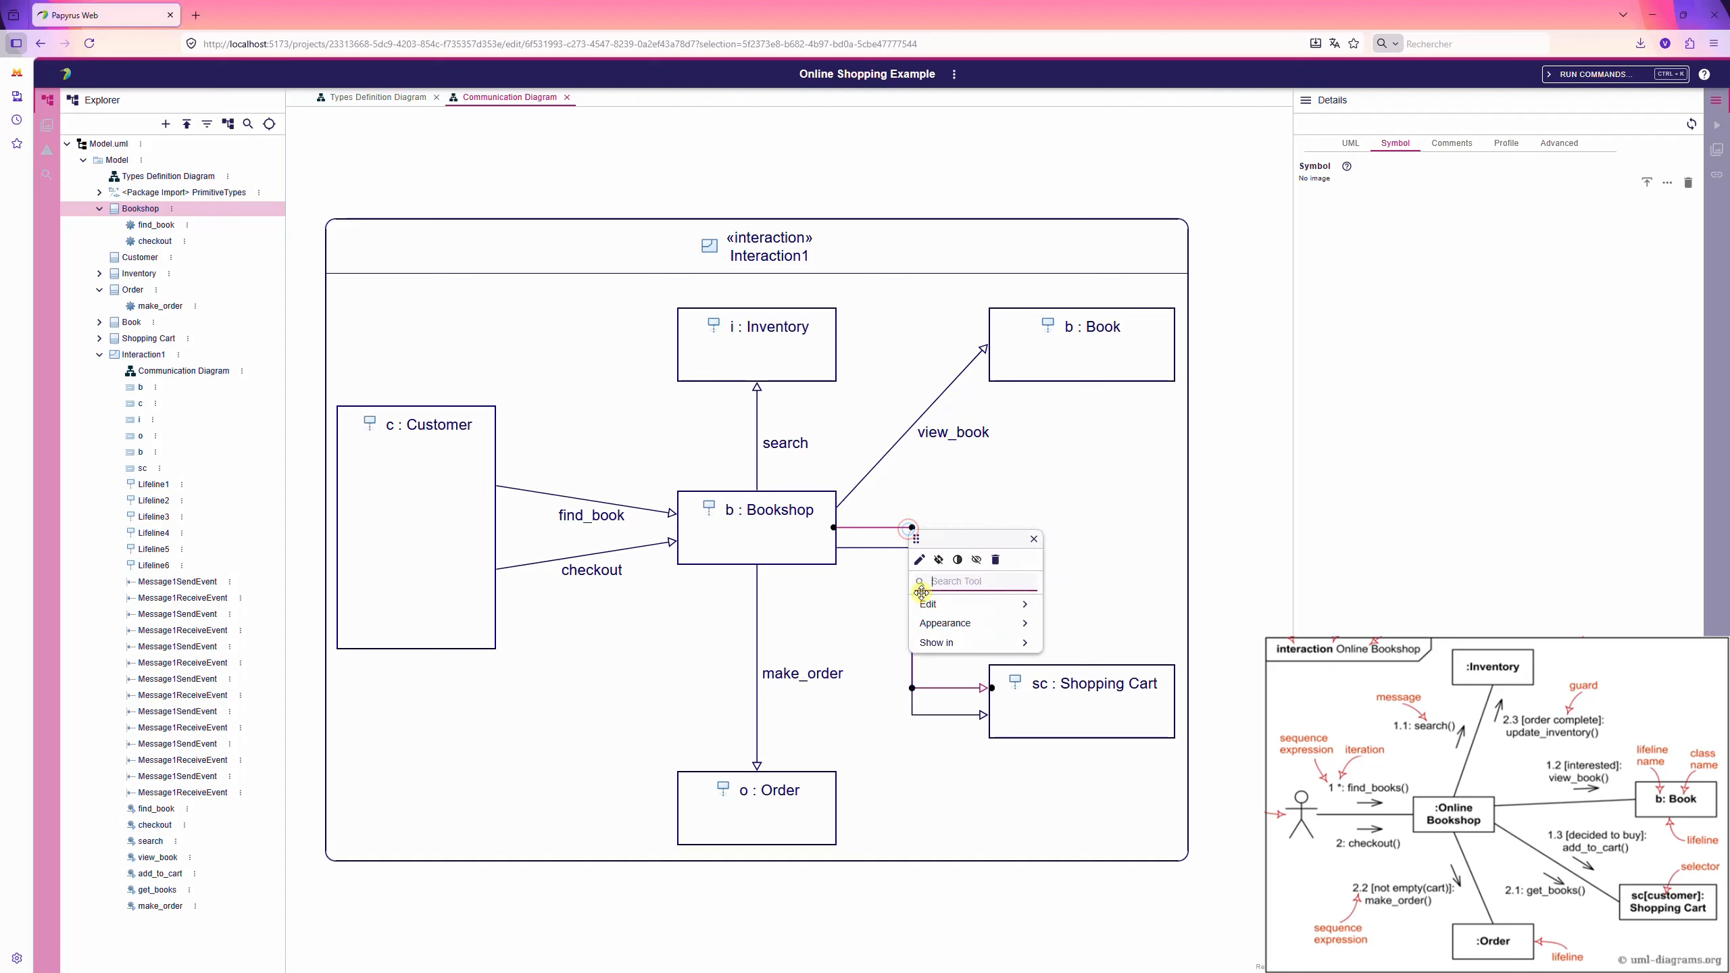
click(953, 623)
scroll(987, 671, down, 5)
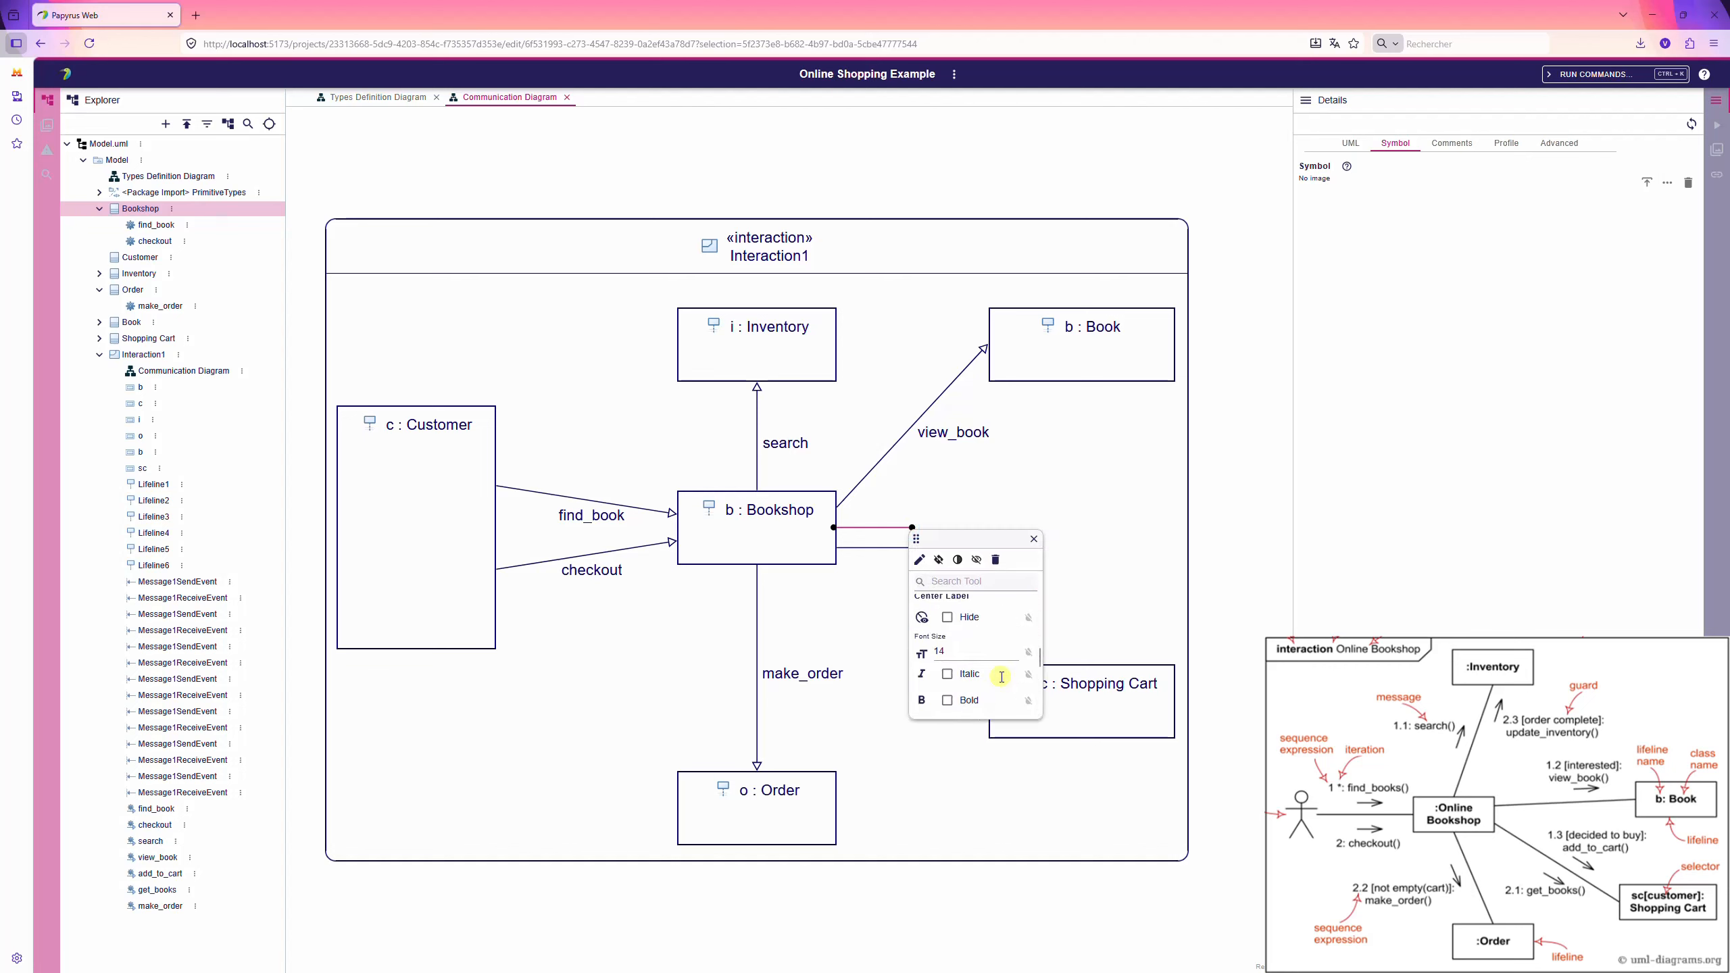
scroll(987, 672, up, 3)
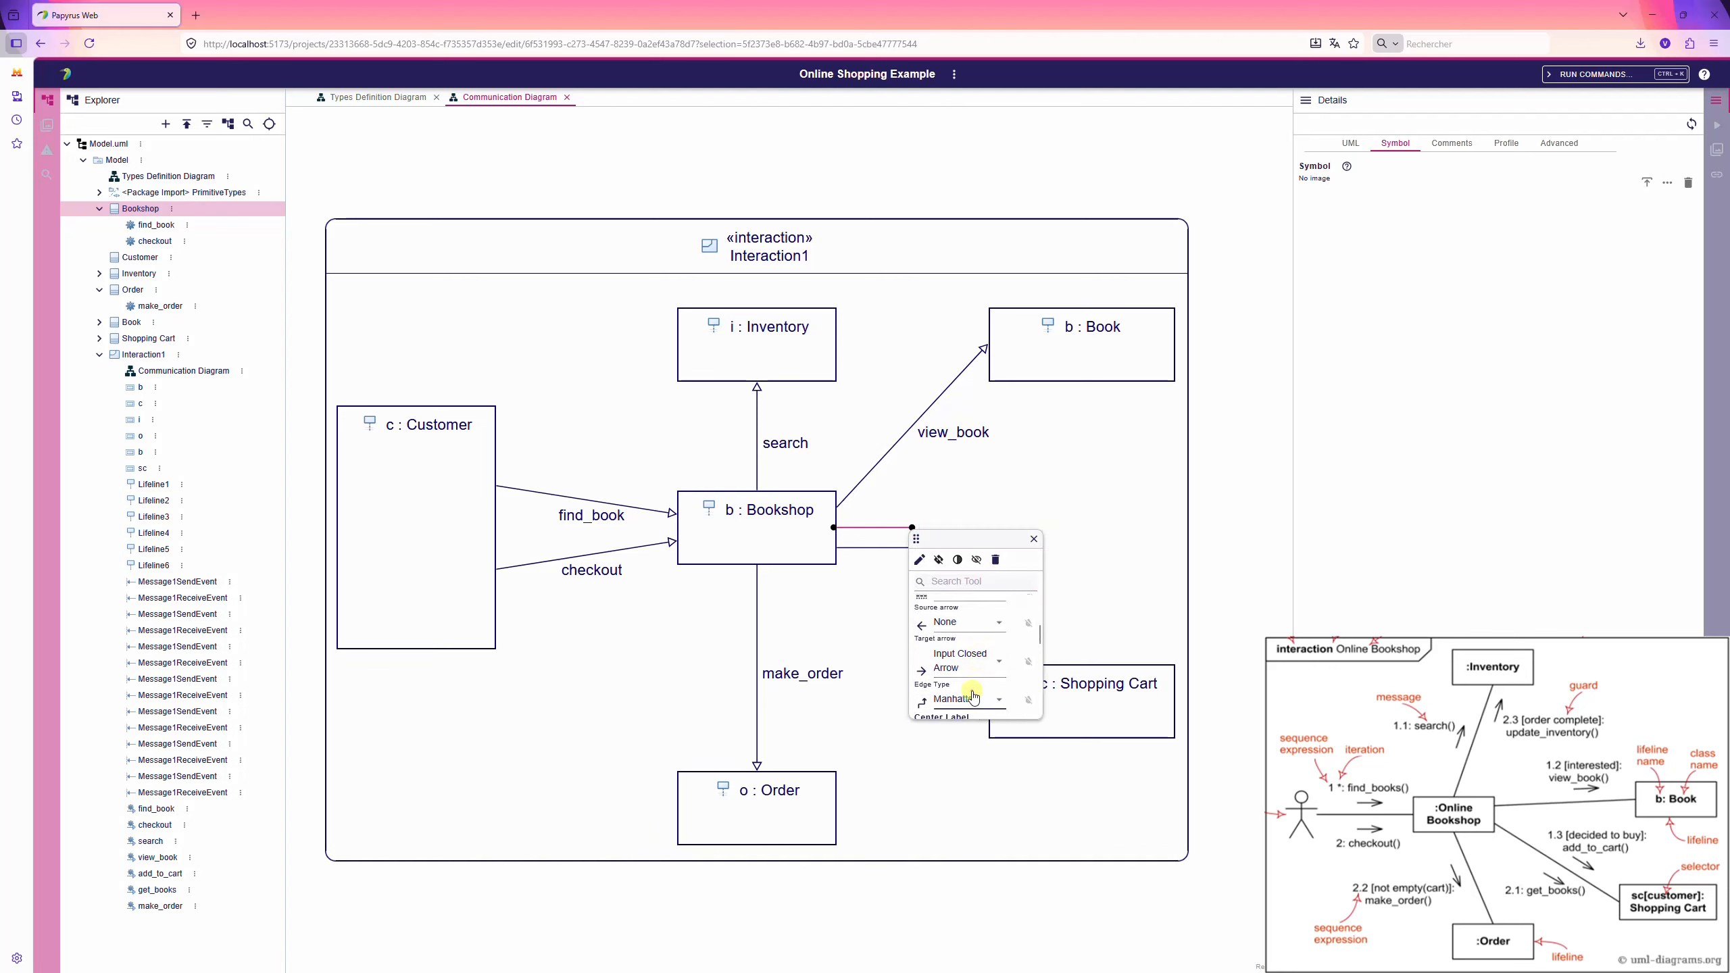
click(971, 697)
click(951, 769)
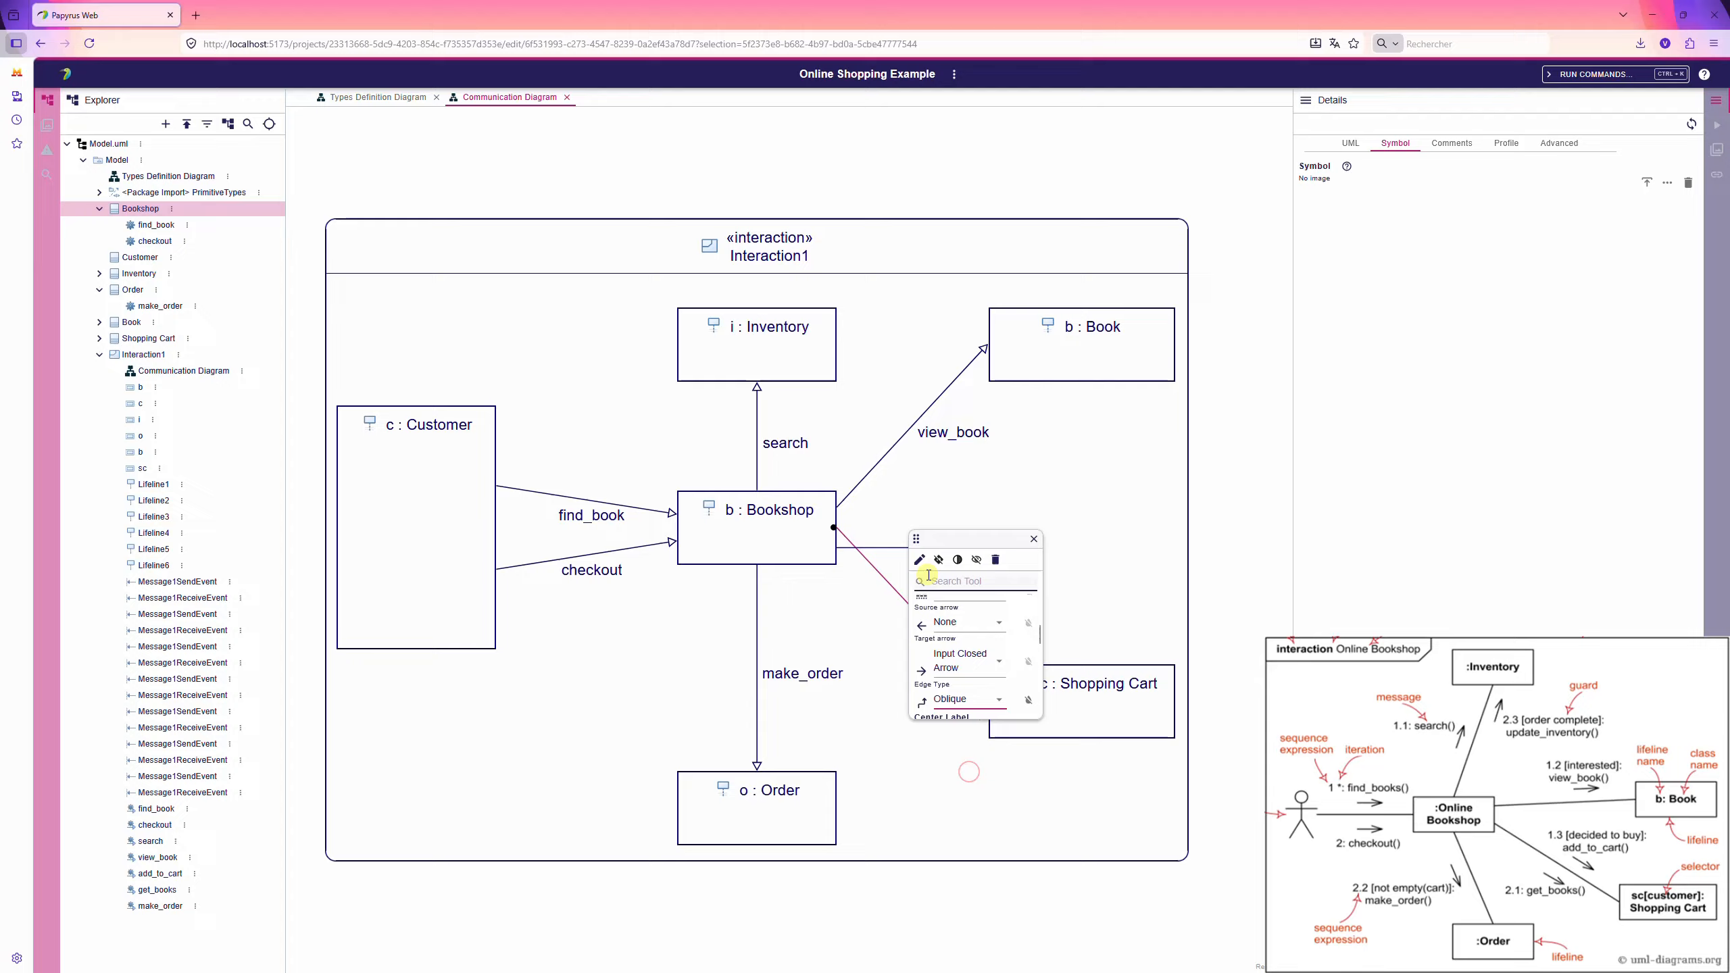
- Set the edge type of the get_books message between the Bookshop and Shopping Cart lifelines to Oblique
click(889, 551)
click(888, 556)
click(956, 642)
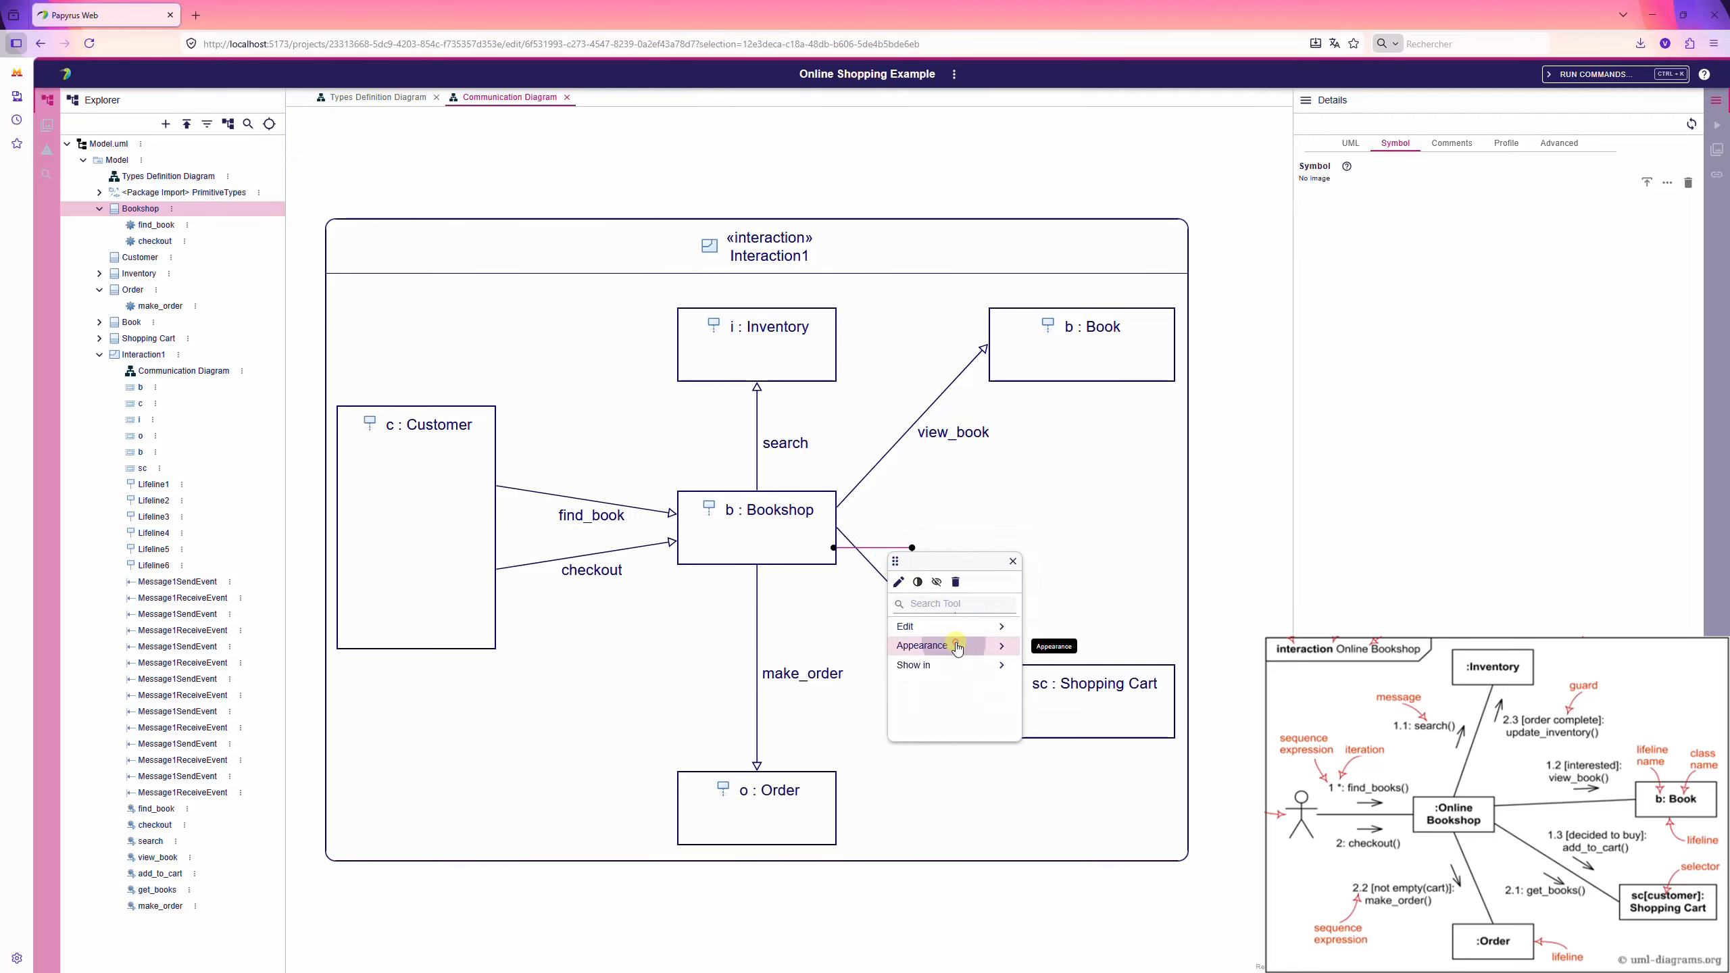
scroll(979, 678, down, 3)
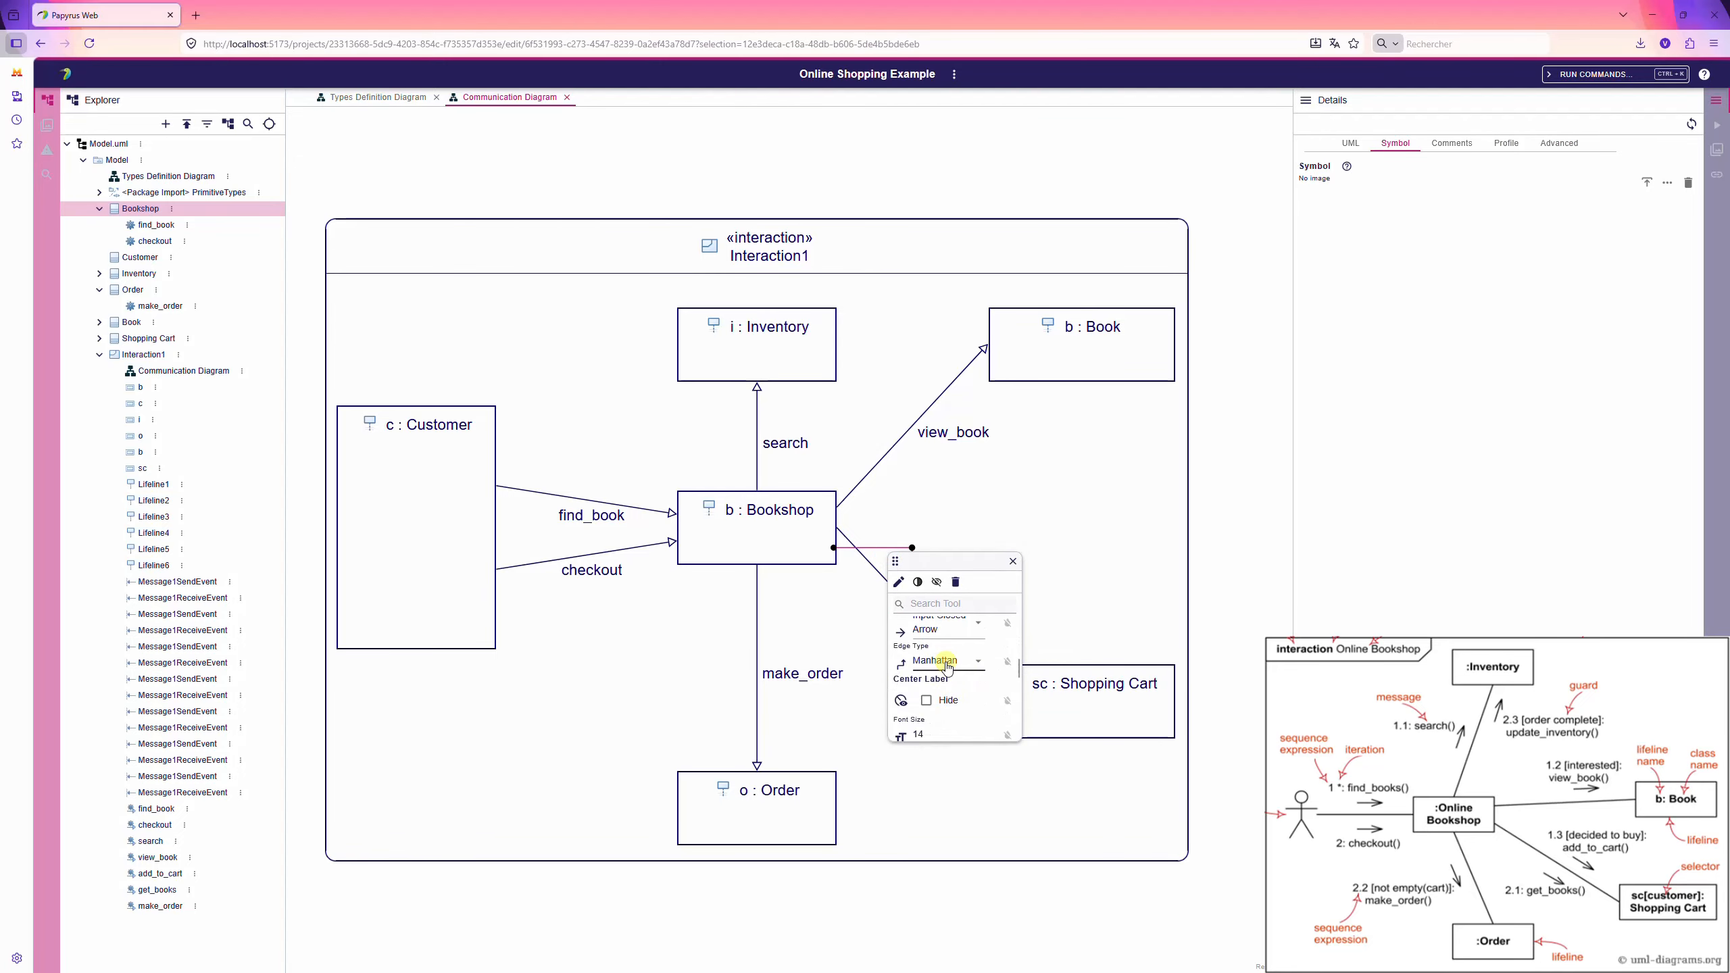
click(947, 661)
click(947, 730)
click(1037, 806)
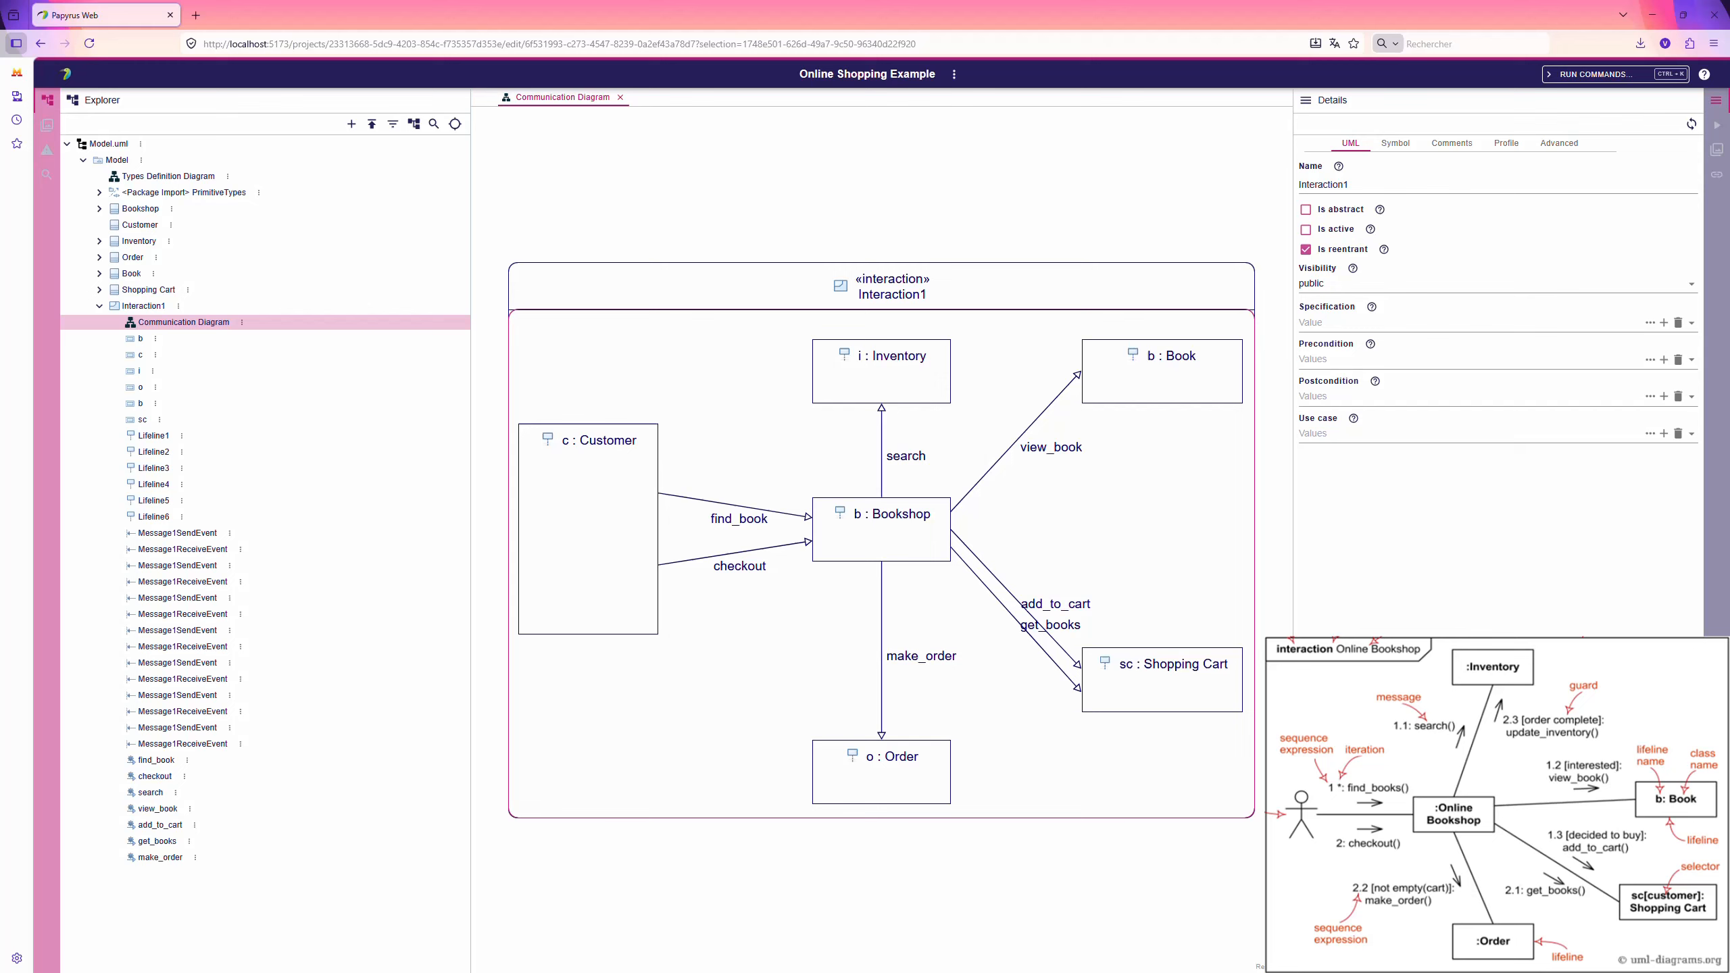
- Open the symbol settings of the Customer lifeline in the communication diagram
click(604, 516)
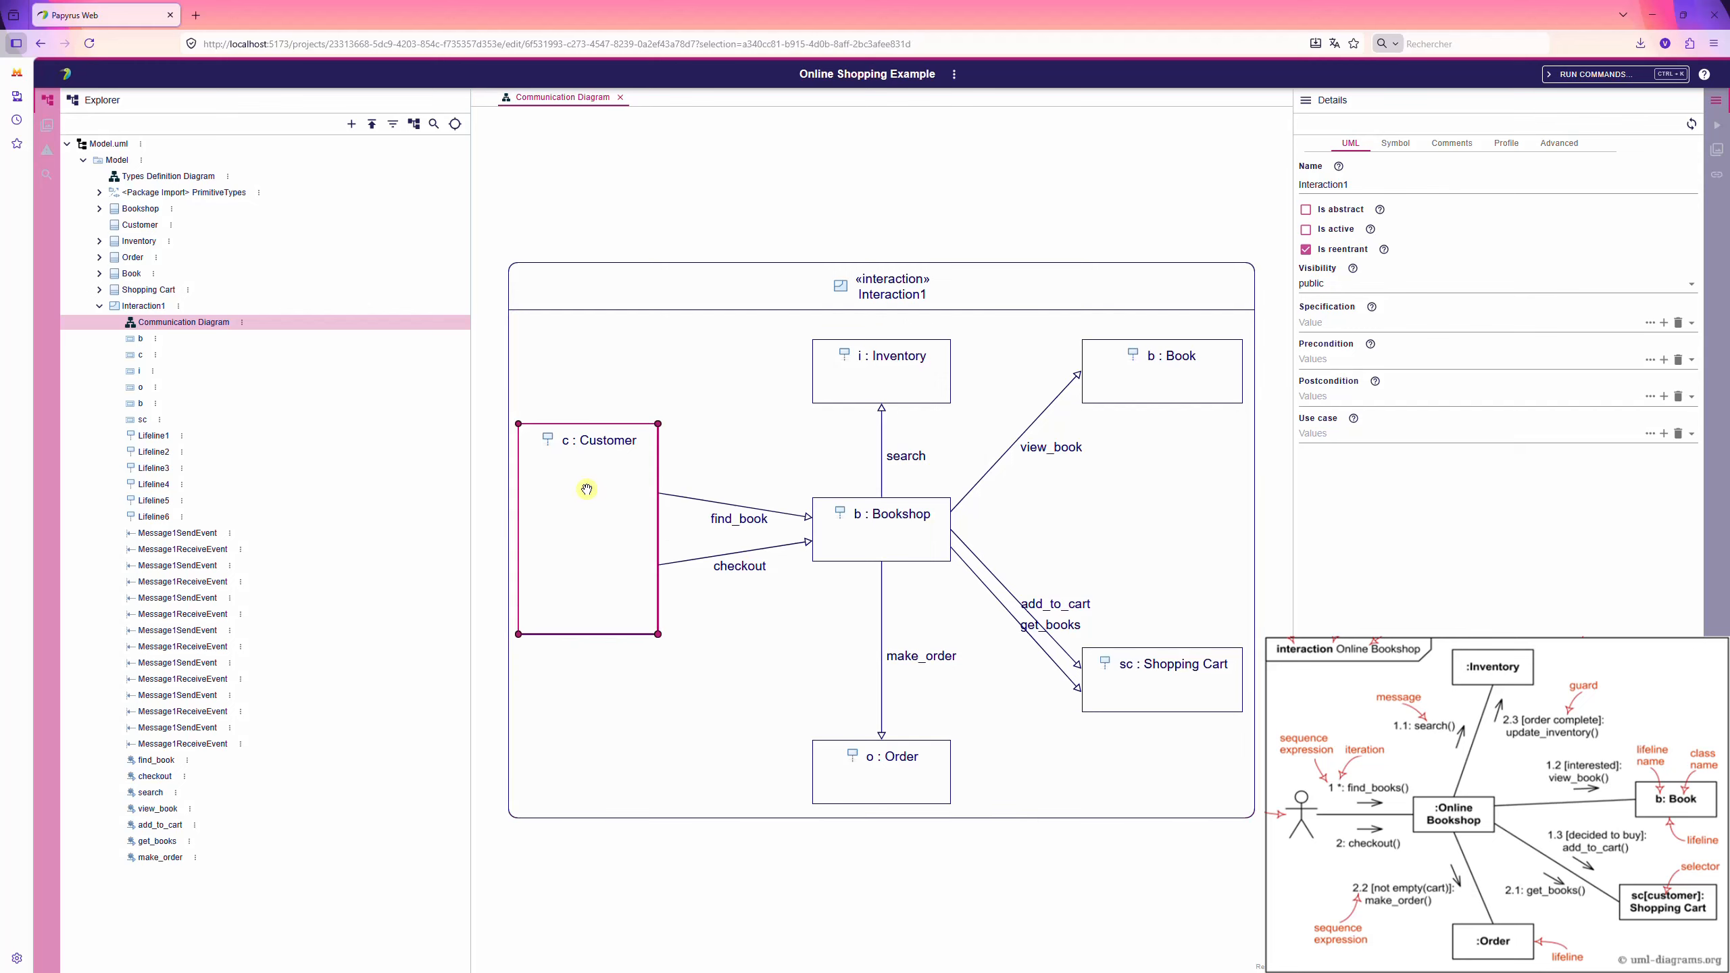
click(1398, 146)
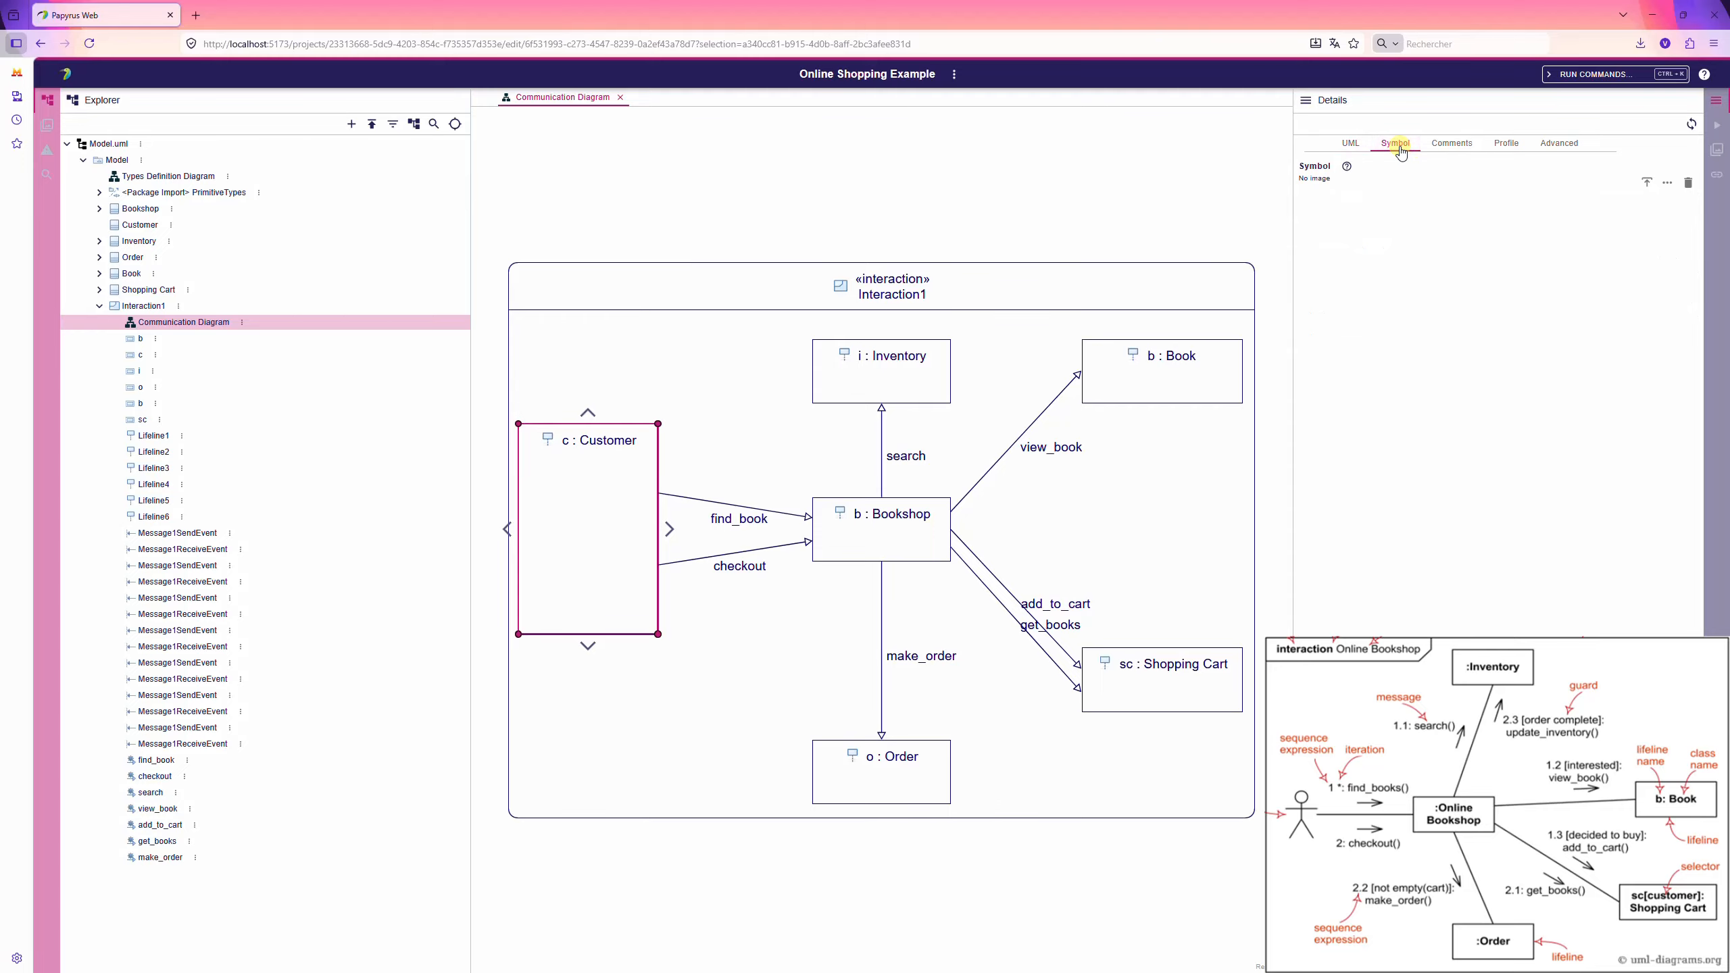